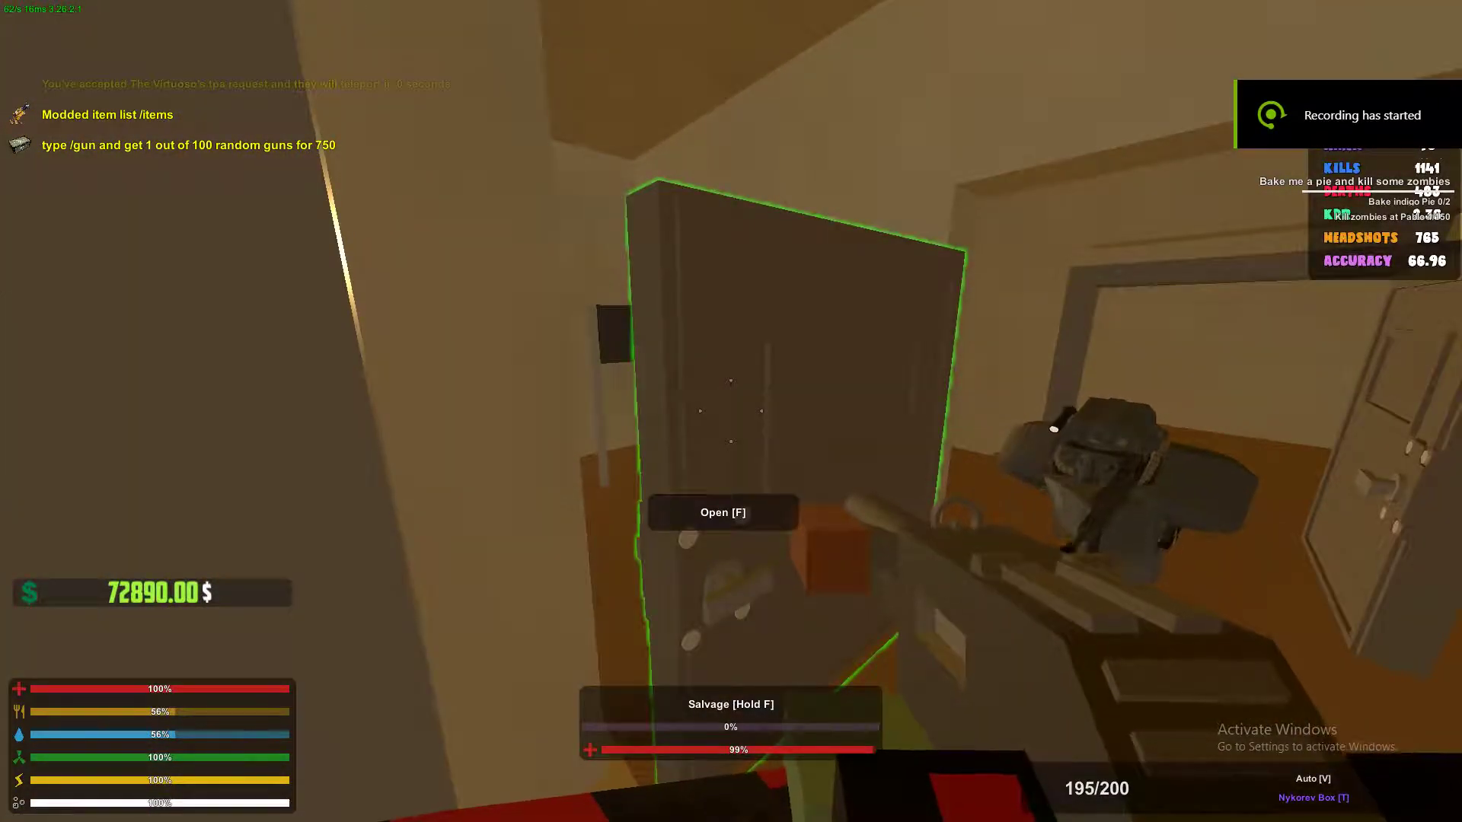
key(w)
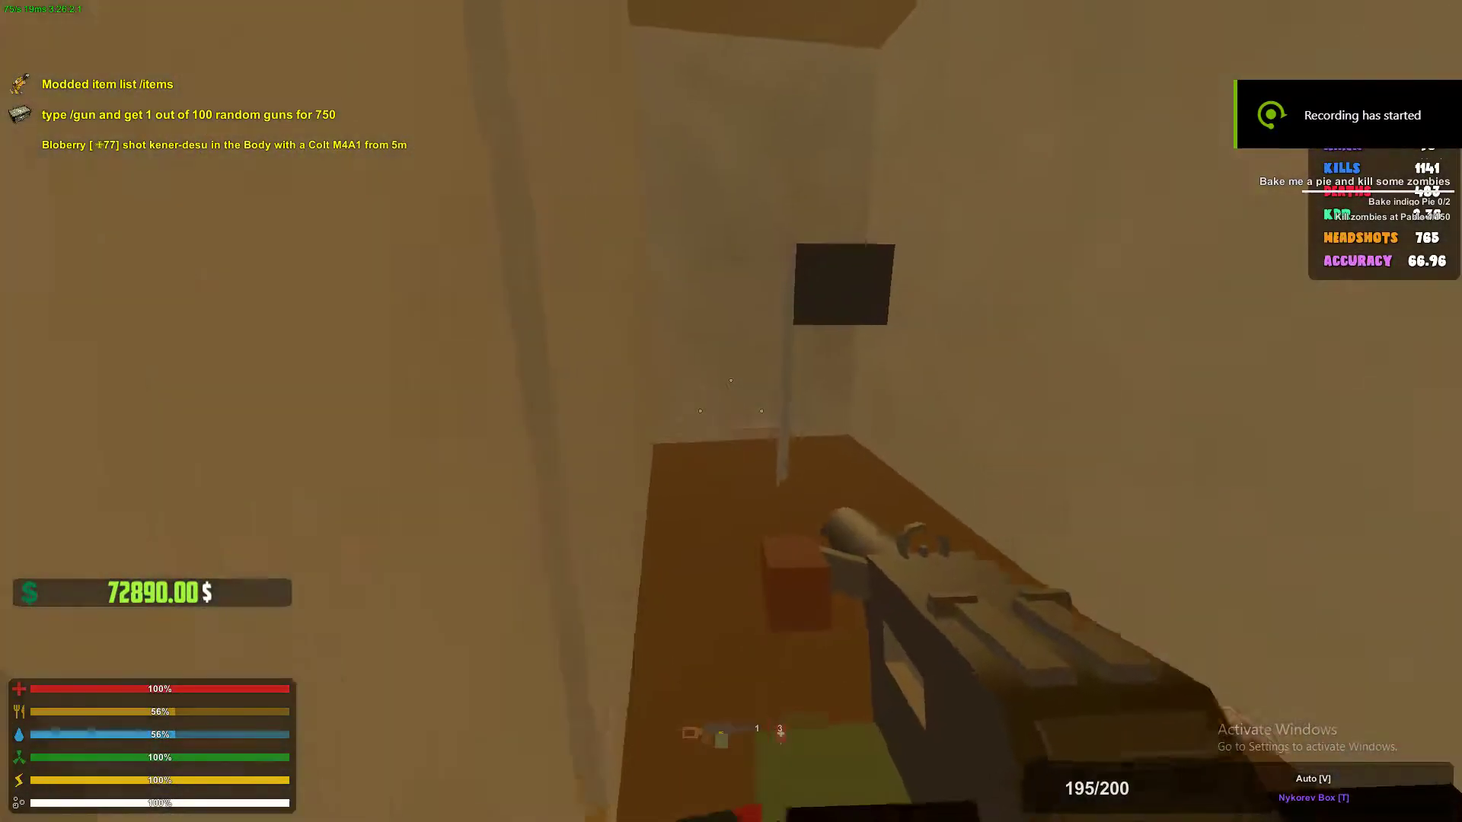
Shoot at the first door, then walk up to it and open it.
click(732, 412)
click(731, 411)
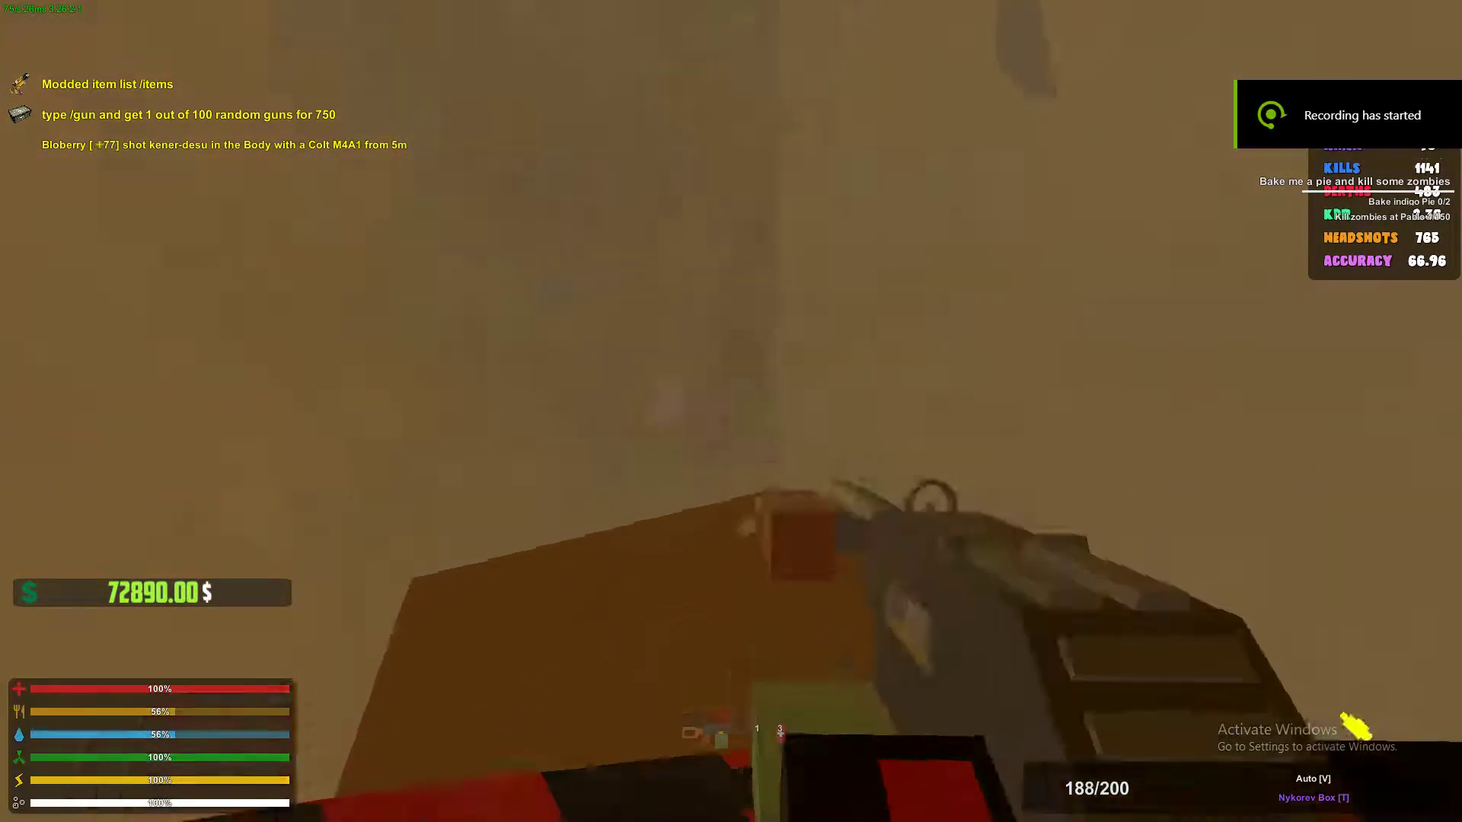
key(w)
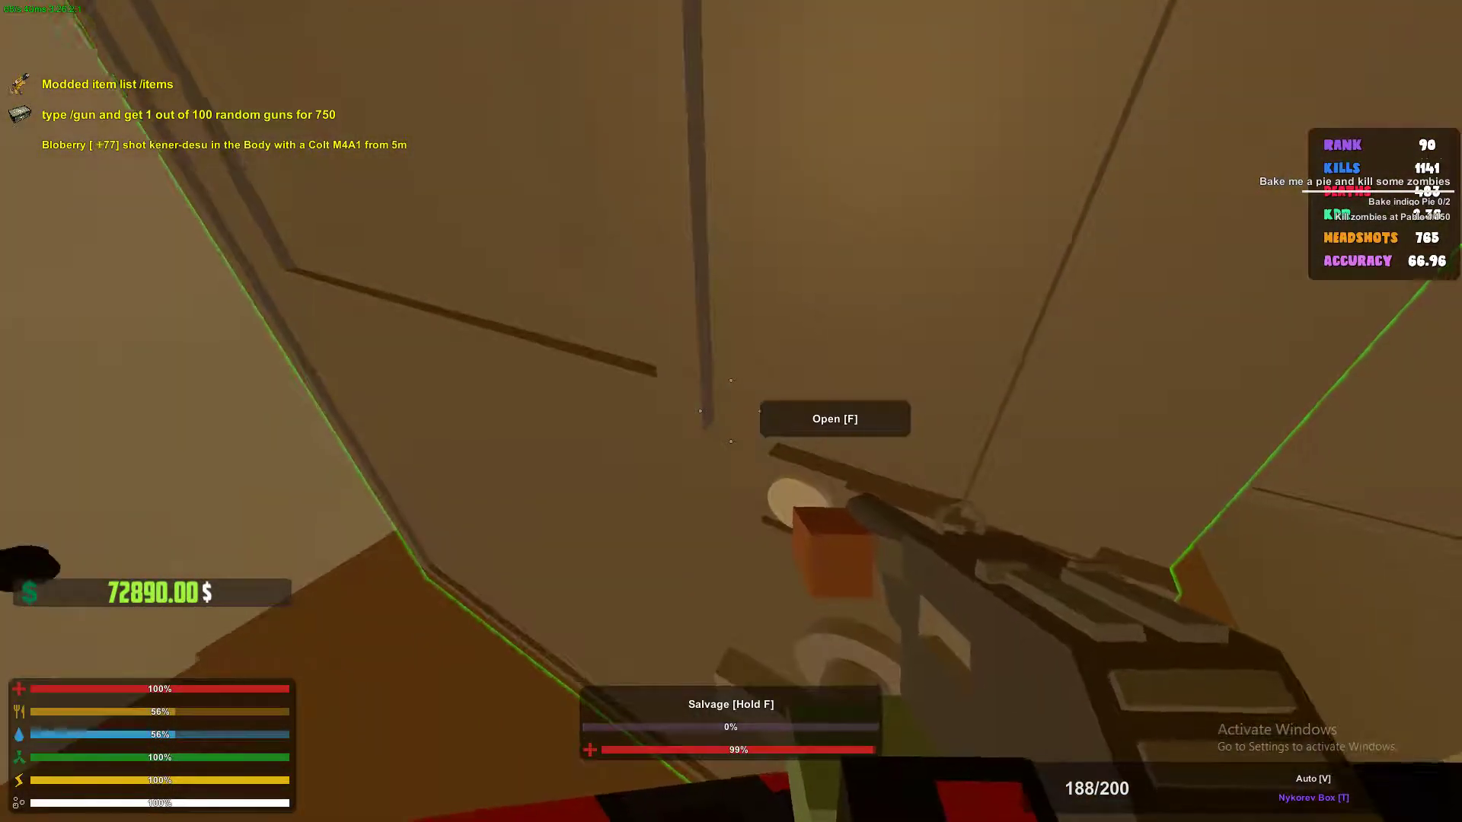
key(f)
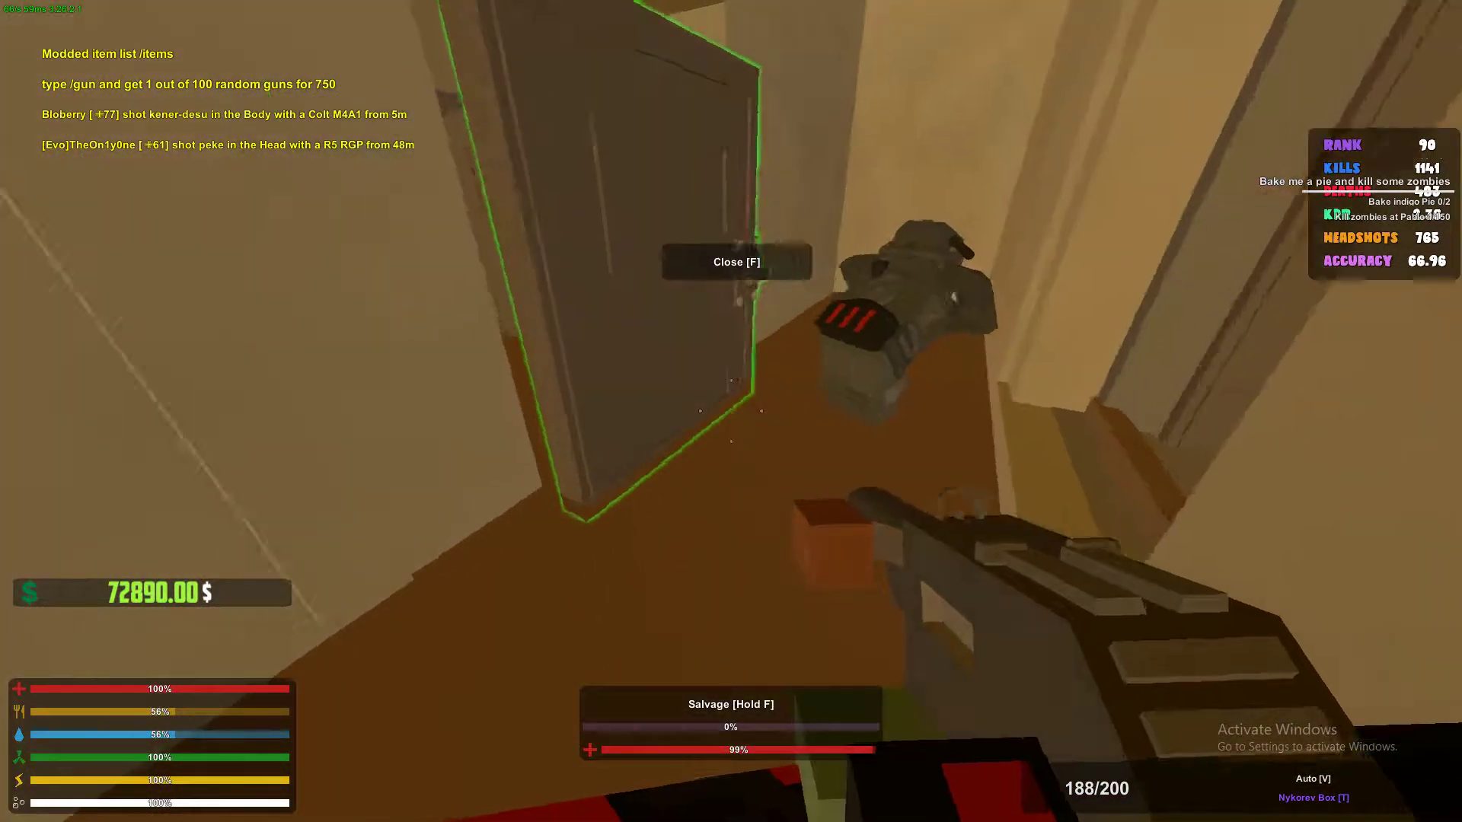
Cross the window room and follow the hallway into the safe room.
key(w)
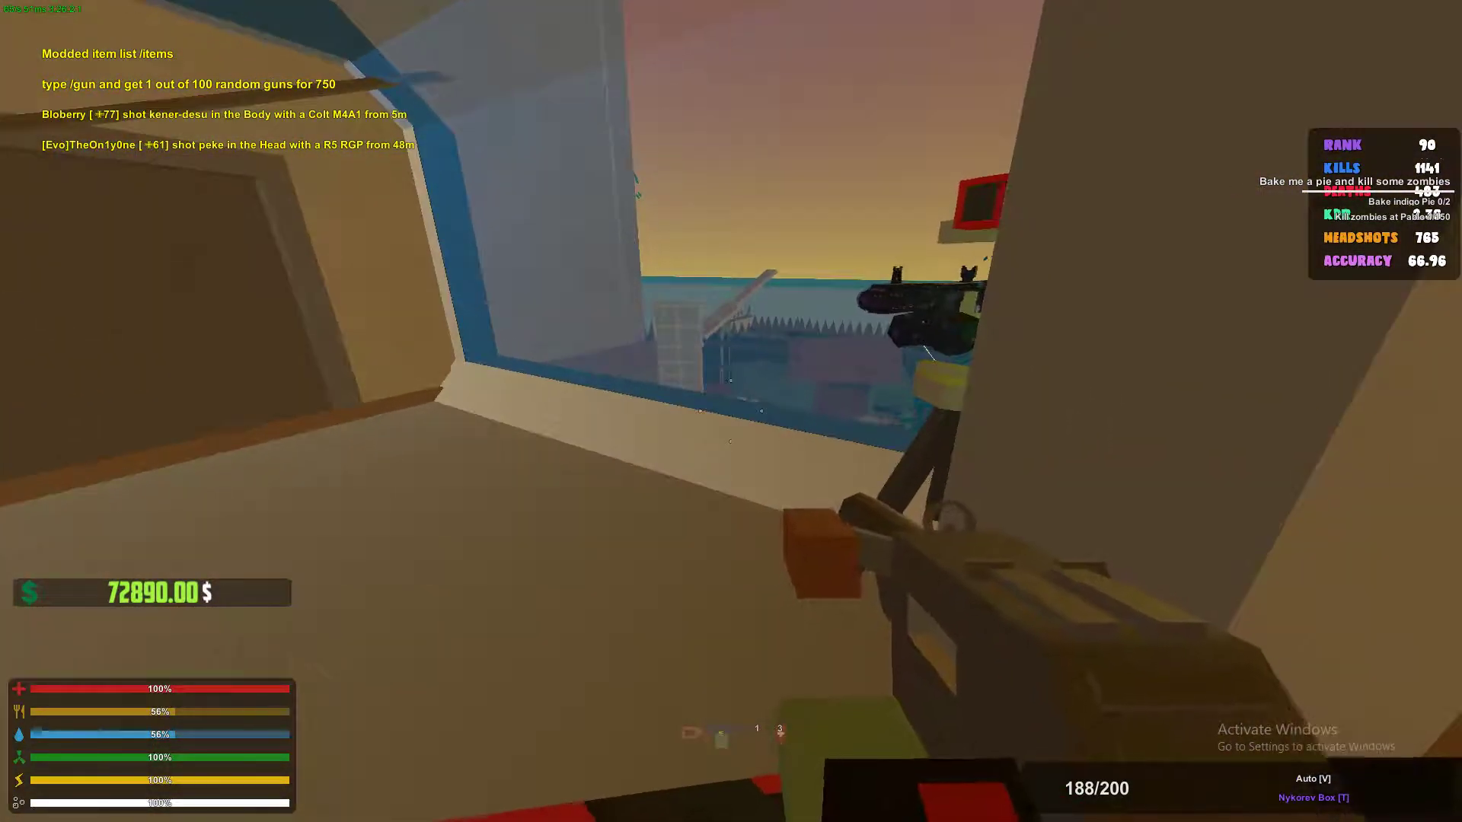
key(w)
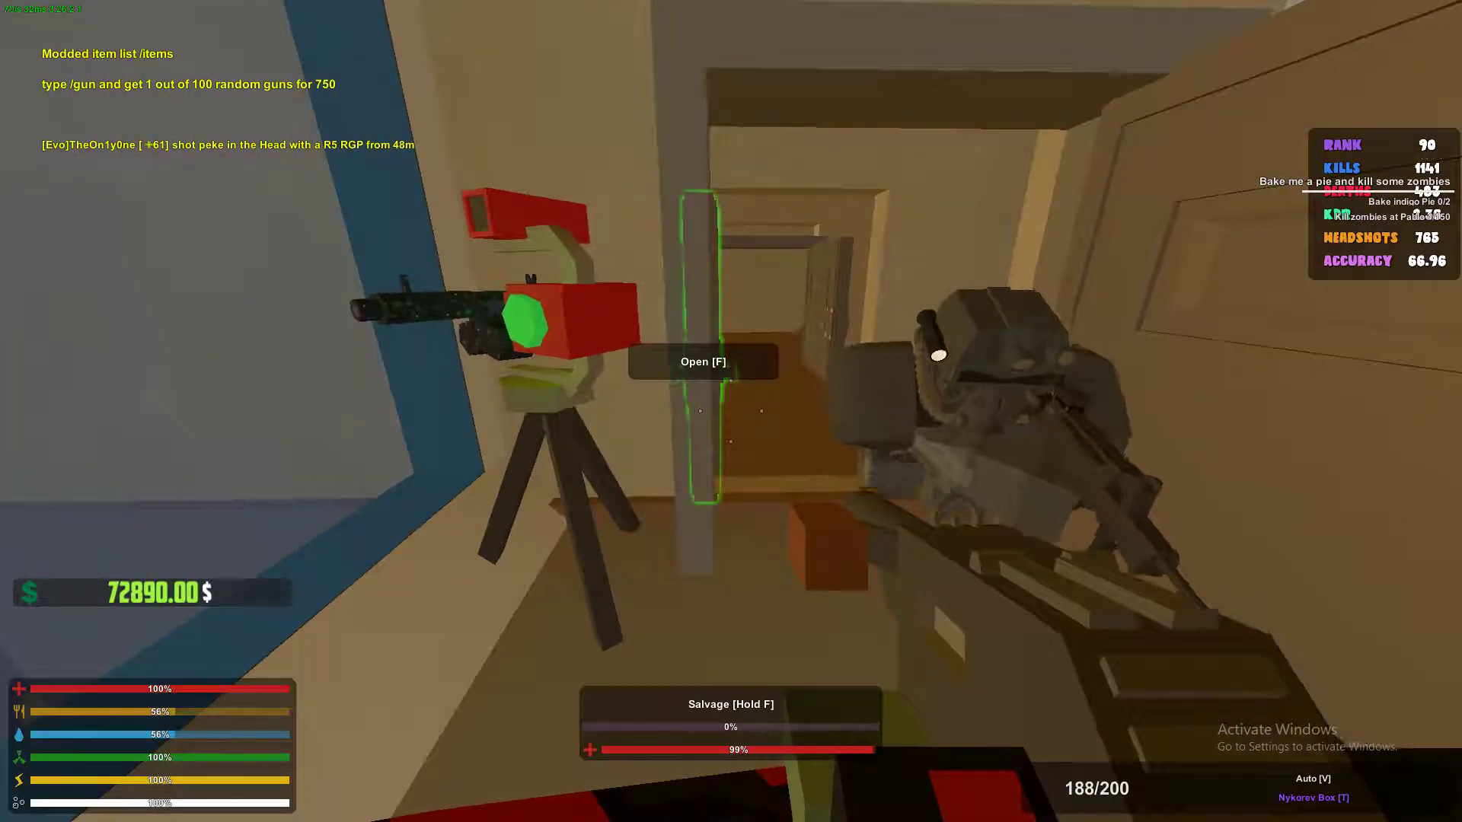
key(w)
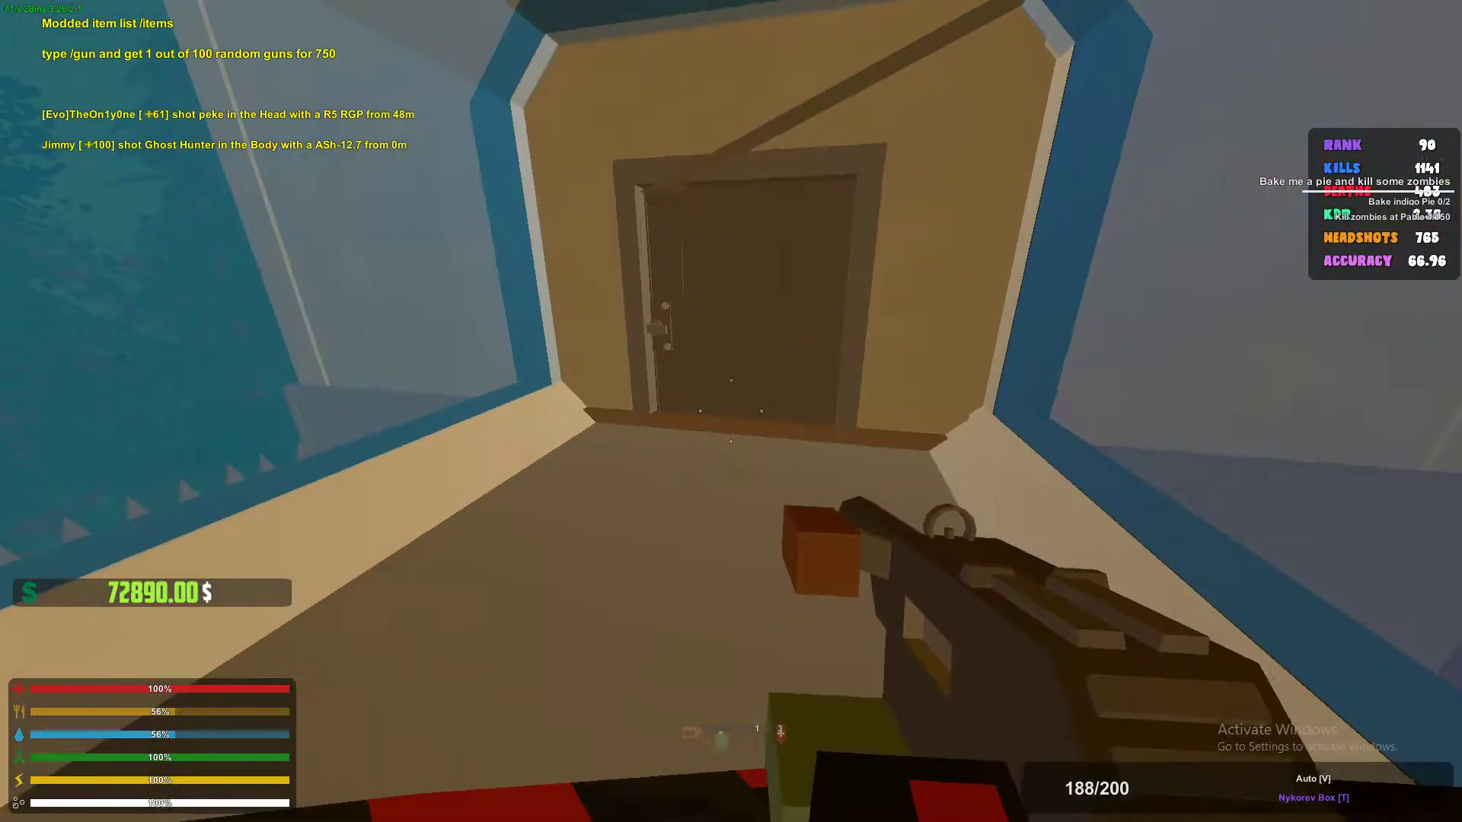
key(f)
key(w)
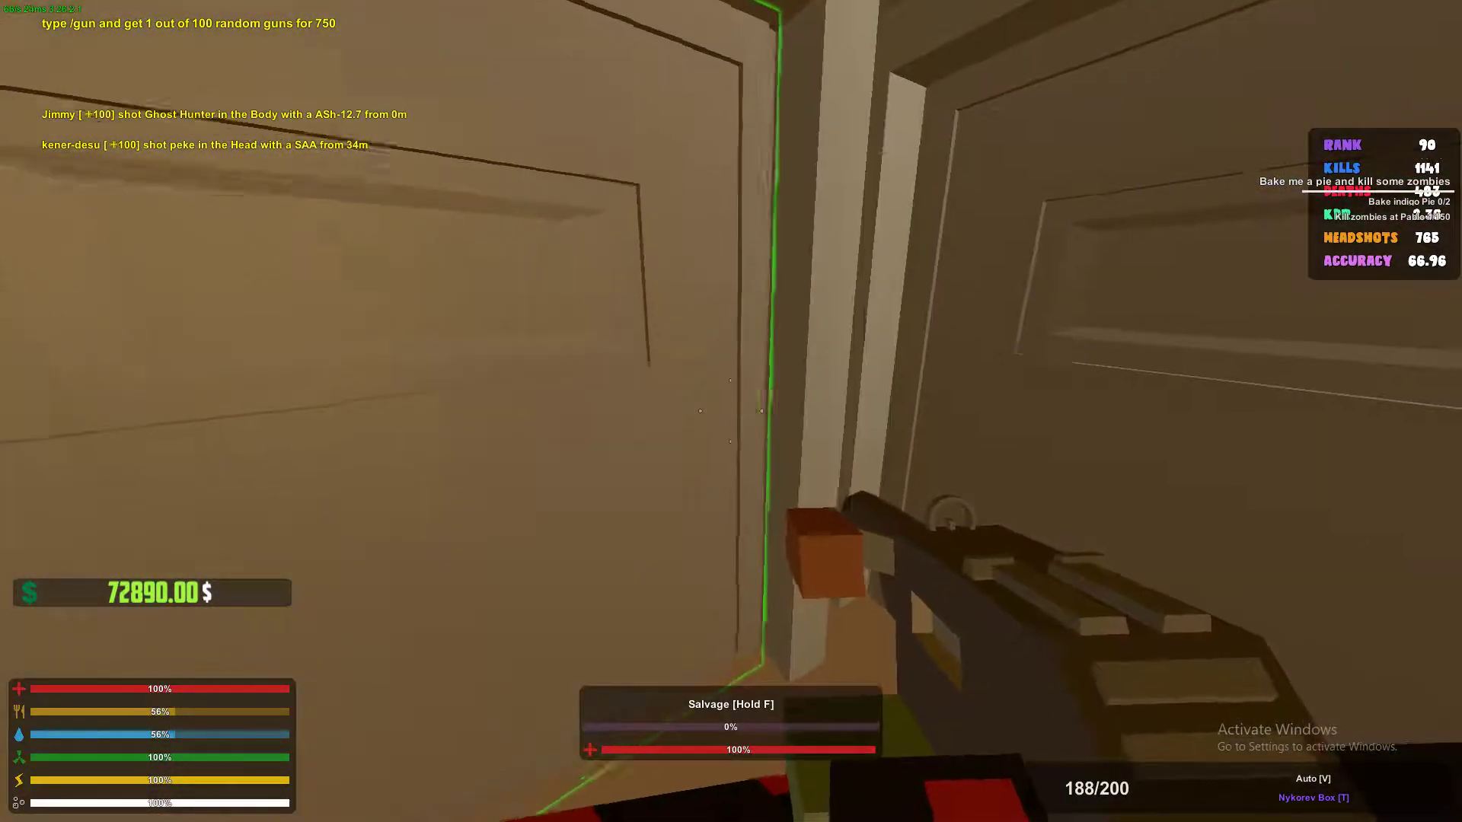
key(f)
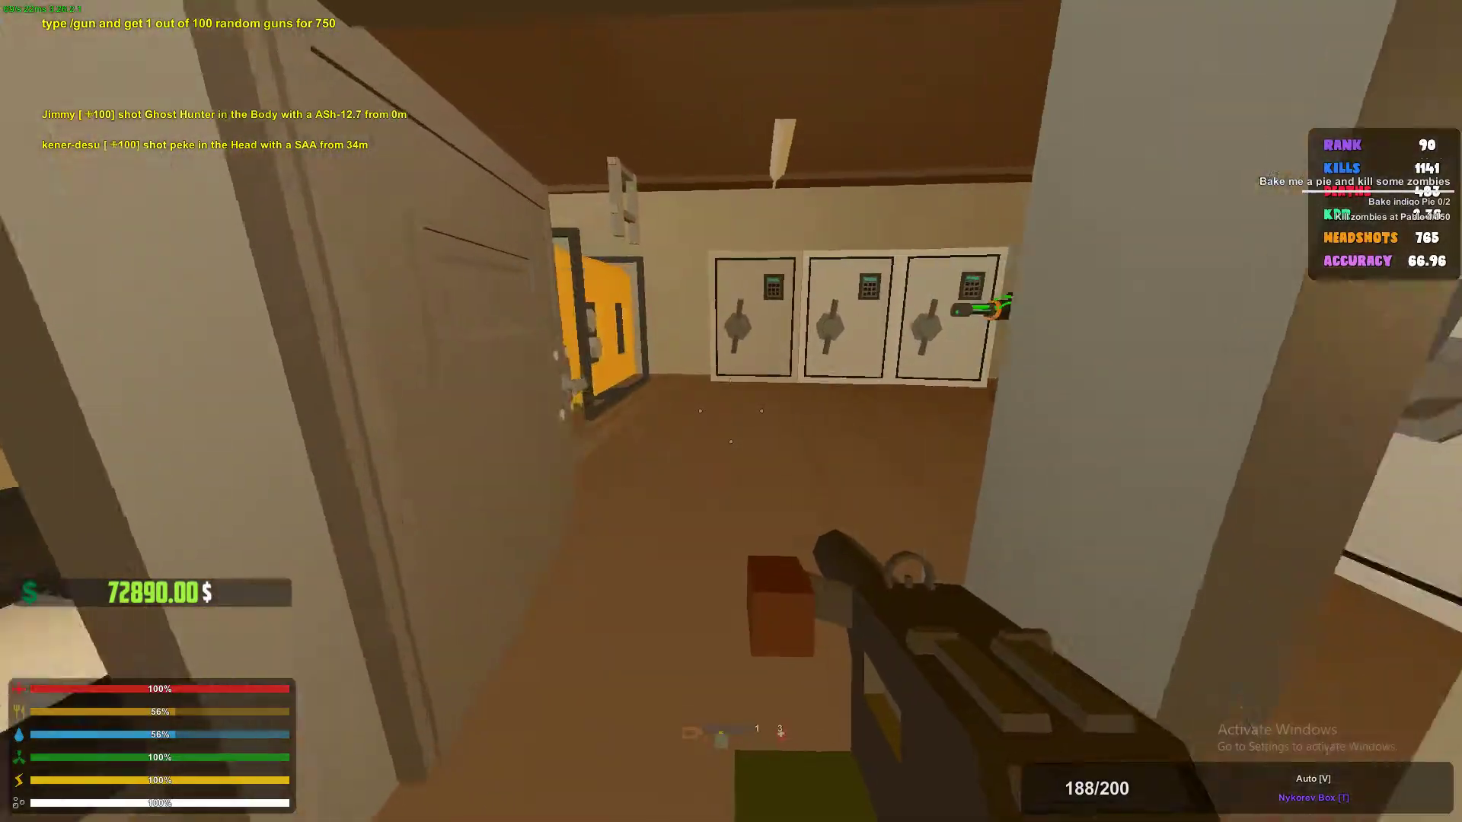
key(w)
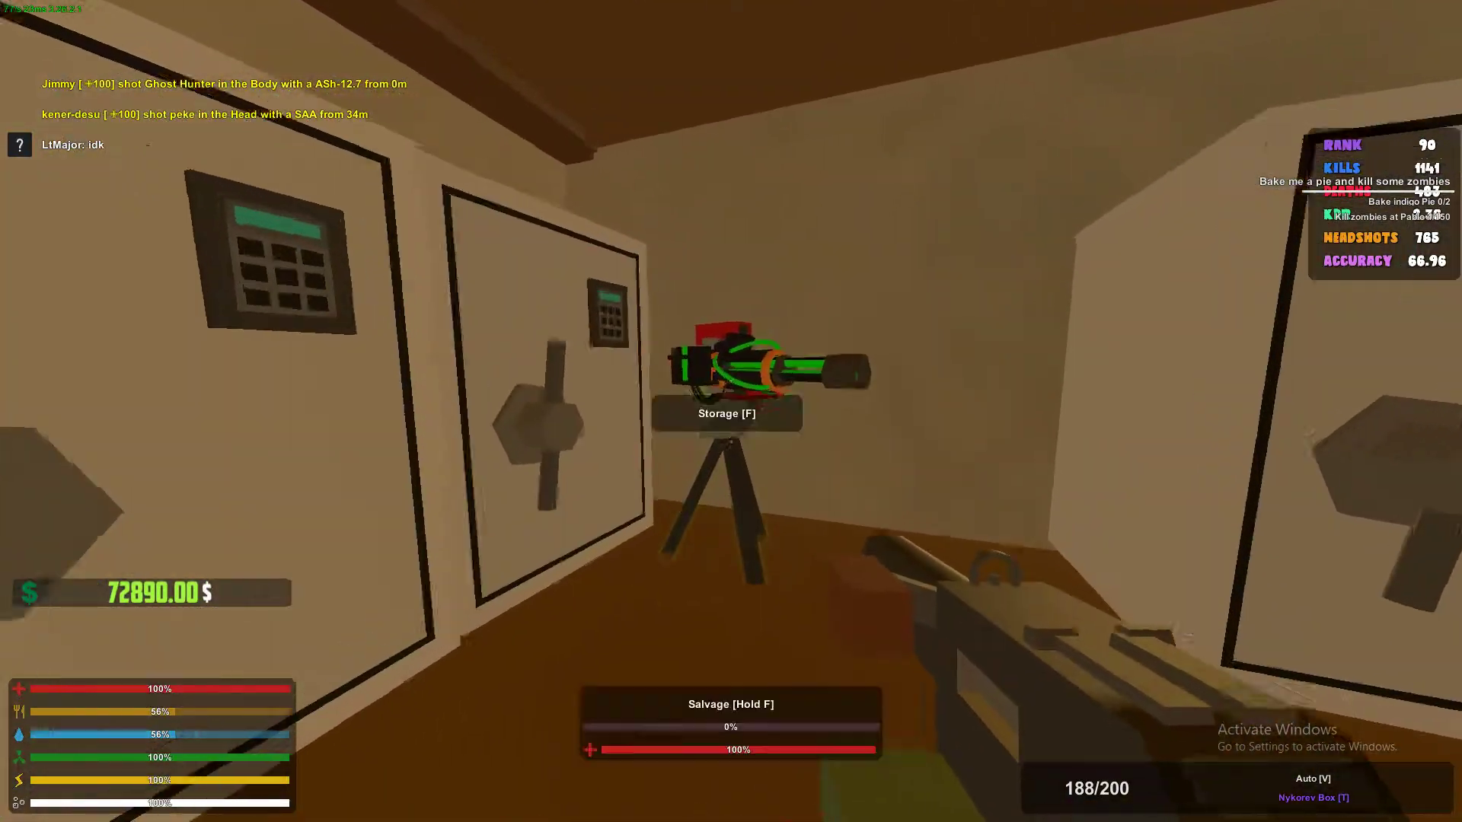
Open the mounted turret's storage beside the inventory.
key(w)
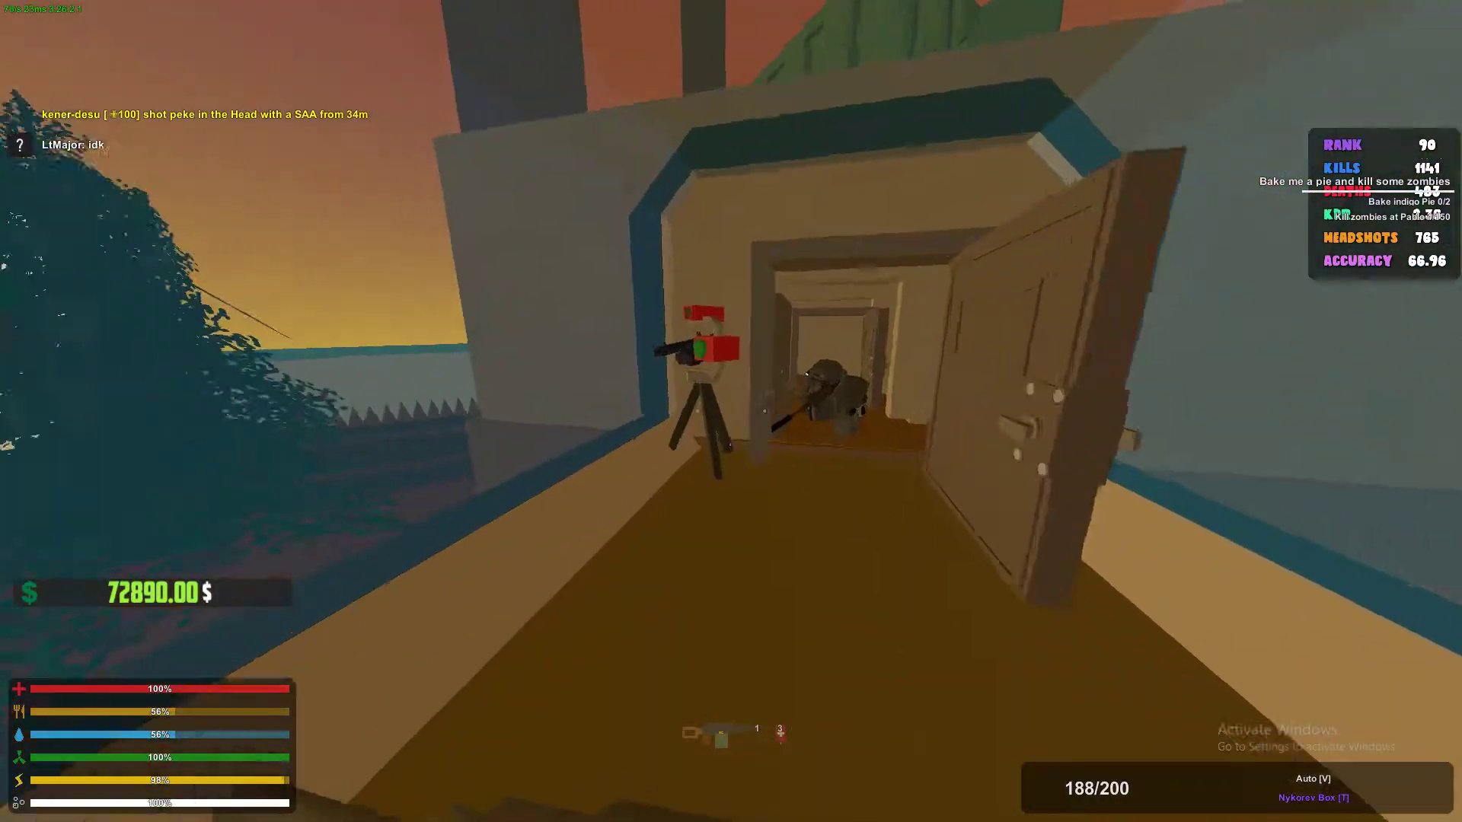
key(f)
key(Escape)
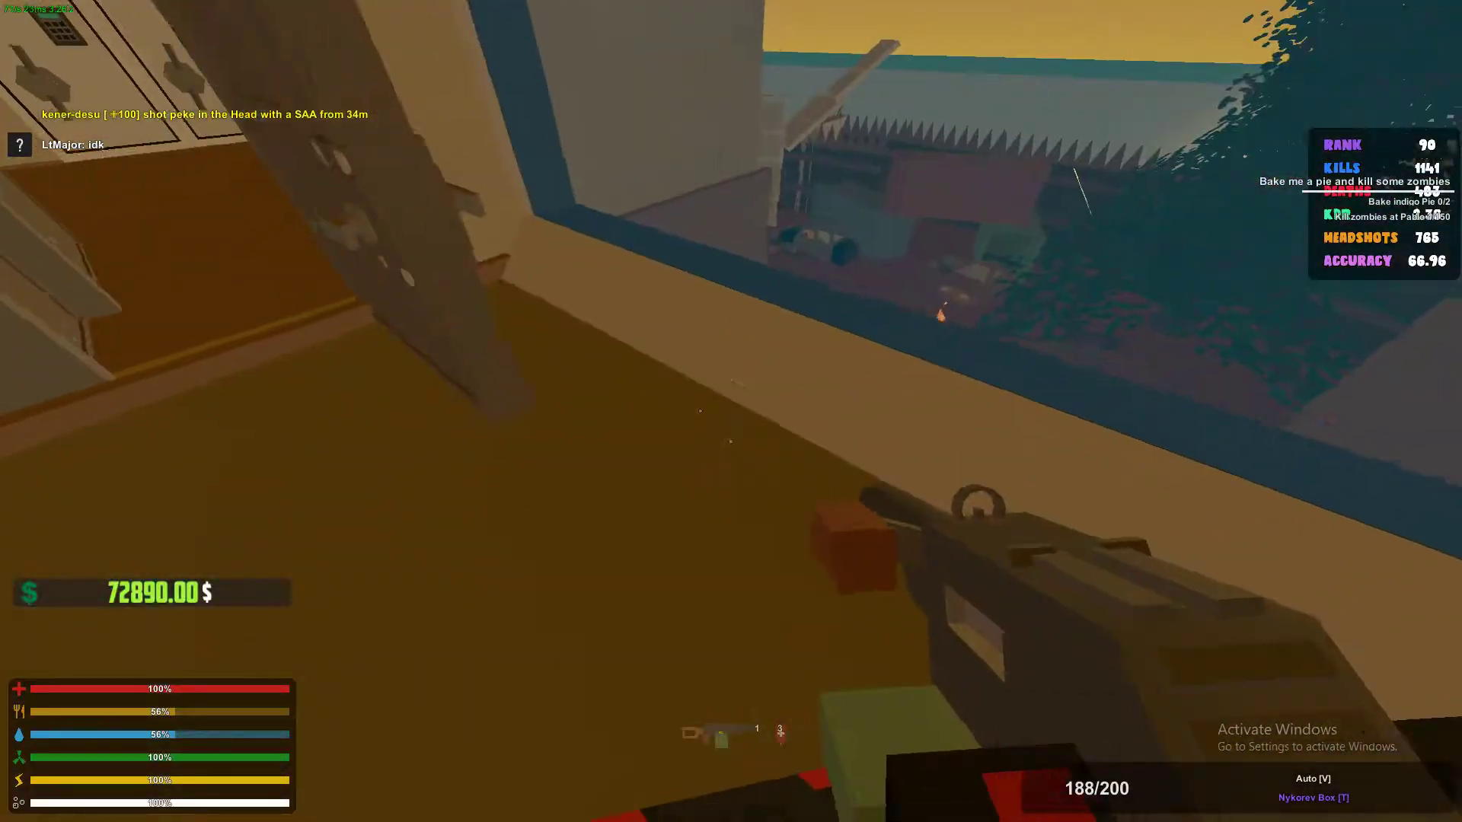
key(w)
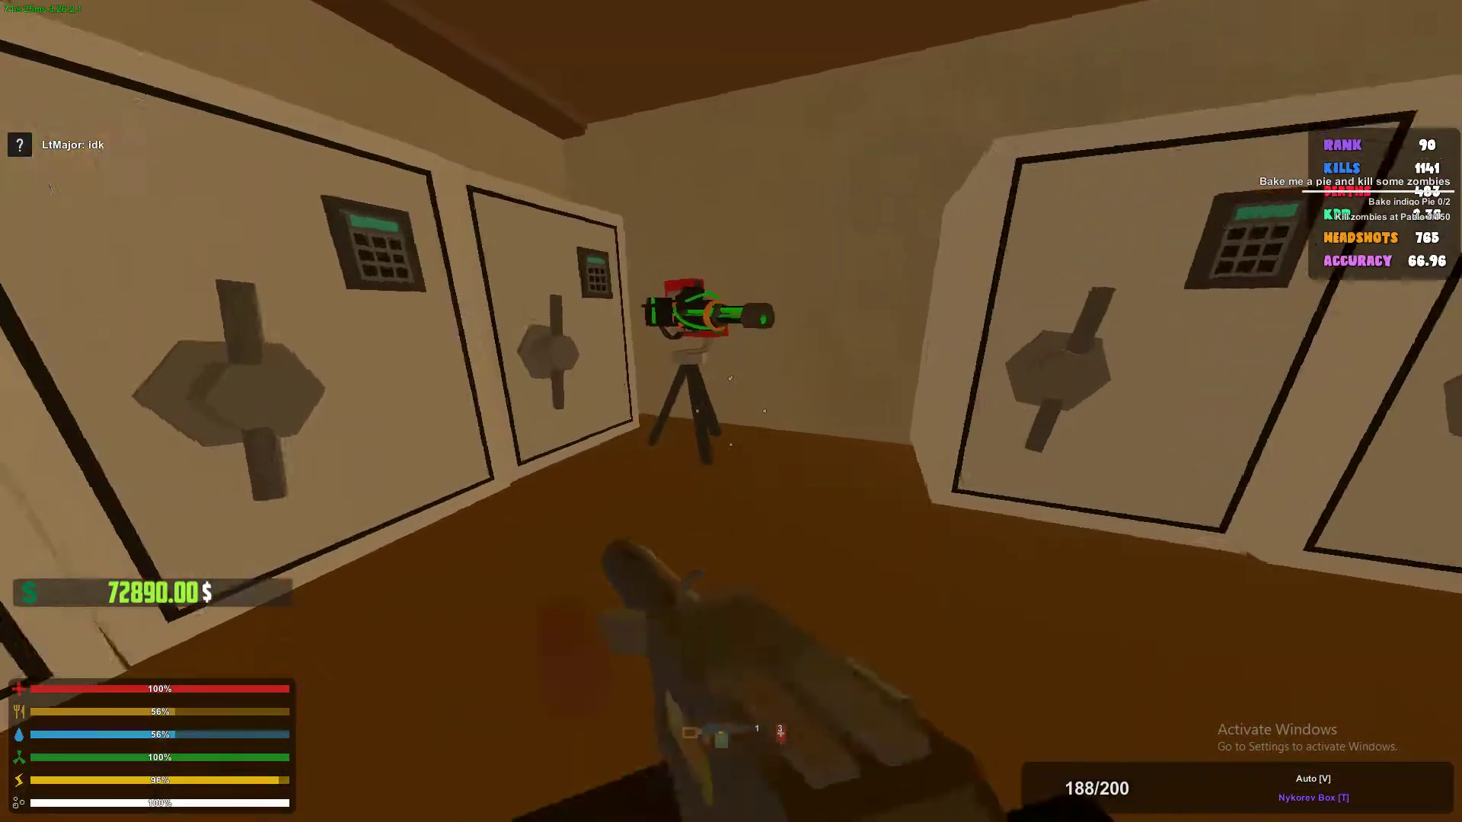
key(w)
Check the contents of the turret and several safes in turn.
key(f)
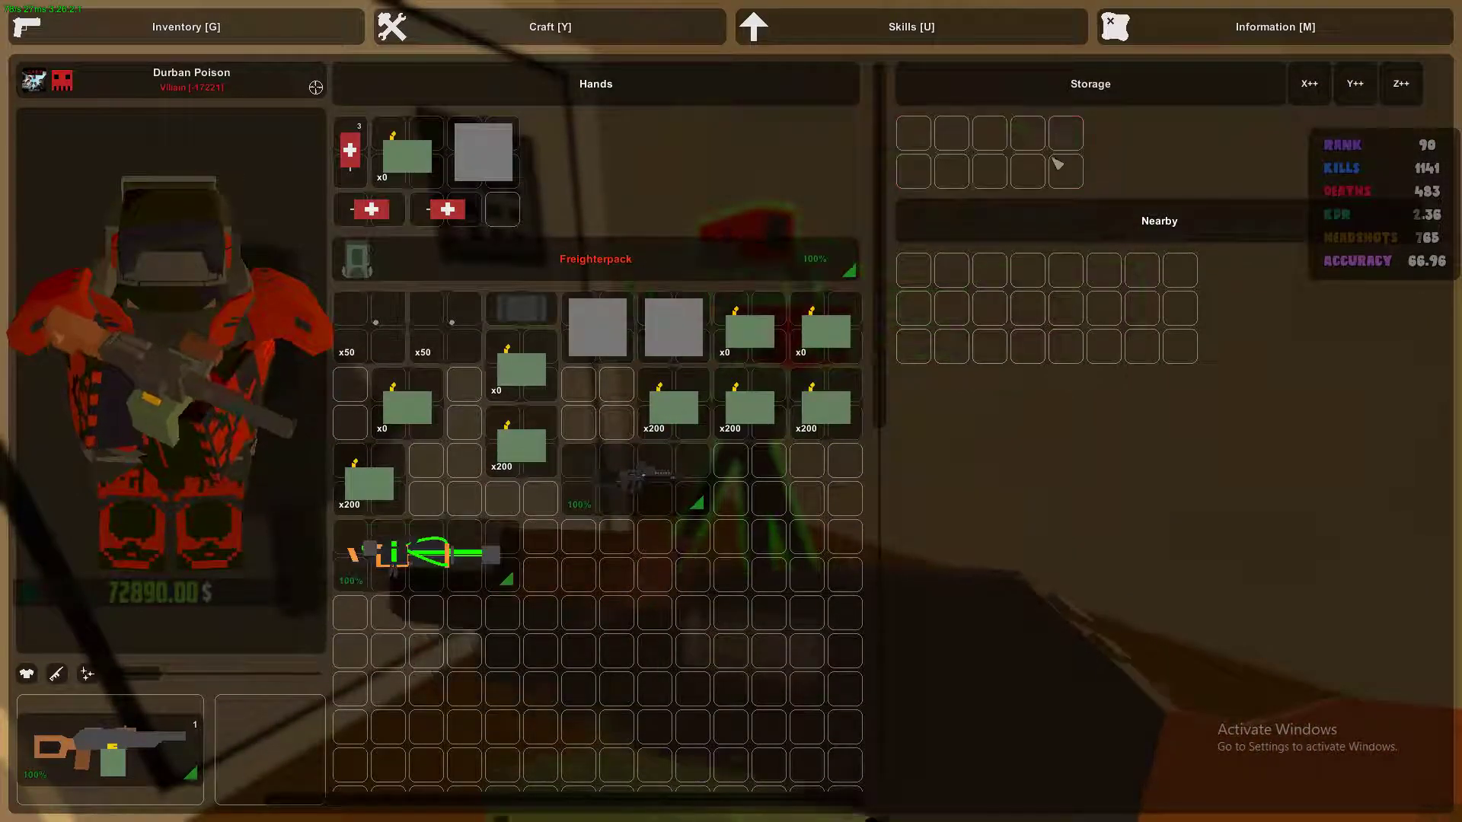
key(Escape)
key(f)
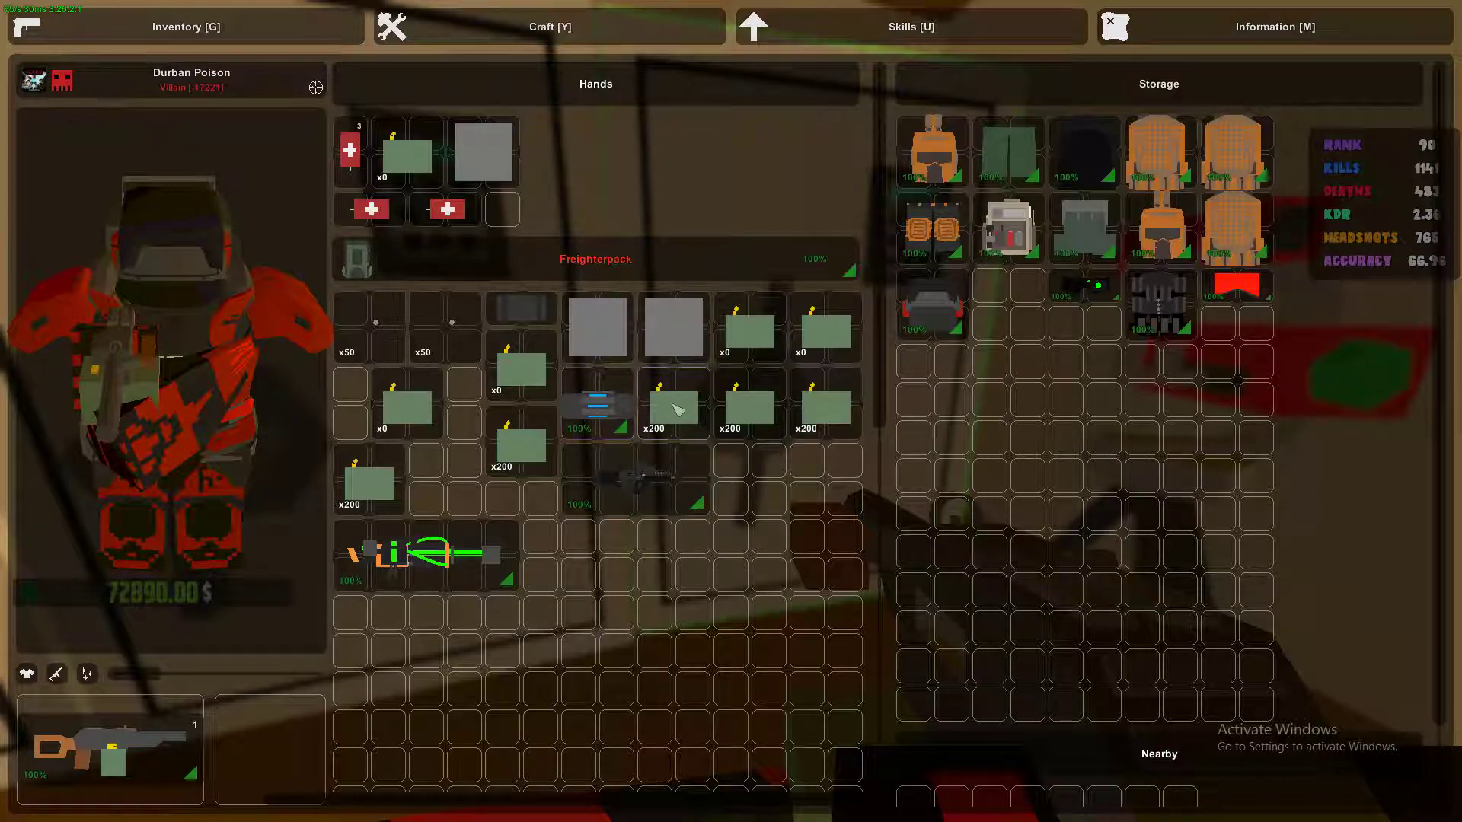
key(Escape)
key(f)
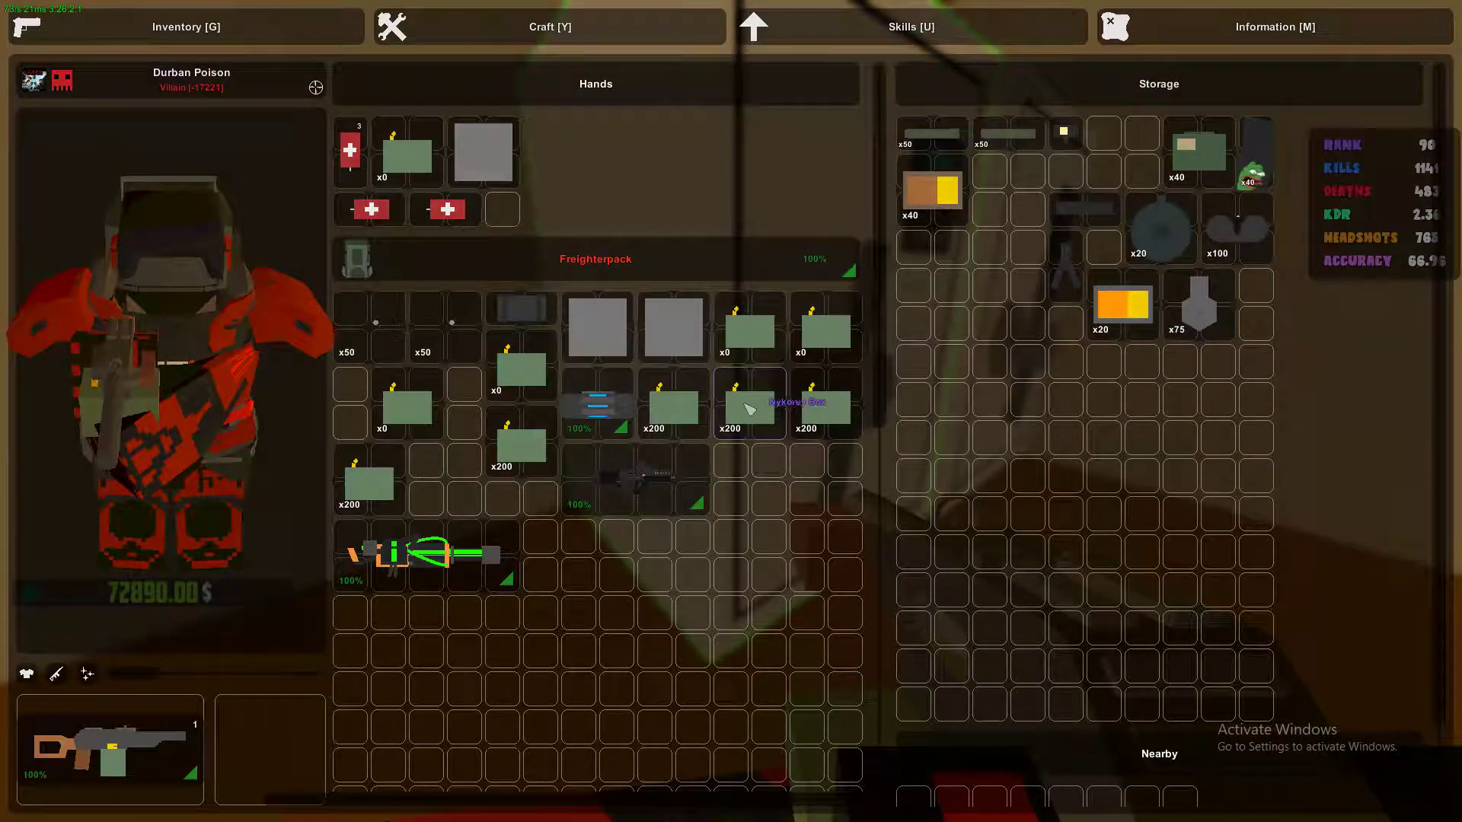
key(Escape)
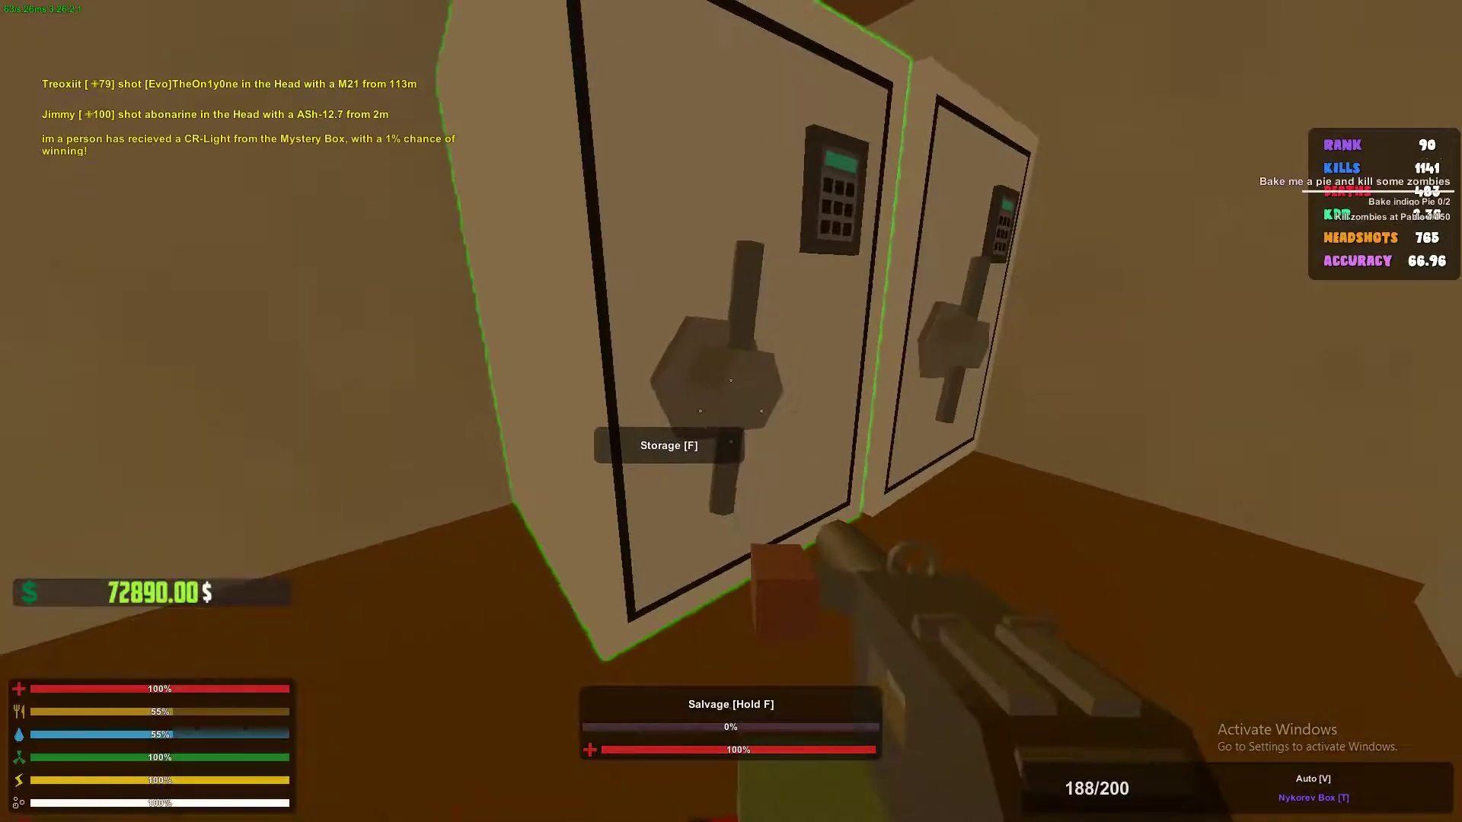
key(f)
key(Escape)
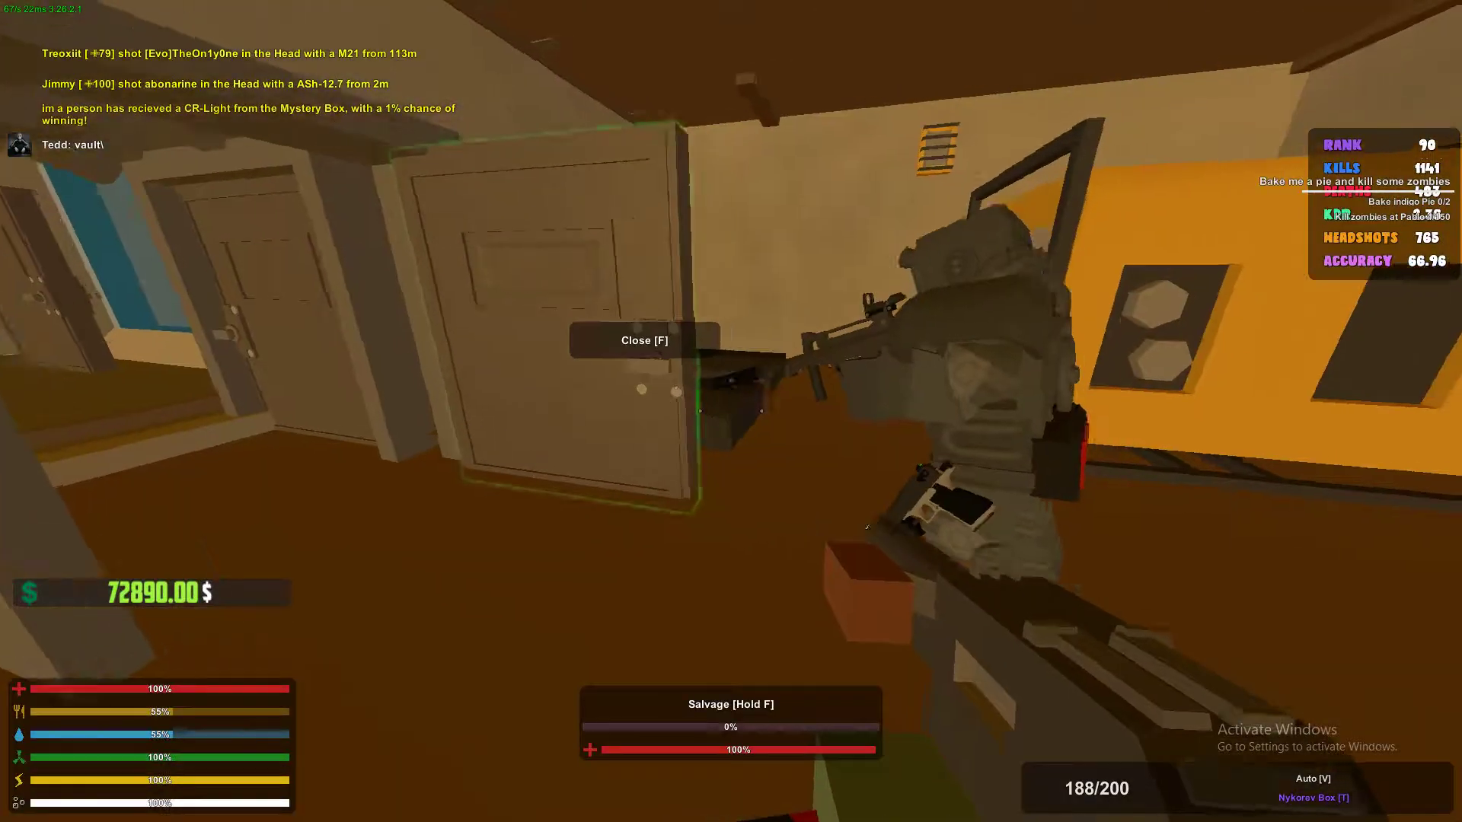
Inspect the Hell's Fury minigun and Shadowstalker railgun in the weapon safes.
key(f)
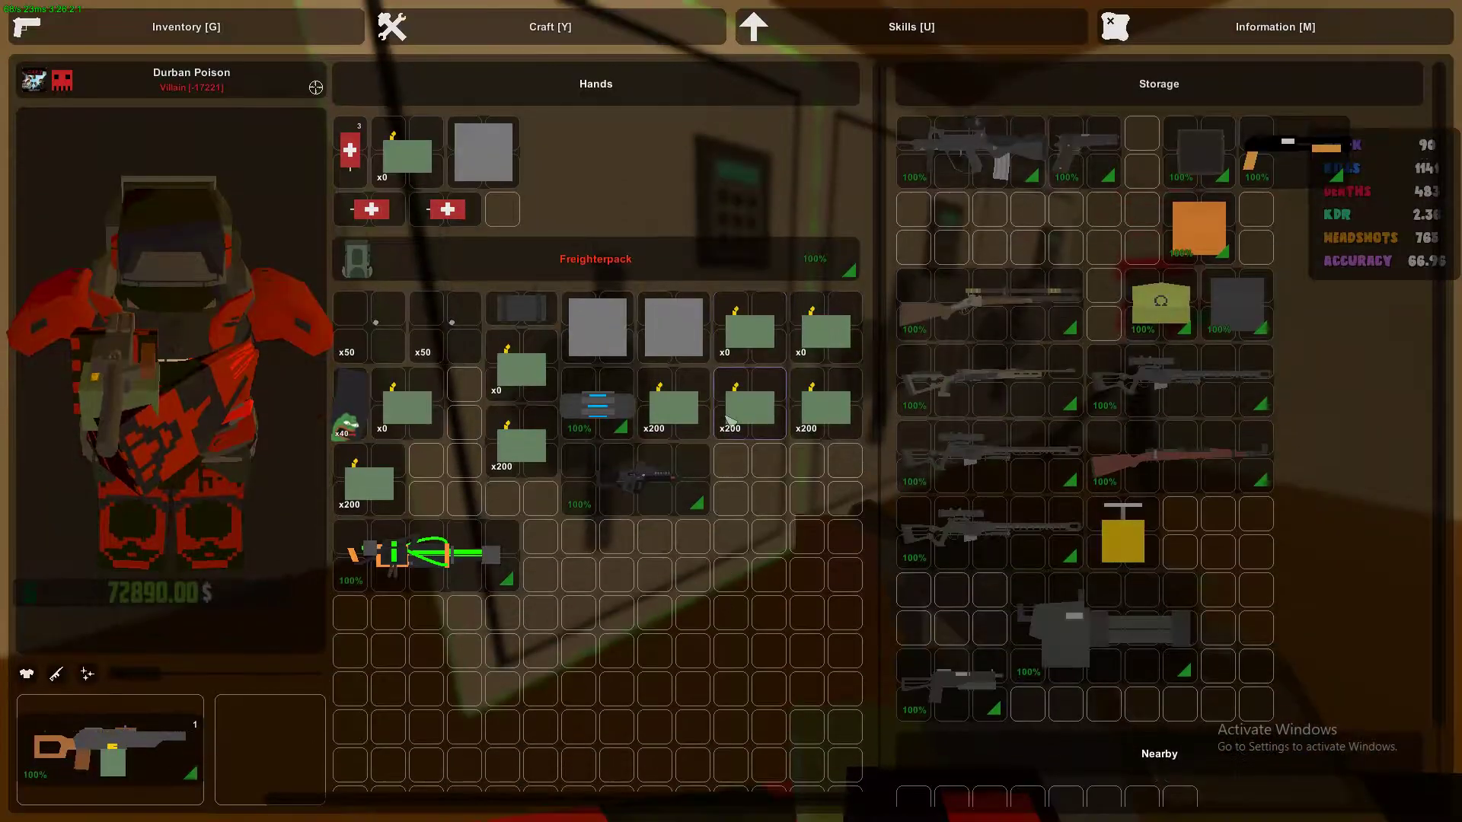
click(1113, 636)
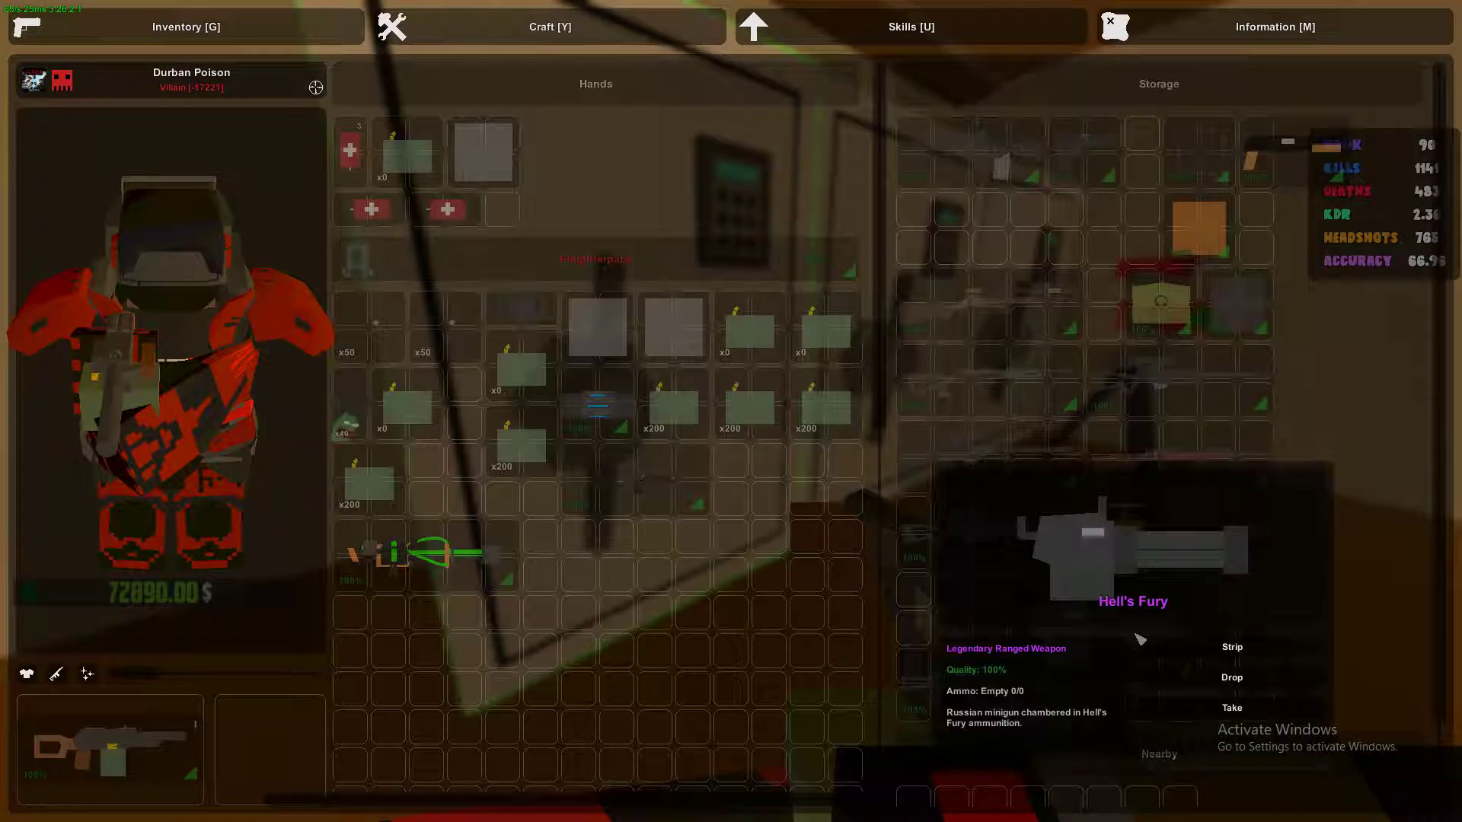
click(1375, 587)
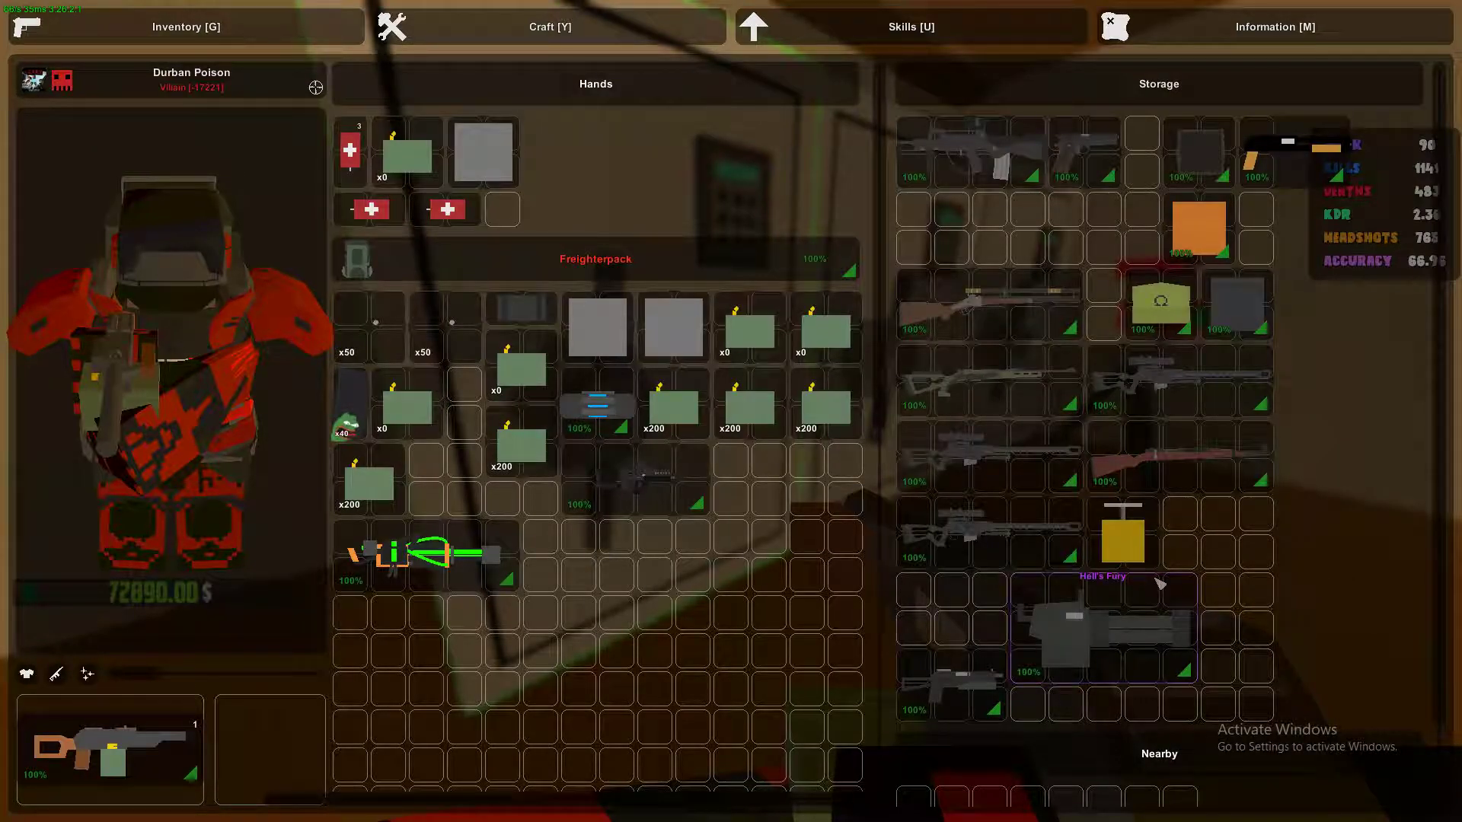
key(g)
key(f)
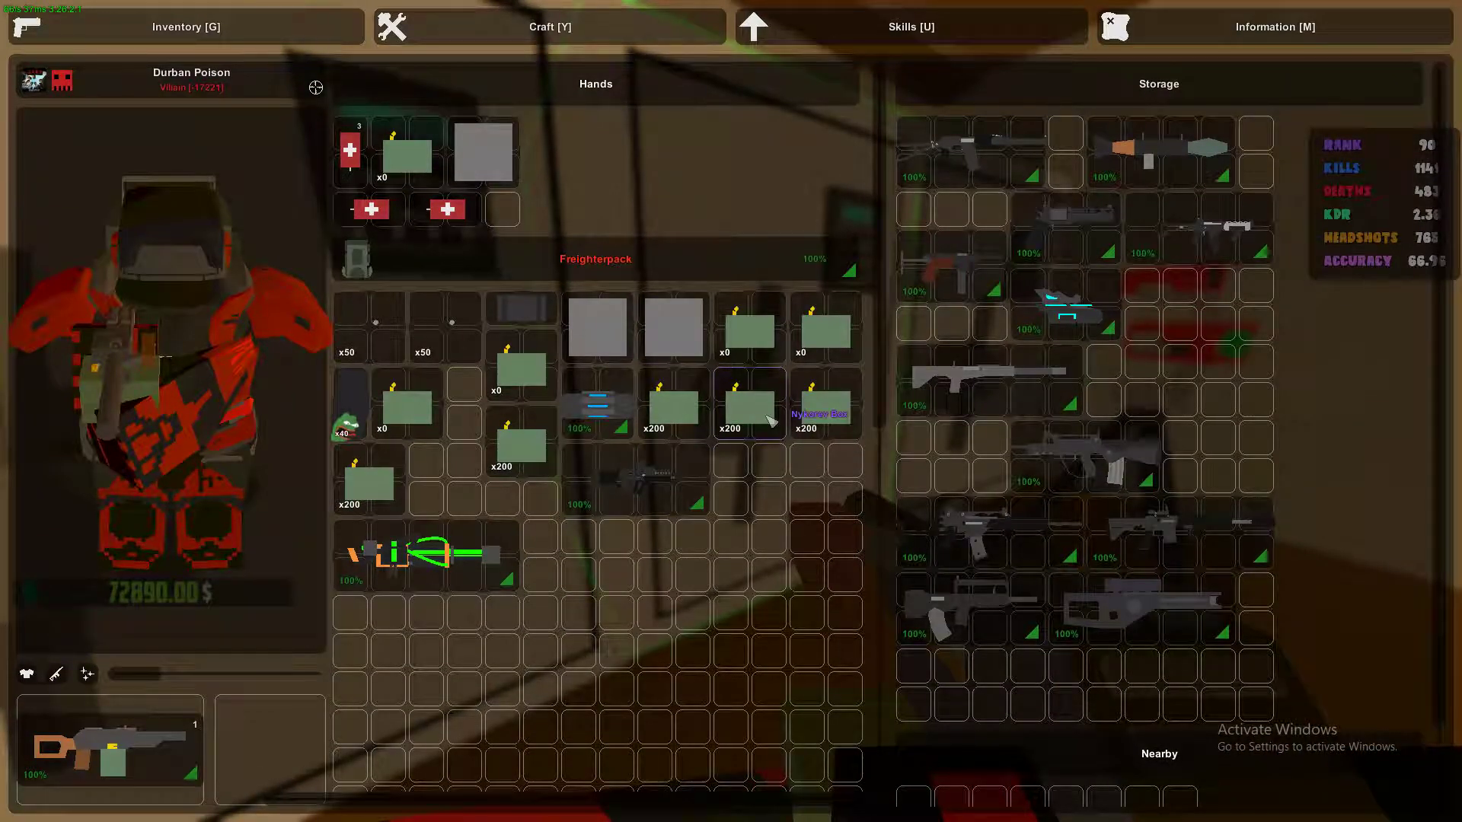
click(1085, 605)
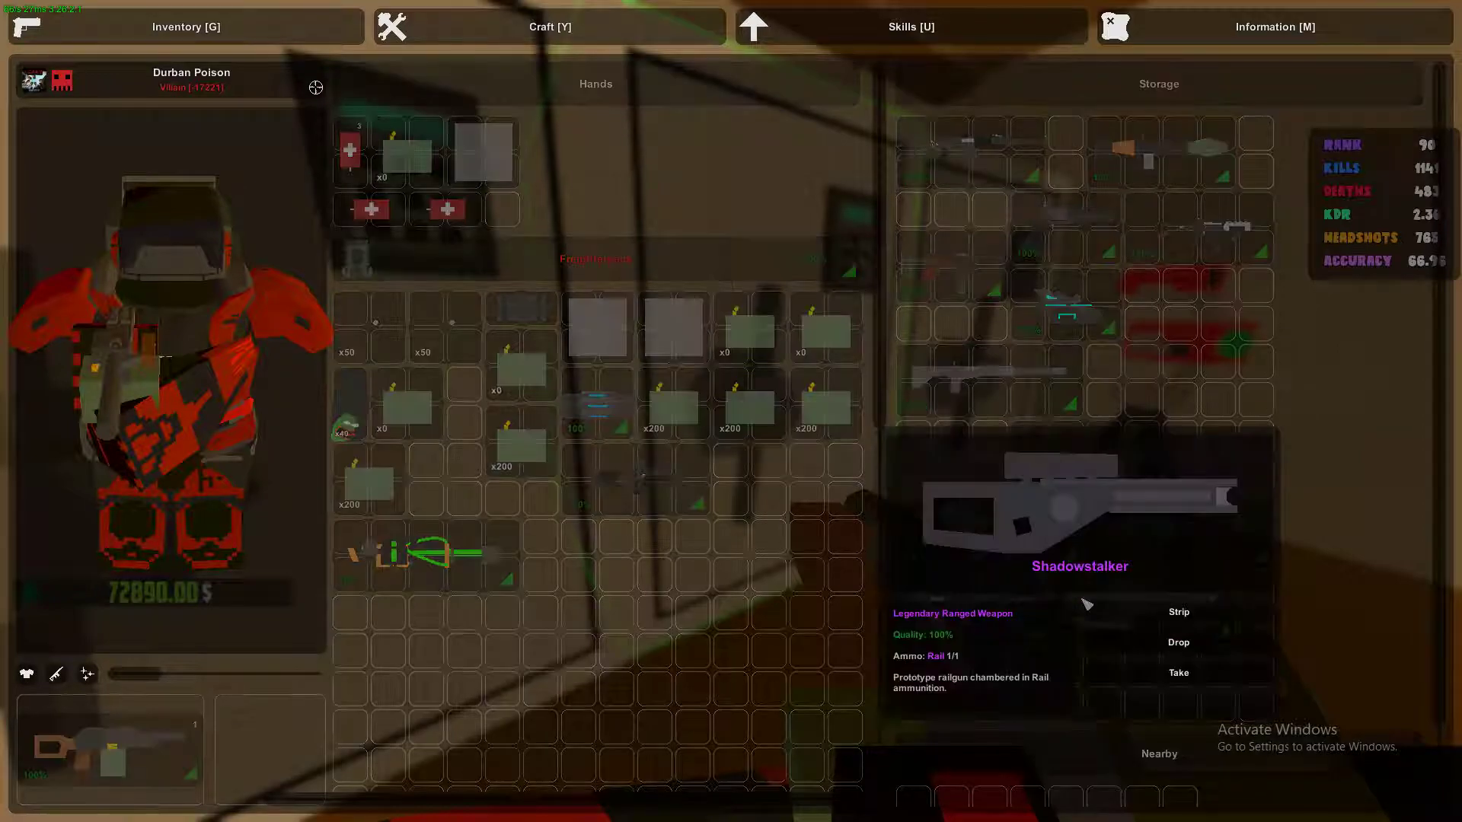
click(1245, 399)
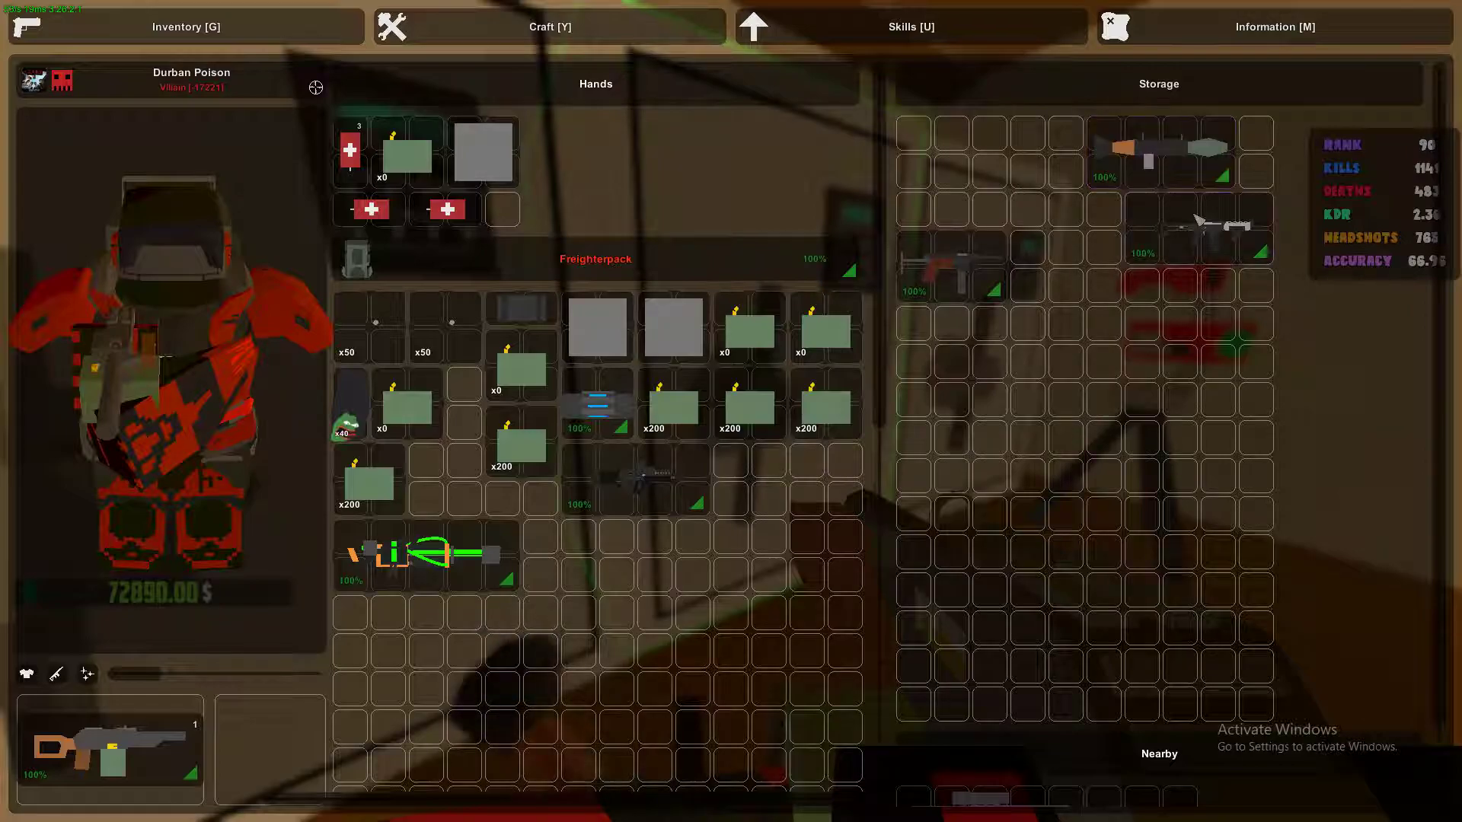
Move the armour vests plus a dark and a red item from the locker into the backpack.
key(g)
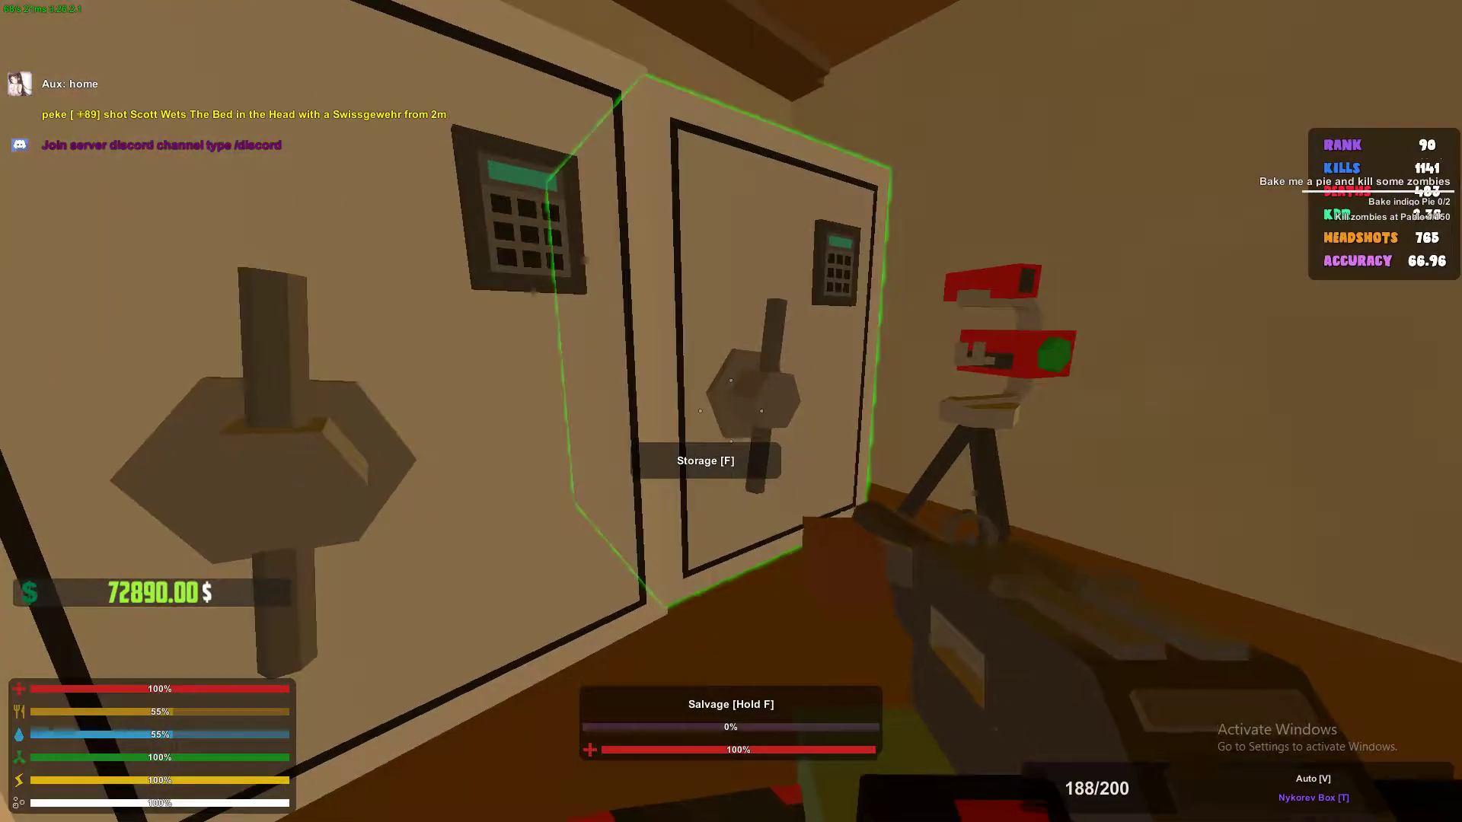
key(f)
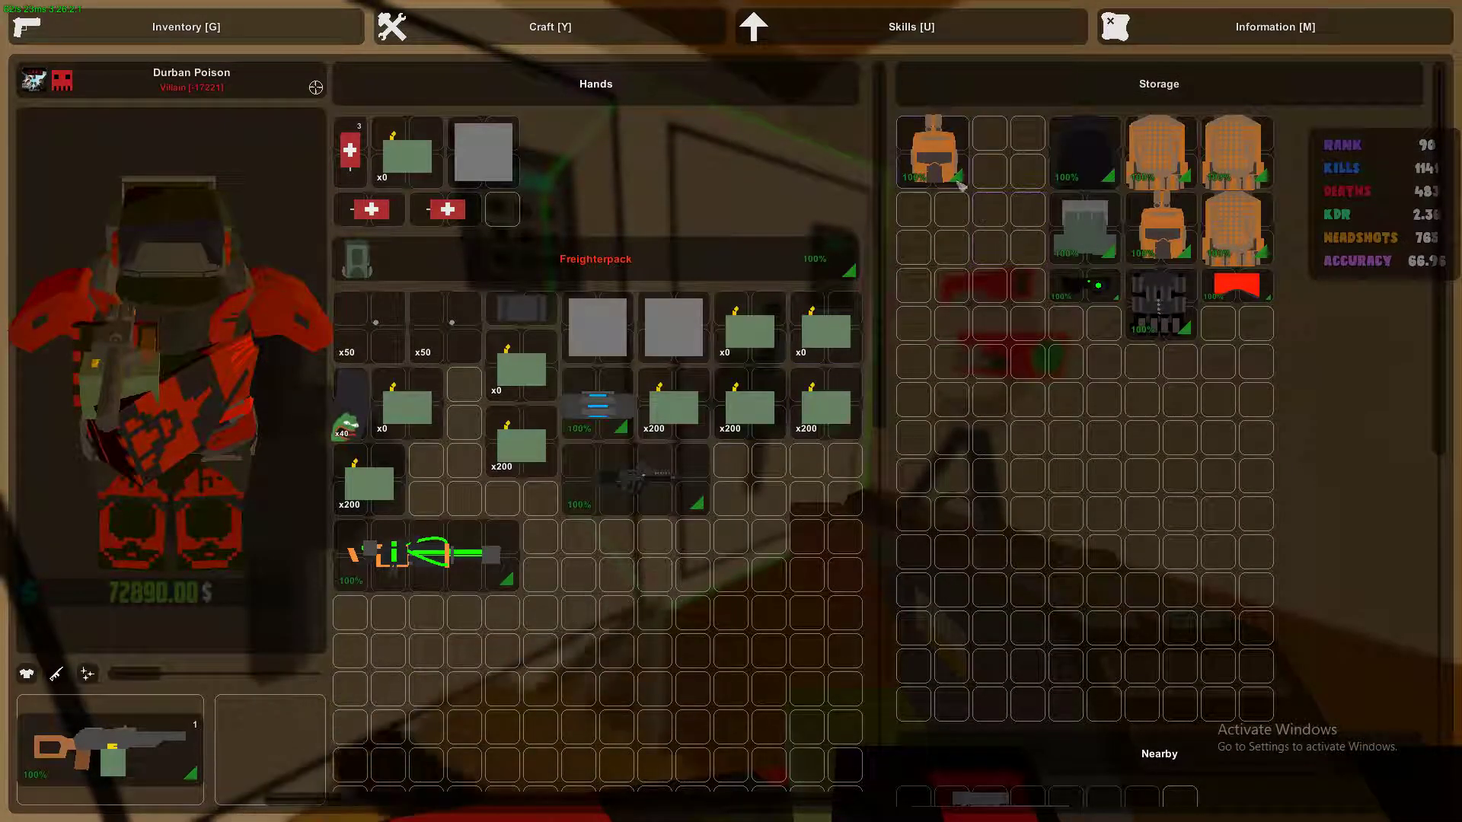
double_click(1085, 285)
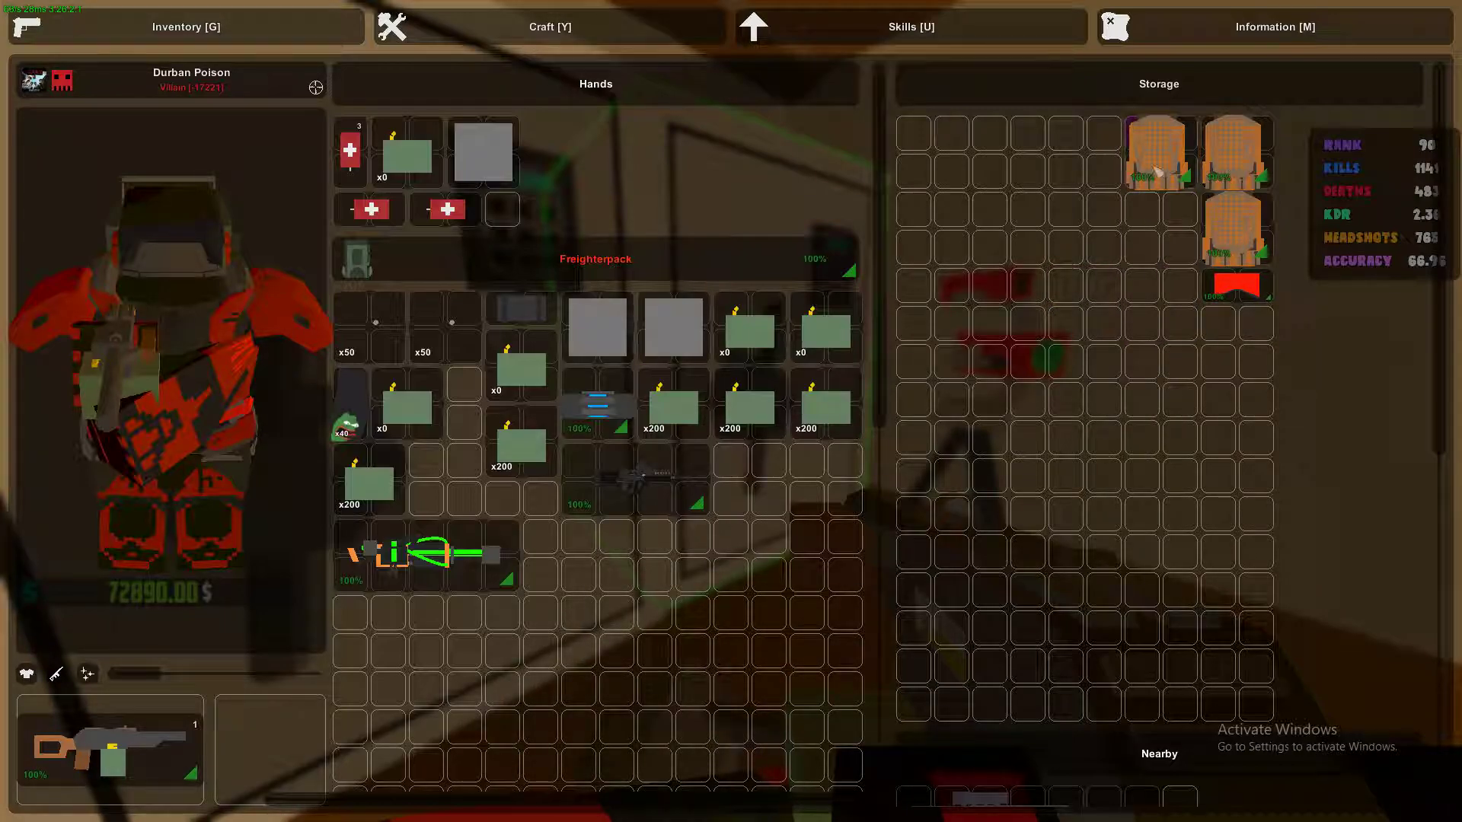
double_click(1157, 171)
double_click(1233, 154)
double_click(1234, 228)
double_click(1236, 286)
key(g)
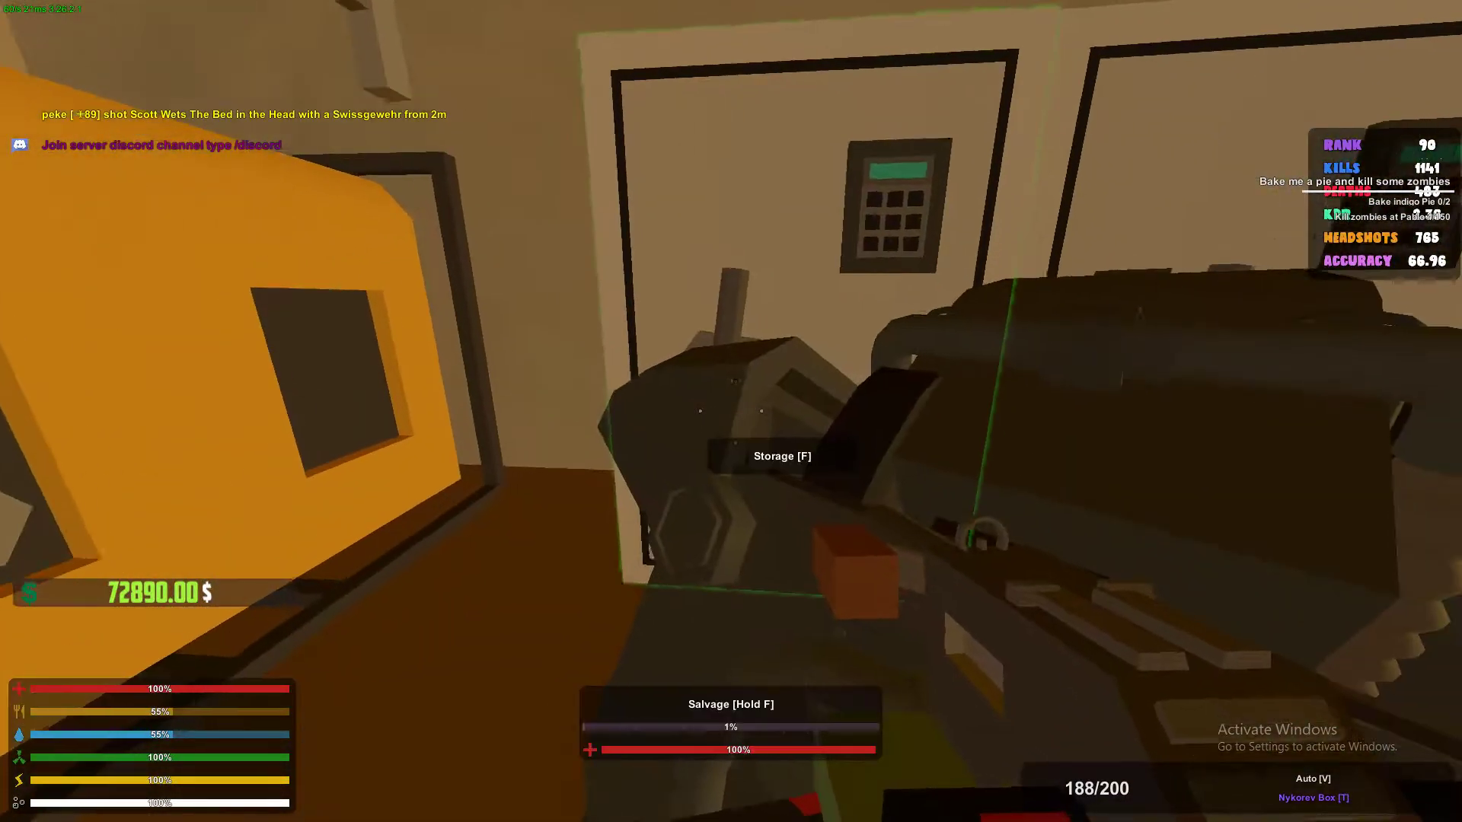
Take the minigun, scoped rifle, brown rifle and other rifles from the weapons safe.
key(f)
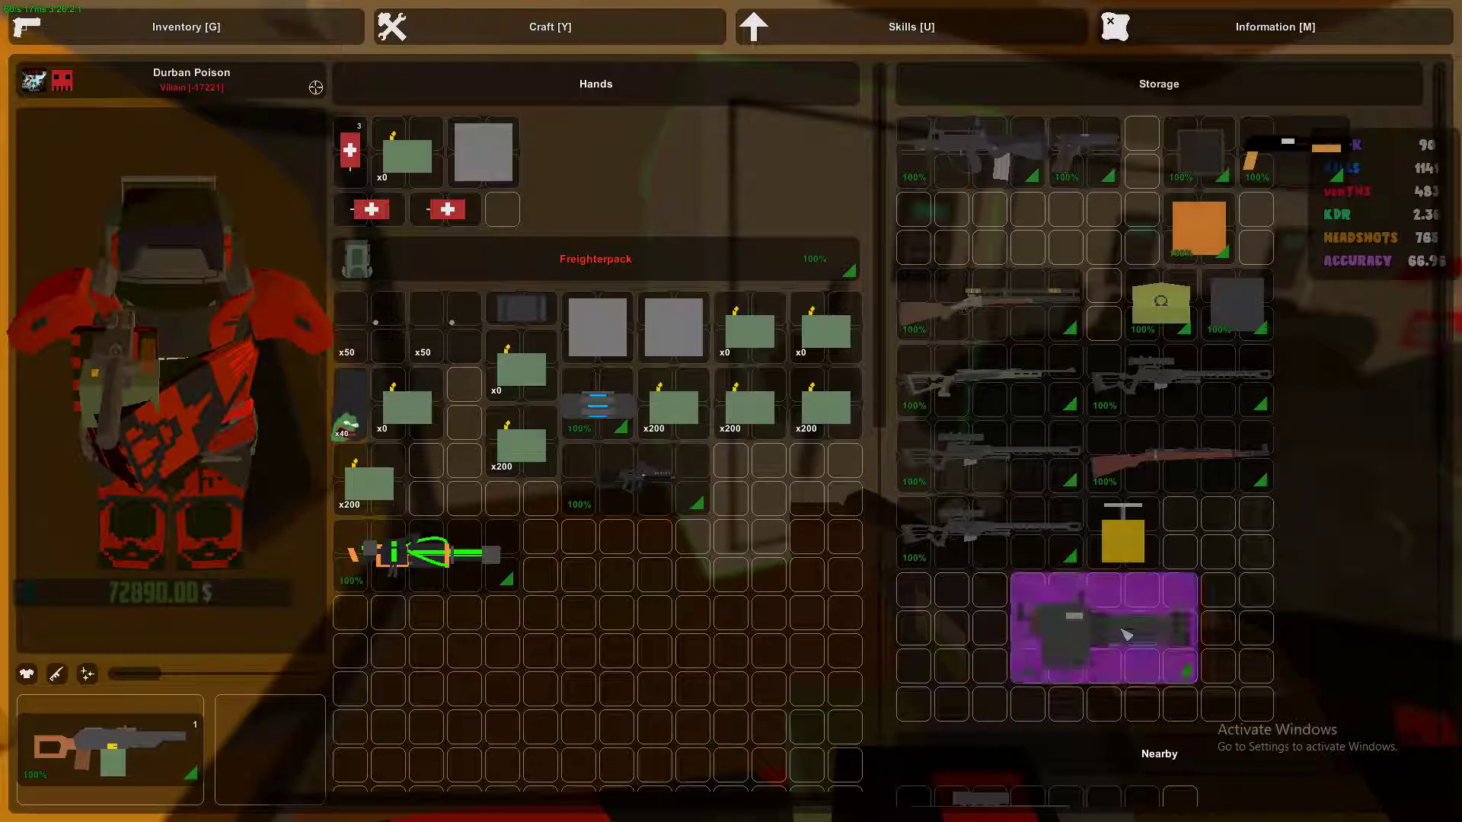
double_click(1124, 634)
double_click(988, 528)
double_click(988, 451)
double_click(988, 378)
double_click(989, 304)
double_click(1177, 377)
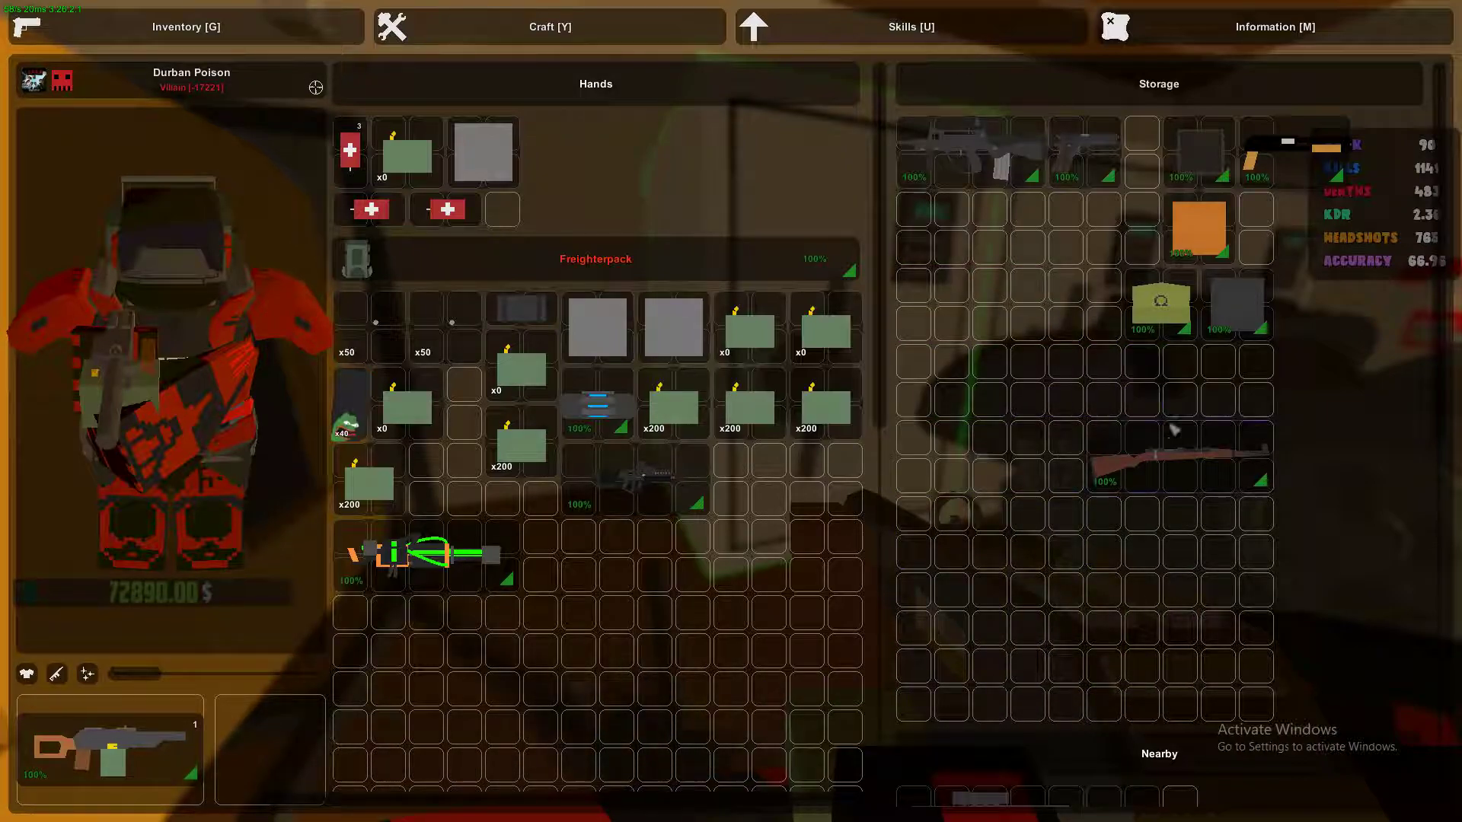
double_click(1174, 435)
double_click(1196, 181)
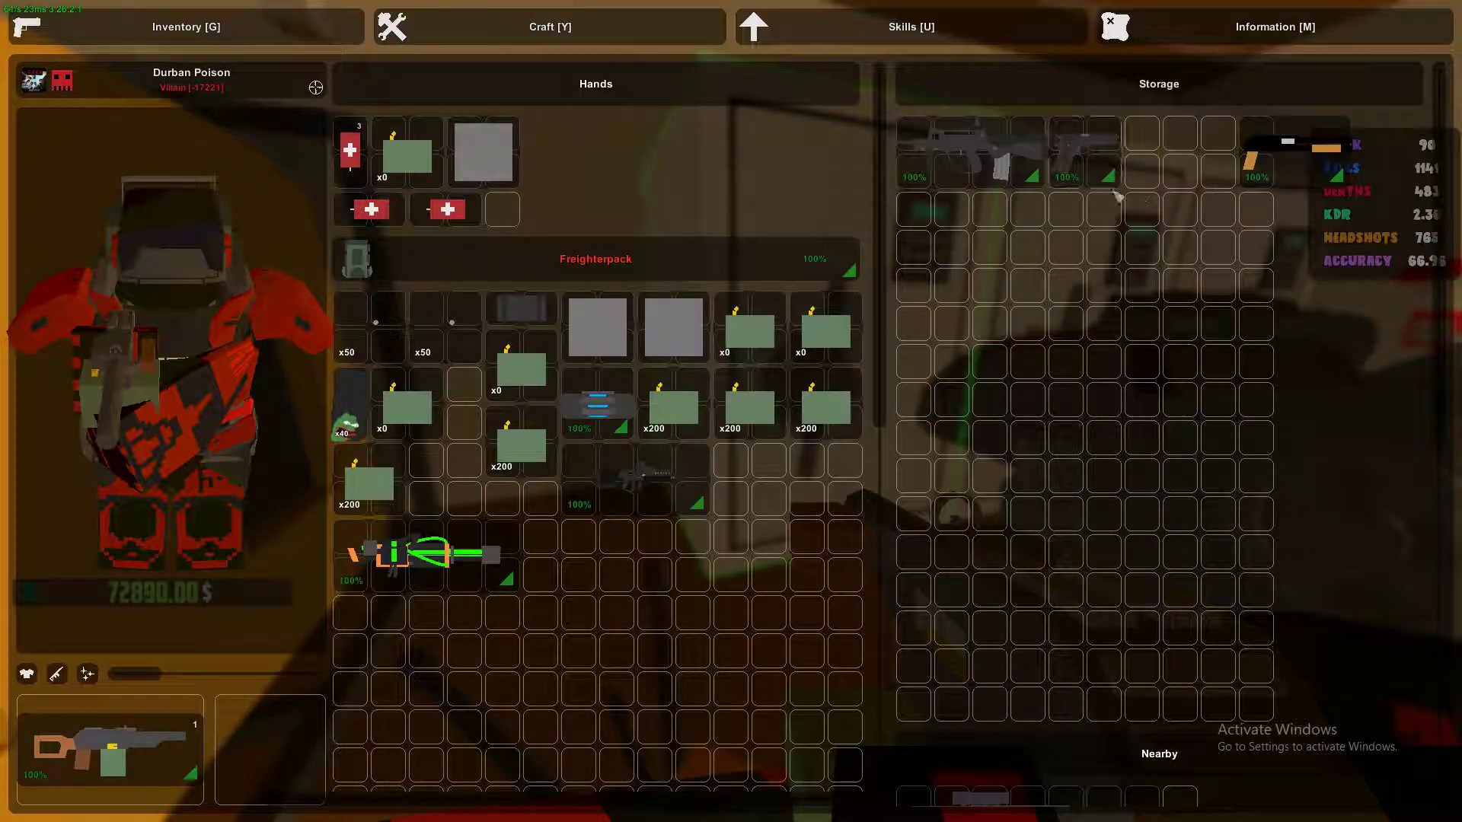
key(g)
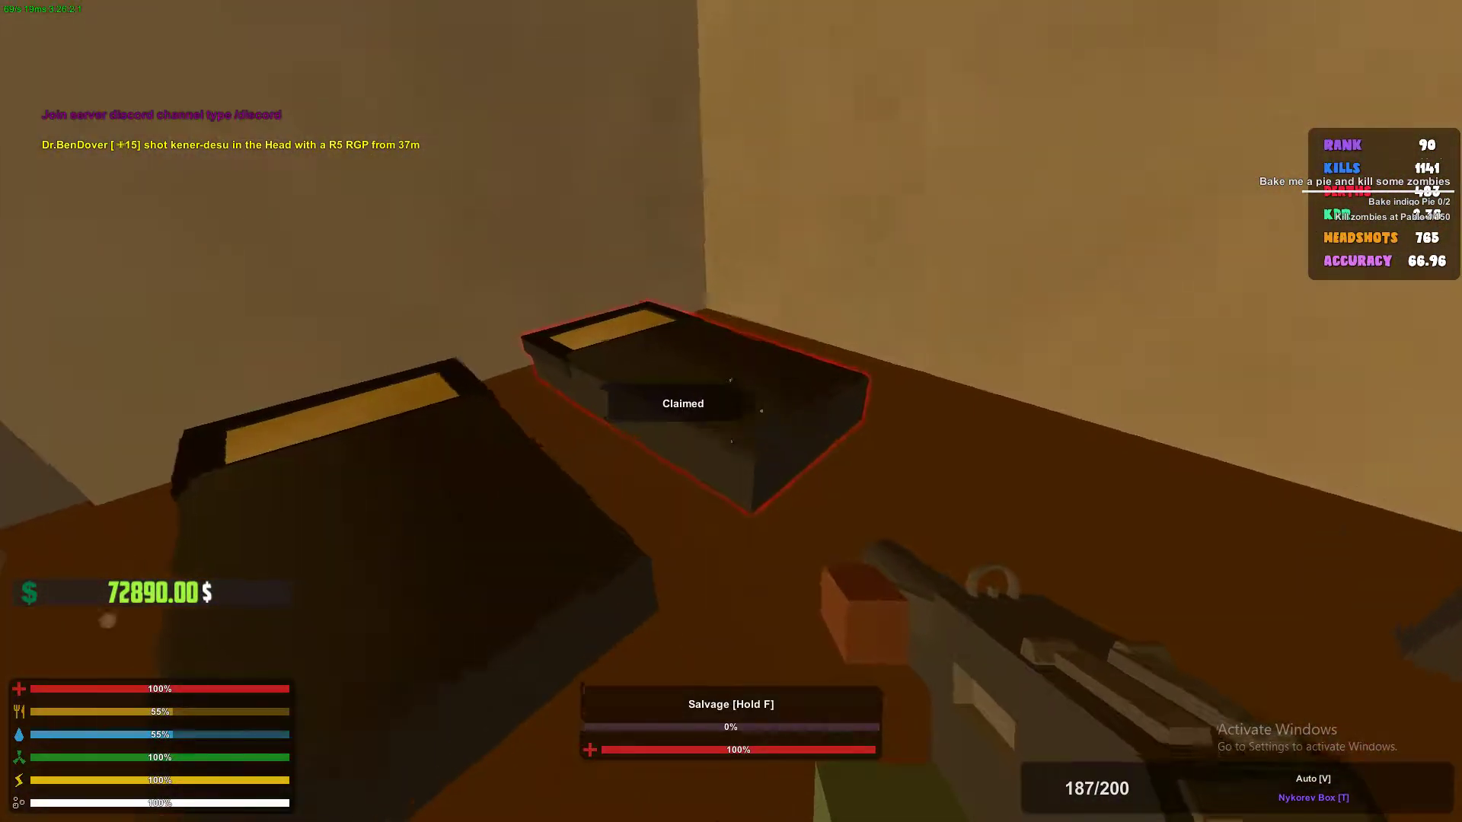
Destroy the claimed crate and look through two of the room's safes.
click(731, 412)
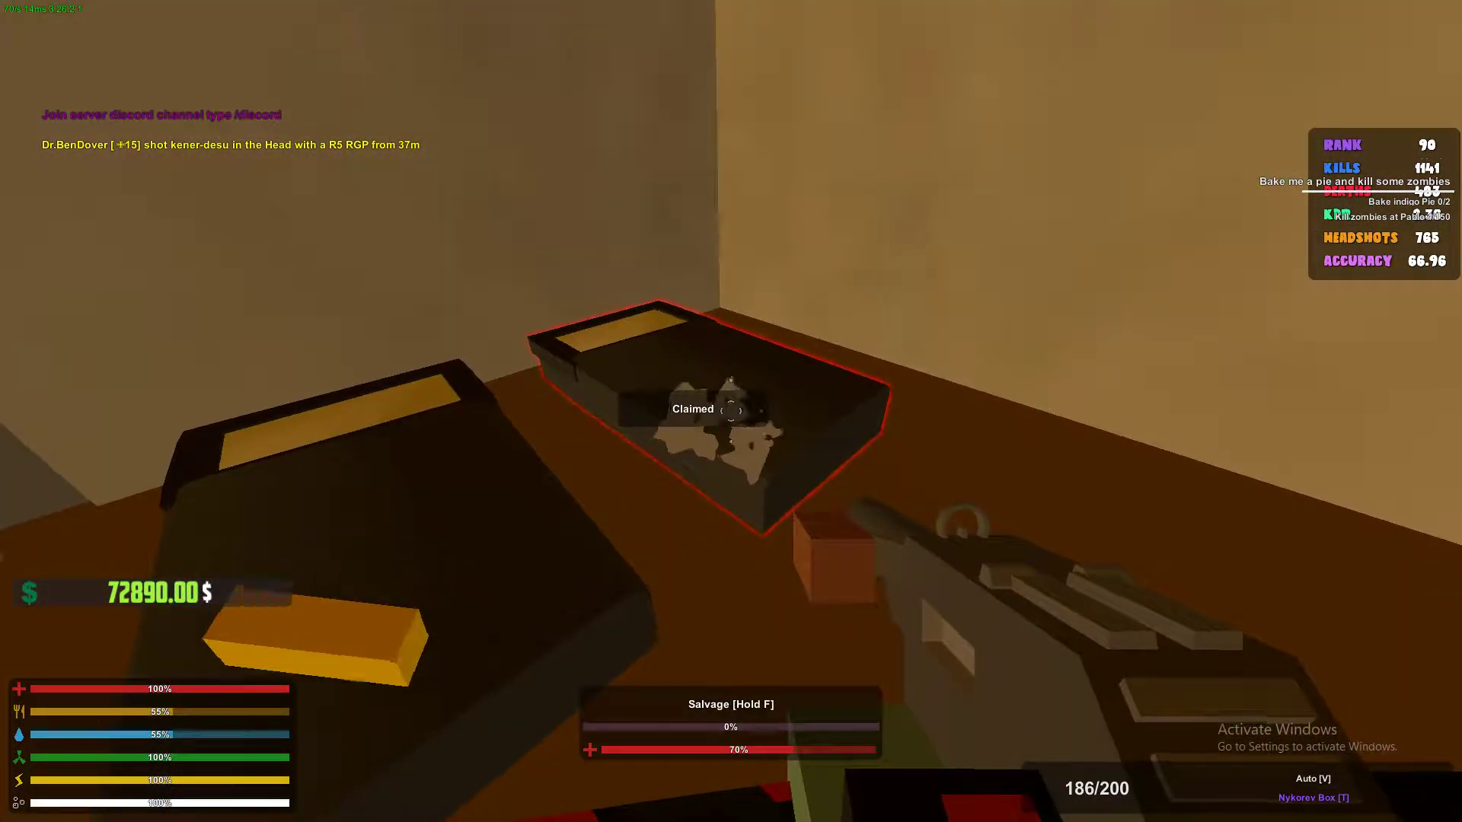
click(731, 412)
click(731, 412)
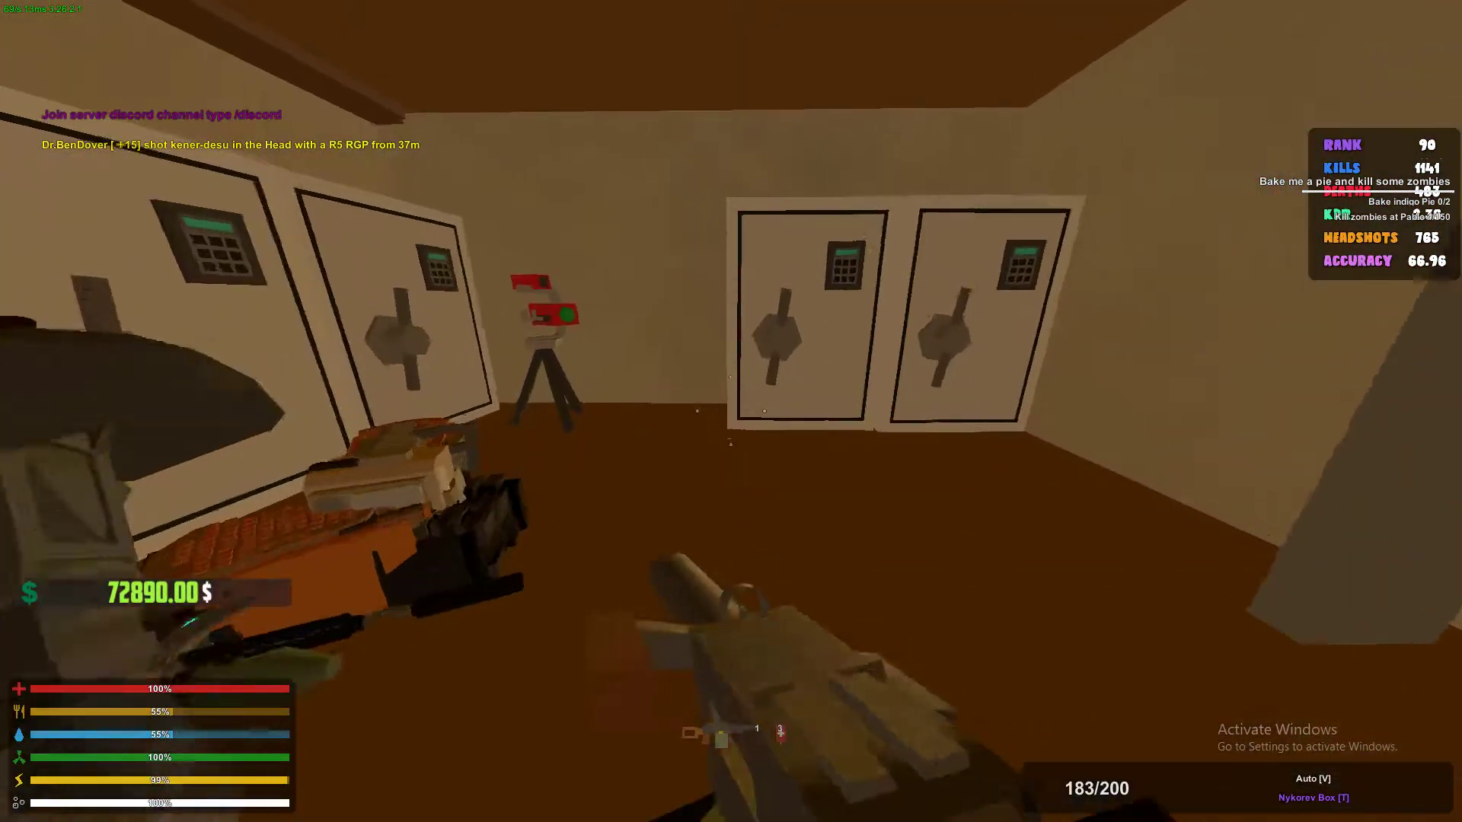
key(w)
key(f)
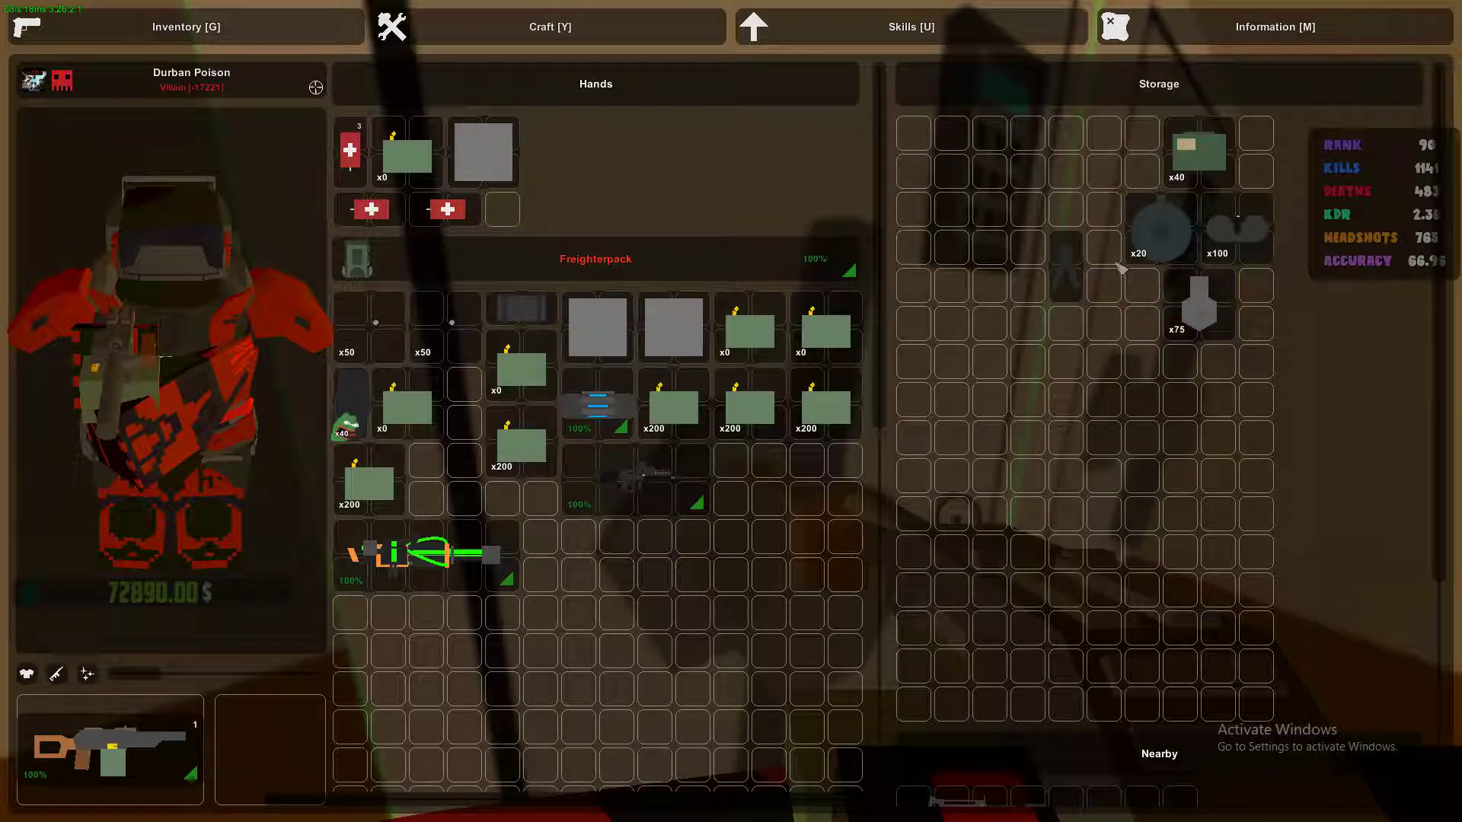
key(Escape)
key(f)
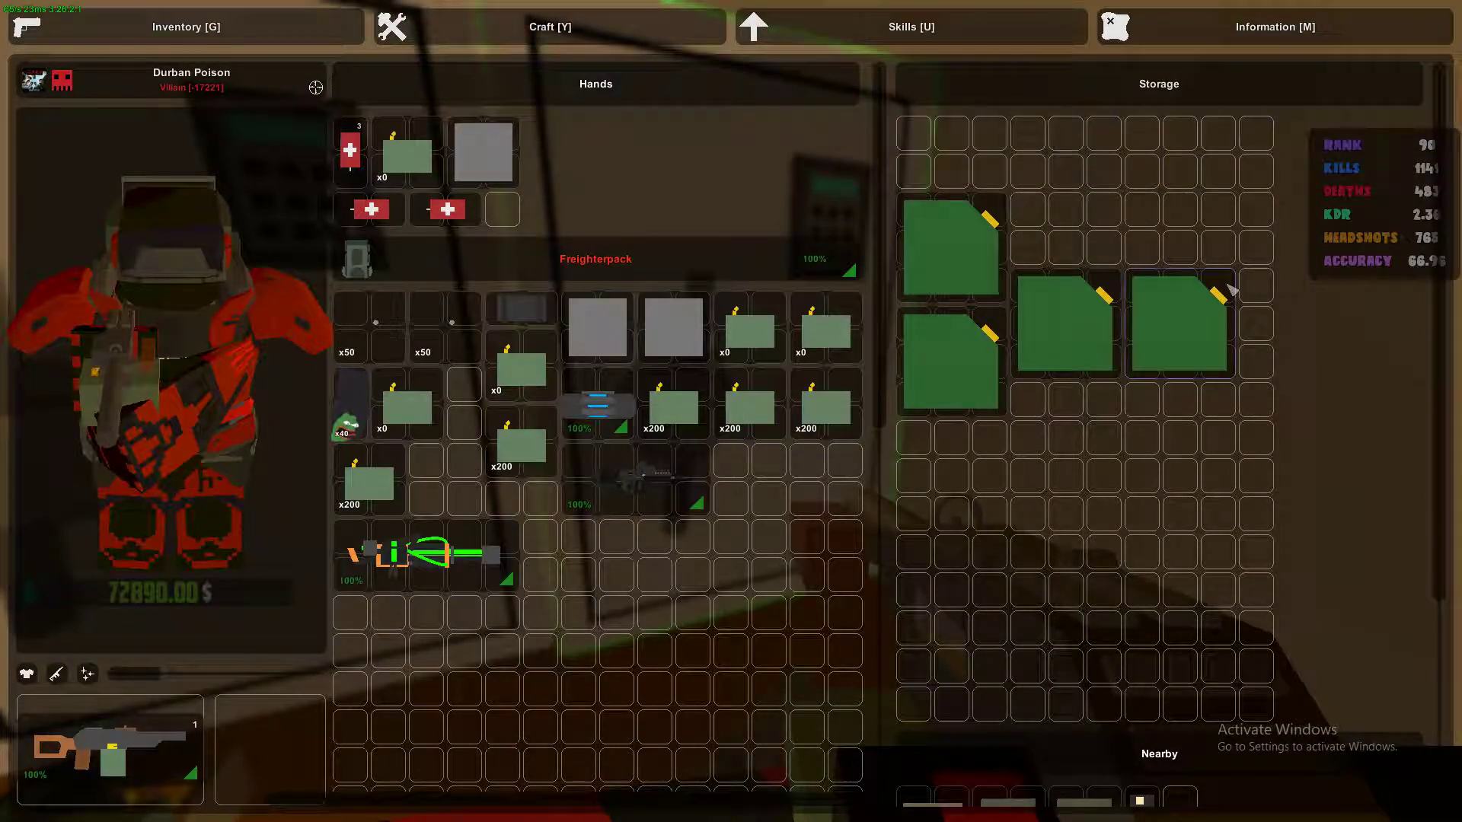
Move the x40 item from the nearby drops into the backpack.
key(Escape)
key(g)
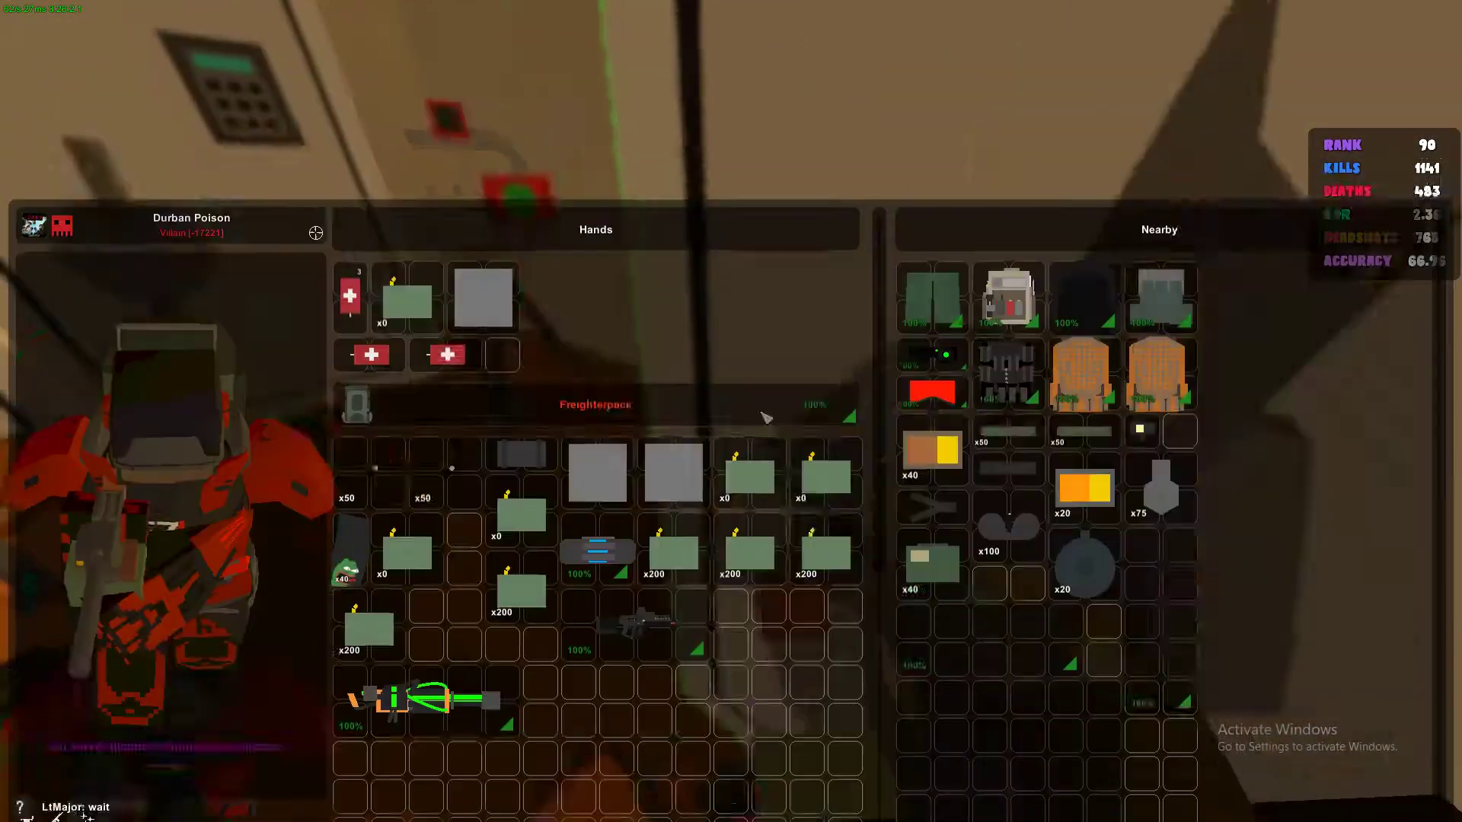
scroll(1053, 340, down, 2)
double_click(964, 358)
key(Escape)
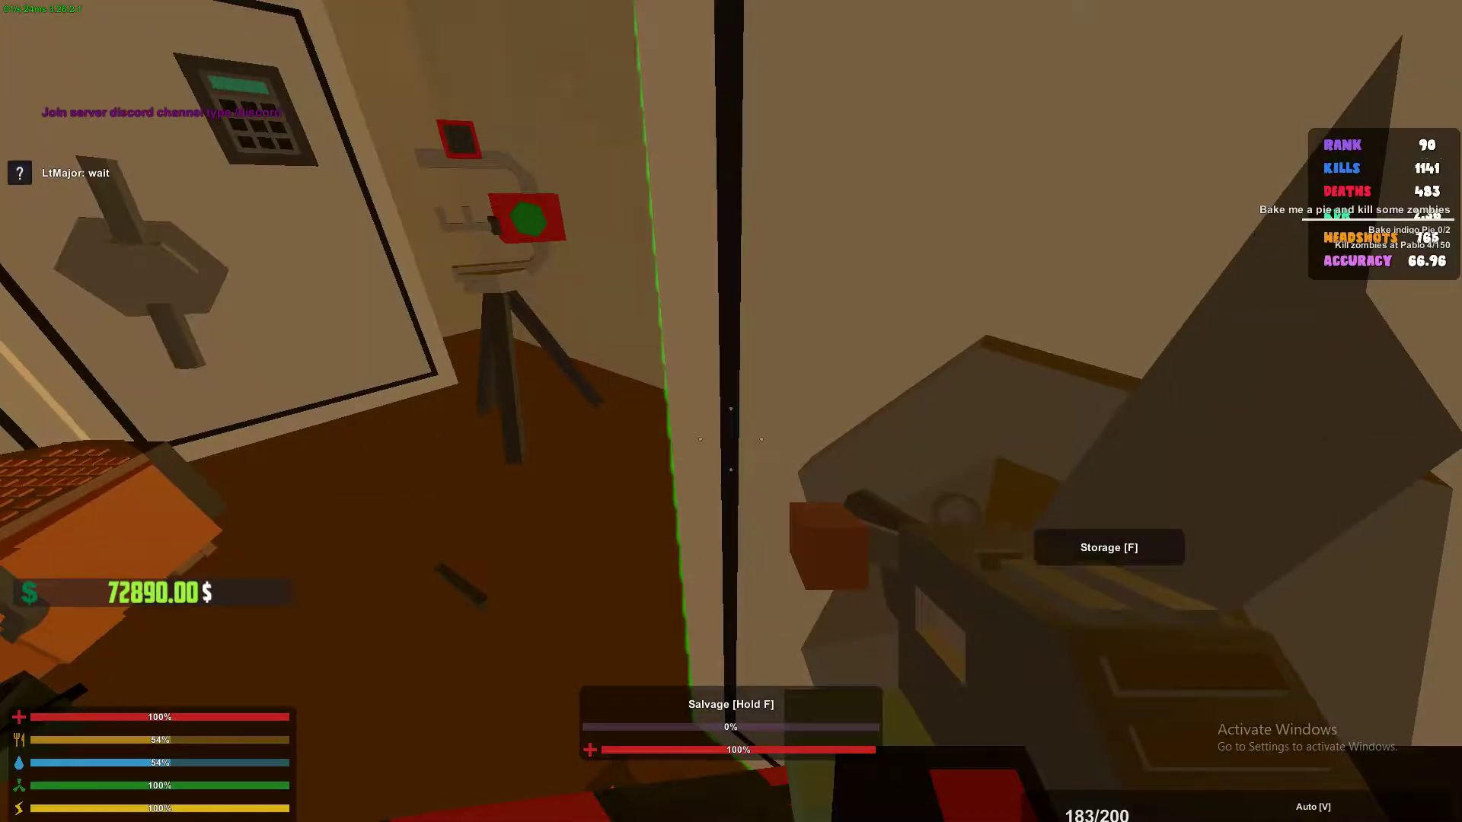
key(g)
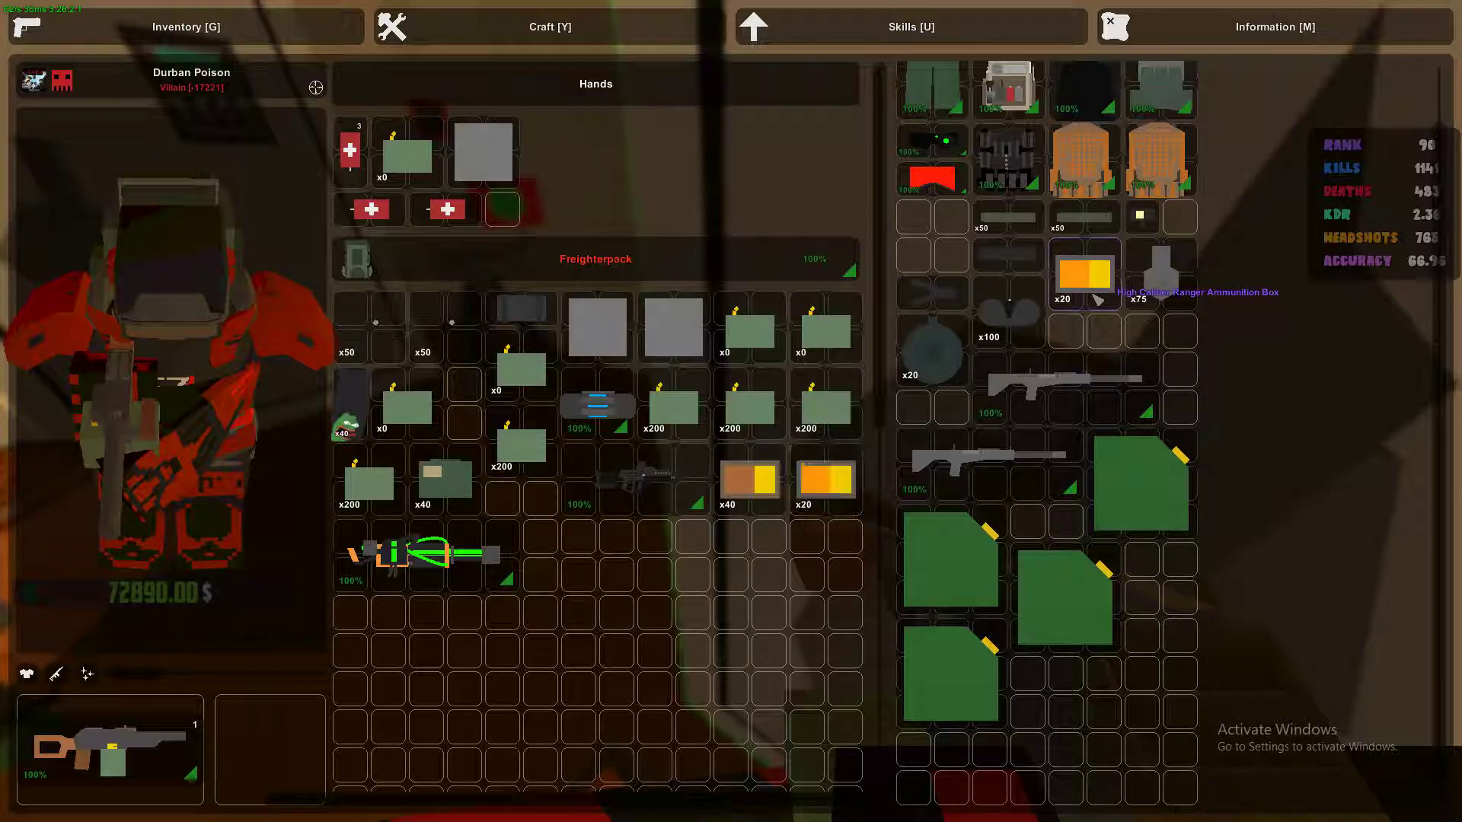
key(Escape)
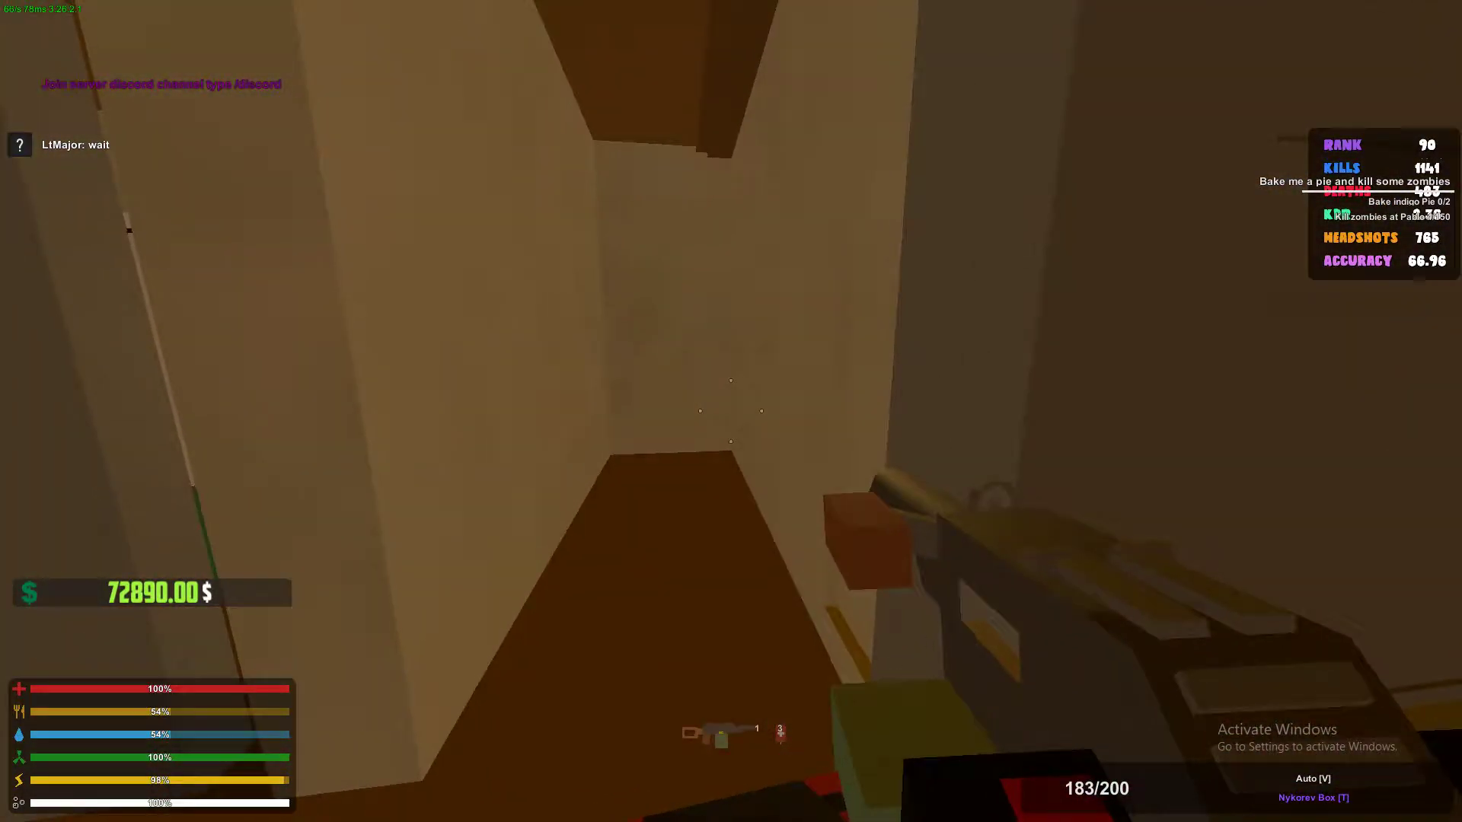
Walk down the corridor through the outlined door, checking the inventory for nearby items.
key(w)
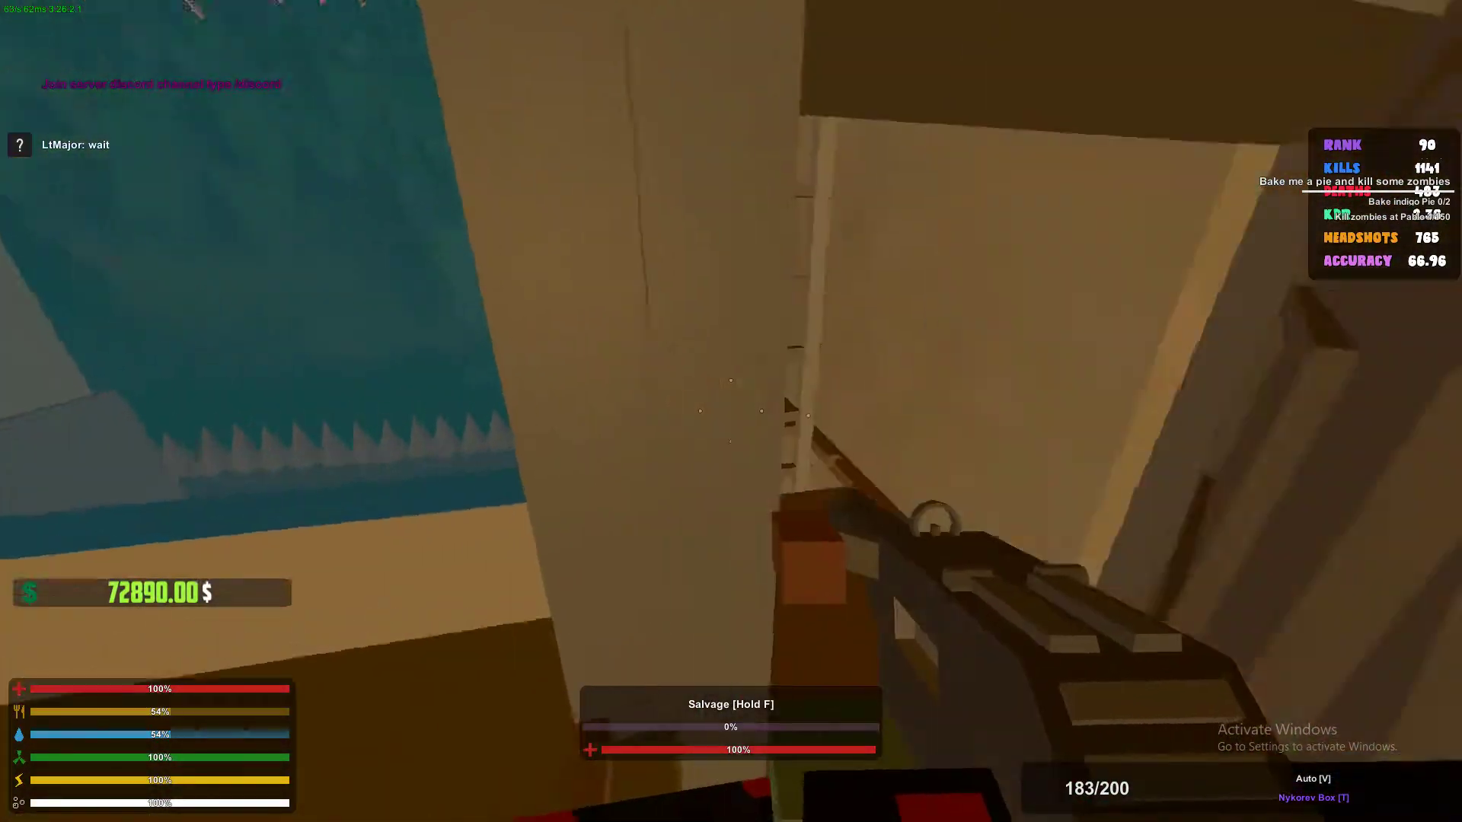
key(w)
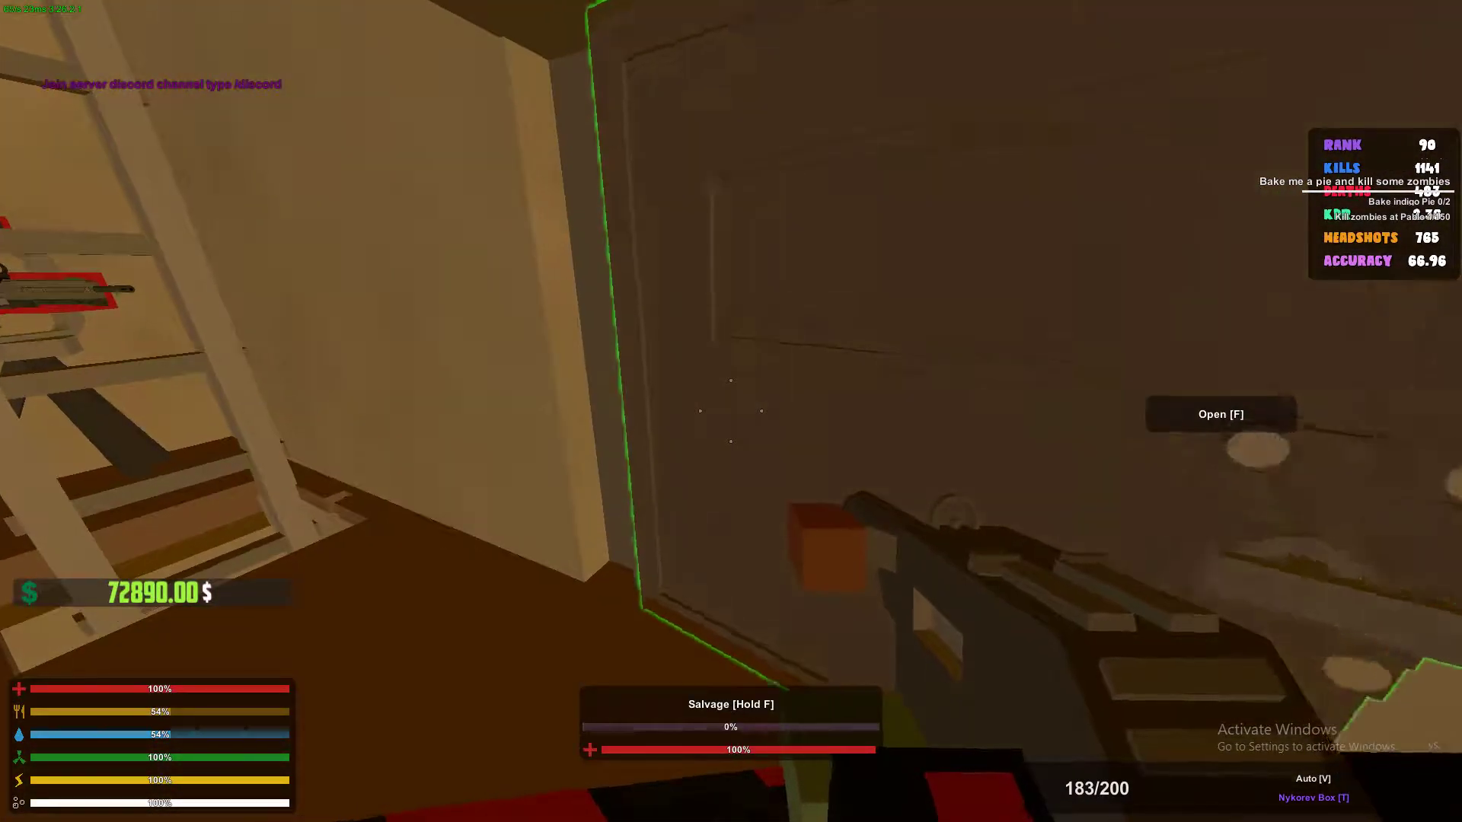
key(f)
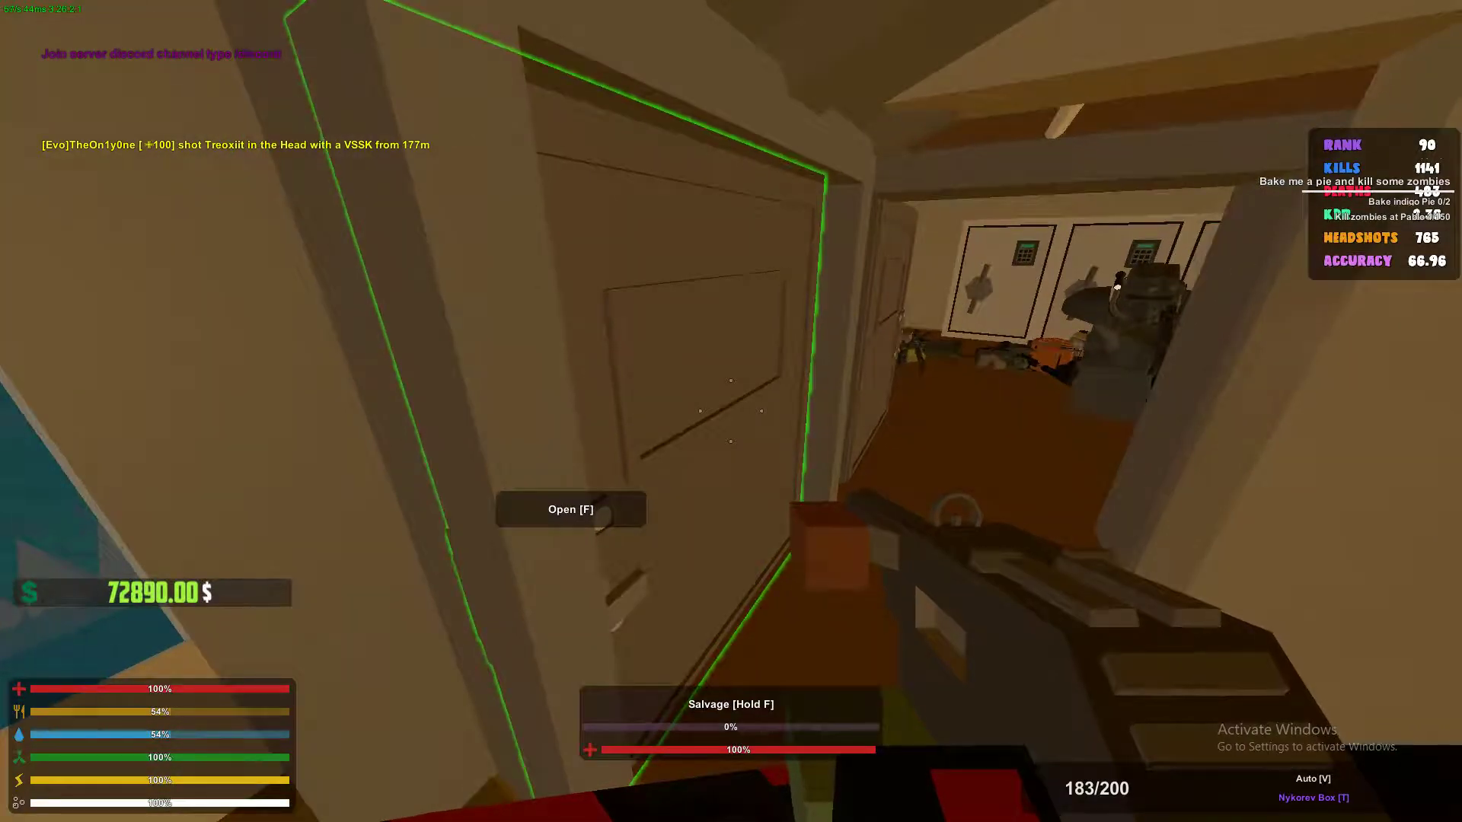
key(g)
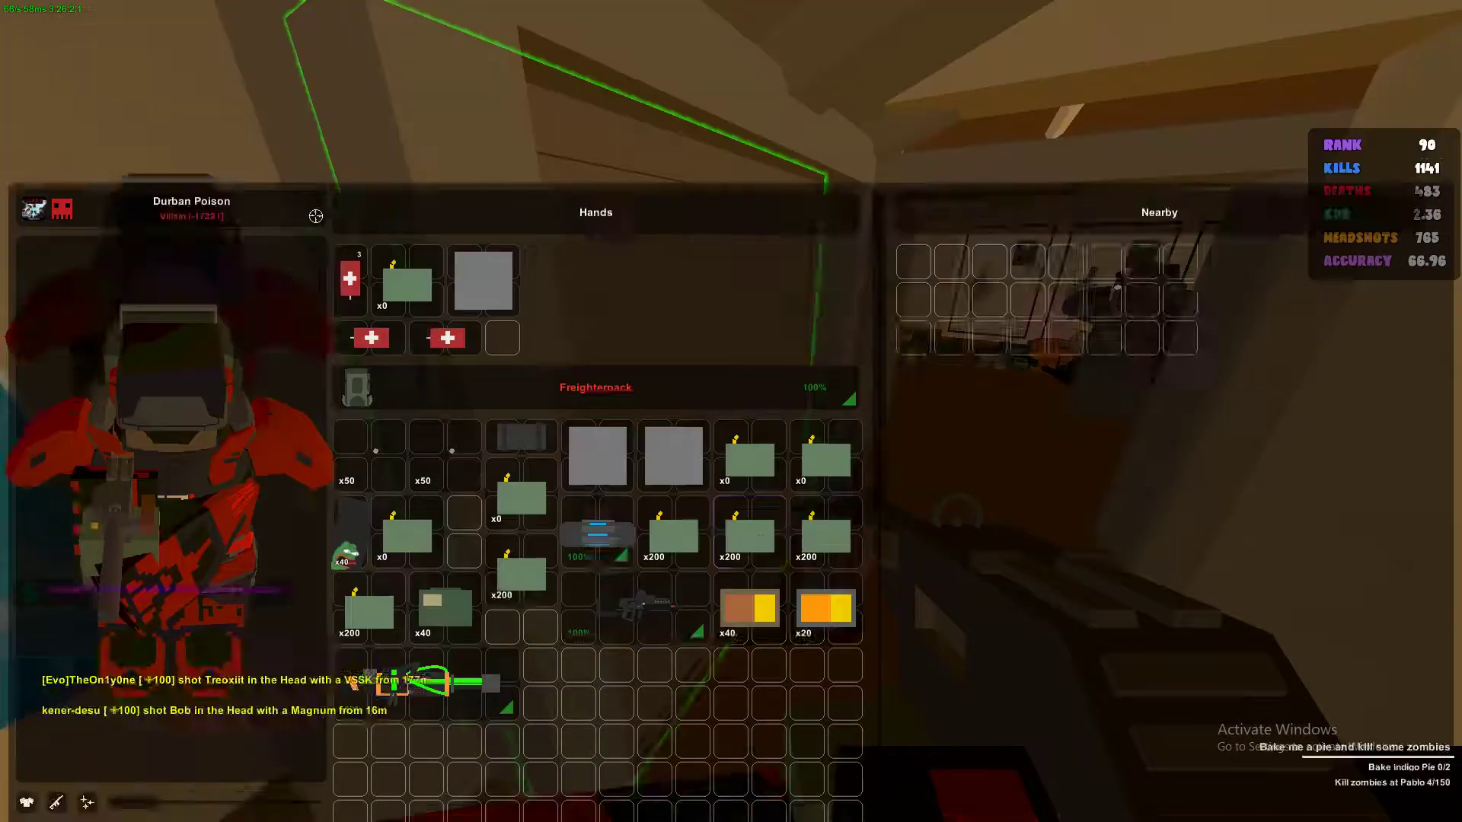
key(g)
key(w)
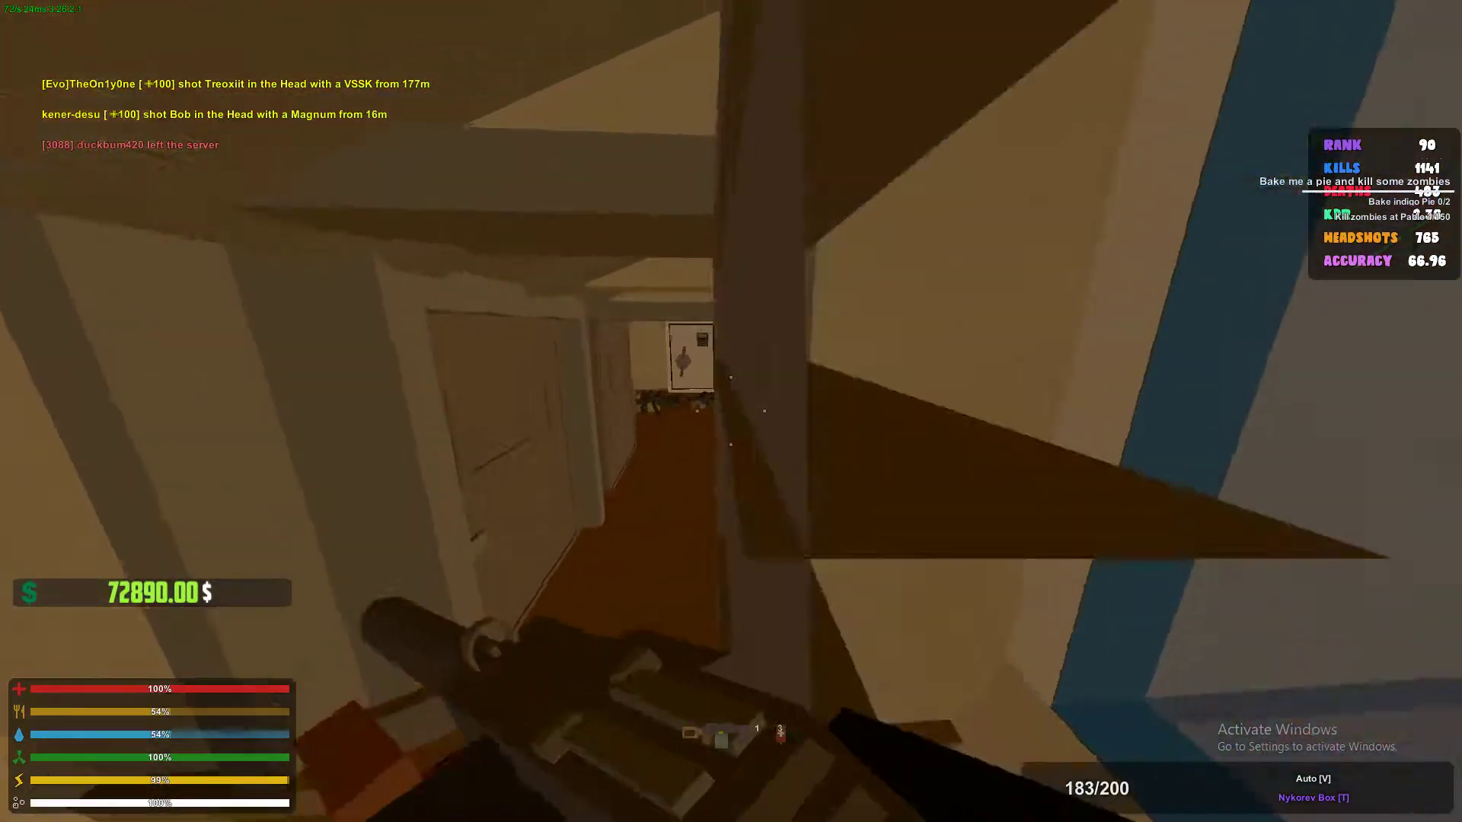
key(w)
Climb the ladder to the upper floor and open the first safe-room door.
key(w)
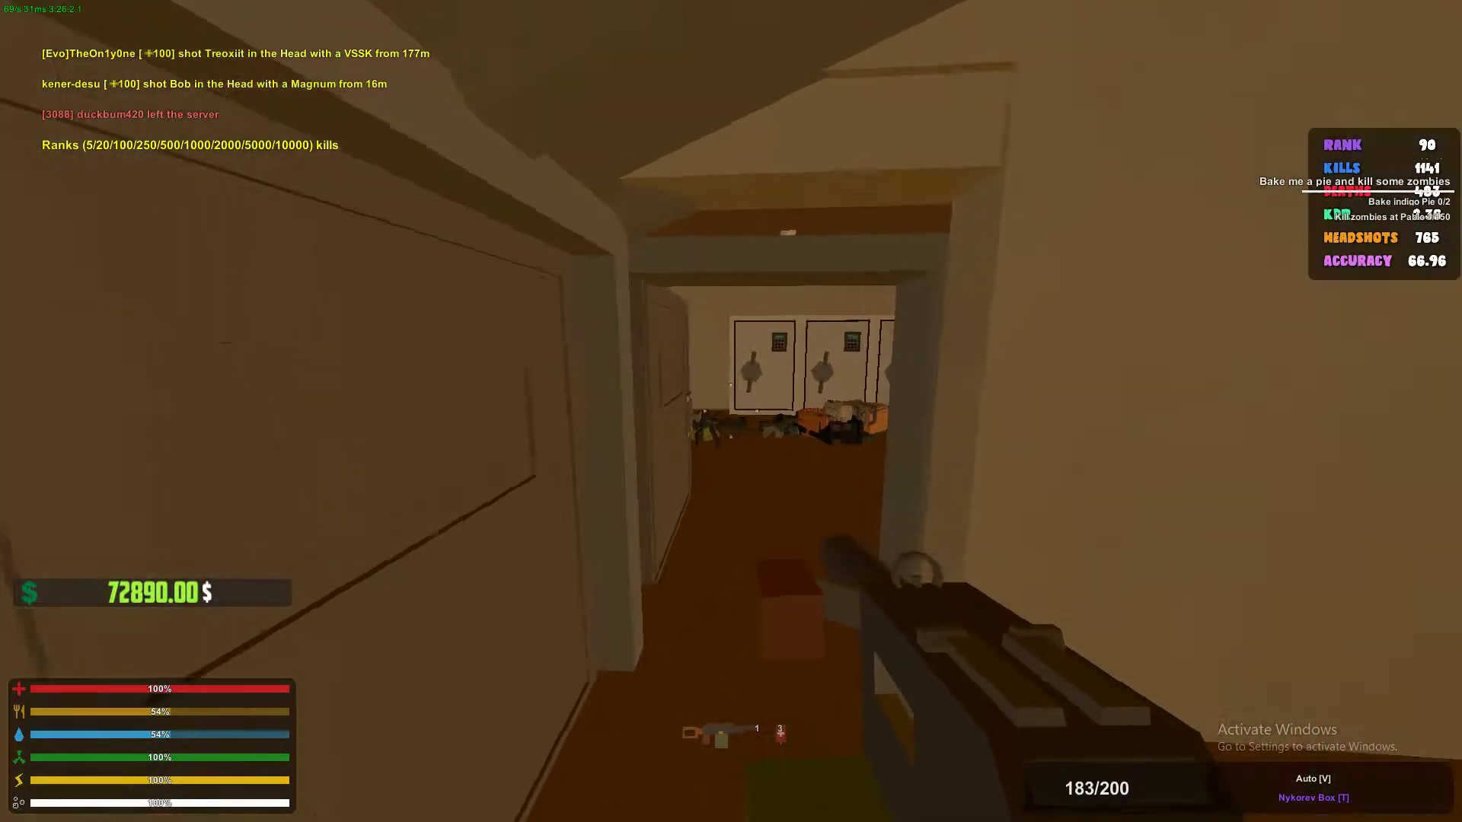
key(w)
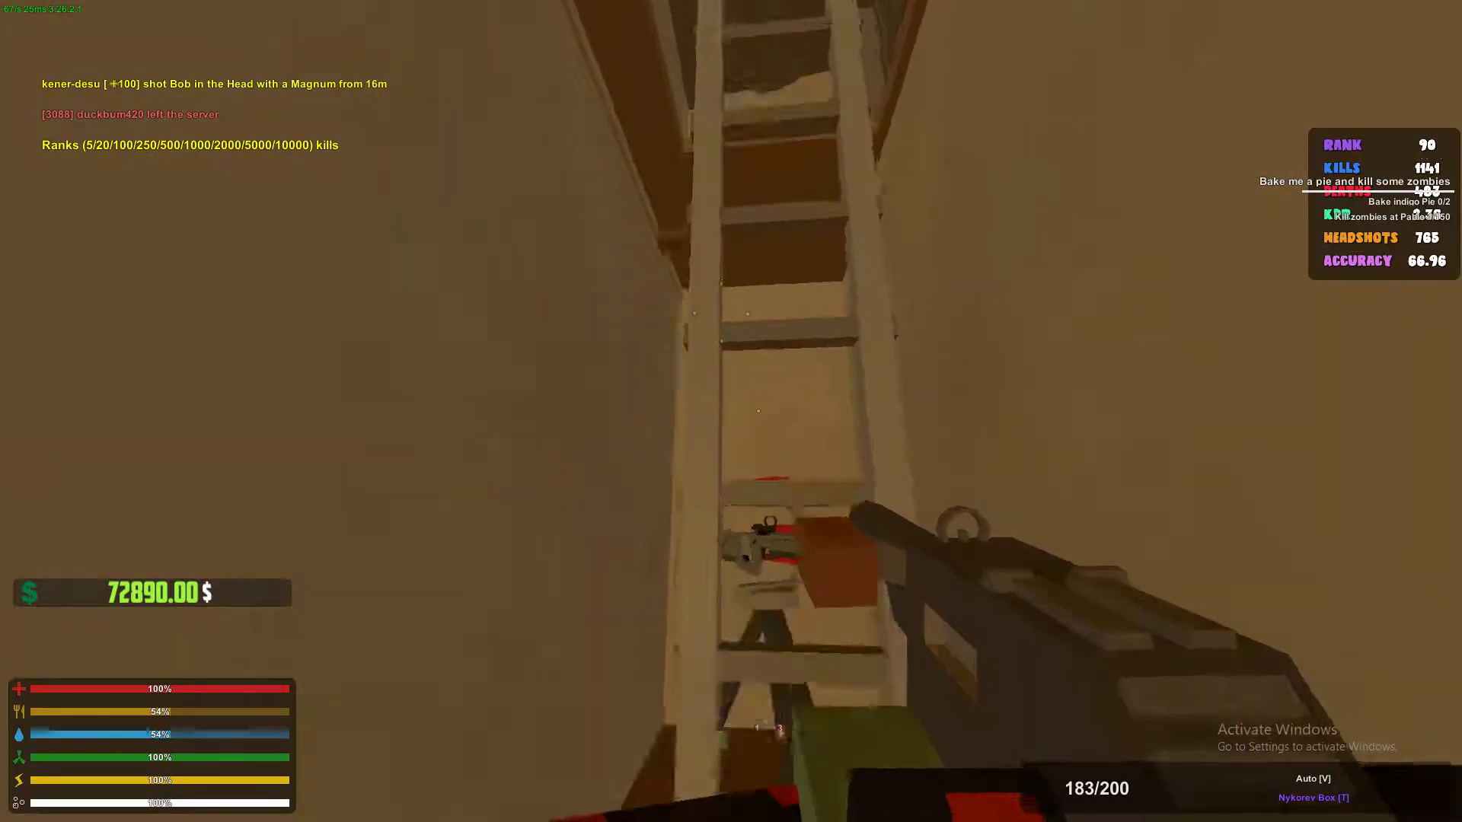
key(w)
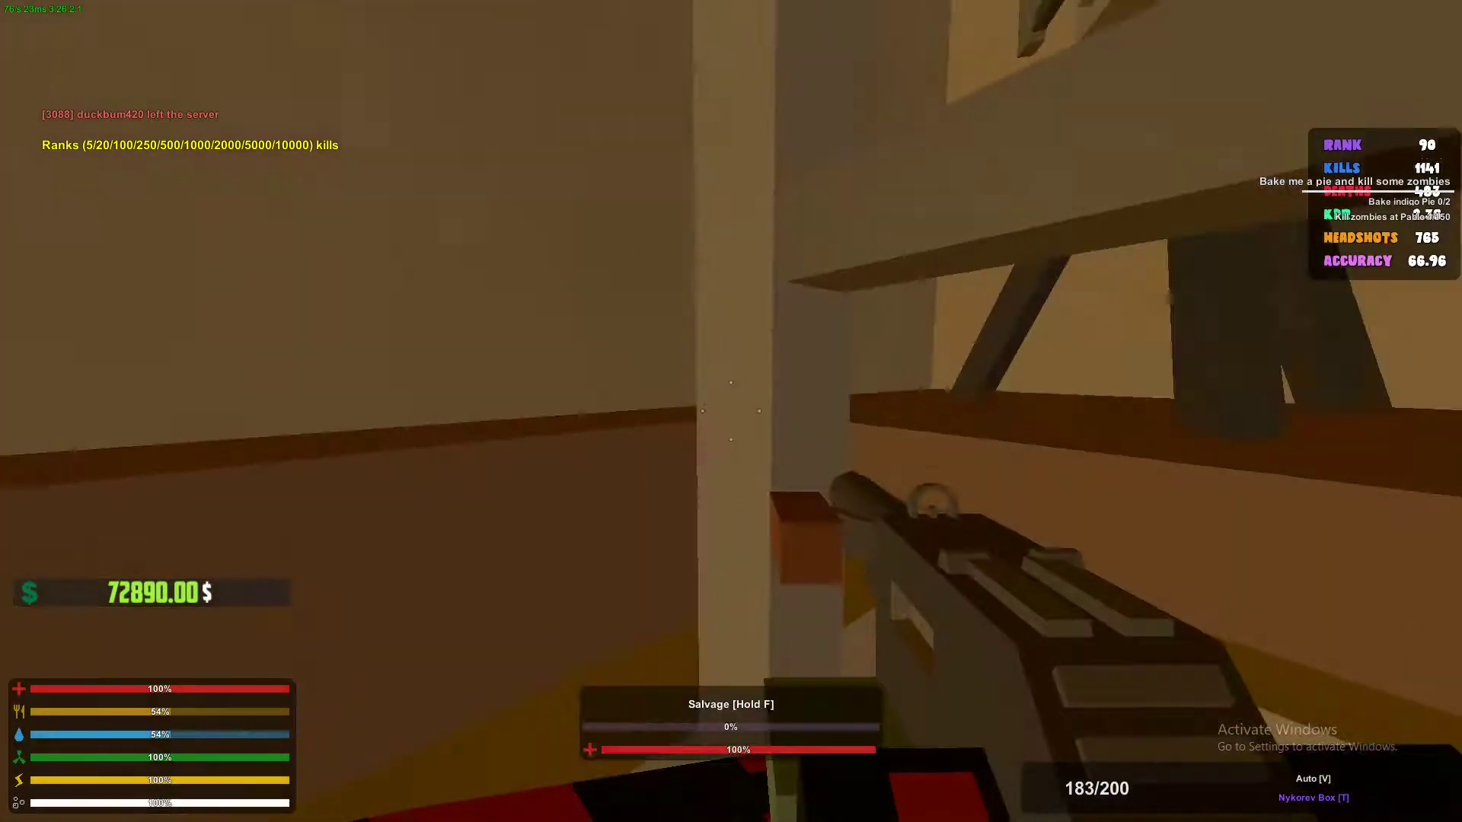
key(w)
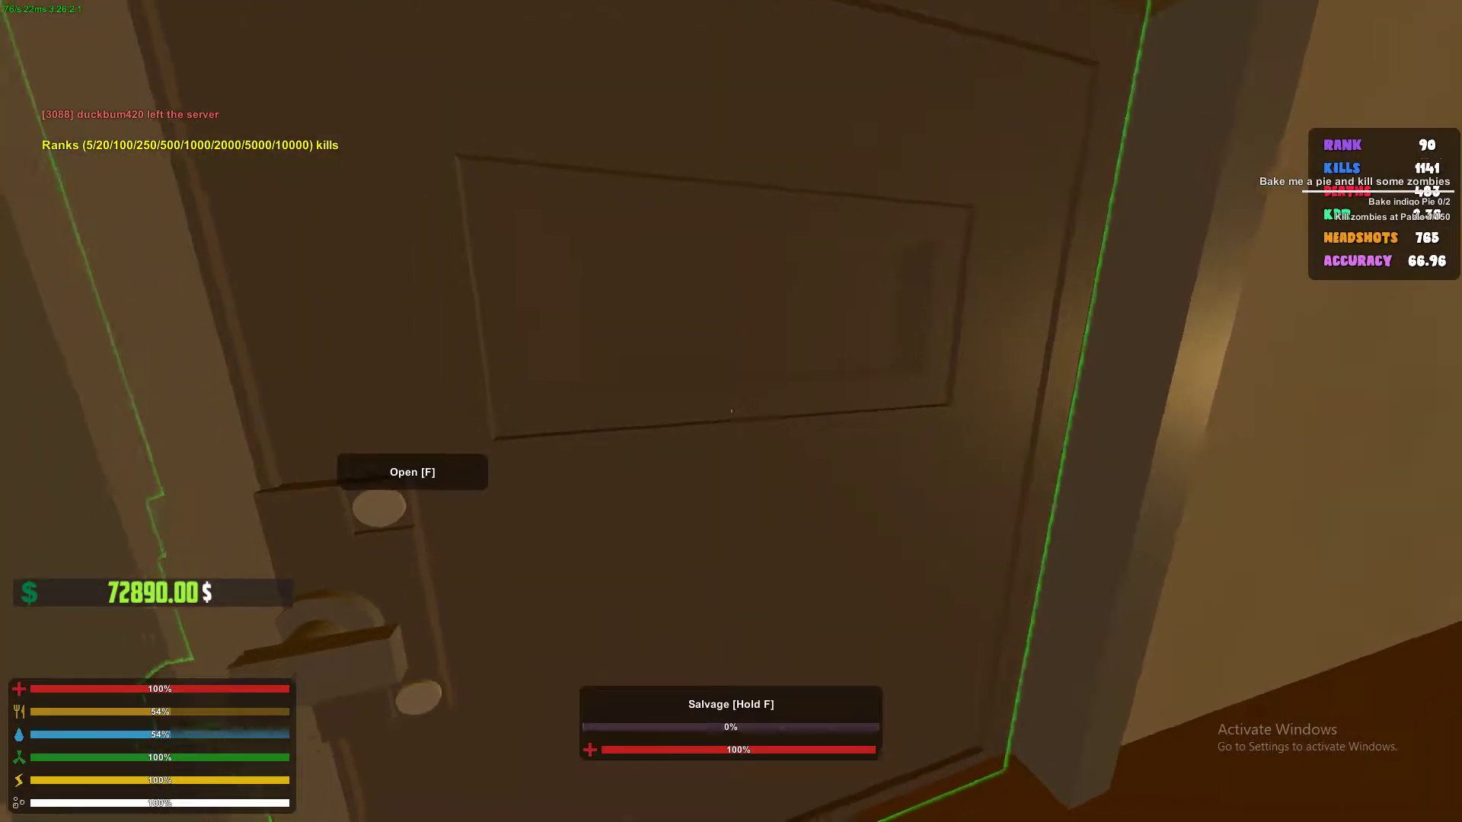
key(f)
key(w)
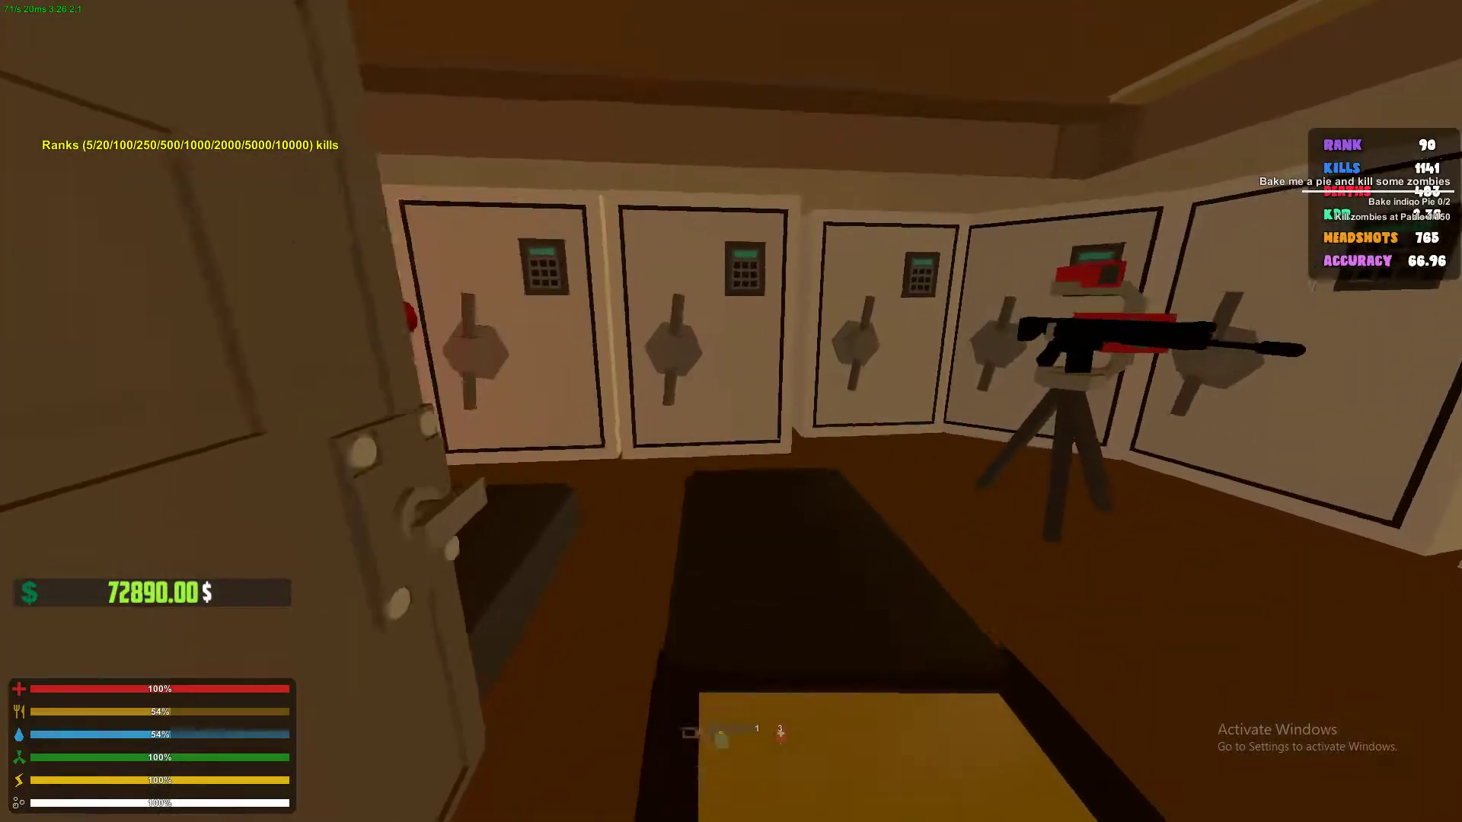
key(w)
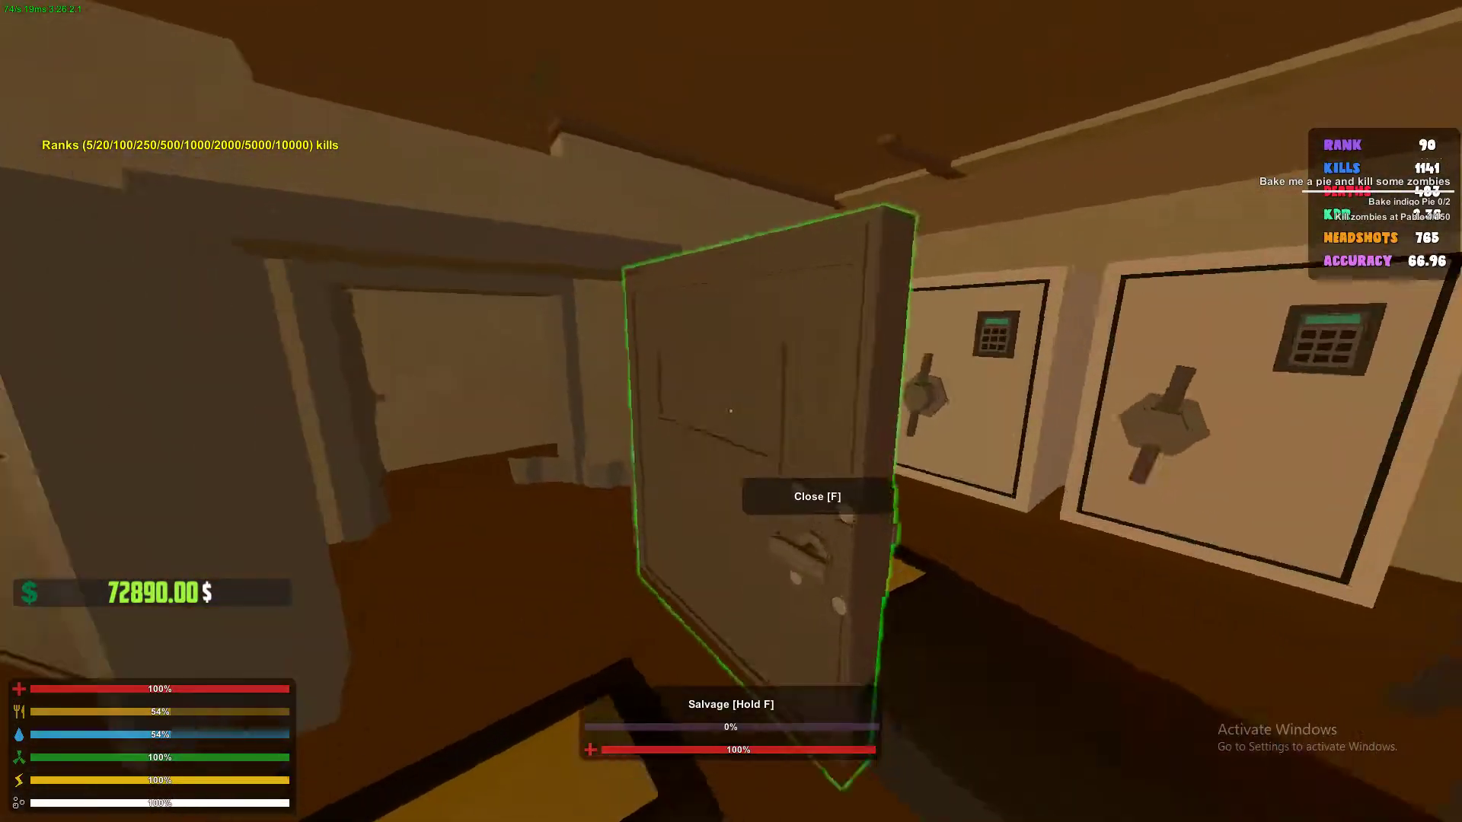
key(w)
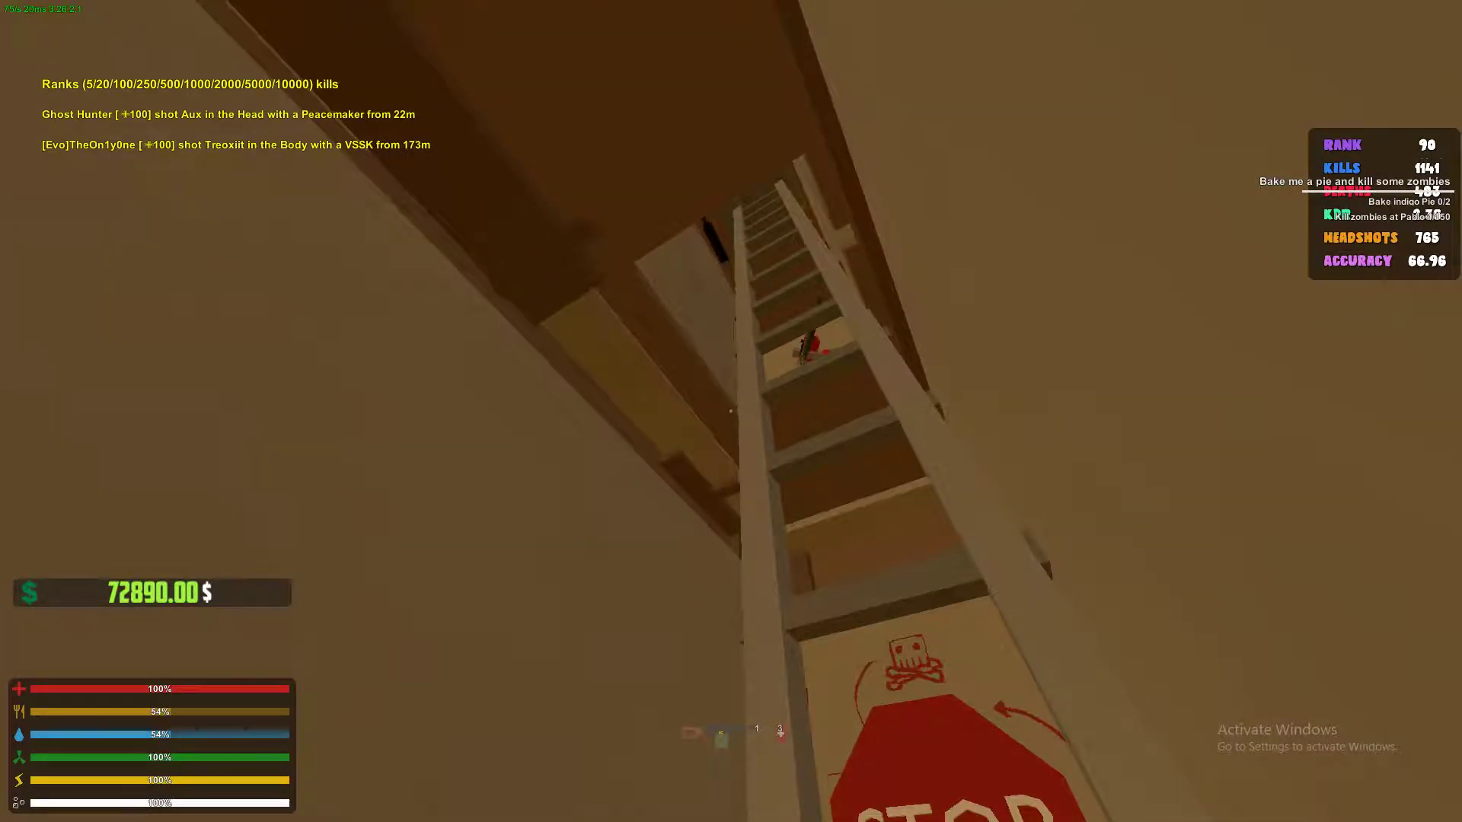
Open the second safe-room door, go in, and open a safe's storage.
key(w)
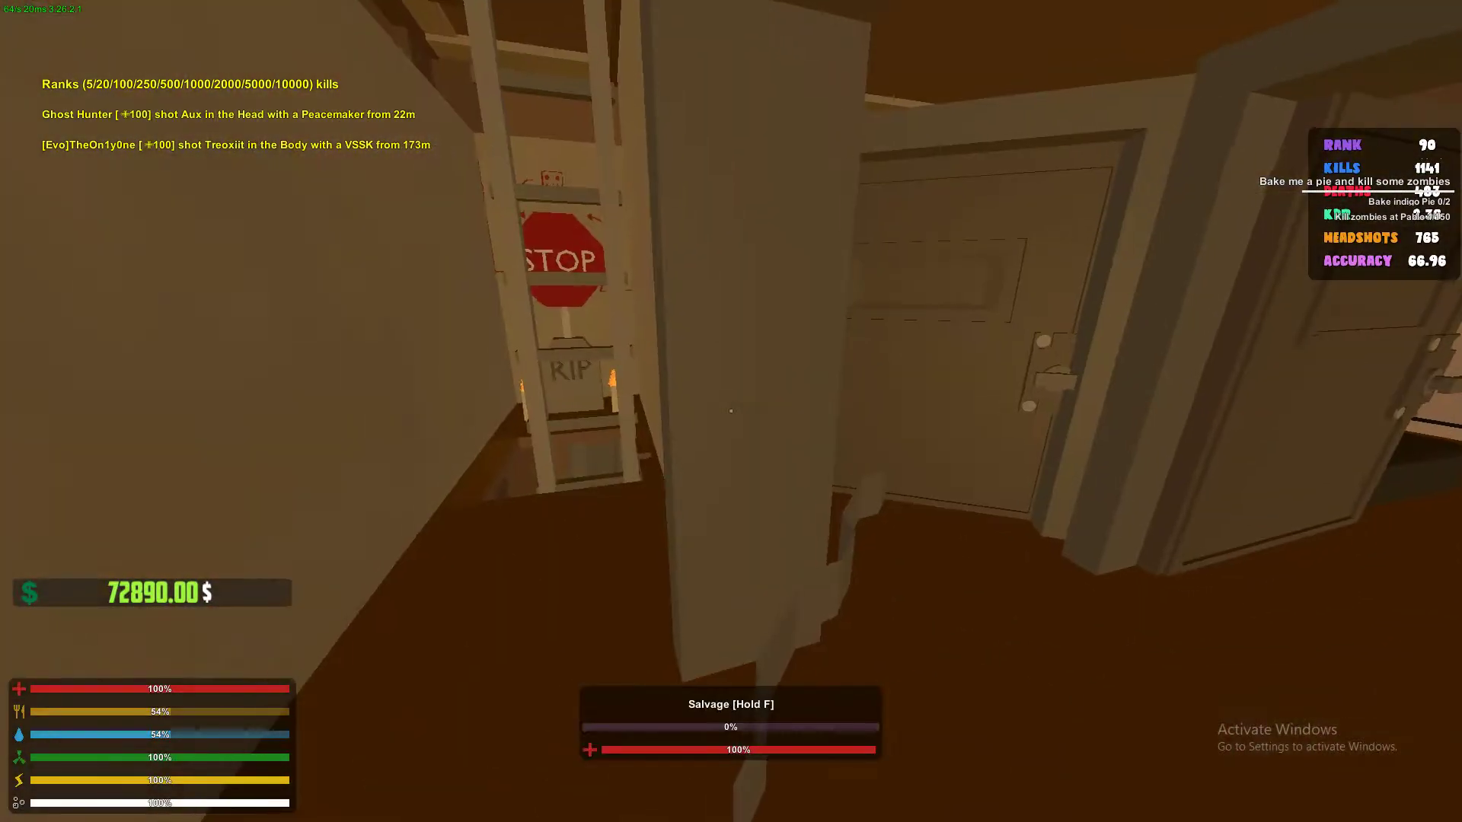
key(w)
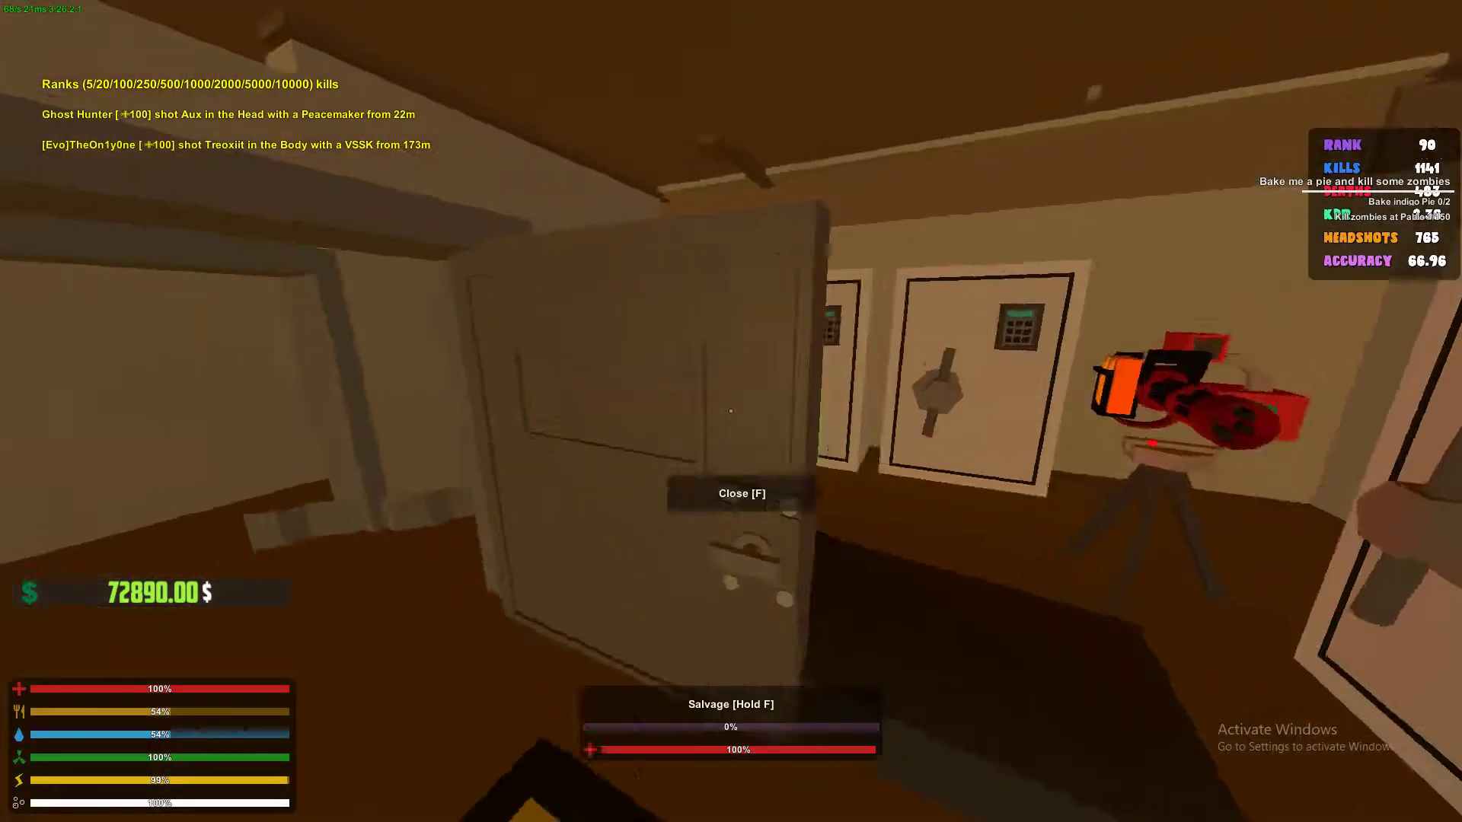
key(f)
key(w)
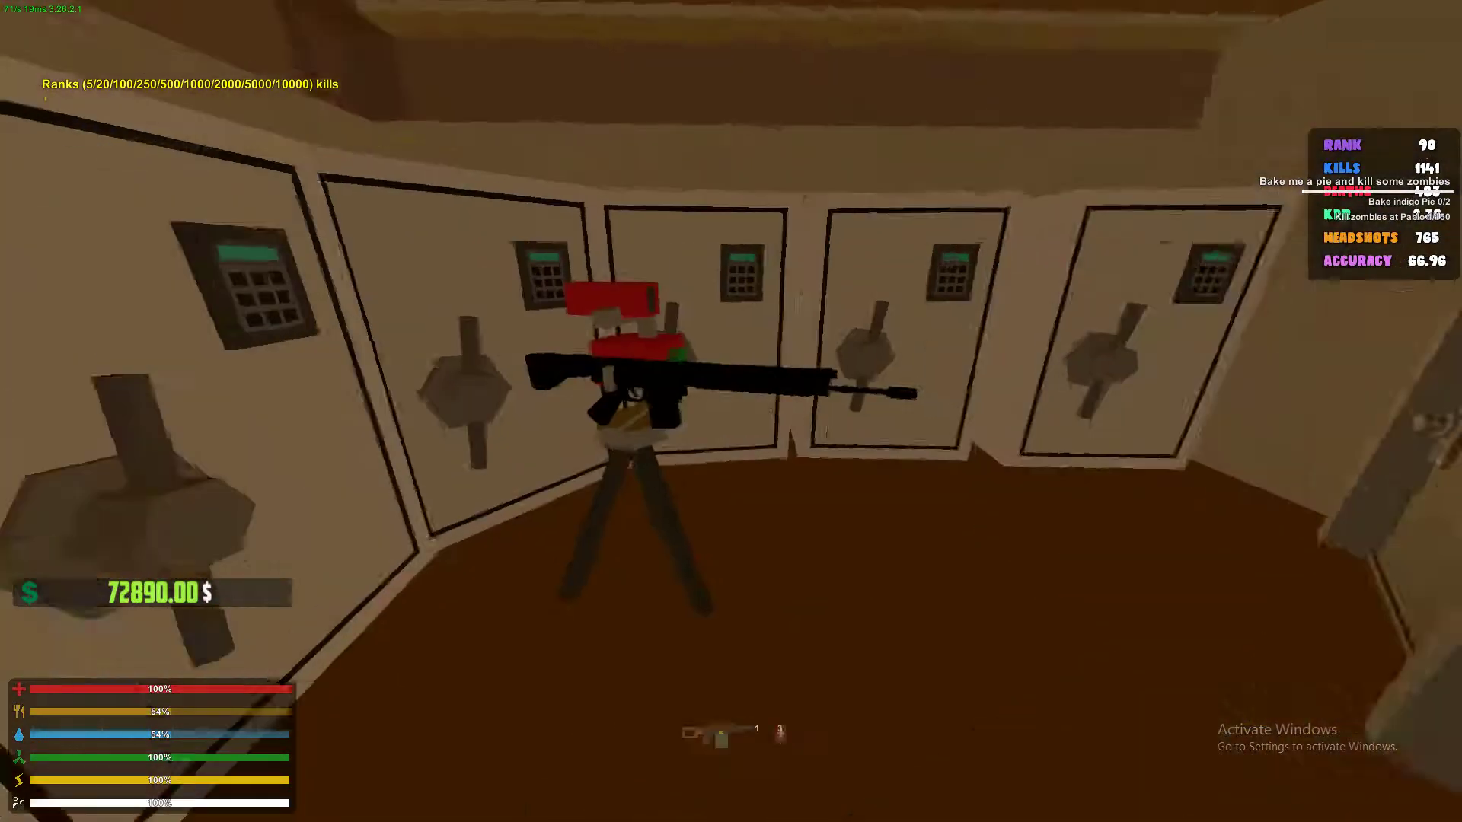
key(g)
key(g)
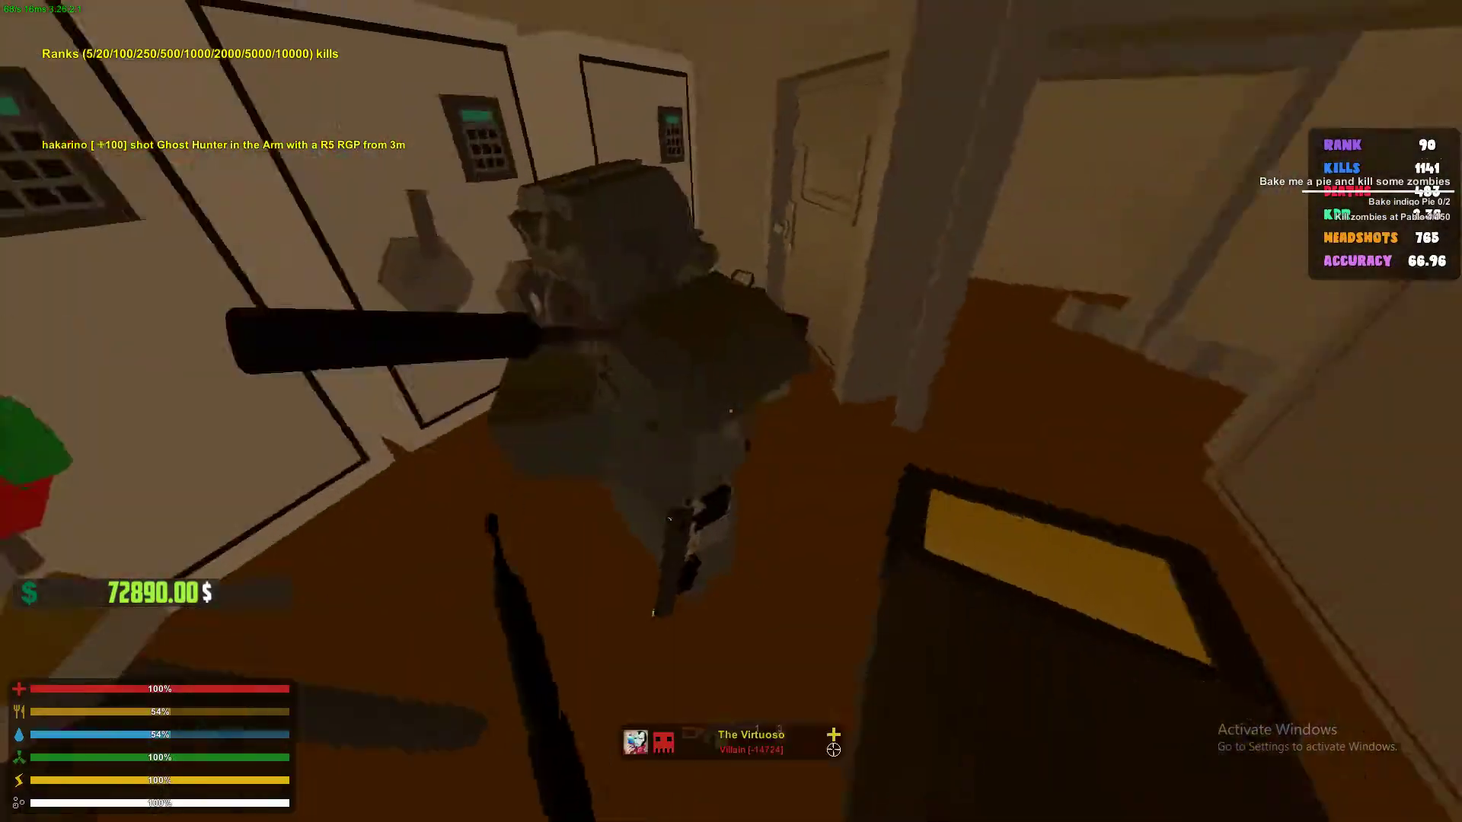
key(g)
key(g)
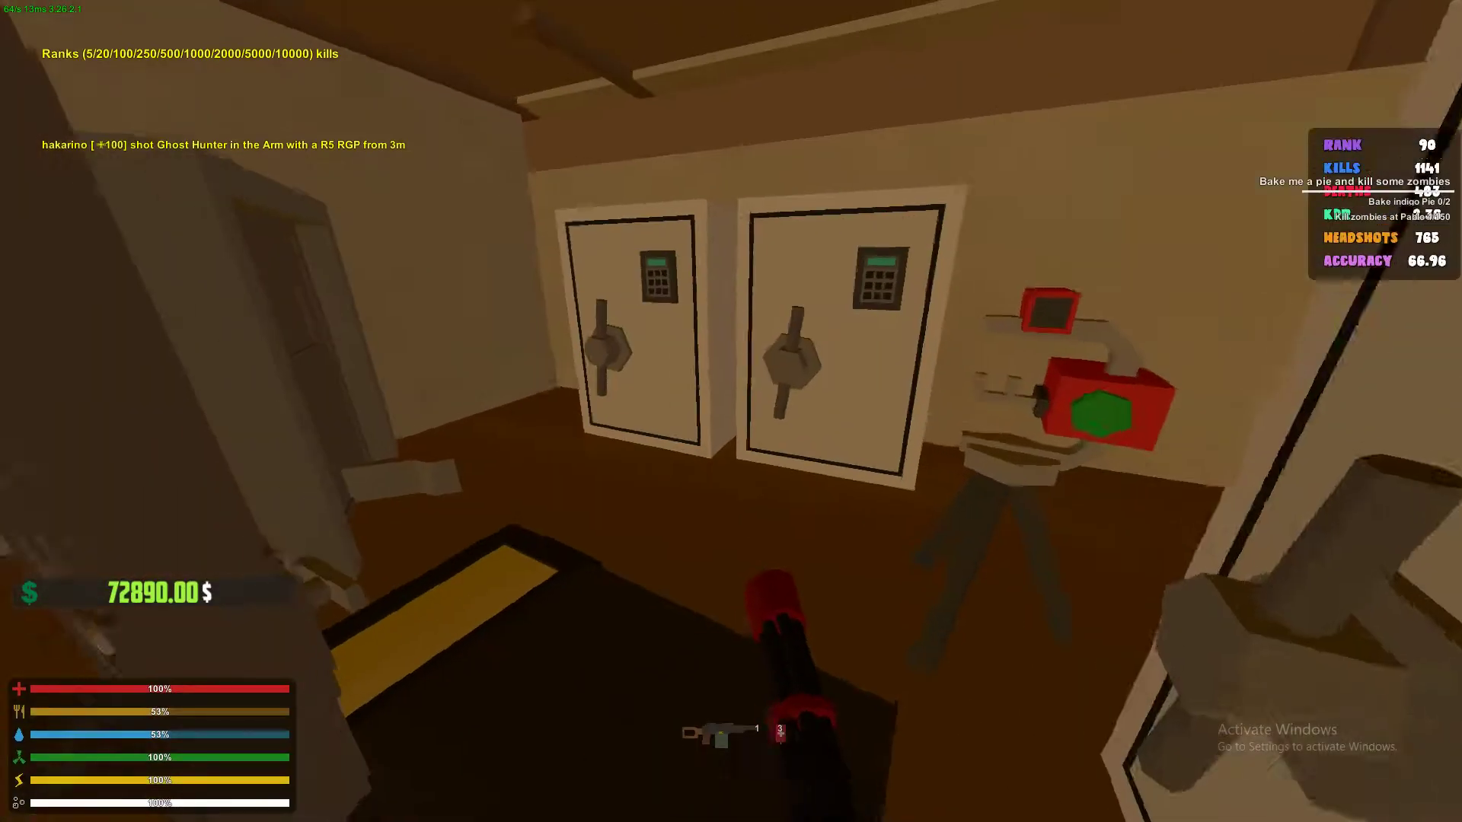
key(f)
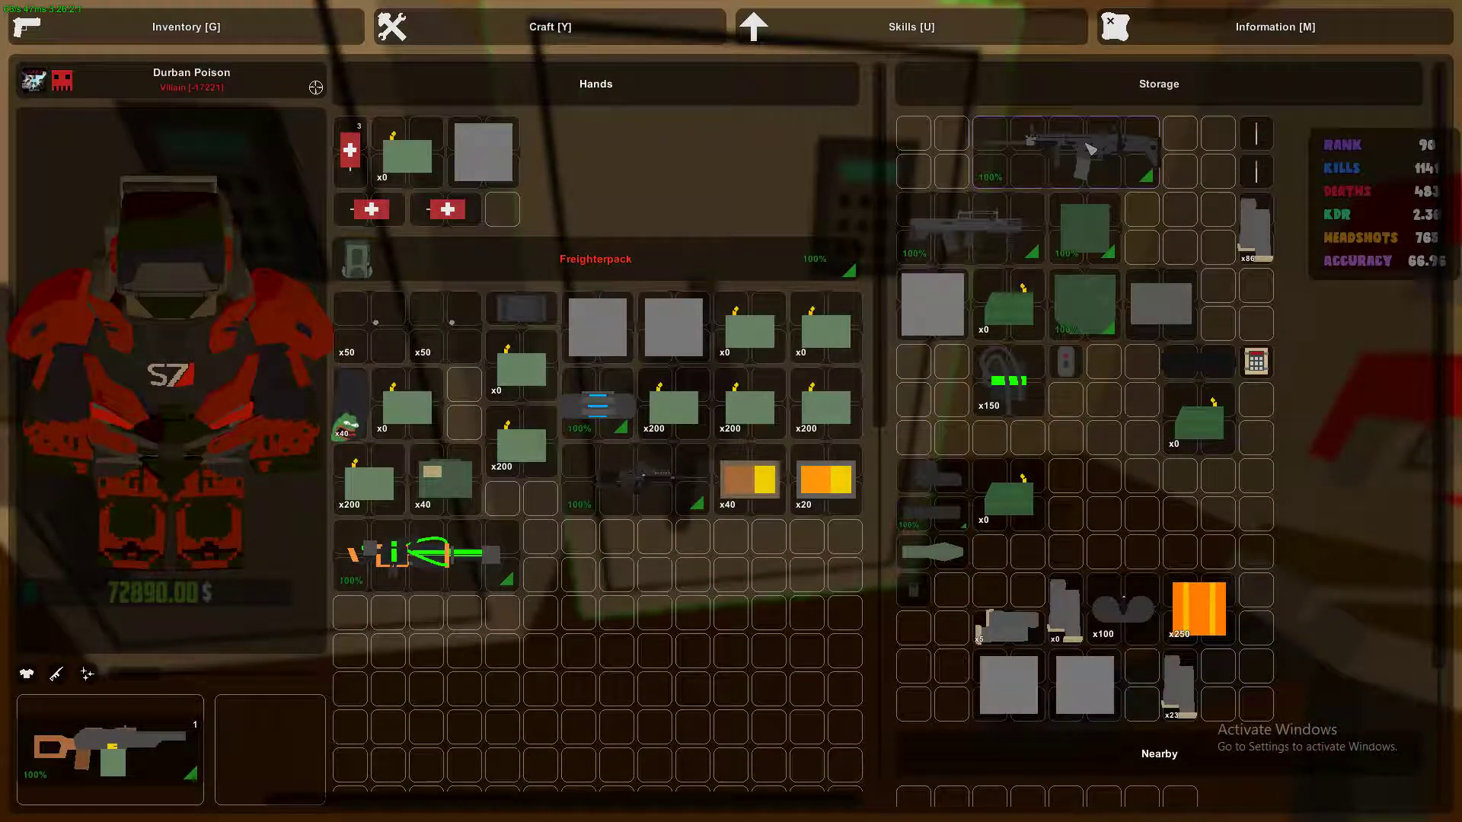
Take two rifles, a red device and a blue-yellow item from the safe.
double_click(1090, 149)
double_click(971, 228)
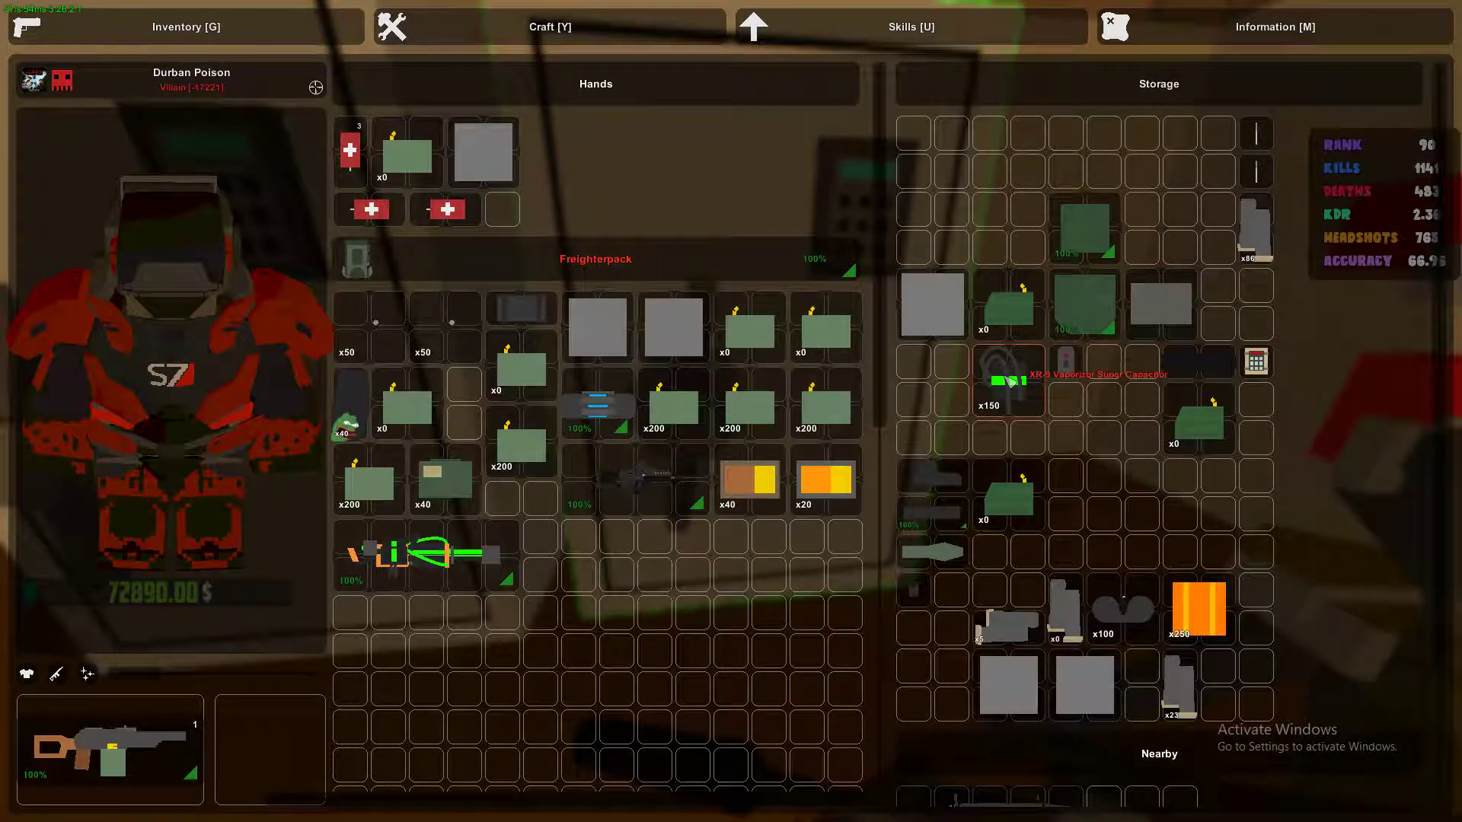
scroll(1151, 715, down, 3)
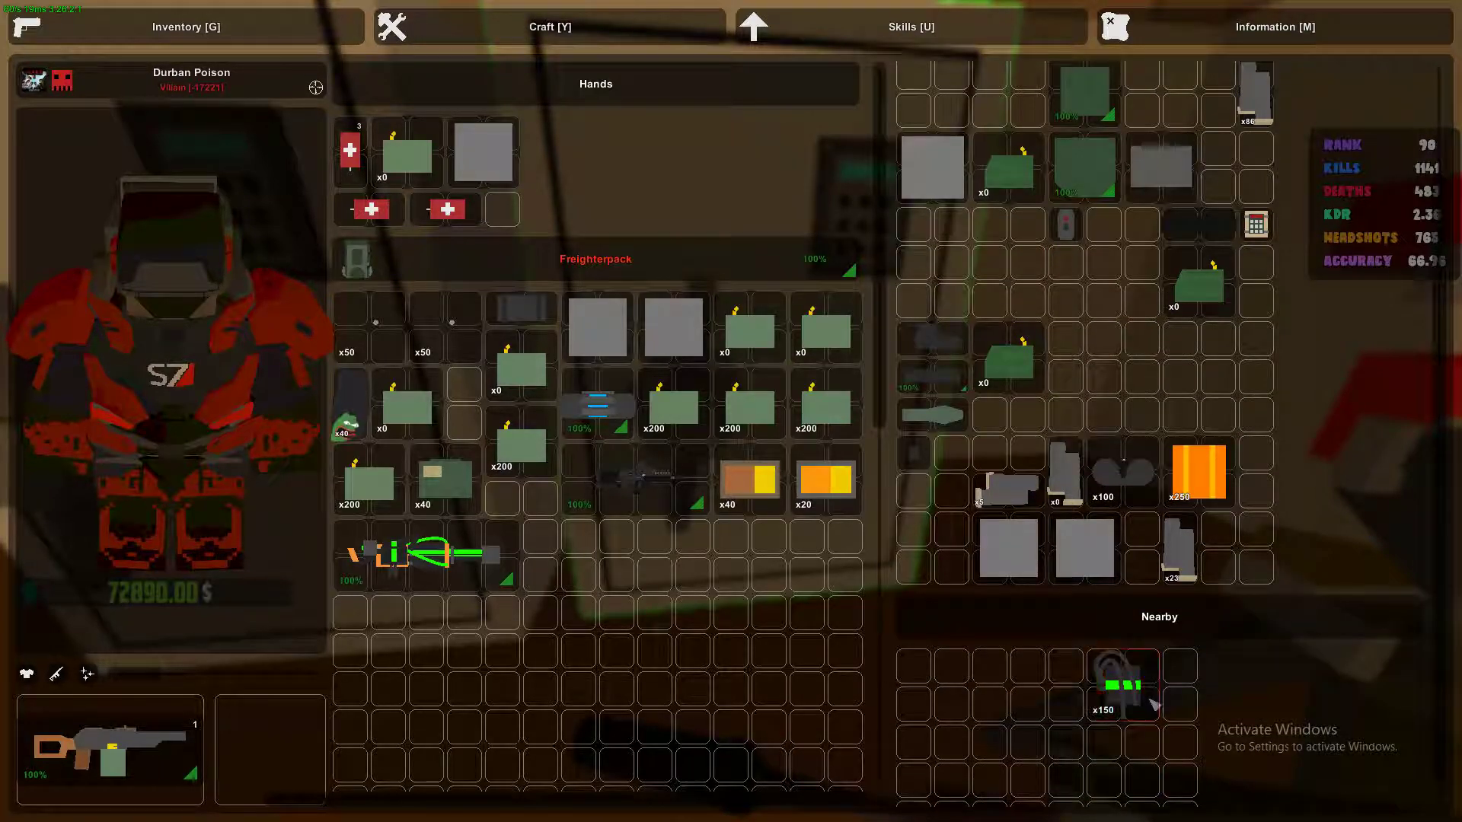
scroll(1149, 693, up, 1)
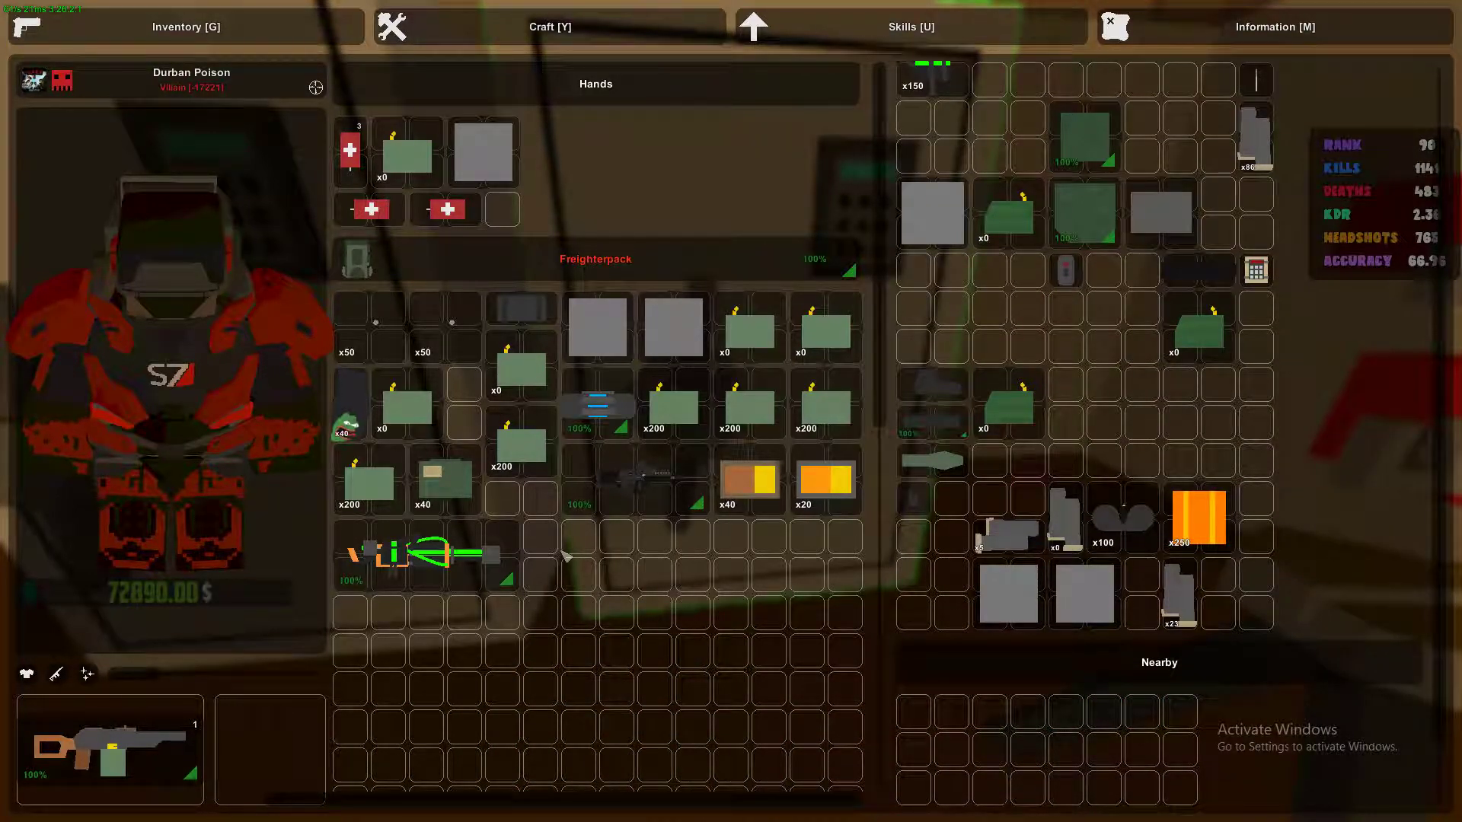
scroll(1143, 517, up, 2)
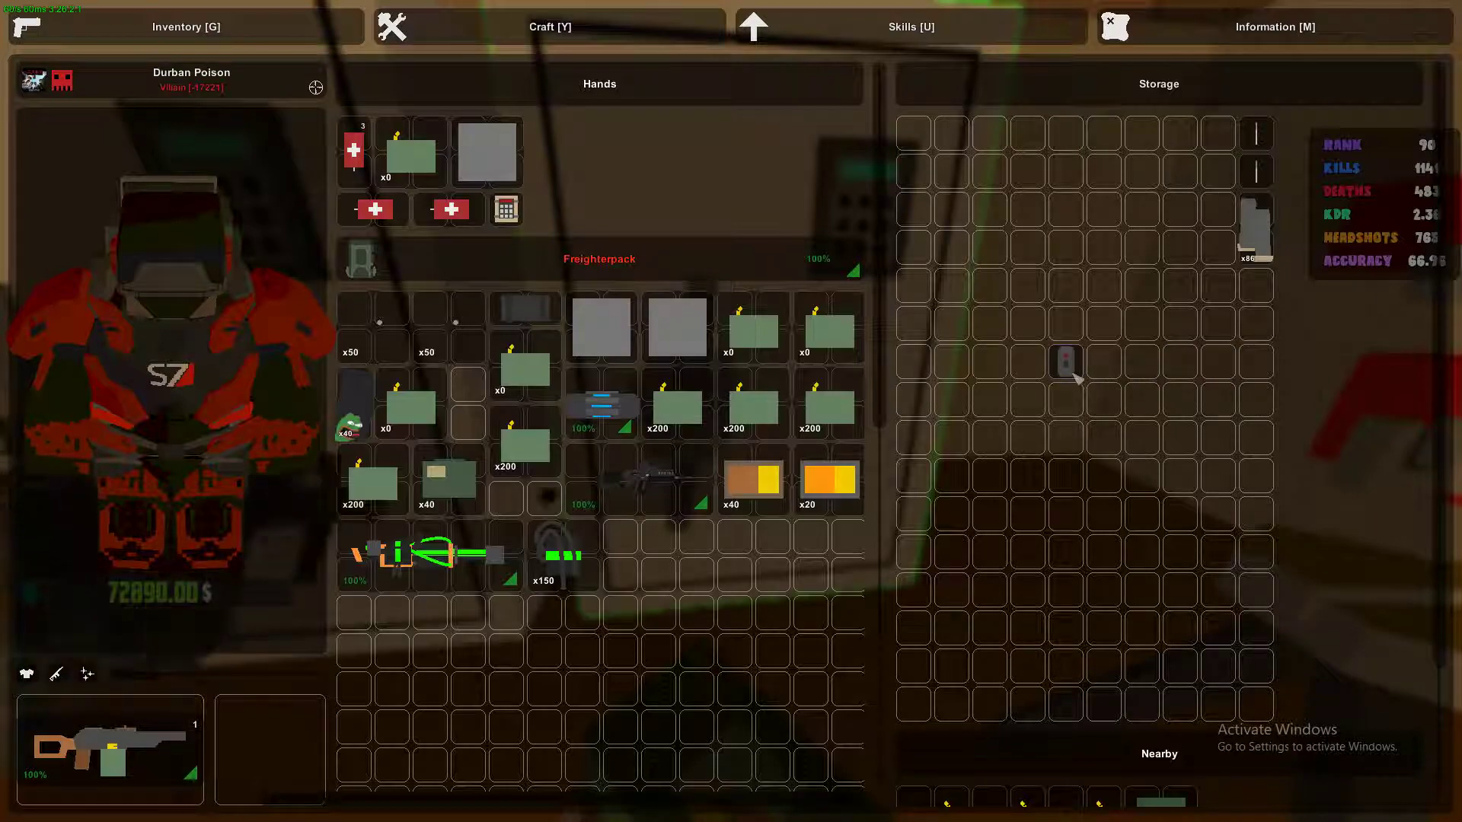
scroll(1119, 506, down, 3)
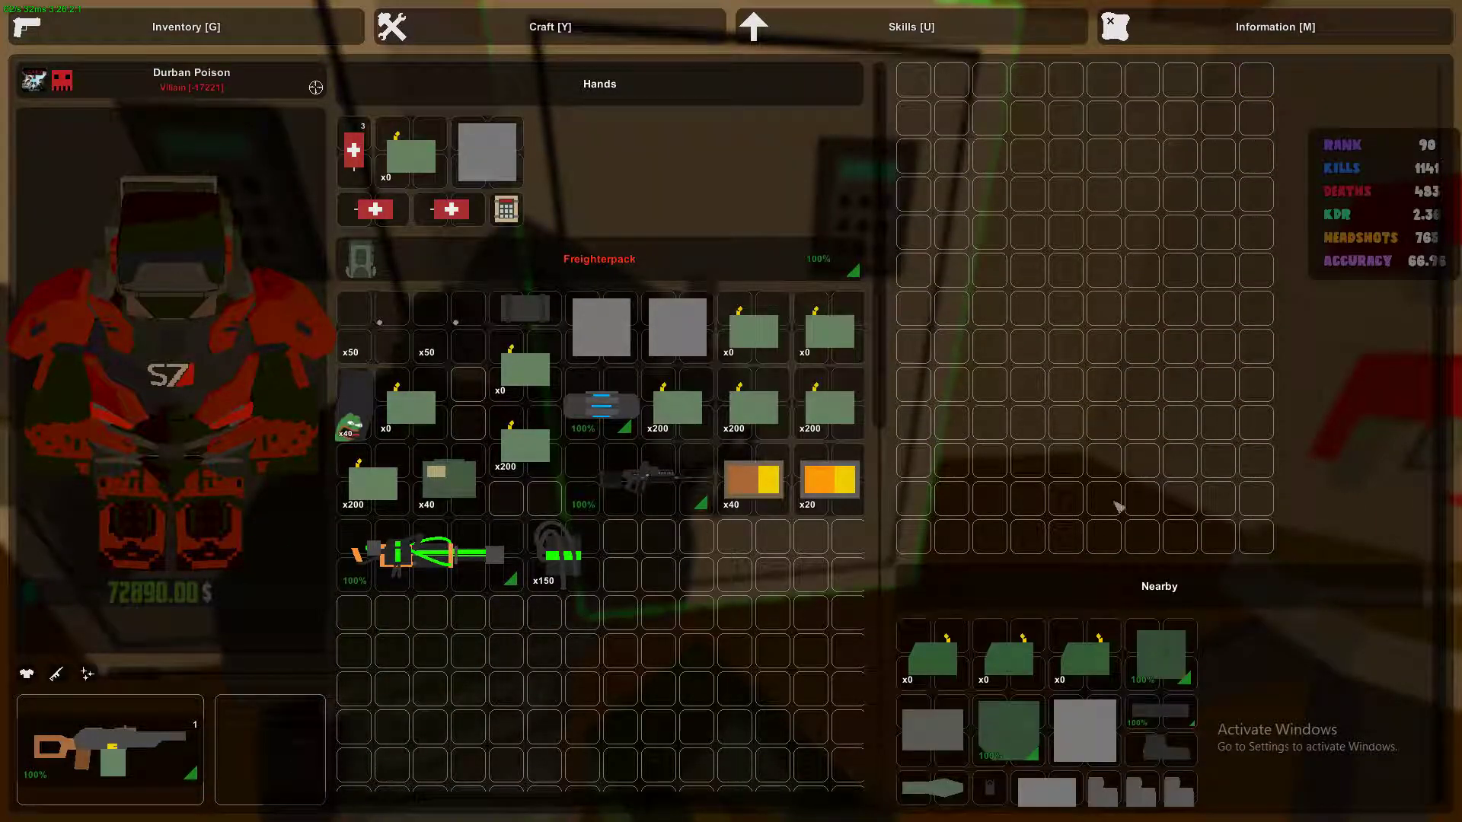
key(g)
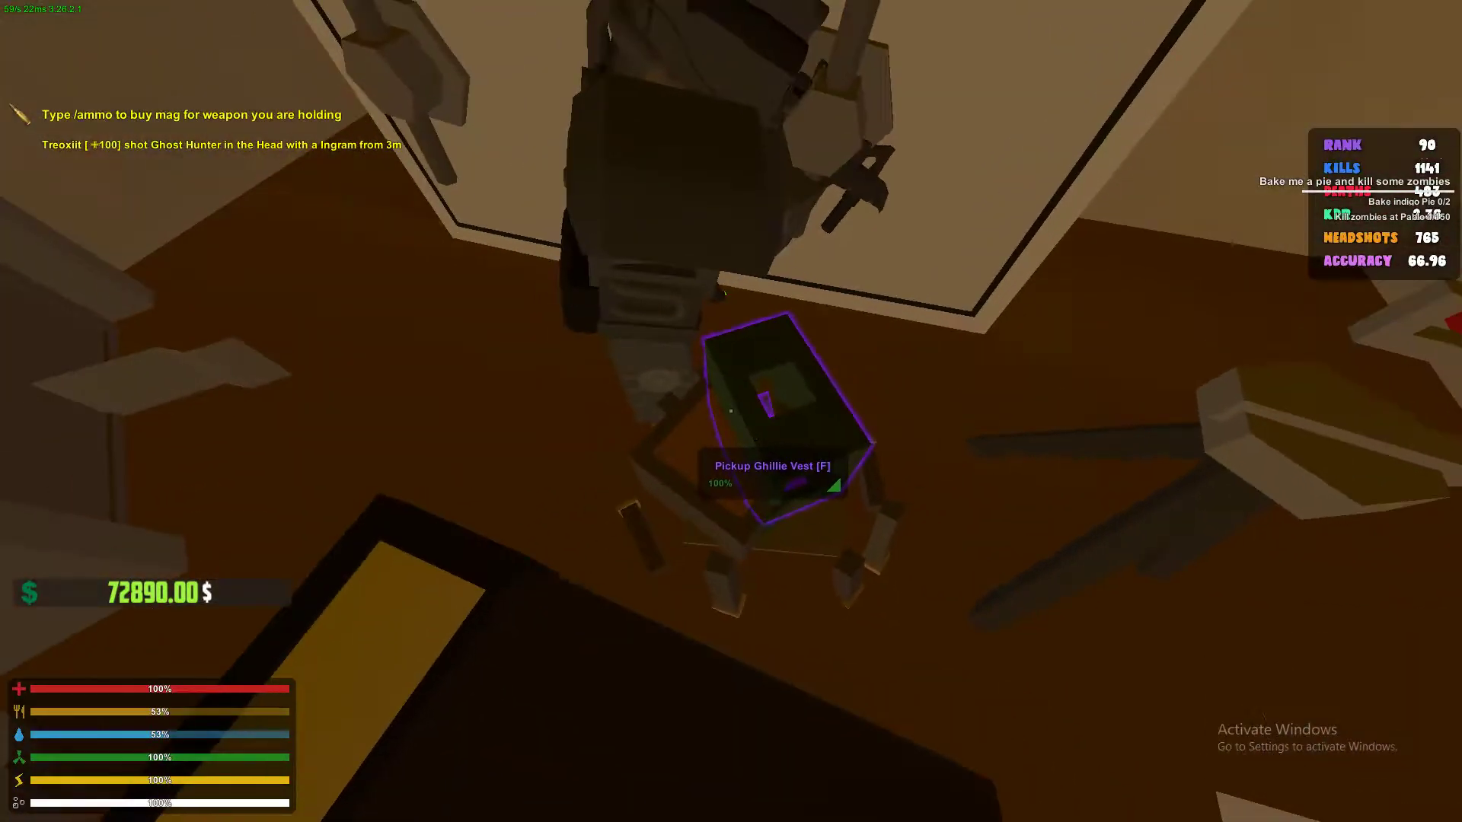
key(f)
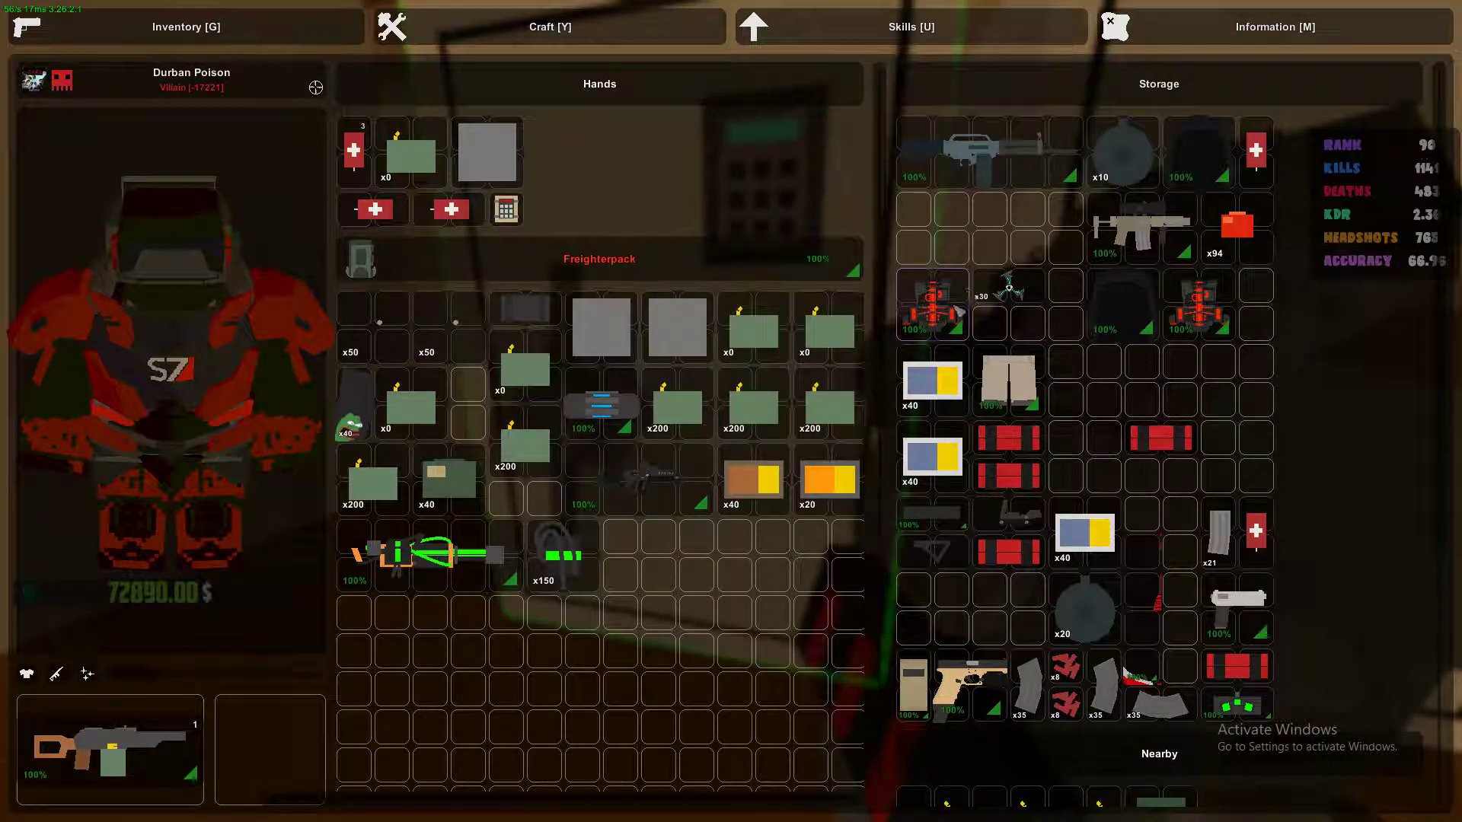
double_click(957, 314)
double_click(932, 387)
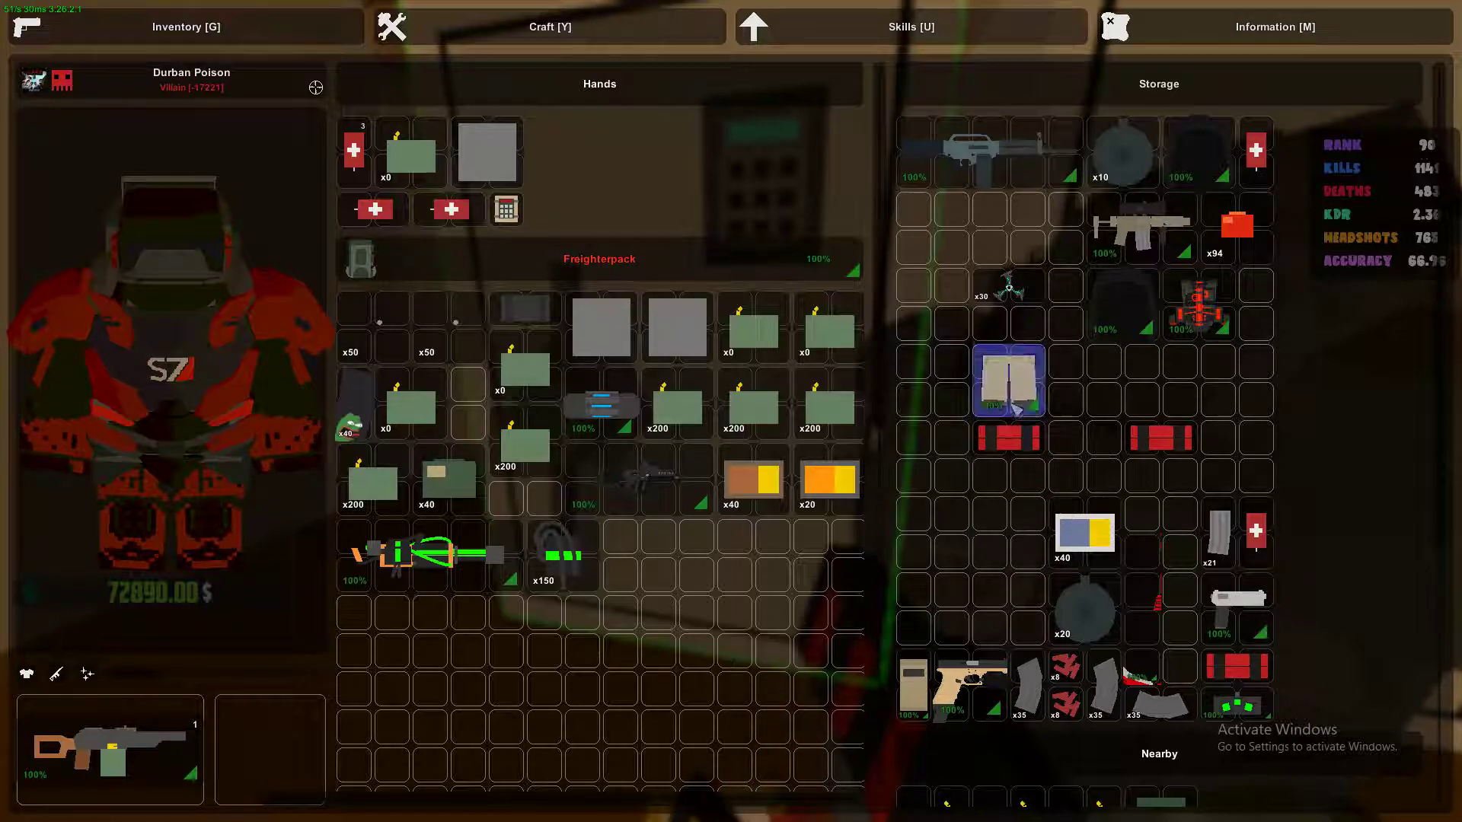
Take the x40 item, red device, black backpack, scoped rifle, dark item and x30 item.
double_click(1088, 558)
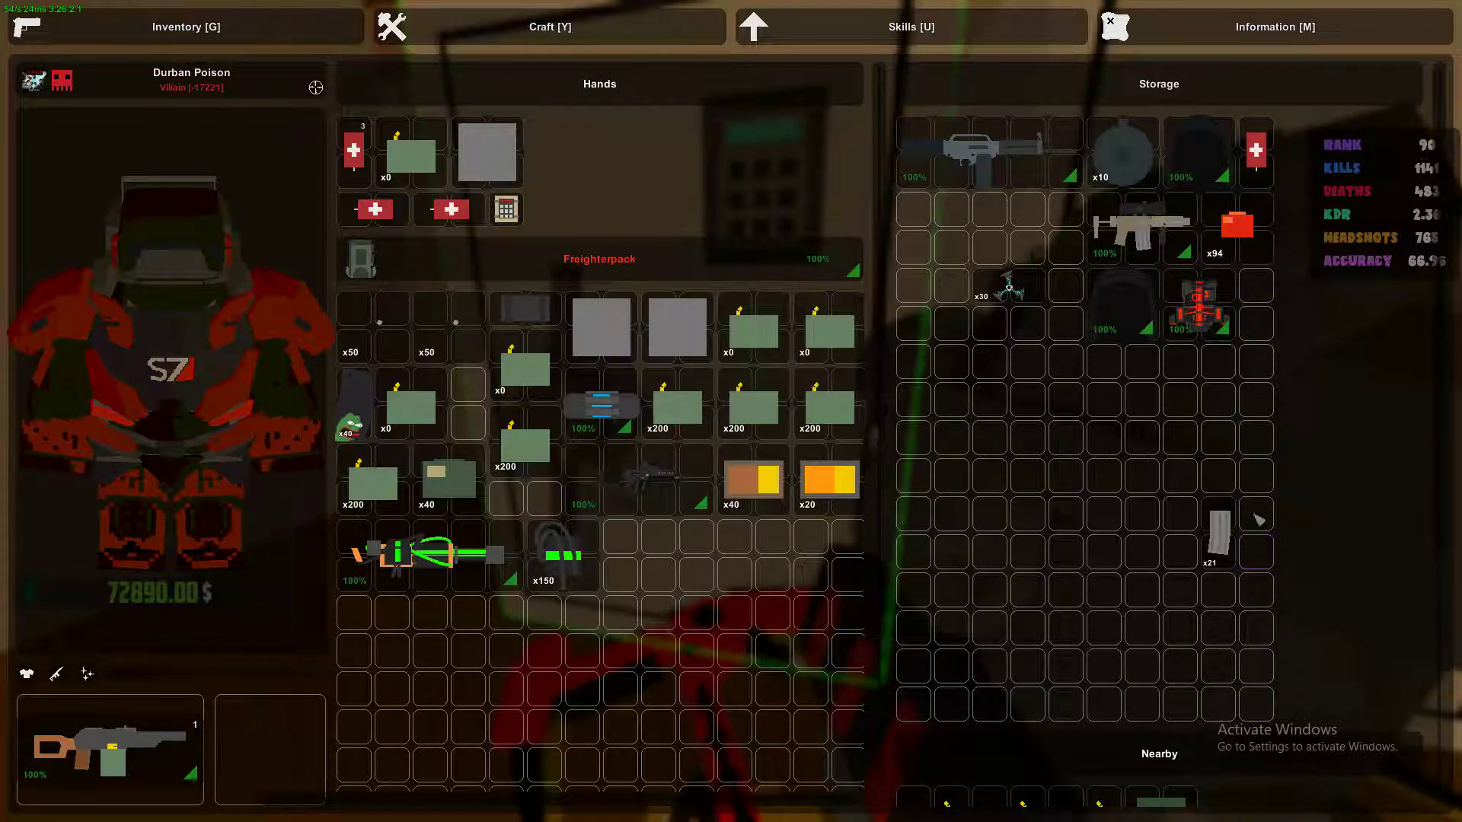
double_click(1205, 308)
double_click(1114, 306)
double_click(1143, 229)
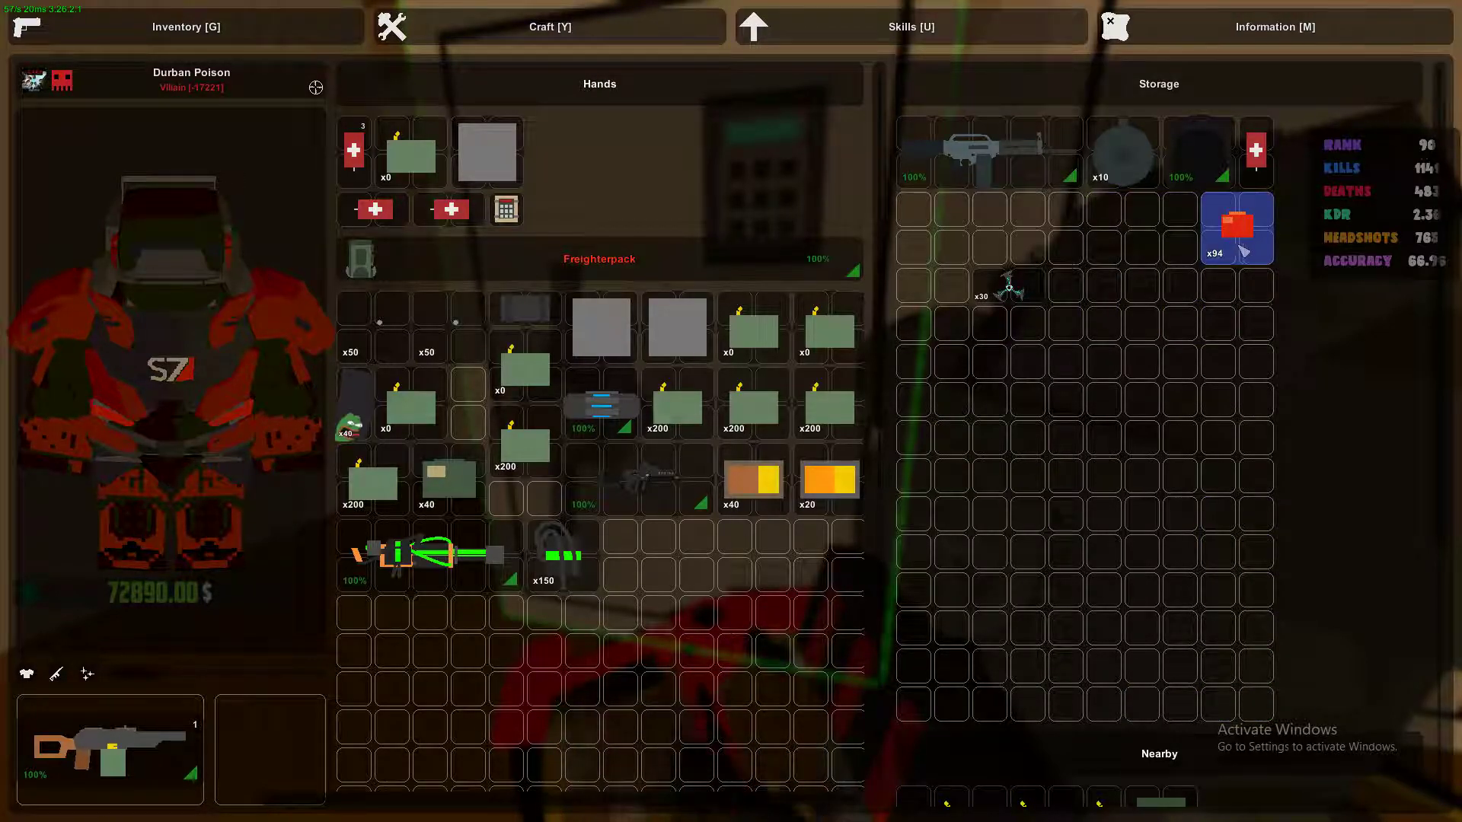
double_click(1201, 171)
double_click(1012, 289)
key(g)
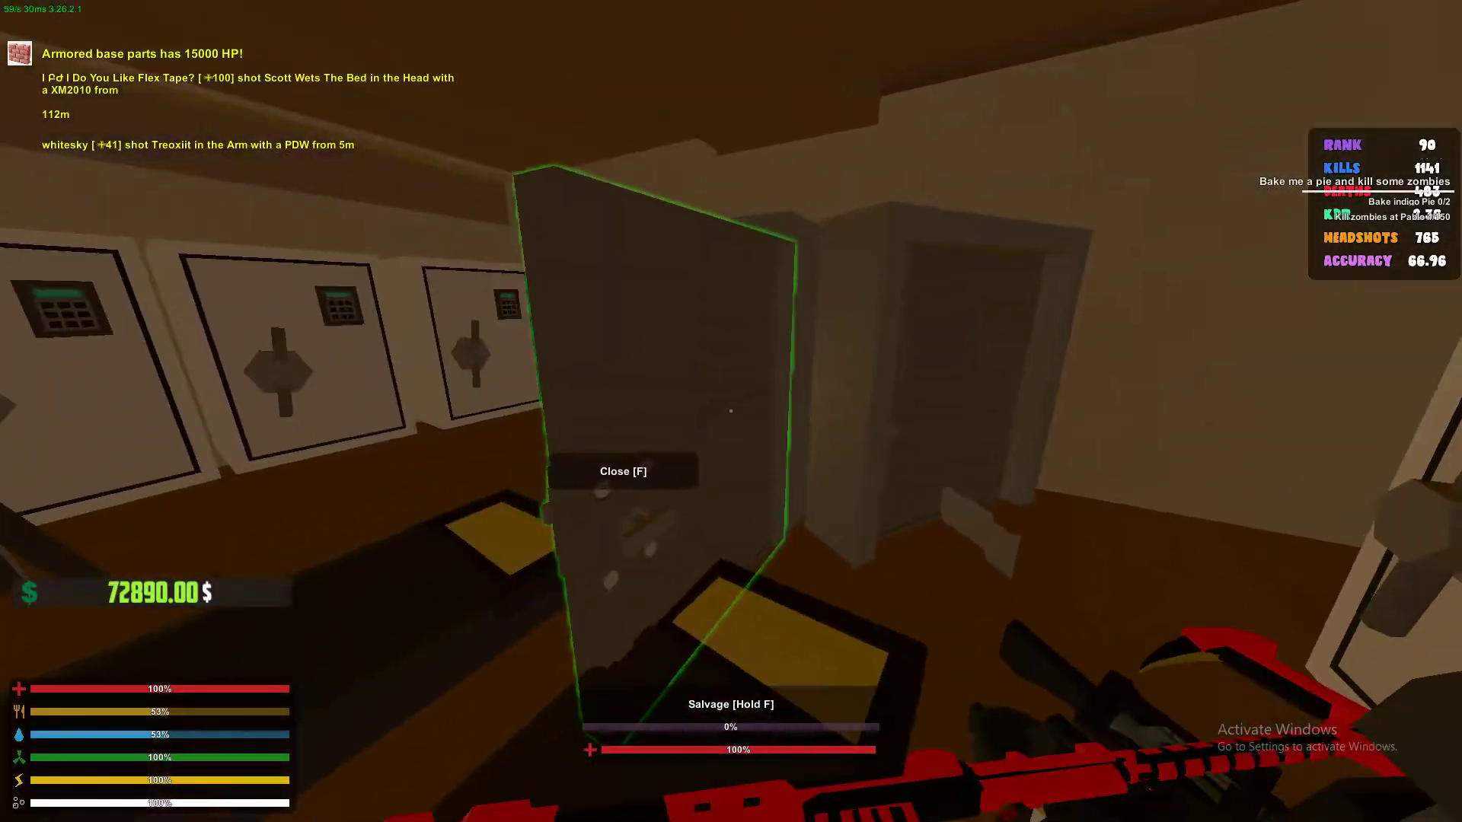
Open the next safe and check the Kestrel rifle's item options.
key(j)
key(Escape)
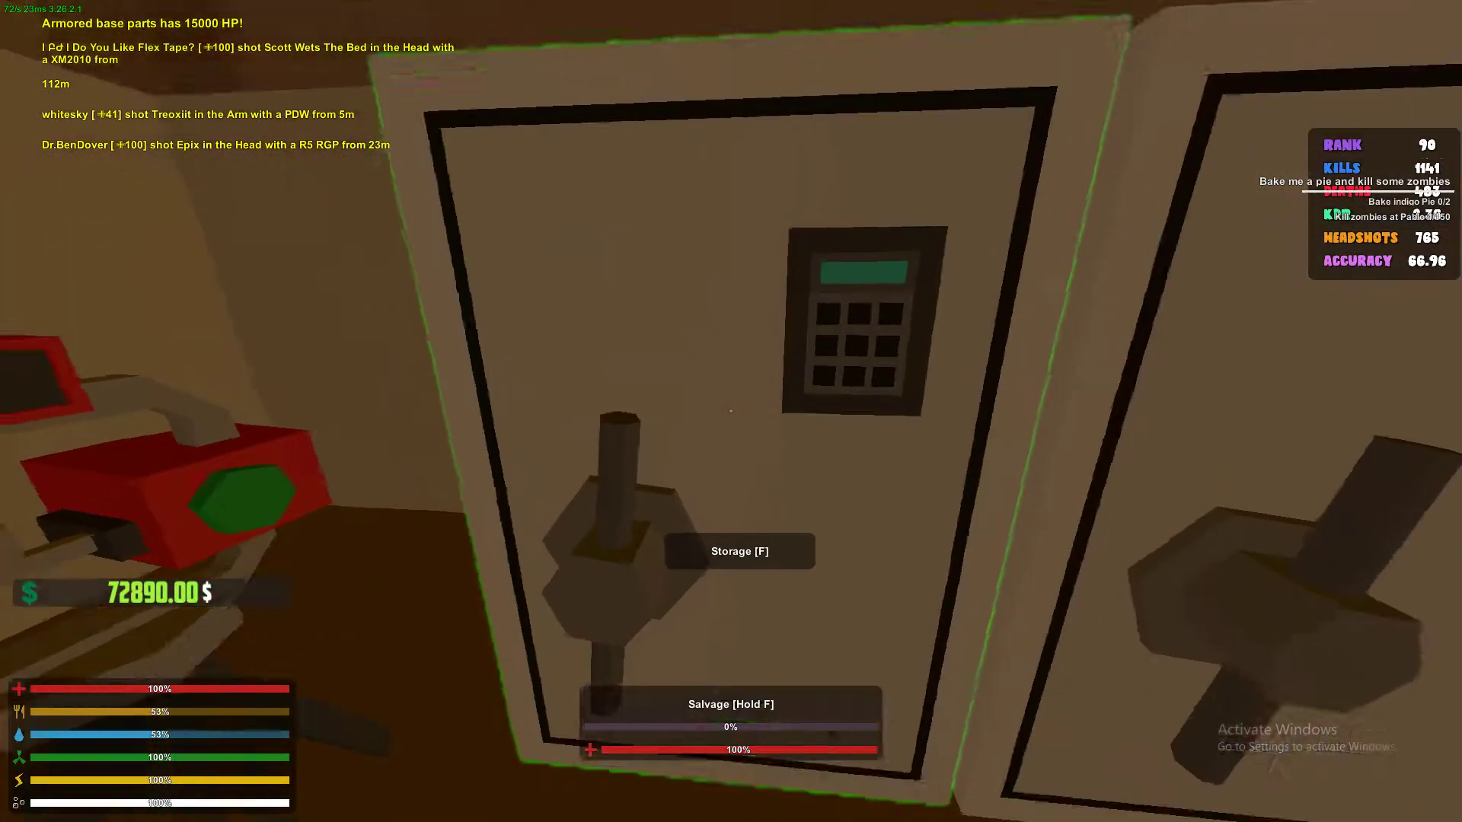
key(f)
click(1011, 386)
click(1050, 578)
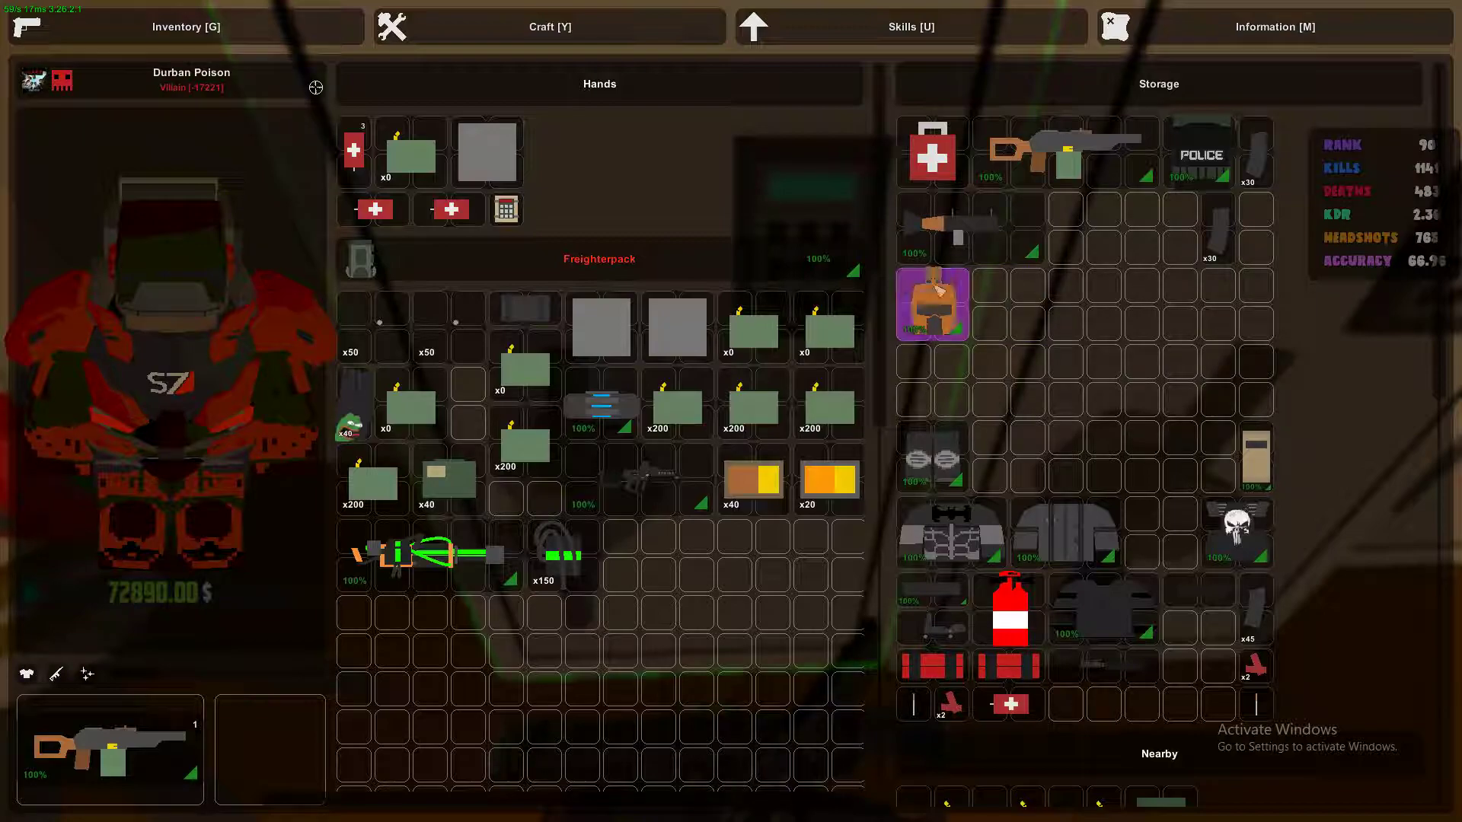
Take the medkit, purple vest, fire extinguisher and skull-emblem item from the safe.
double_click(916, 141)
click(1063, 158)
click(1097, 214)
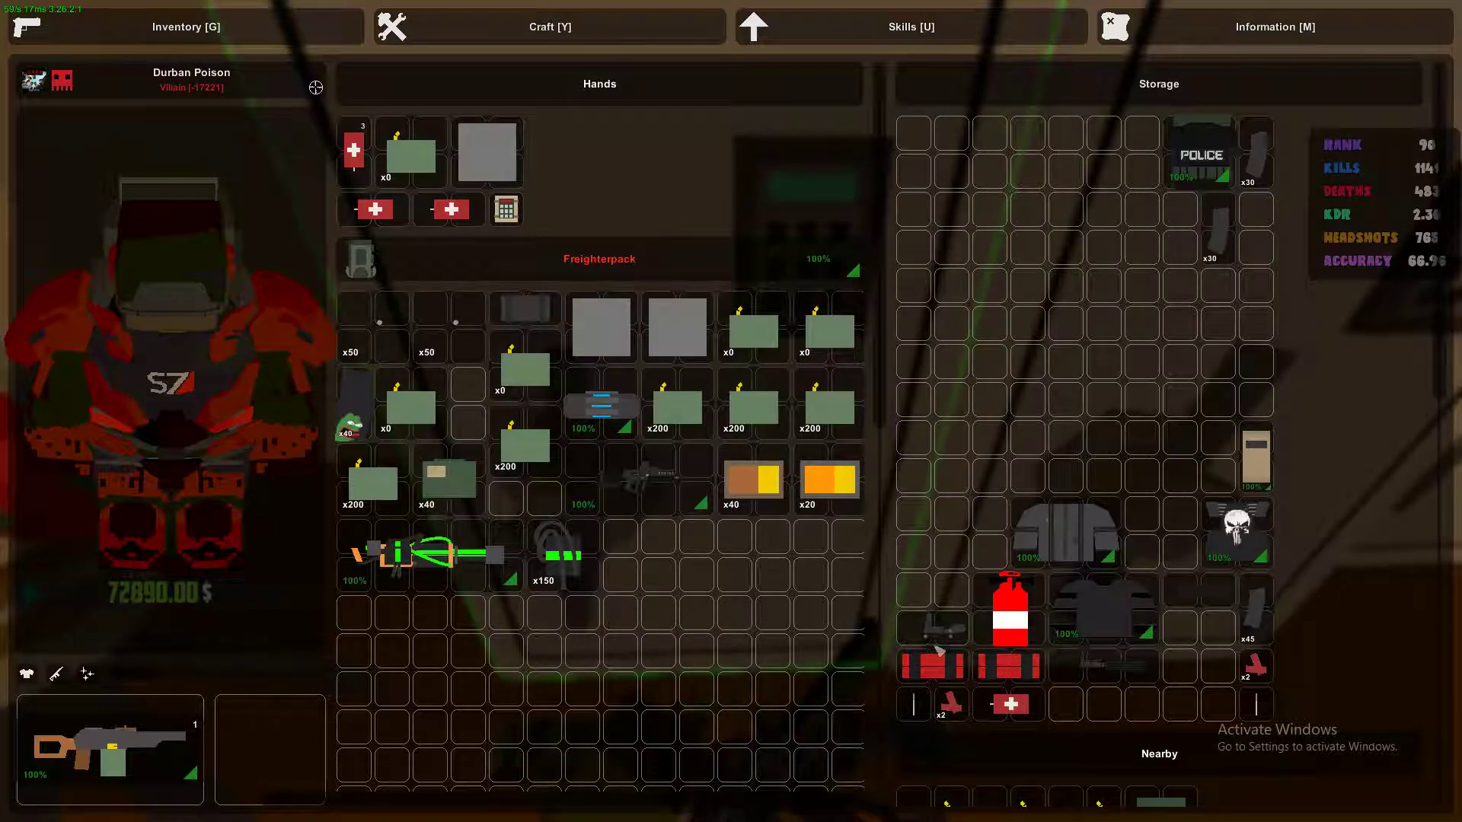
double_click(1089, 626)
double_click(1217, 559)
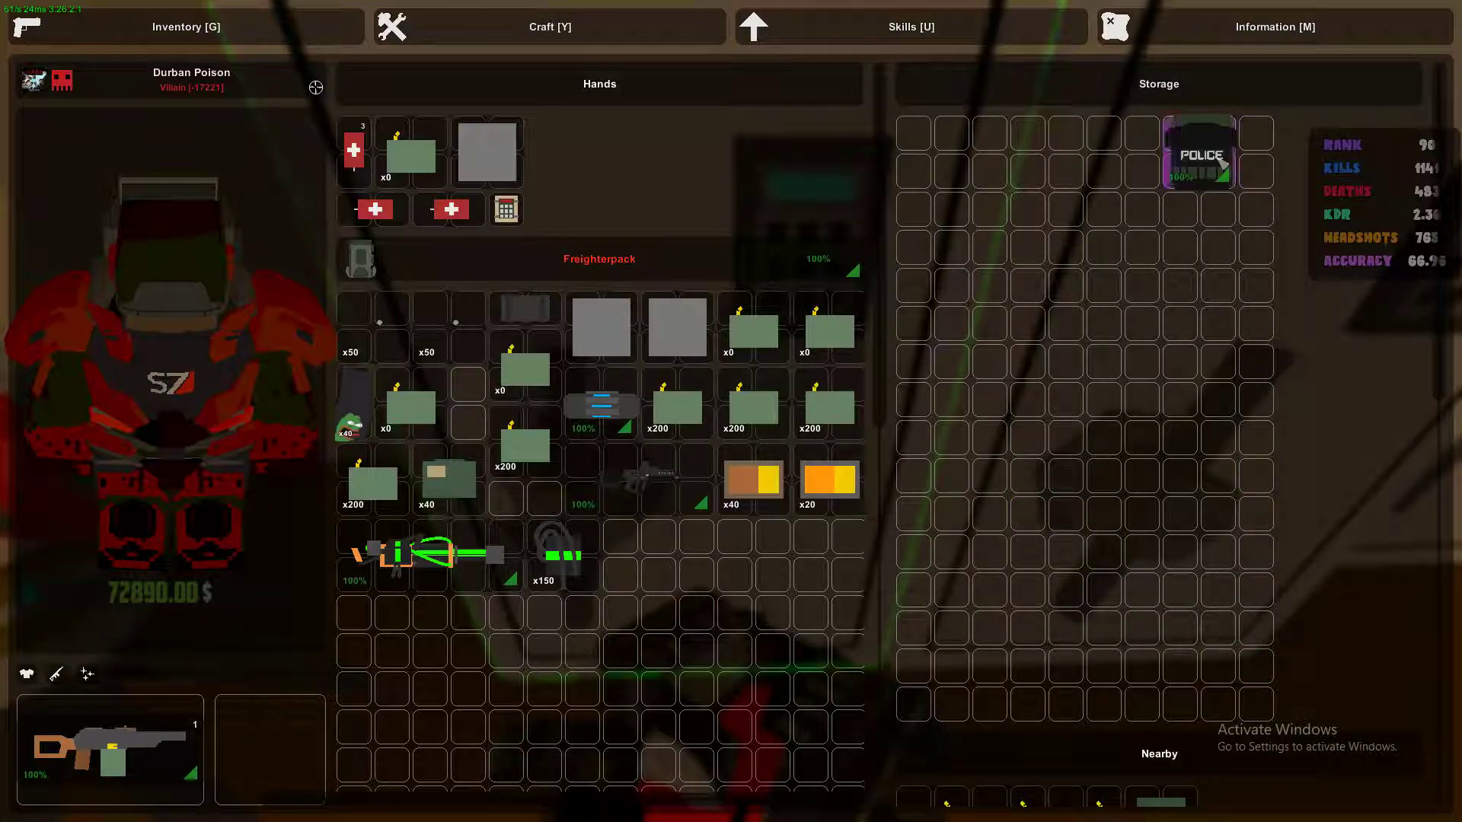
key(g)
From the next locker, take the napalm rocket, rifle, pistol, armour vest, two medkits, sniper rifle and grenade.
key(f)
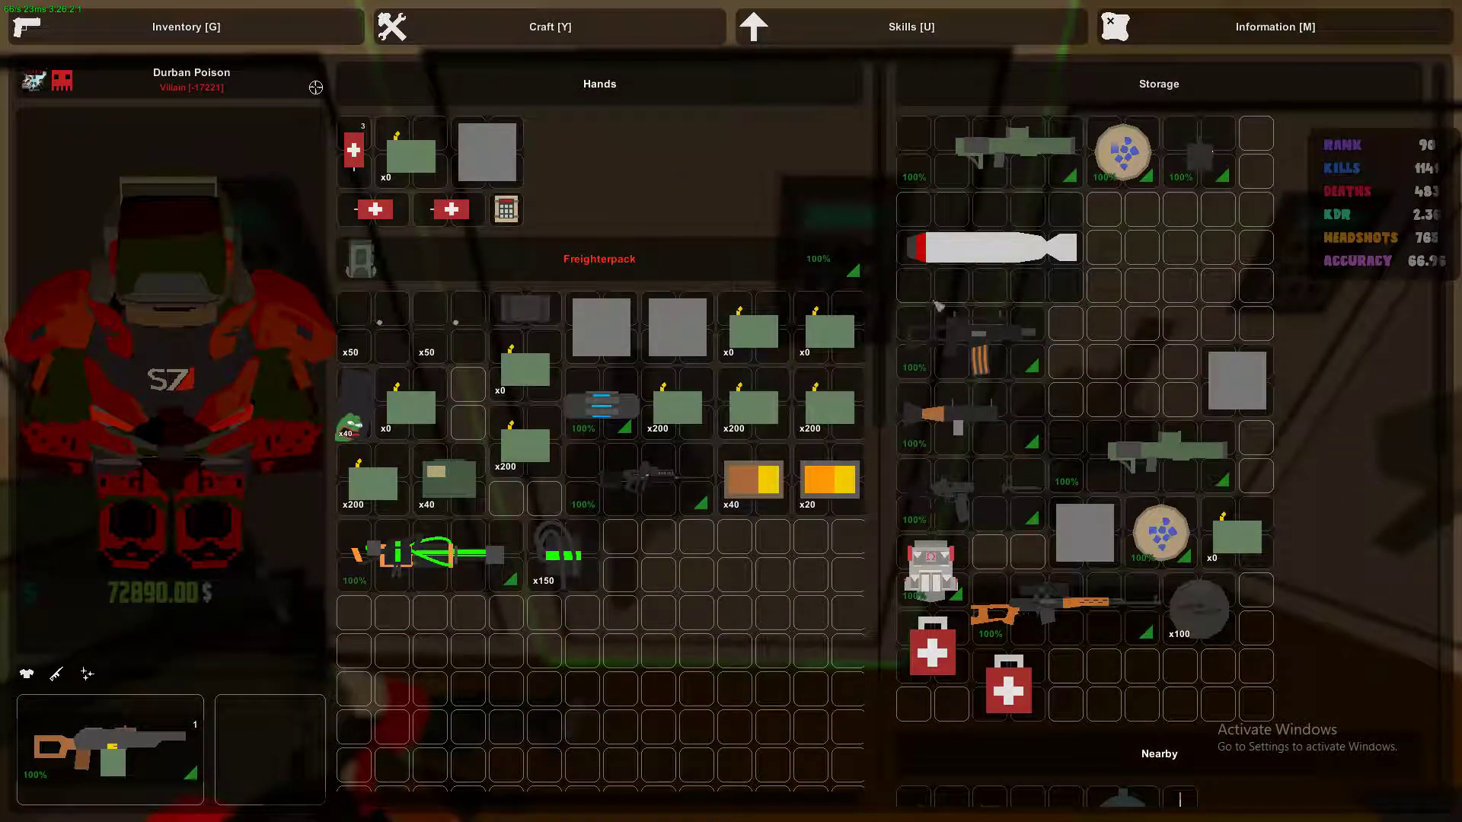
double_click(985, 259)
double_click(970, 337)
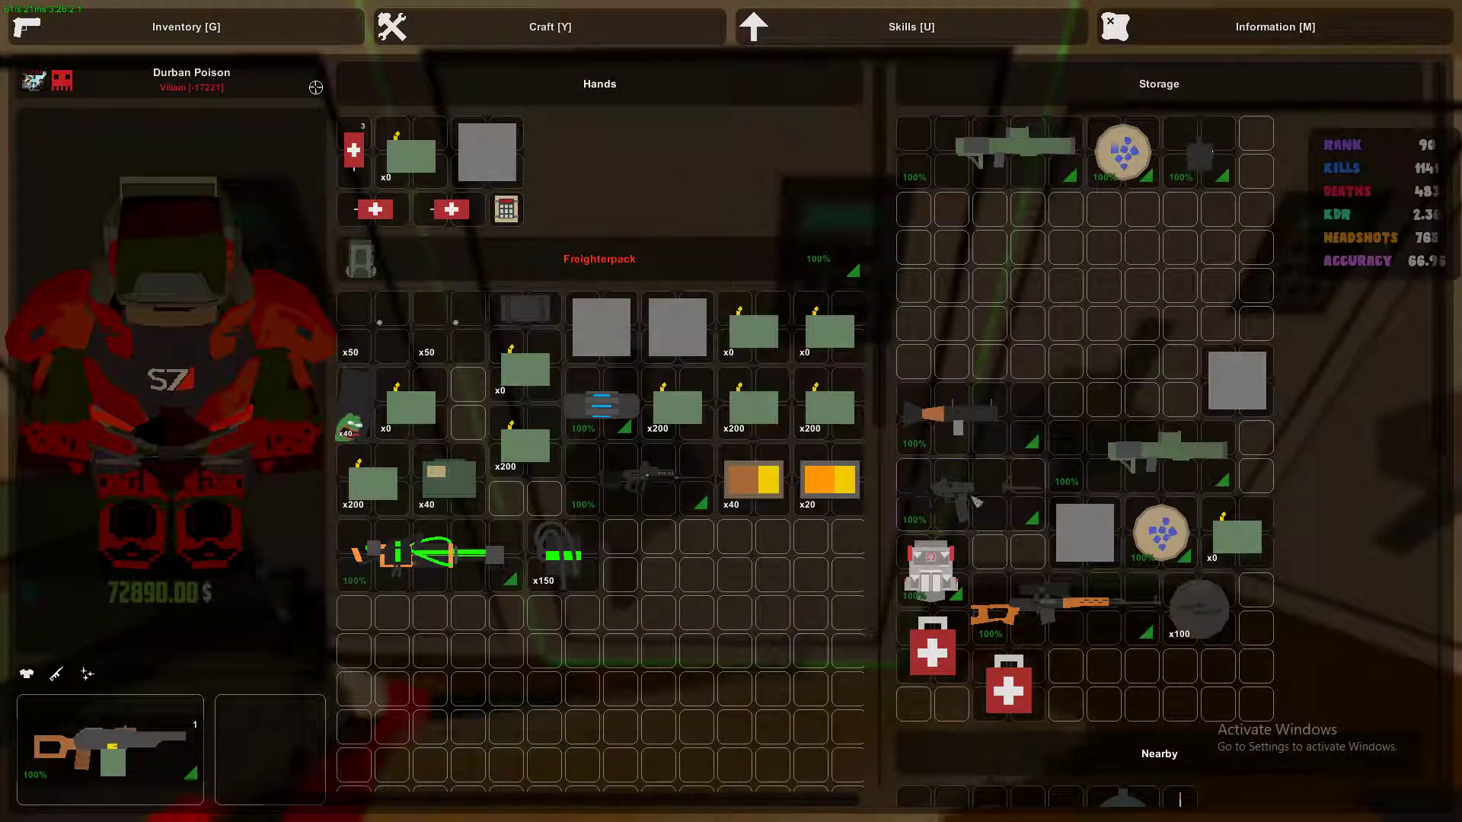
double_click(954, 494)
double_click(931, 565)
double_click(1000, 680)
double_click(932, 649)
double_click(1063, 606)
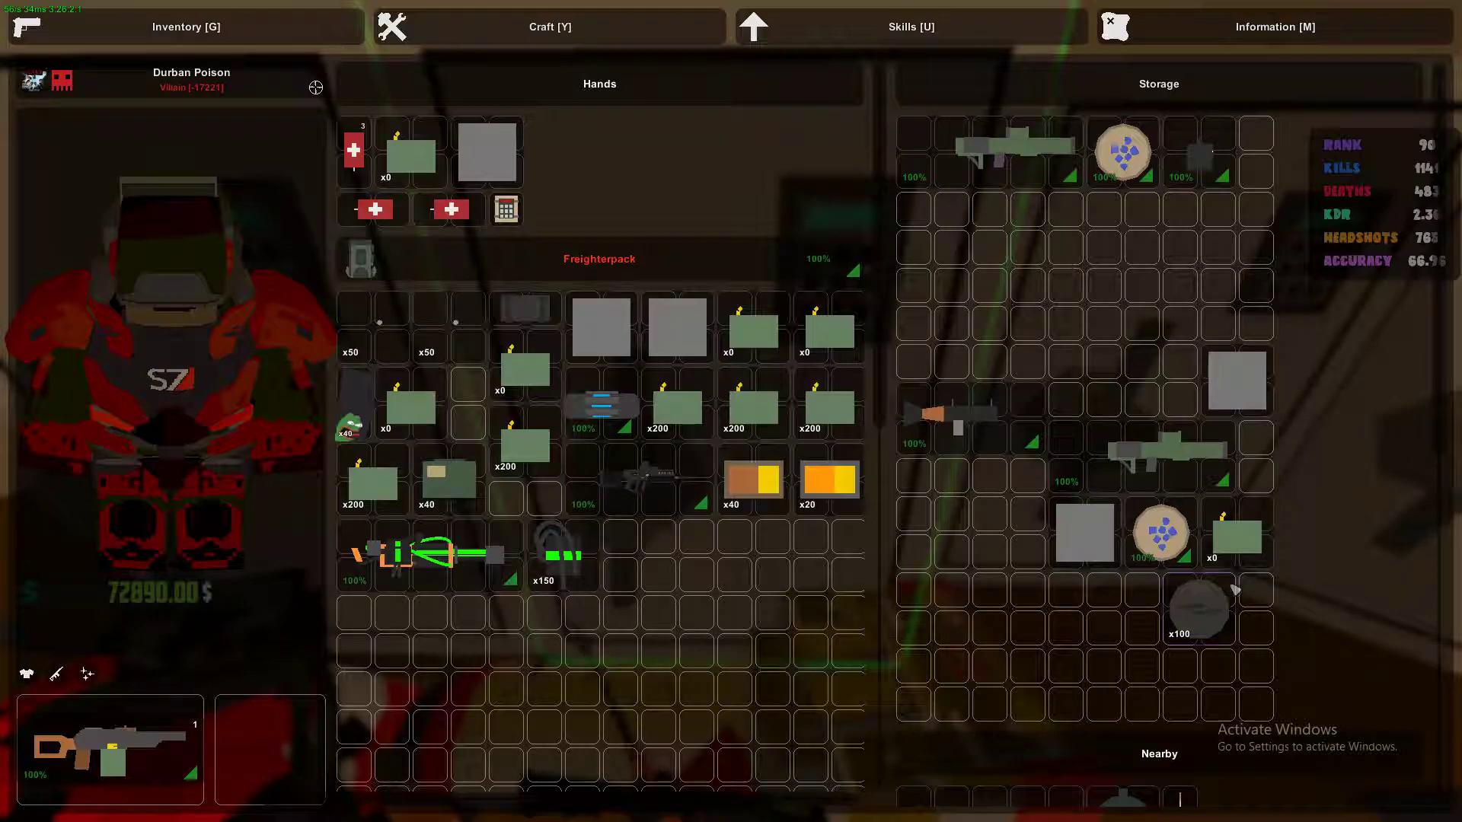
double_click(1199, 605)
Take the remaining pies, purple and top launchers, pistol, green and grey items from the locker.
double_click(1235, 535)
double_click(1159, 531)
double_click(1126, 462)
double_click(1086, 532)
double_click(1238, 381)
double_click(948, 417)
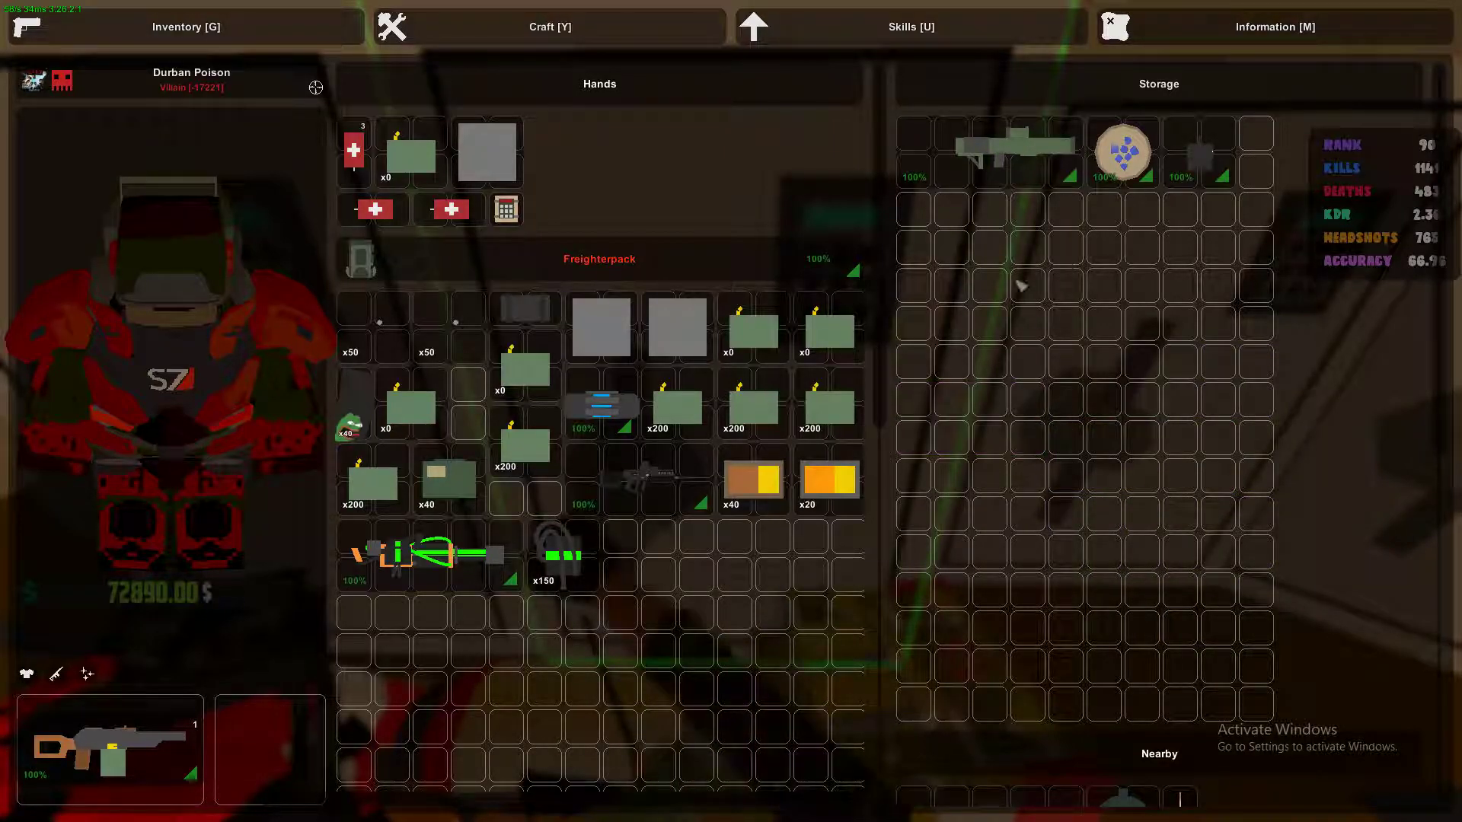
double_click(1014, 149)
double_click(1122, 151)
double_click(1194, 167)
key(g)
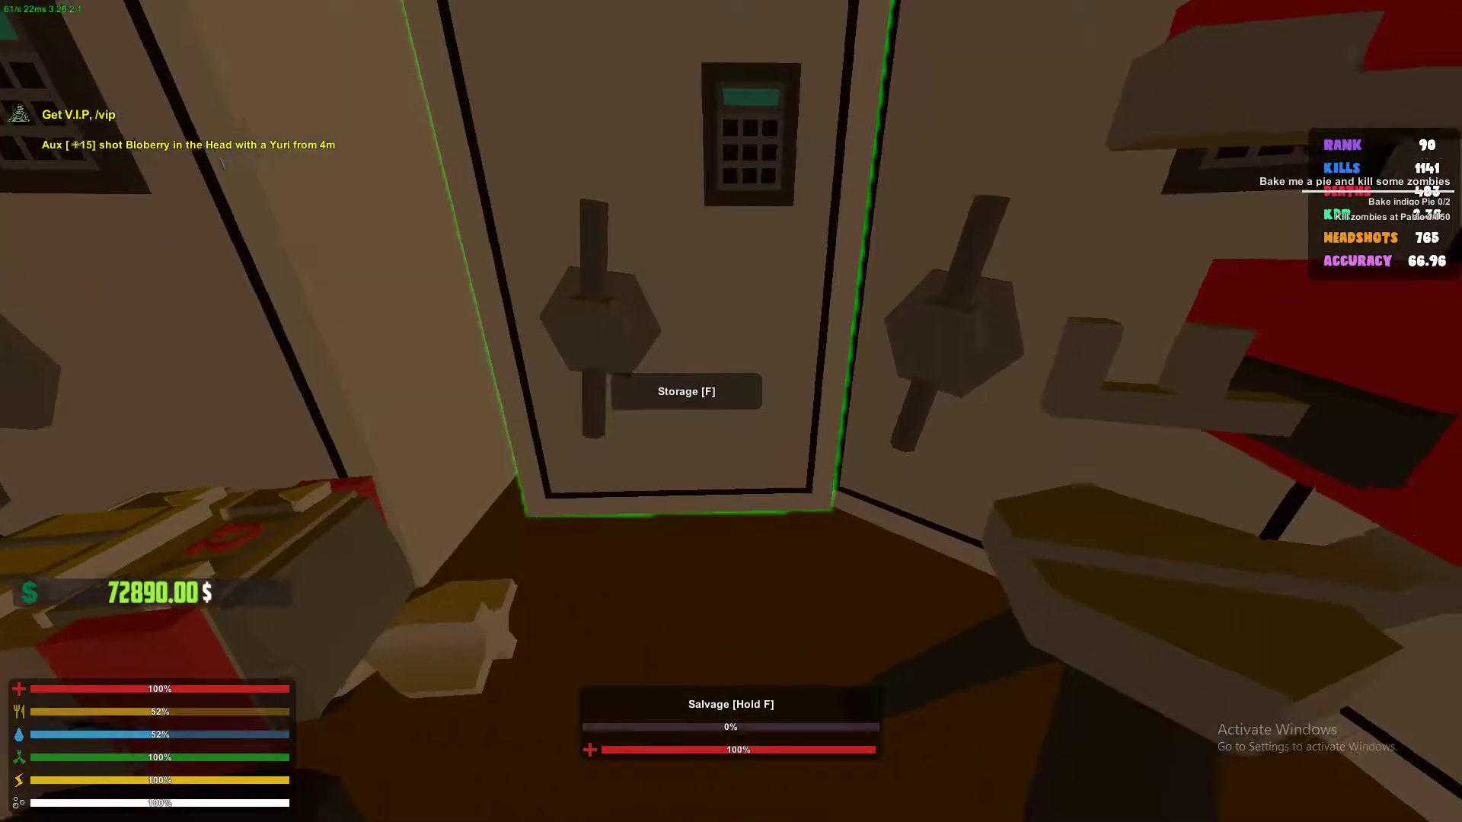
Empty the first safe of its vests, goggles, medkits, dynamite, SMG, pistols and rifle.
key(f)
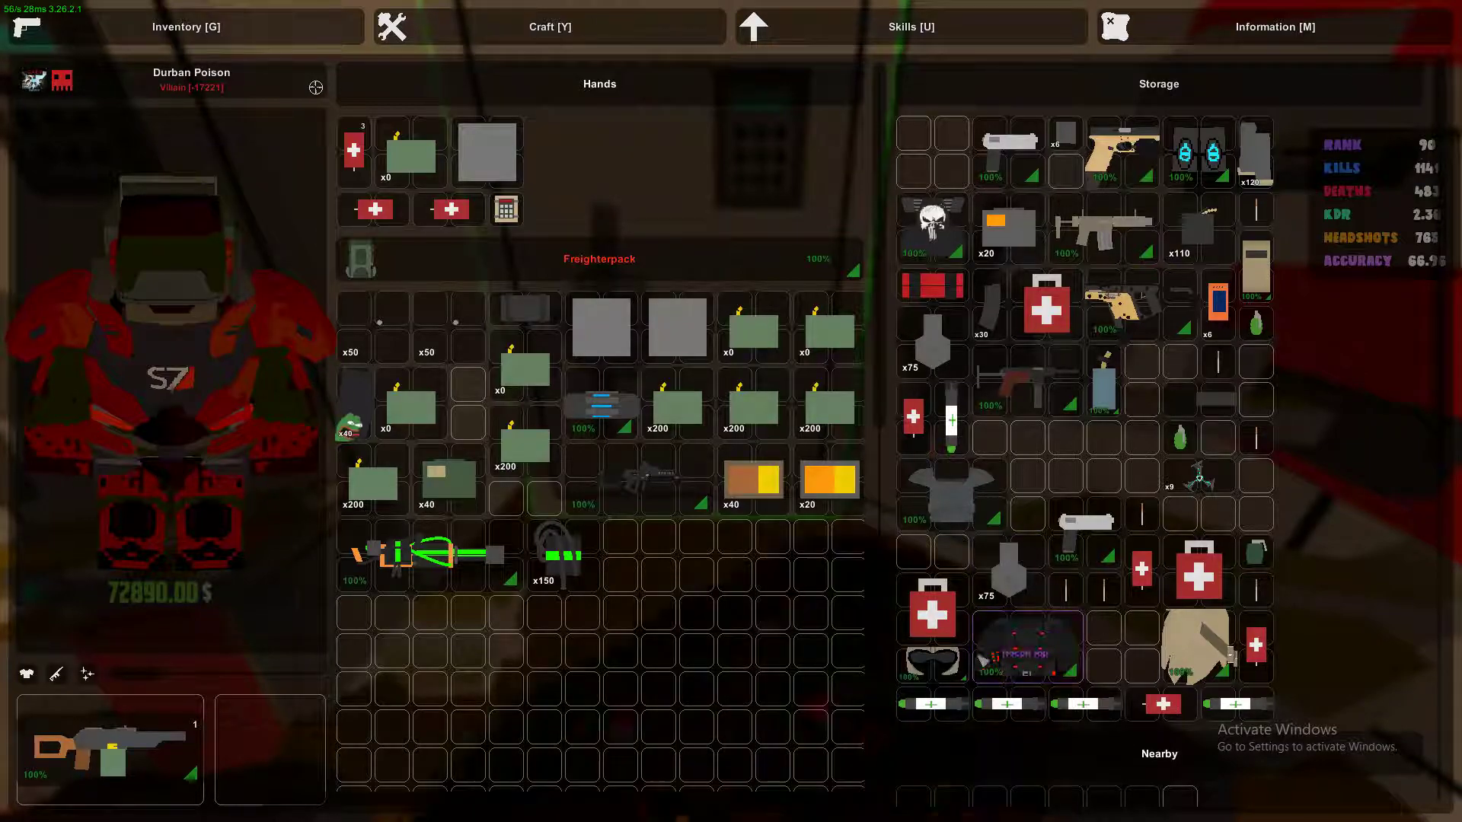
double_click(1022, 645)
double_click(932, 660)
double_click(933, 613)
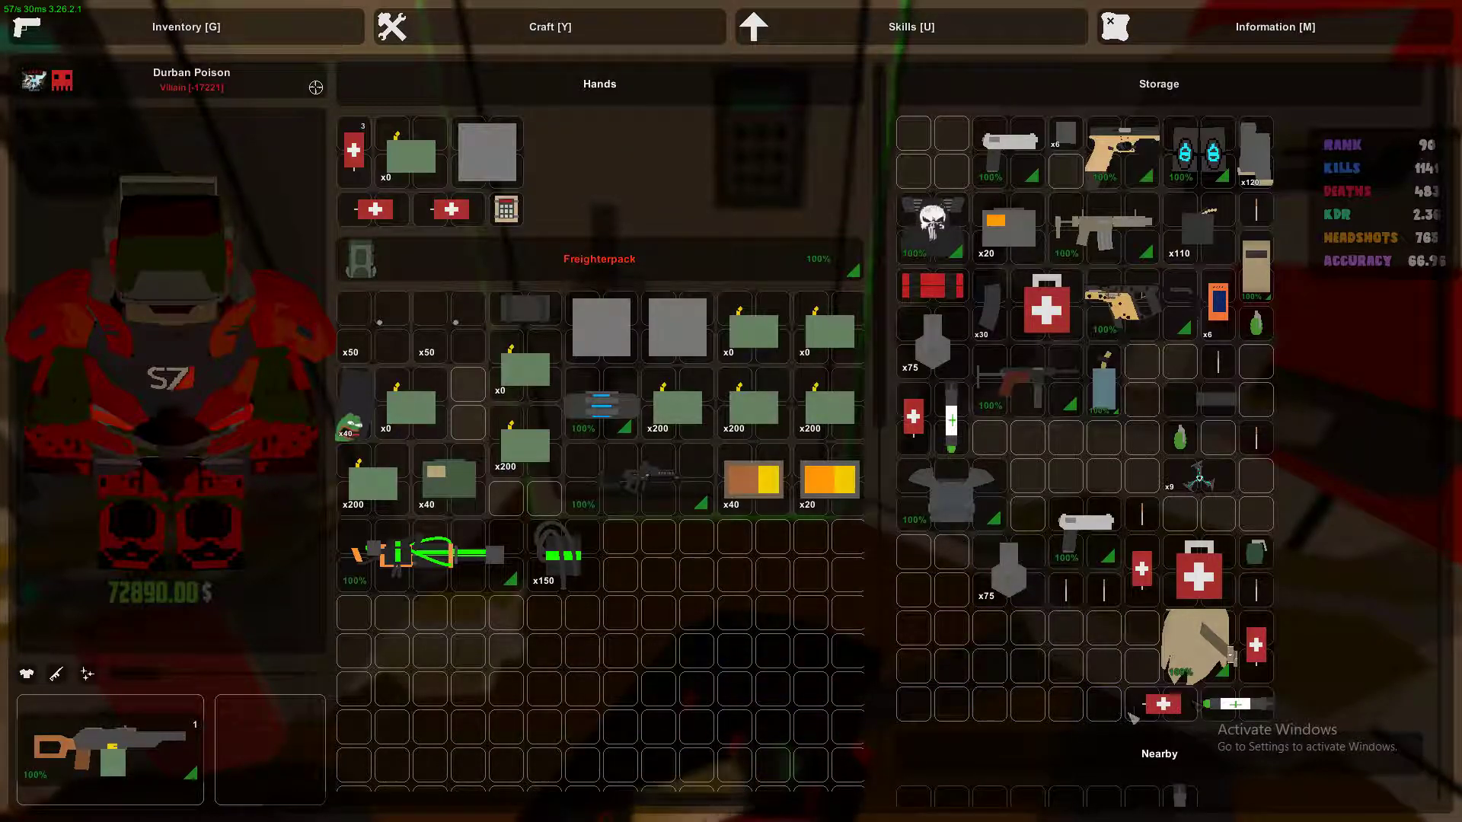
double_click(1237, 642)
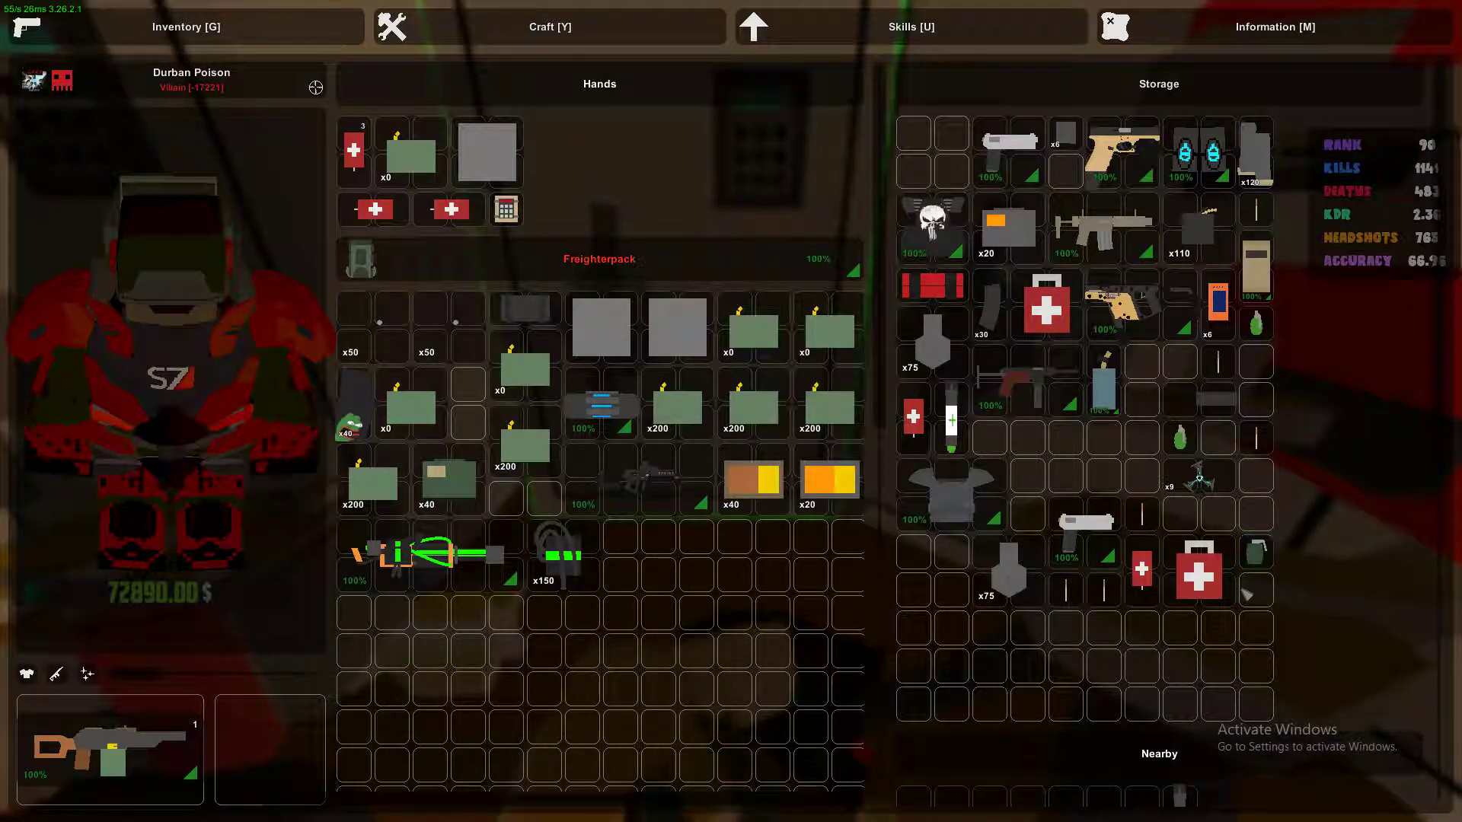
double_click(1256, 553)
double_click(1141, 571)
double_click(1198, 577)
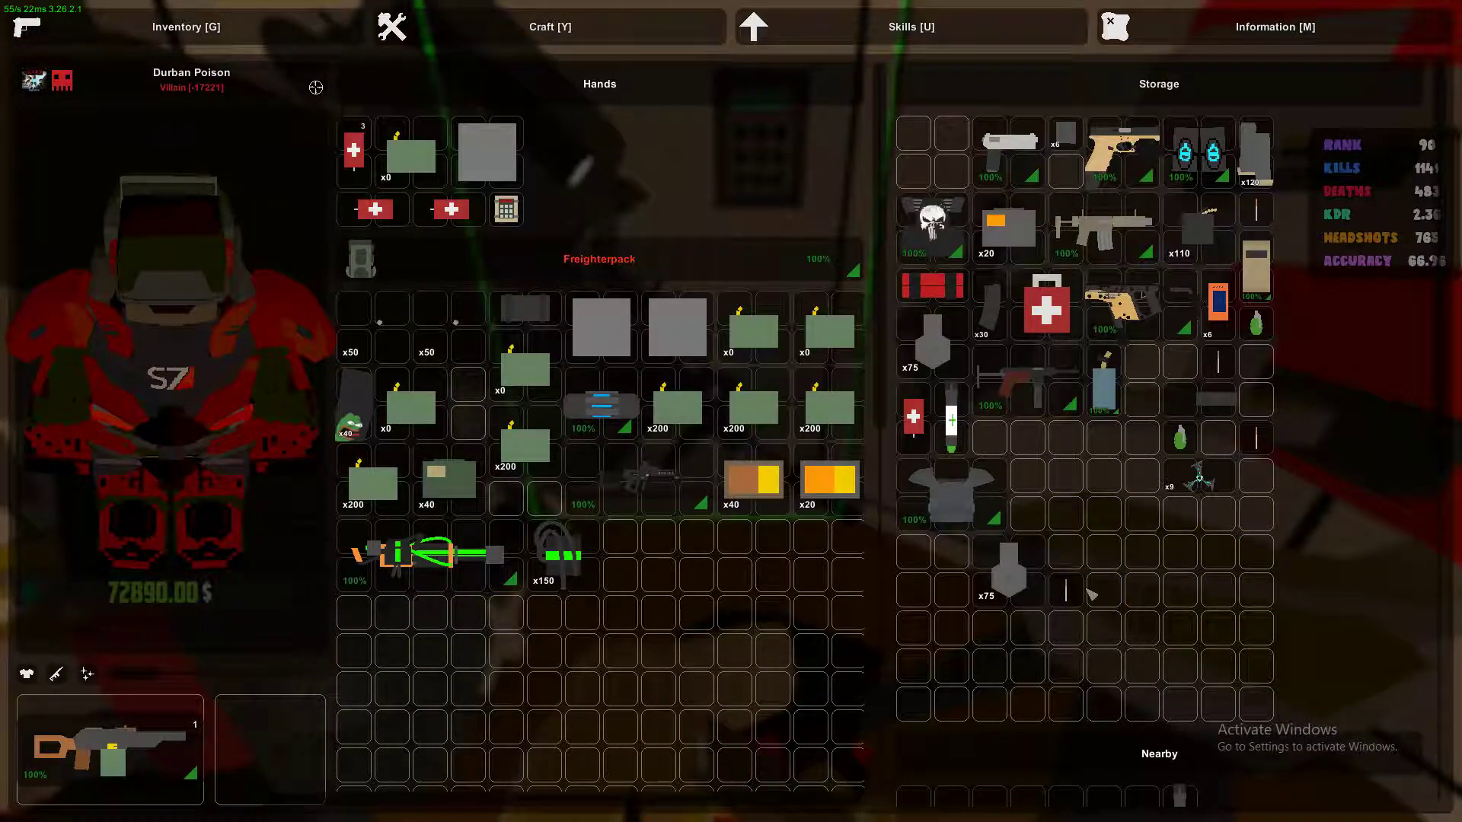
double_click(1022, 577)
double_click(950, 492)
double_click(950, 422)
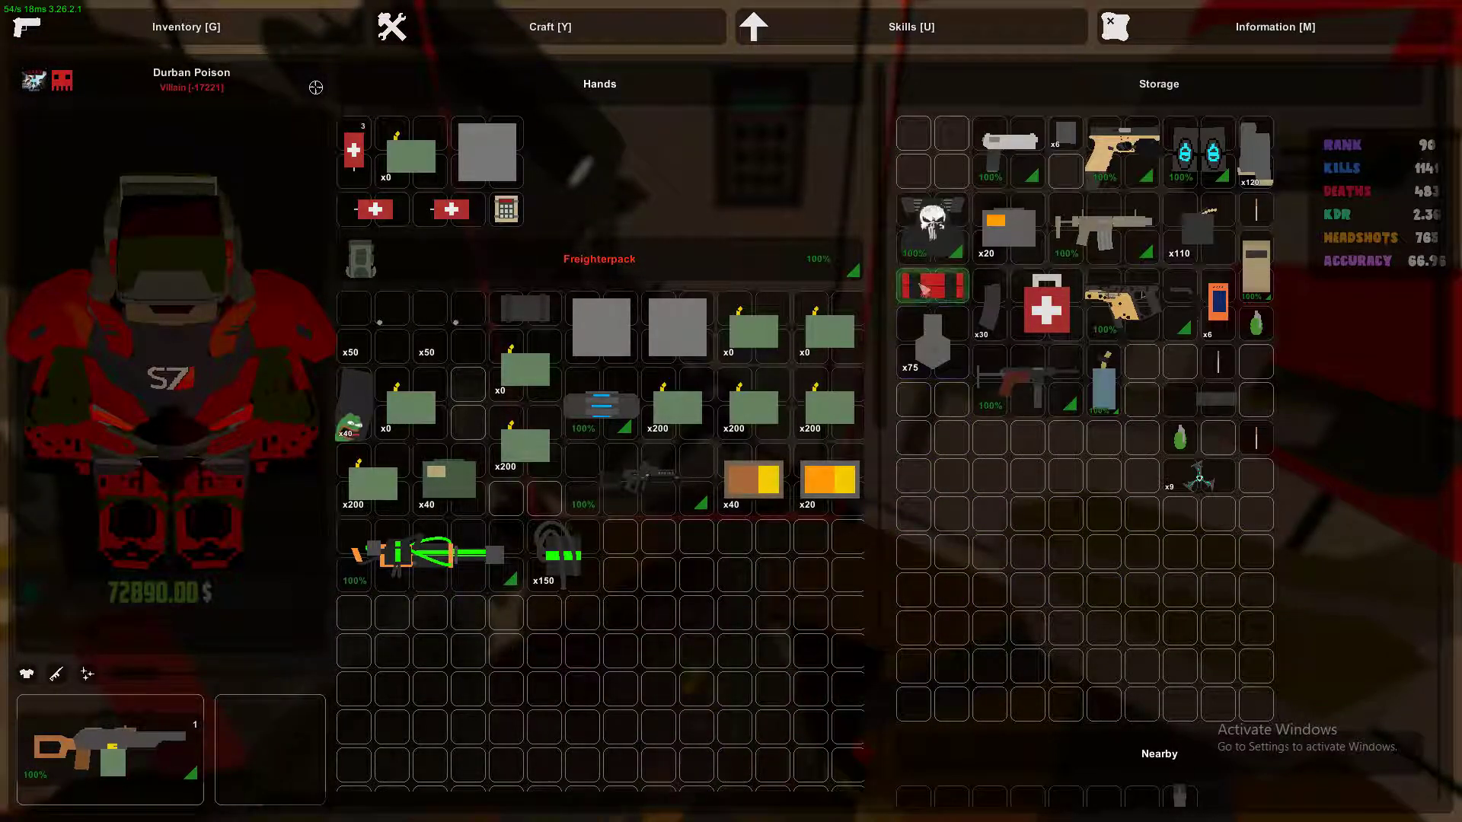
double_click(933, 343)
double_click(932, 286)
double_click(932, 225)
double_click(1009, 229)
double_click(1047, 307)
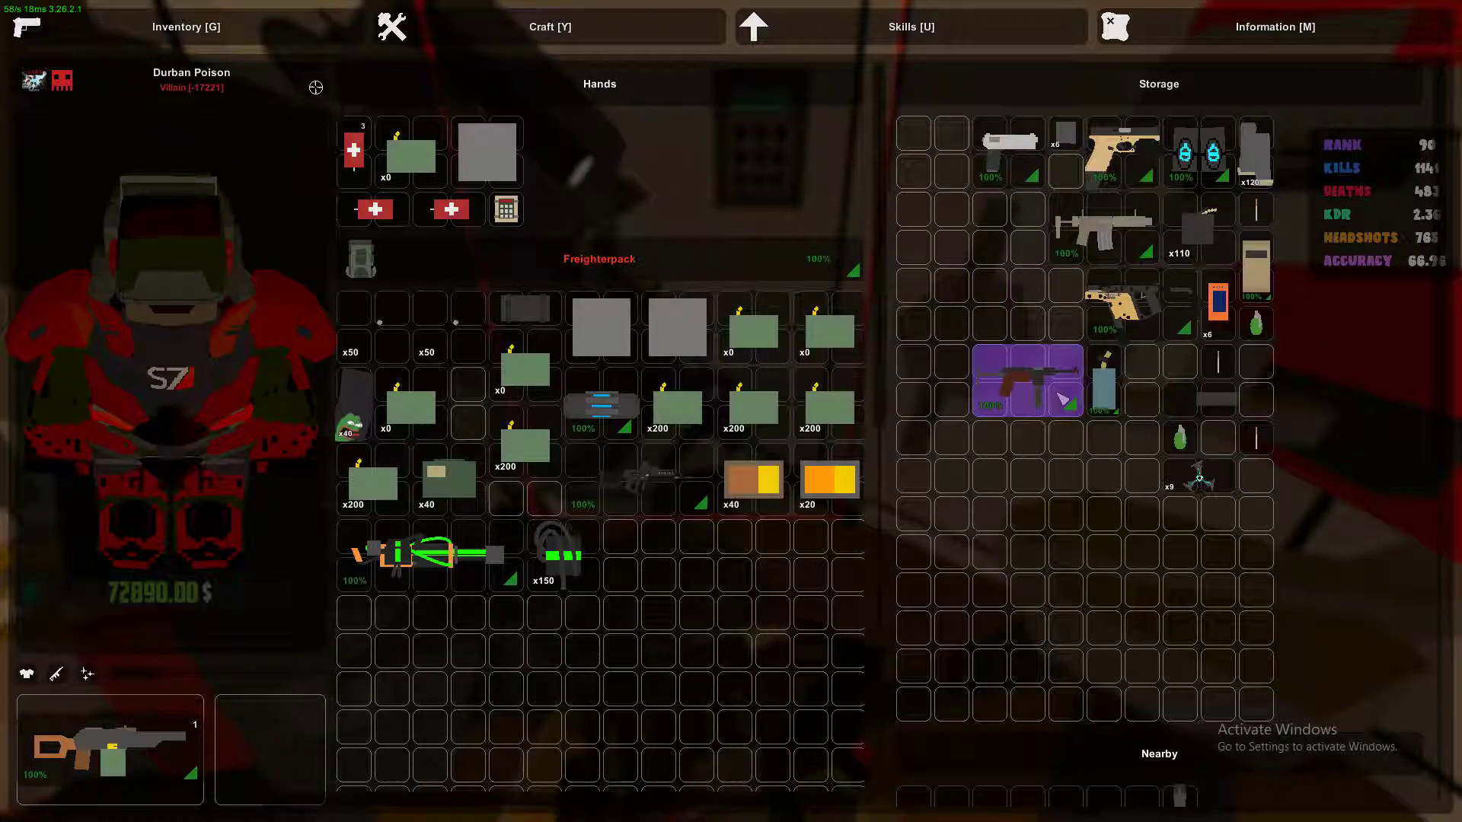
double_click(1029, 383)
double_click(1104, 388)
double_click(1125, 303)
double_click(1101, 228)
double_click(1123, 151)
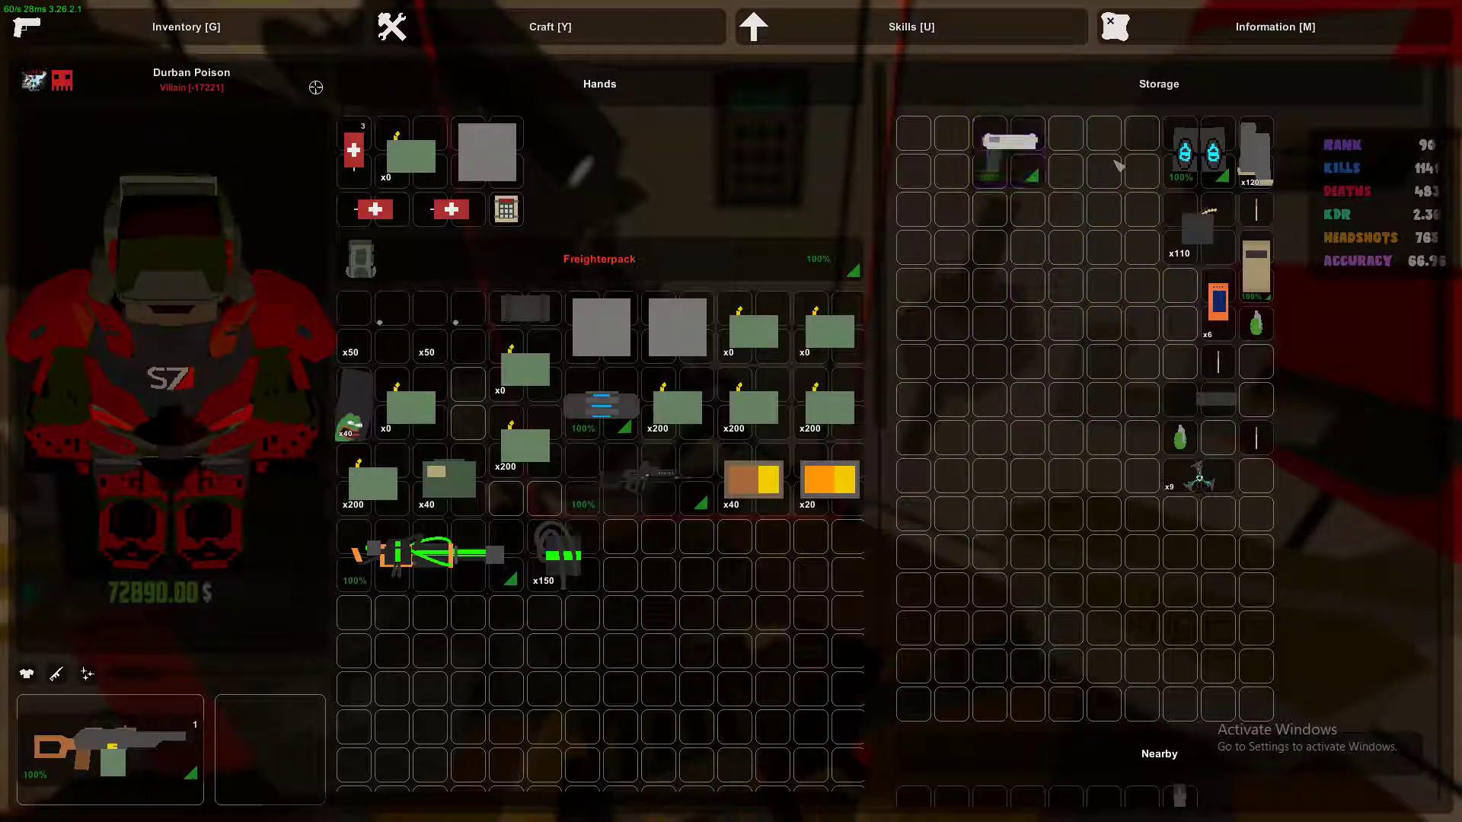
double_click(1257, 269)
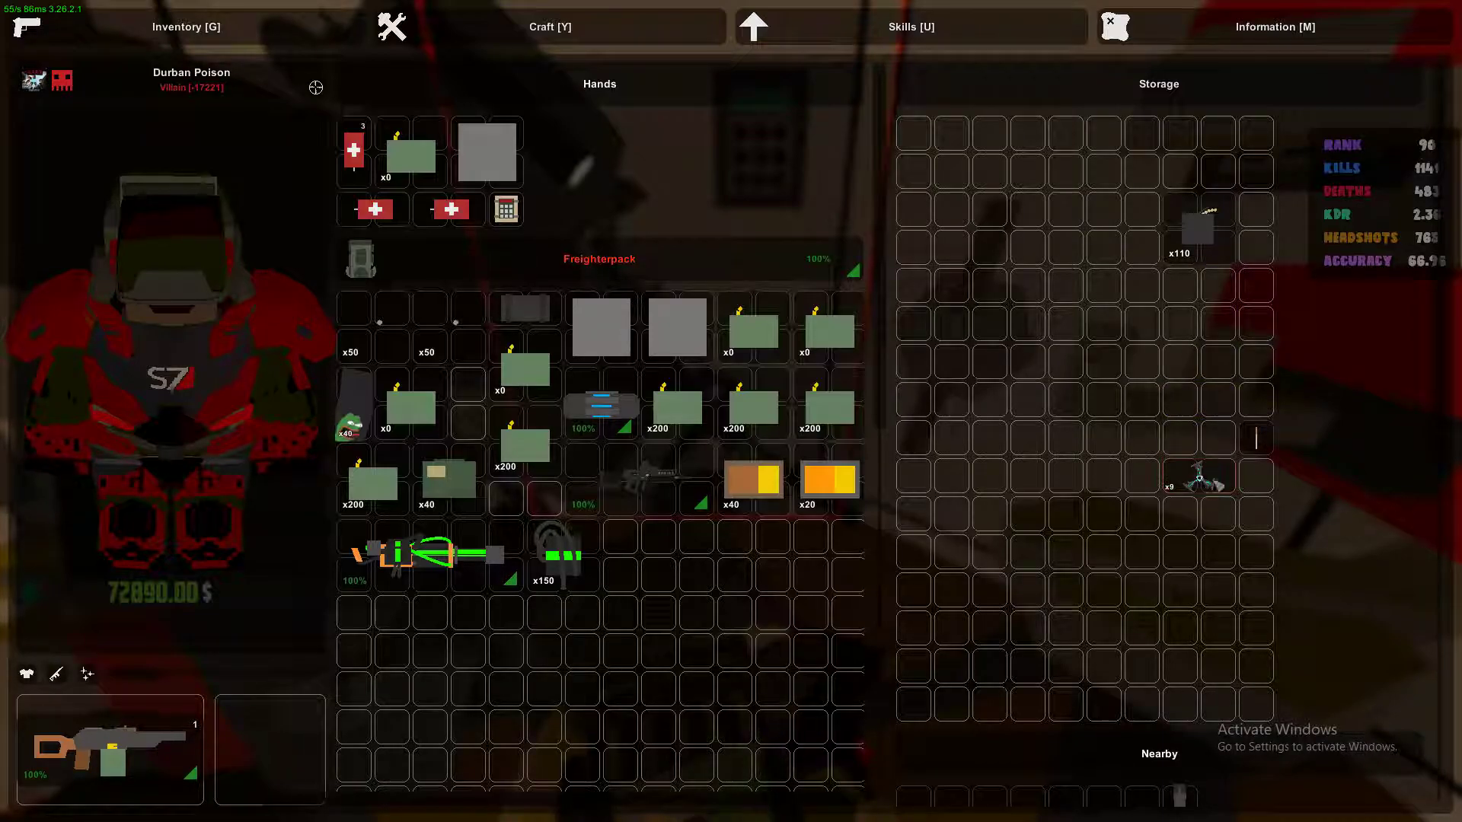
key(g)
Clear the next safe of its M4 rifles, long rifles, revolver, pistols, vests and shield.
key(f)
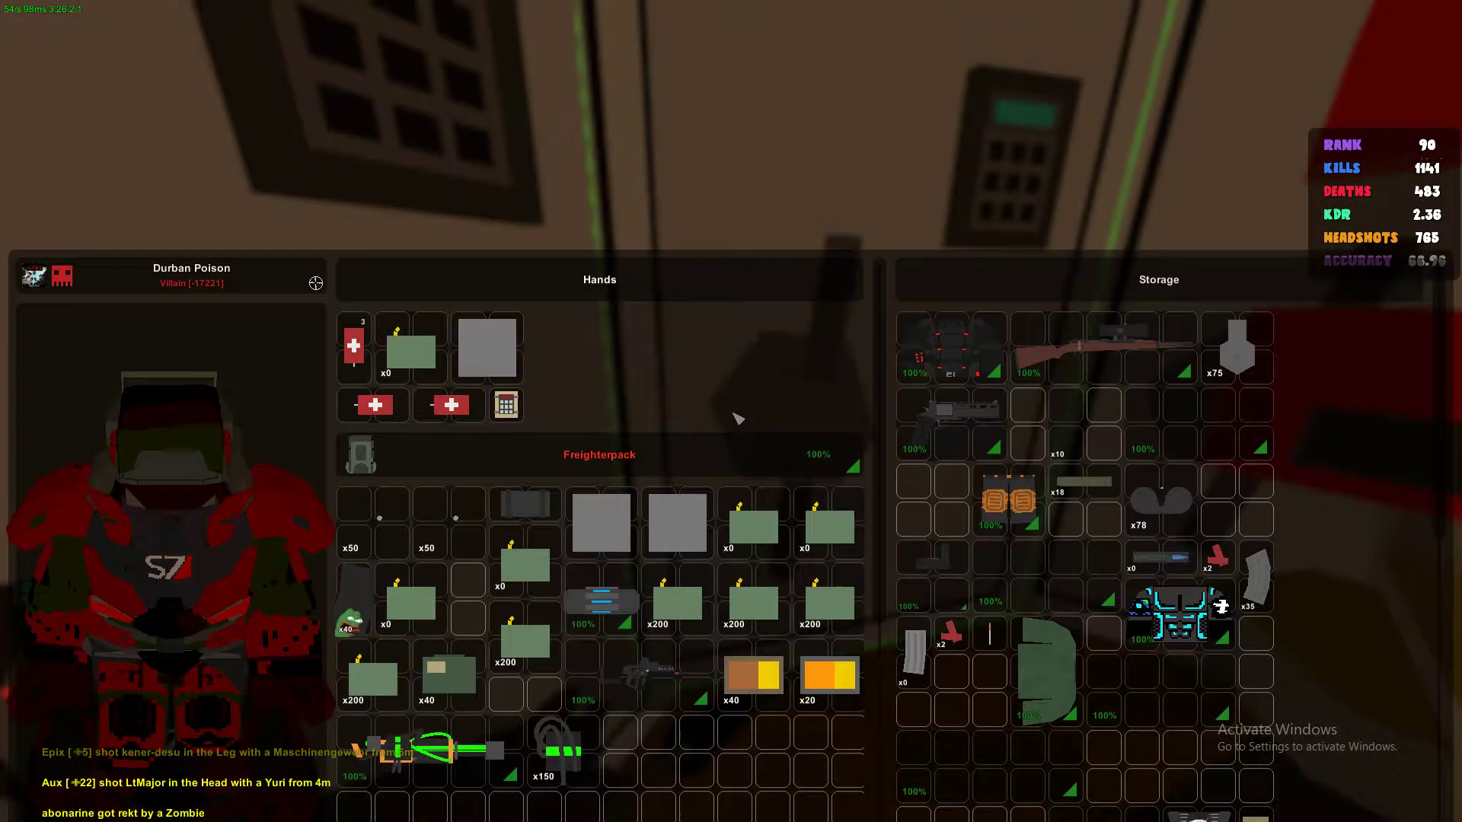
double_click(996, 546)
double_click(948, 707)
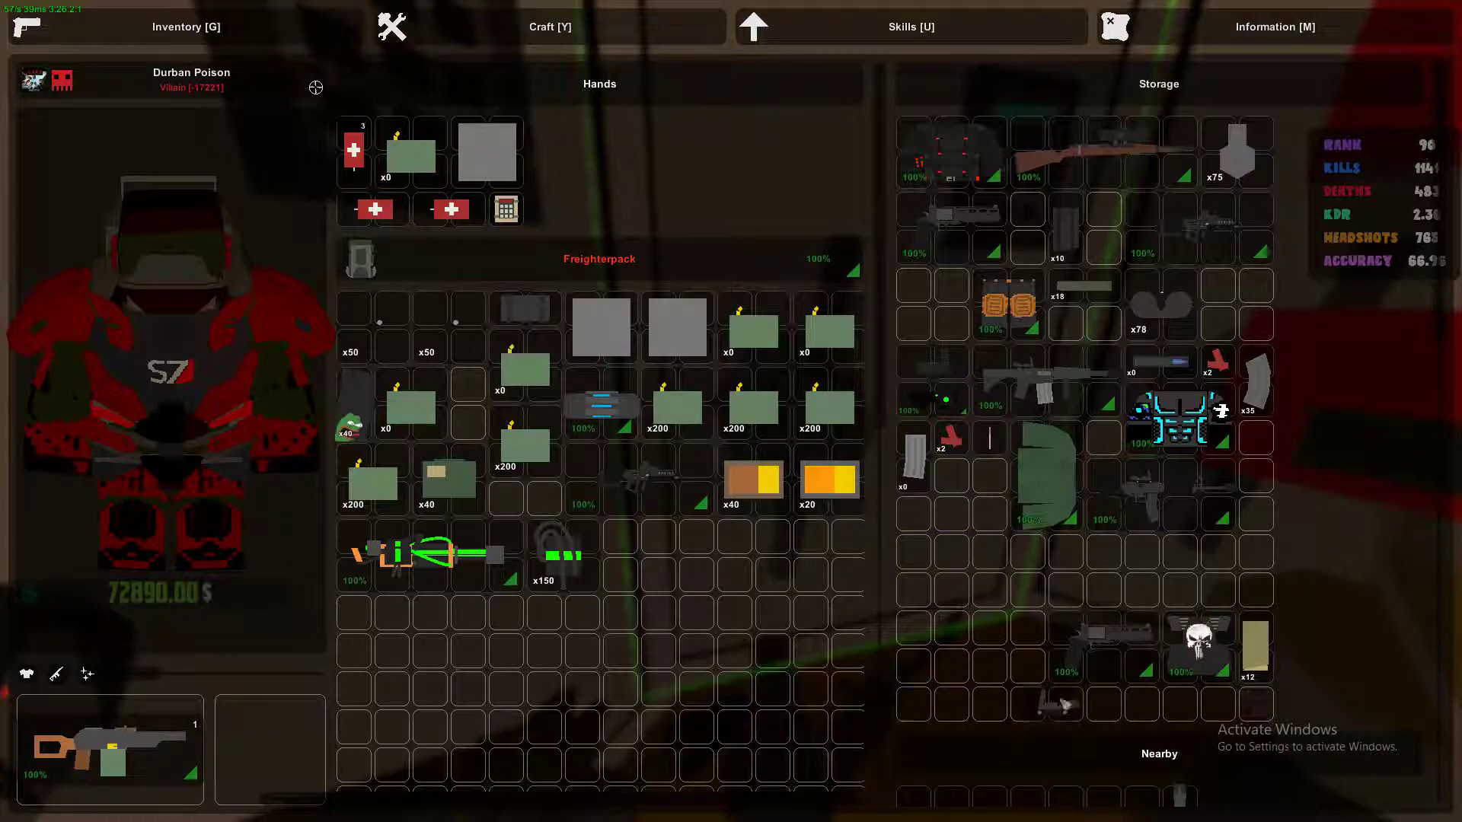
double_click(1058, 707)
double_click(1102, 645)
double_click(1200, 645)
double_click(1256, 648)
double_click(1154, 492)
double_click(1176, 417)
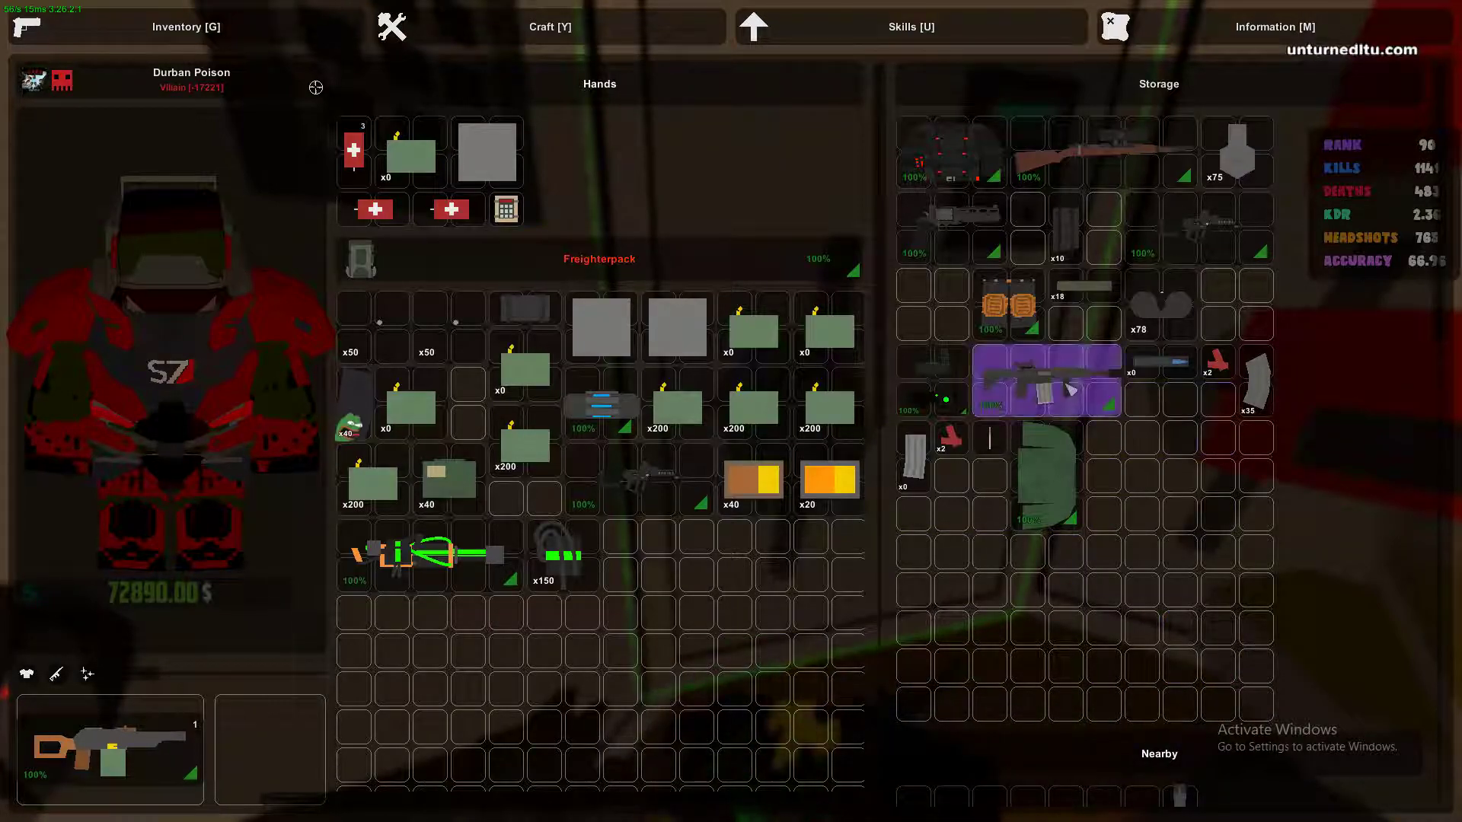
double_click(1042, 383)
double_click(989, 437)
double_click(1045, 474)
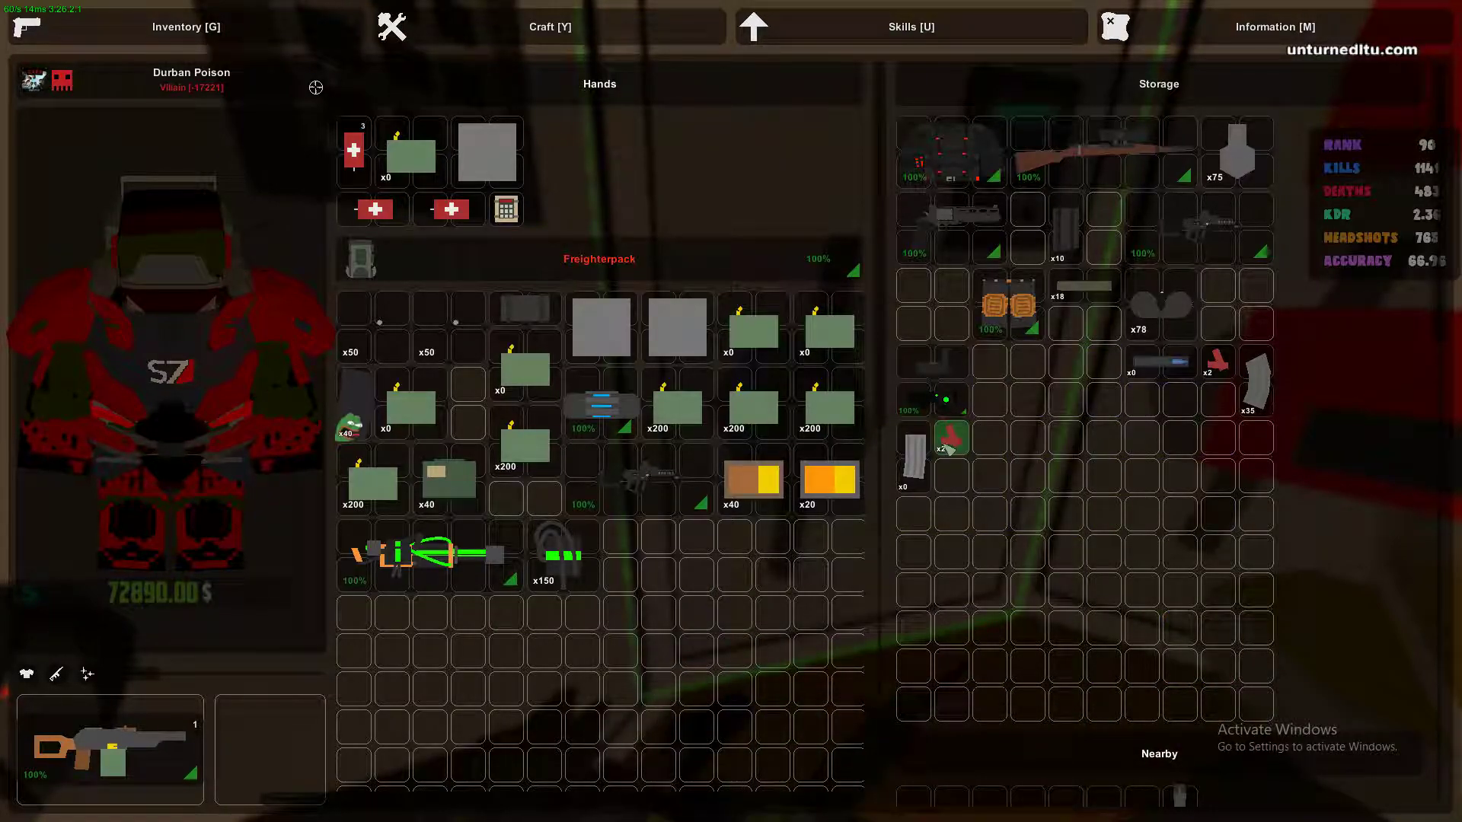
double_click(948, 366)
double_click(1009, 303)
double_click(948, 220)
double_click(947, 155)
double_click(1097, 155)
double_click(1066, 229)
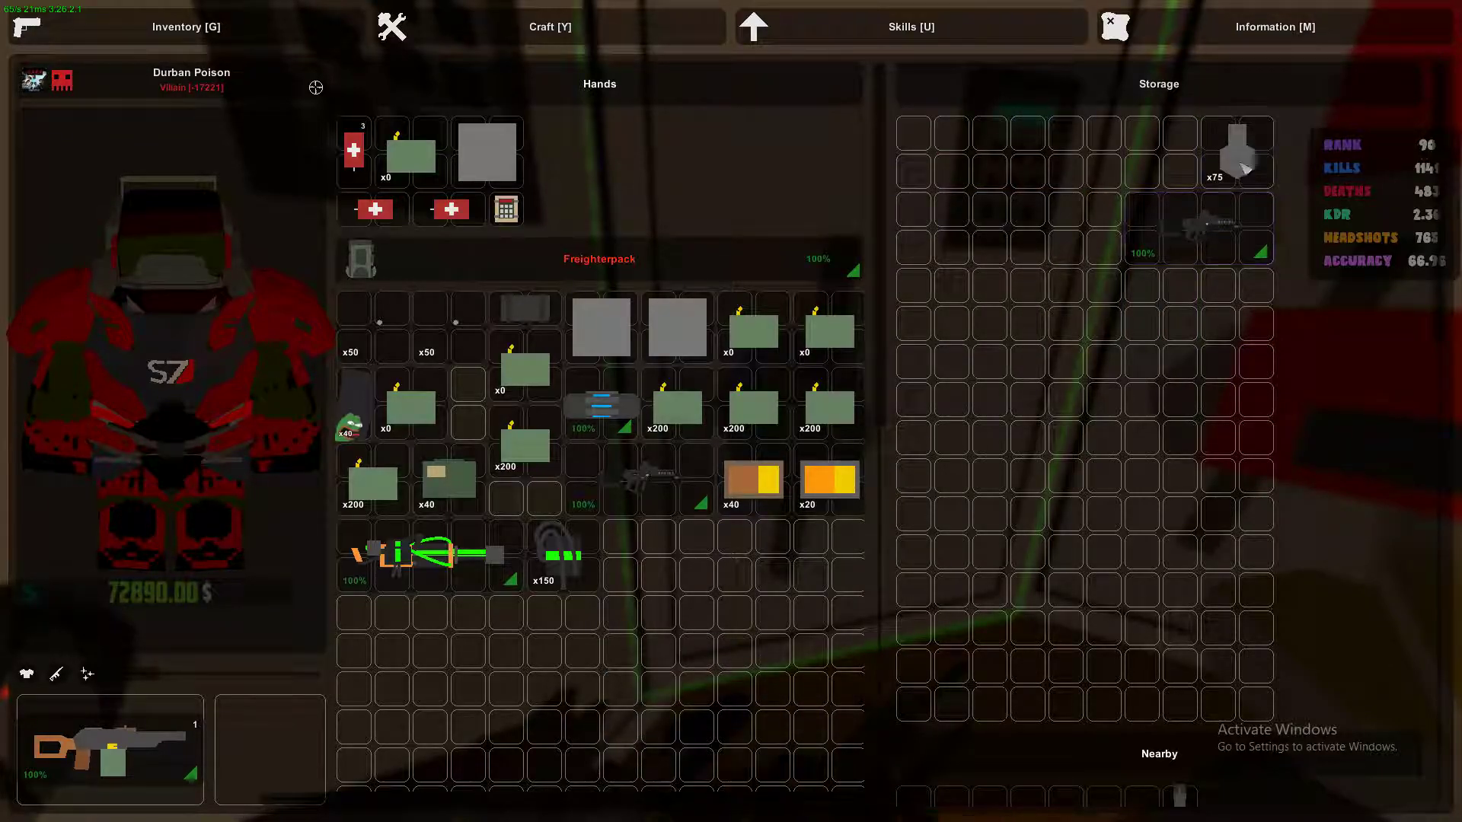
double_click(1211, 222)
double_click(1243, 169)
scroll(1100, 523, down, 3)
scroll(1100, 523, down, 3)
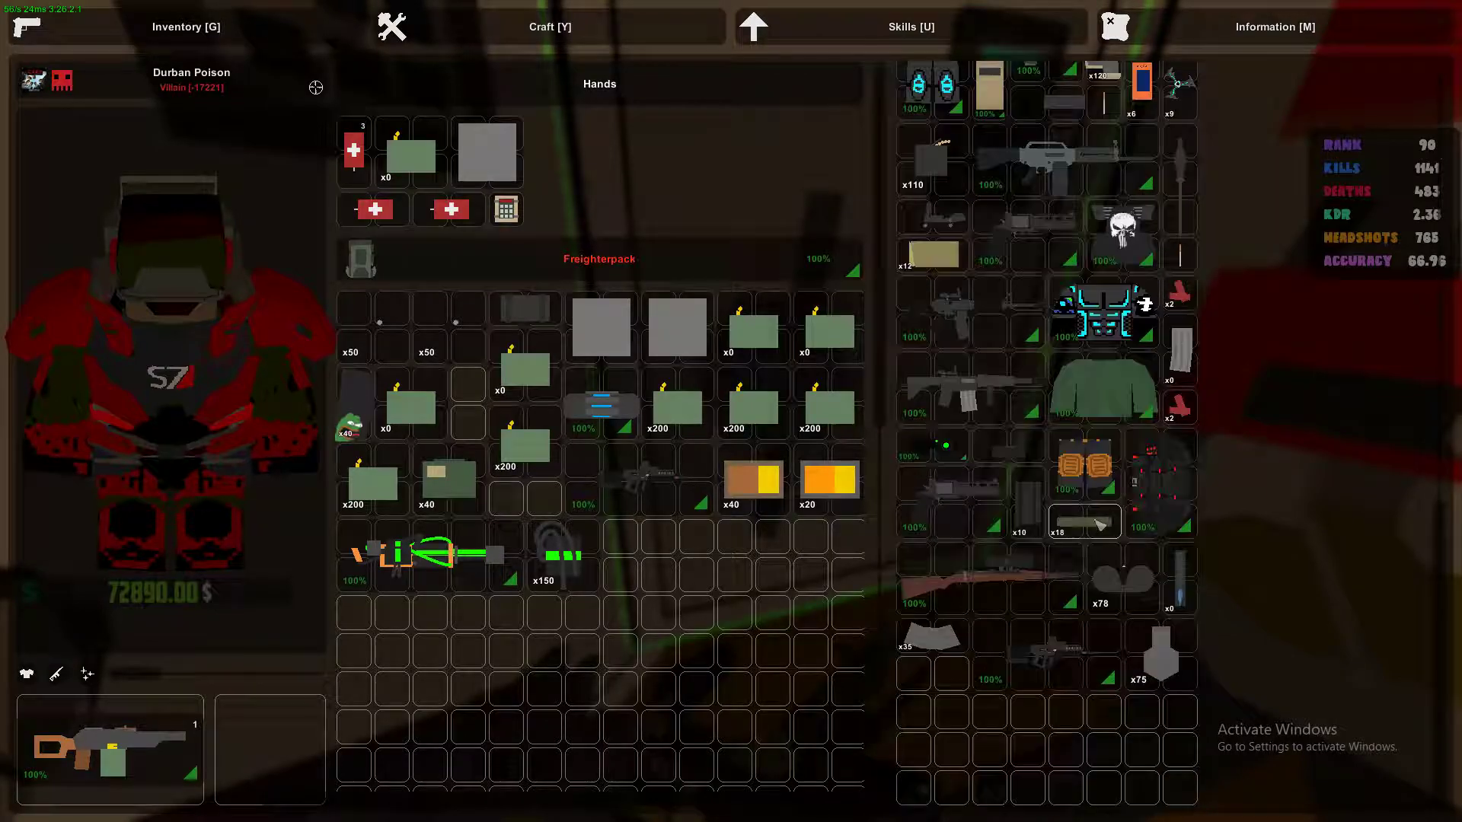
key(g)
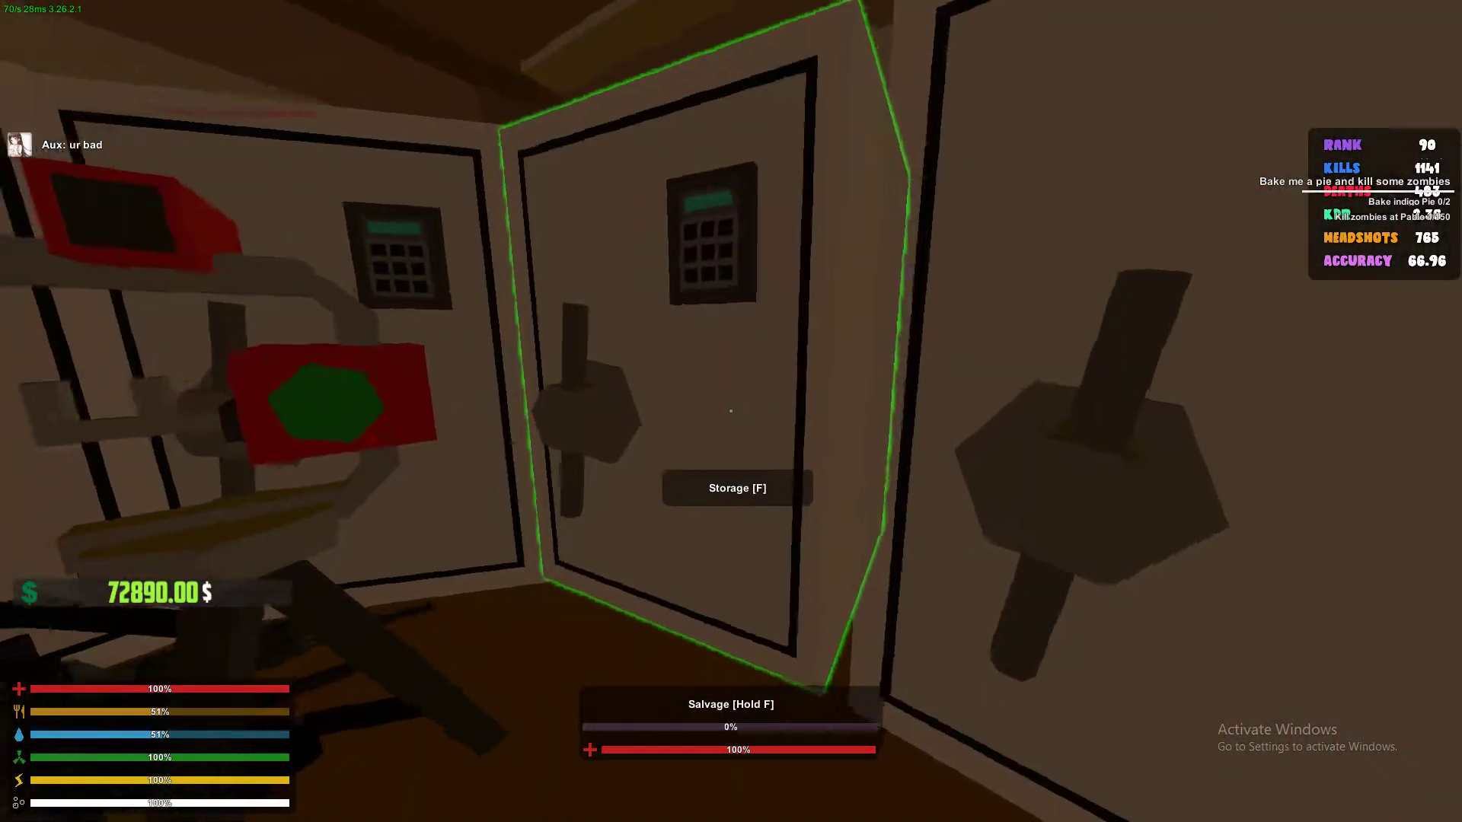
Take the x35 magazine, gun, dark vest and orange pads from the locker.
key(f)
scroll(1169, 449, down, 3)
scroll(1168, 449, down, 2)
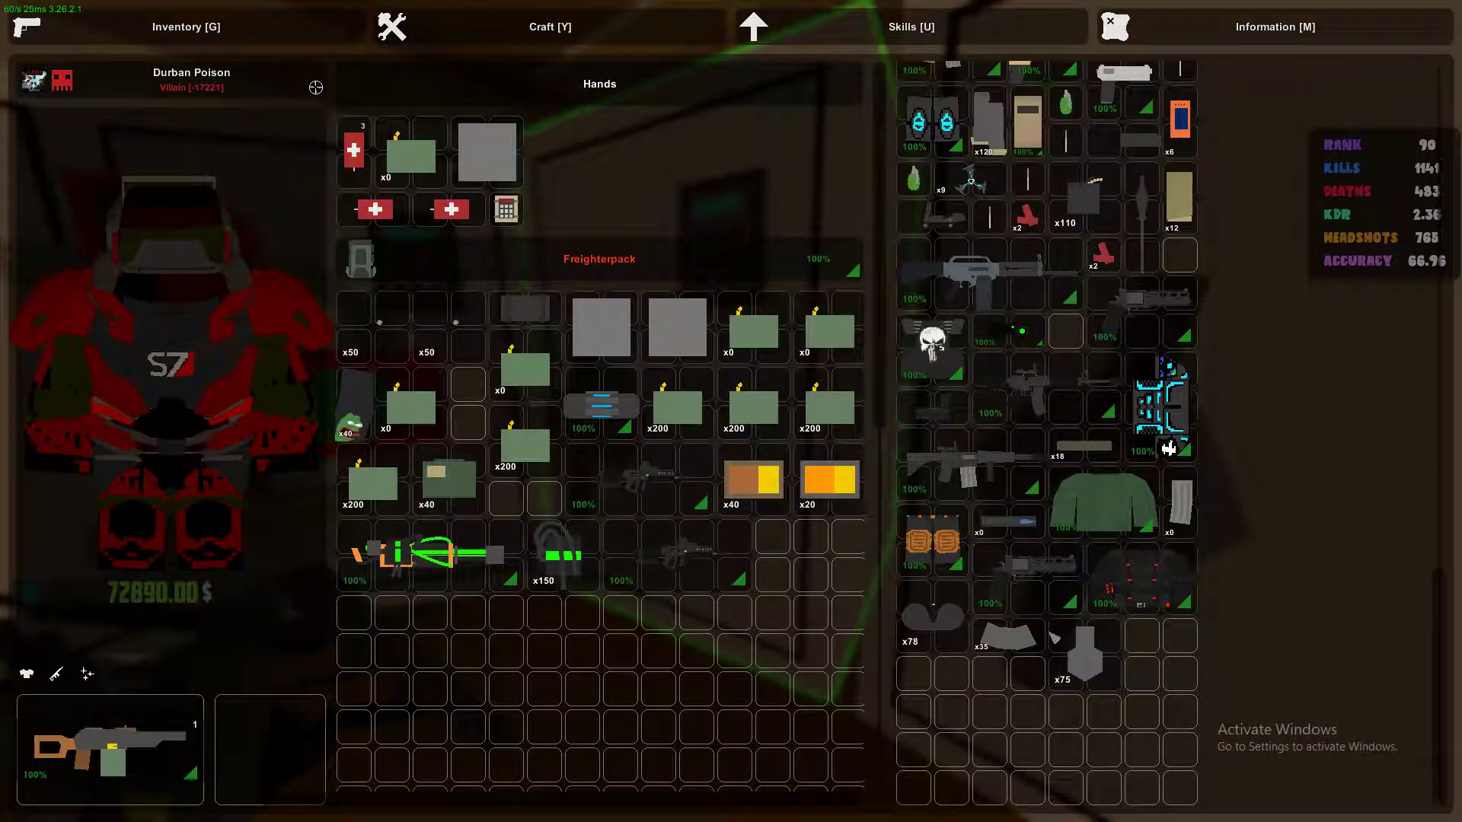
double_click(1007, 635)
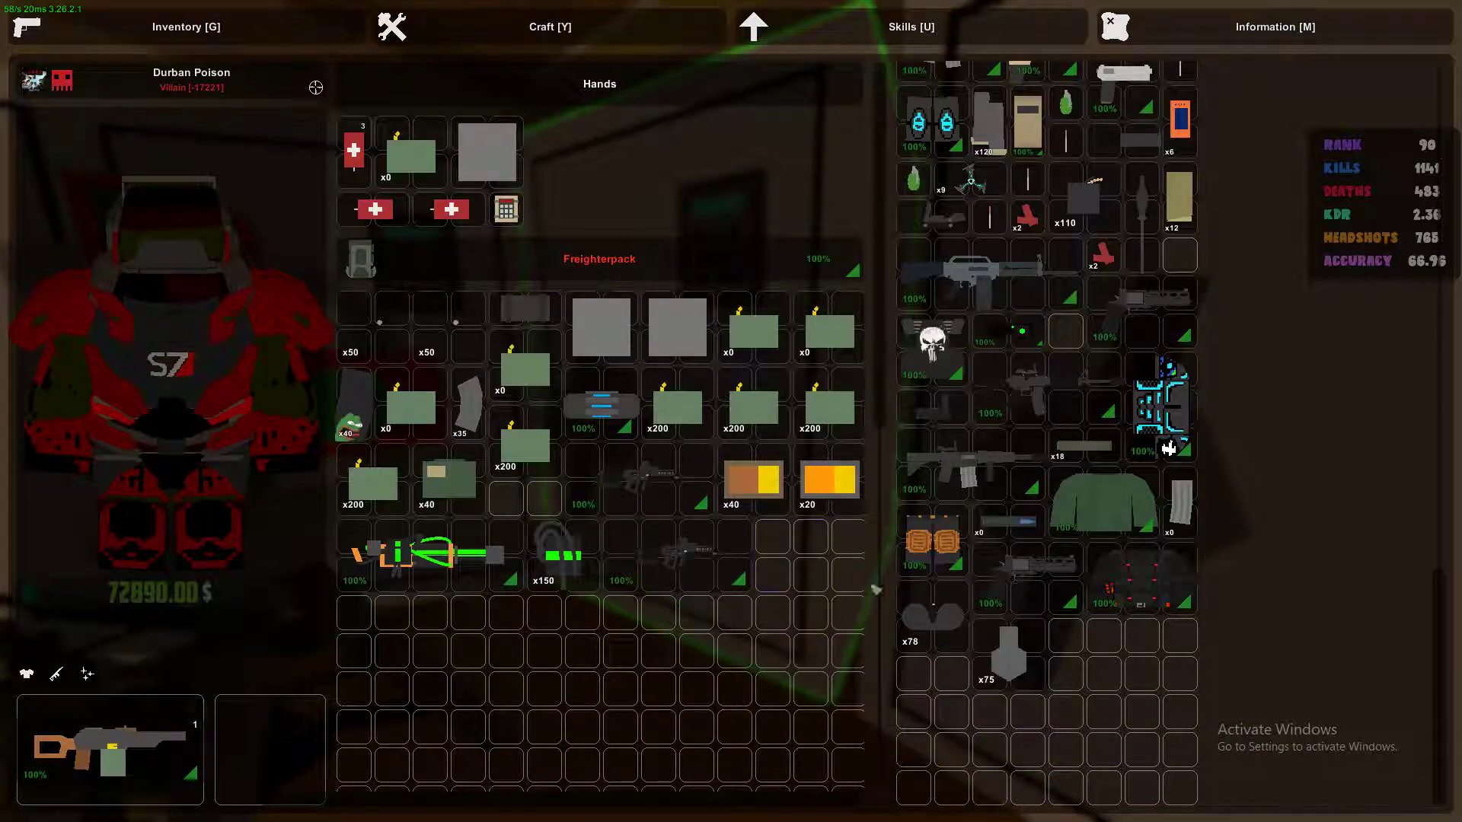
double_click(933, 617)
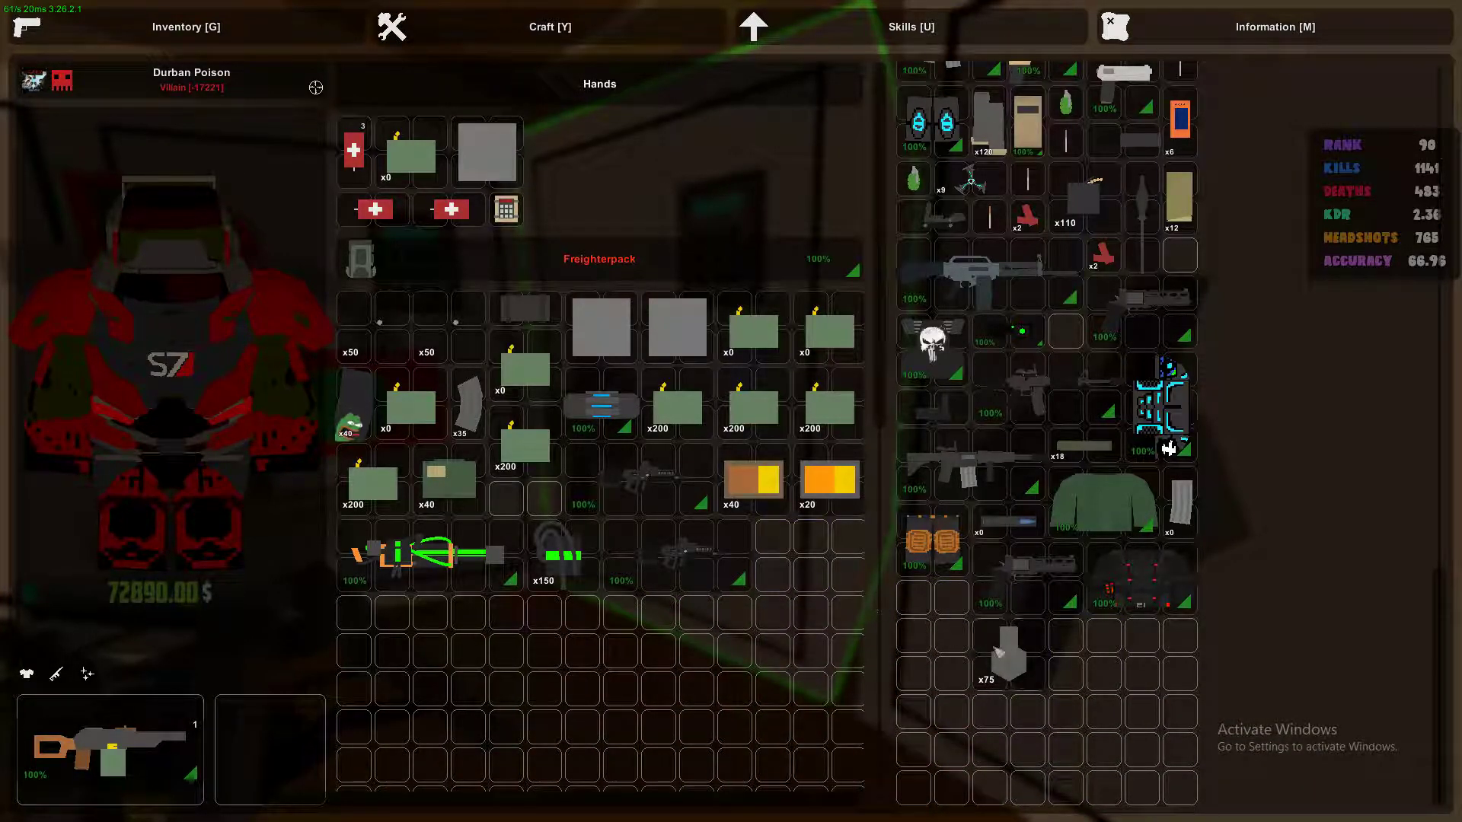
double_click(999, 652)
double_click(1034, 565)
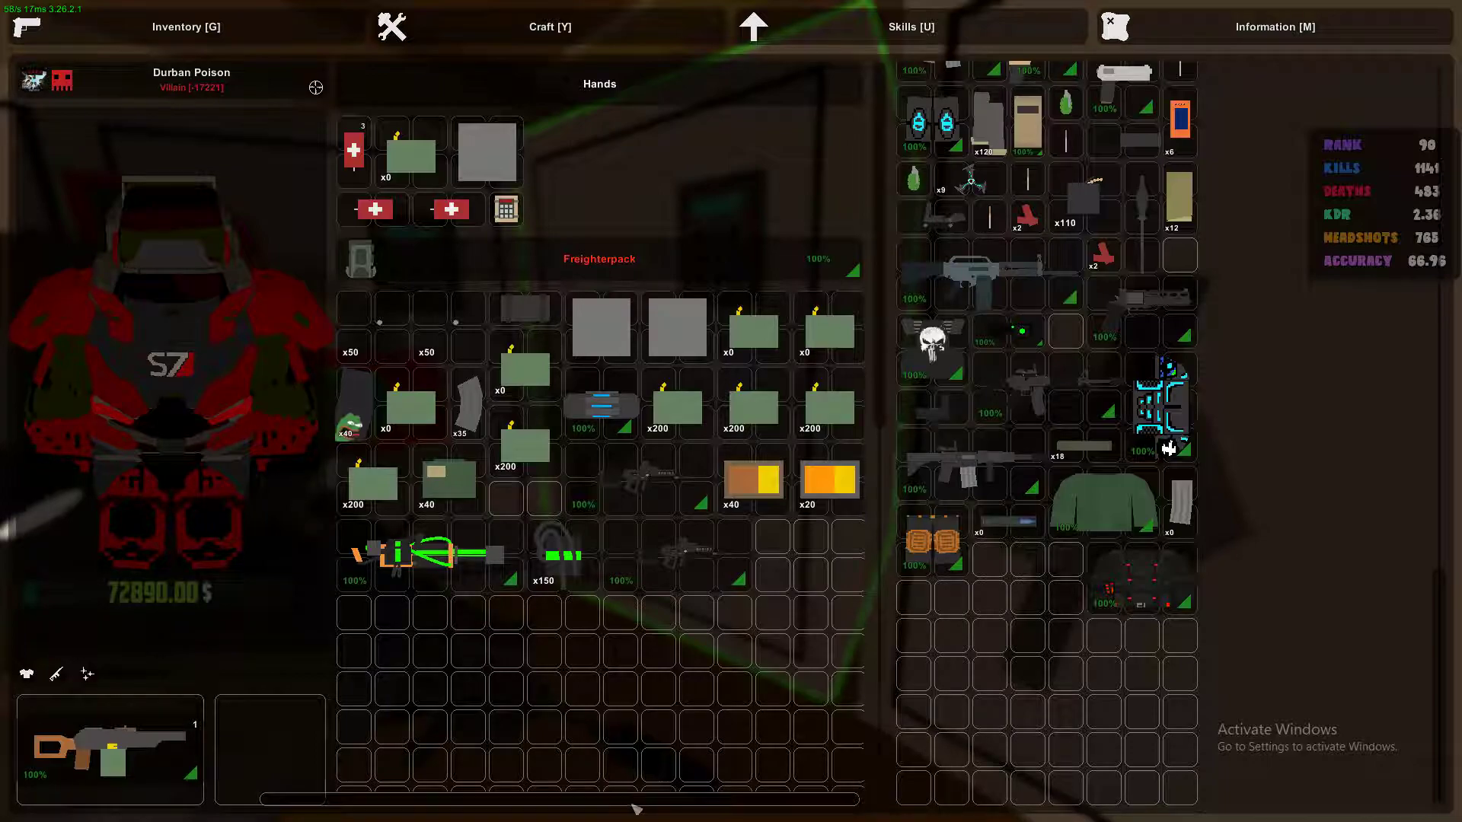
double_click(1108, 582)
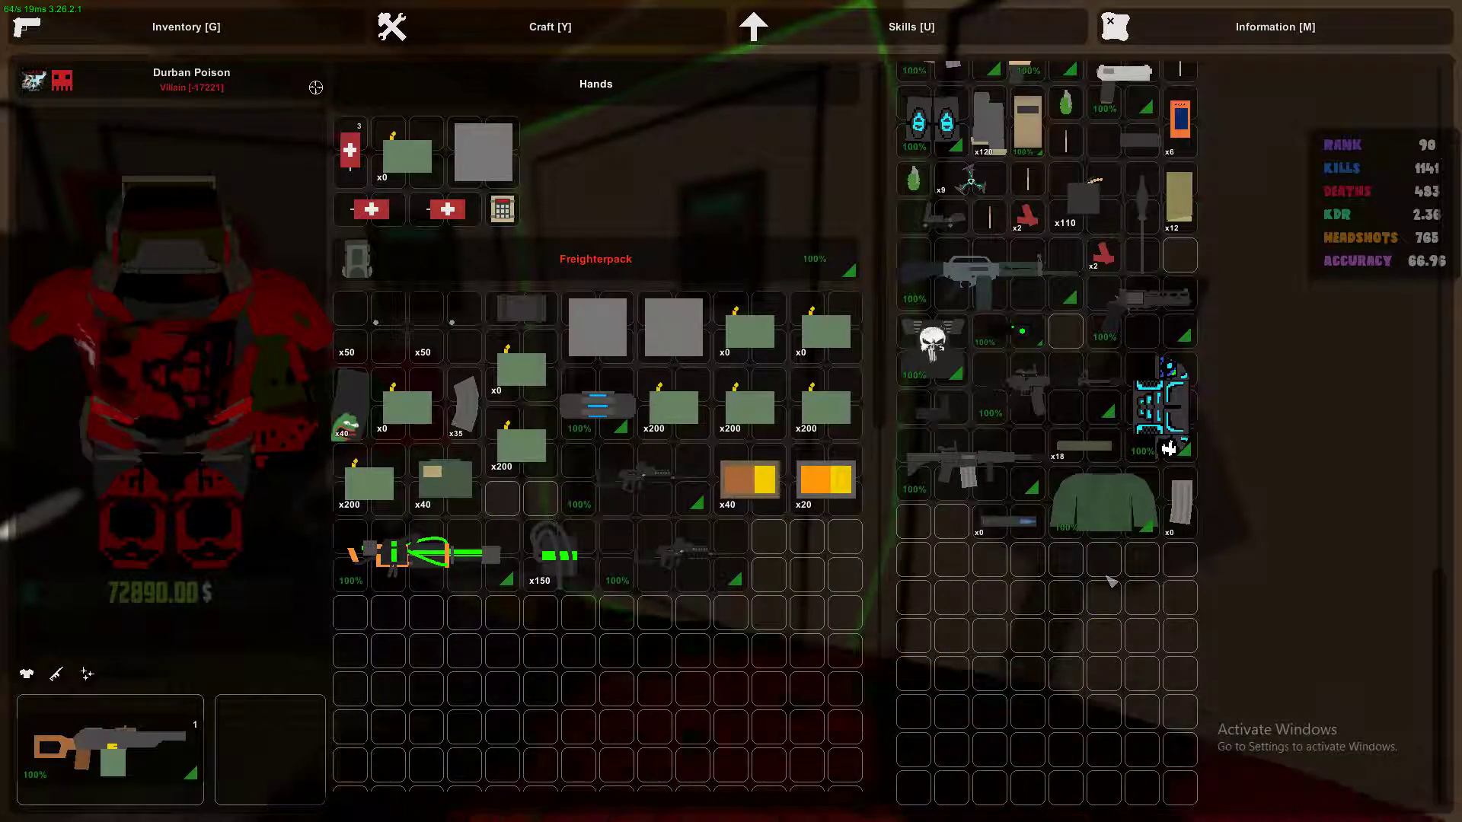
double_click(933, 543)
double_click(1041, 520)
scroll(1057, 572, down, 5)
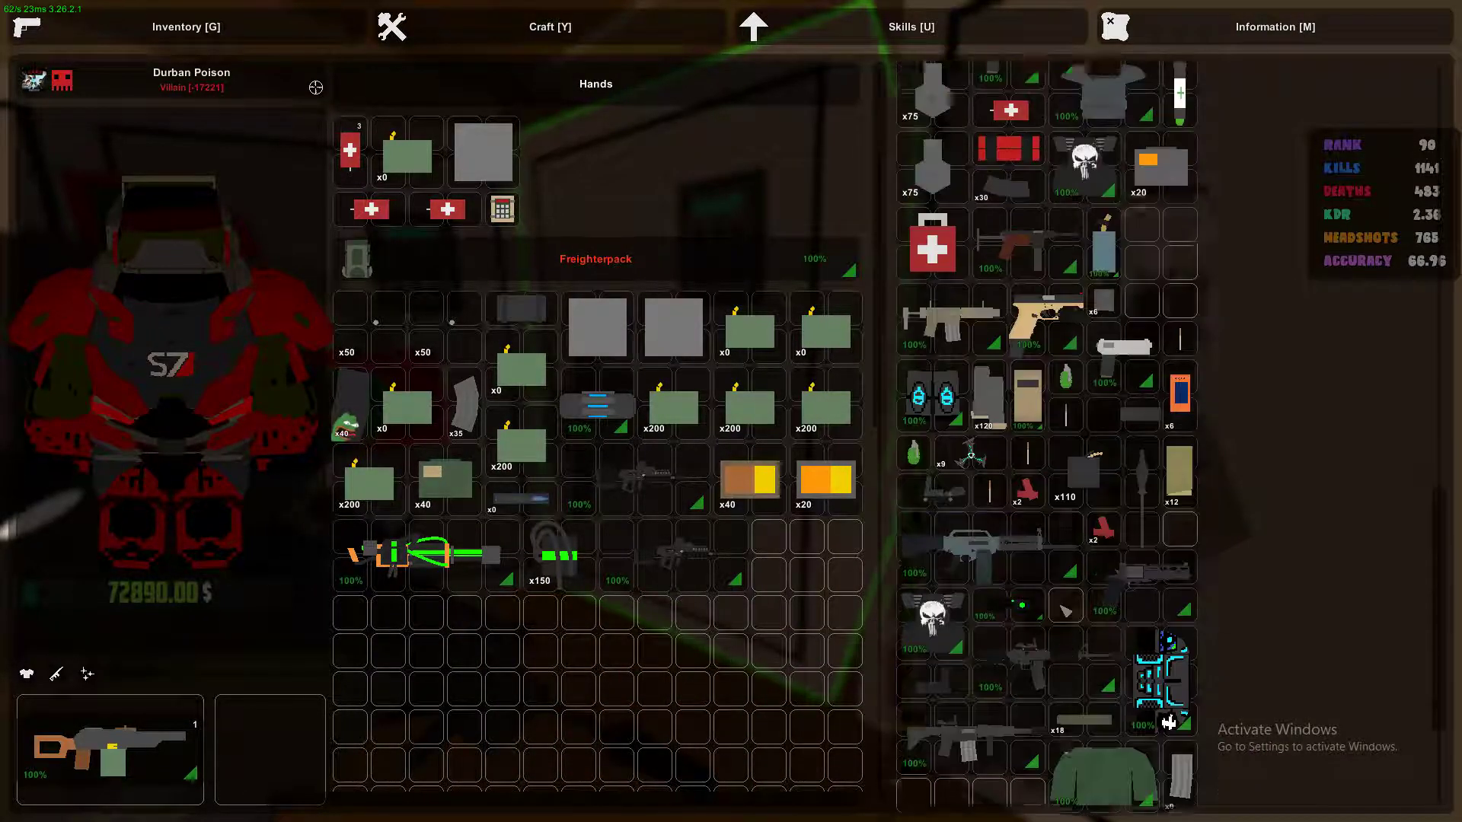
scroll(1062, 594, down, 5)
scroll(1071, 631, down, 5)
scroll(1071, 631, up, 5)
scroll(1072, 631, up, 5)
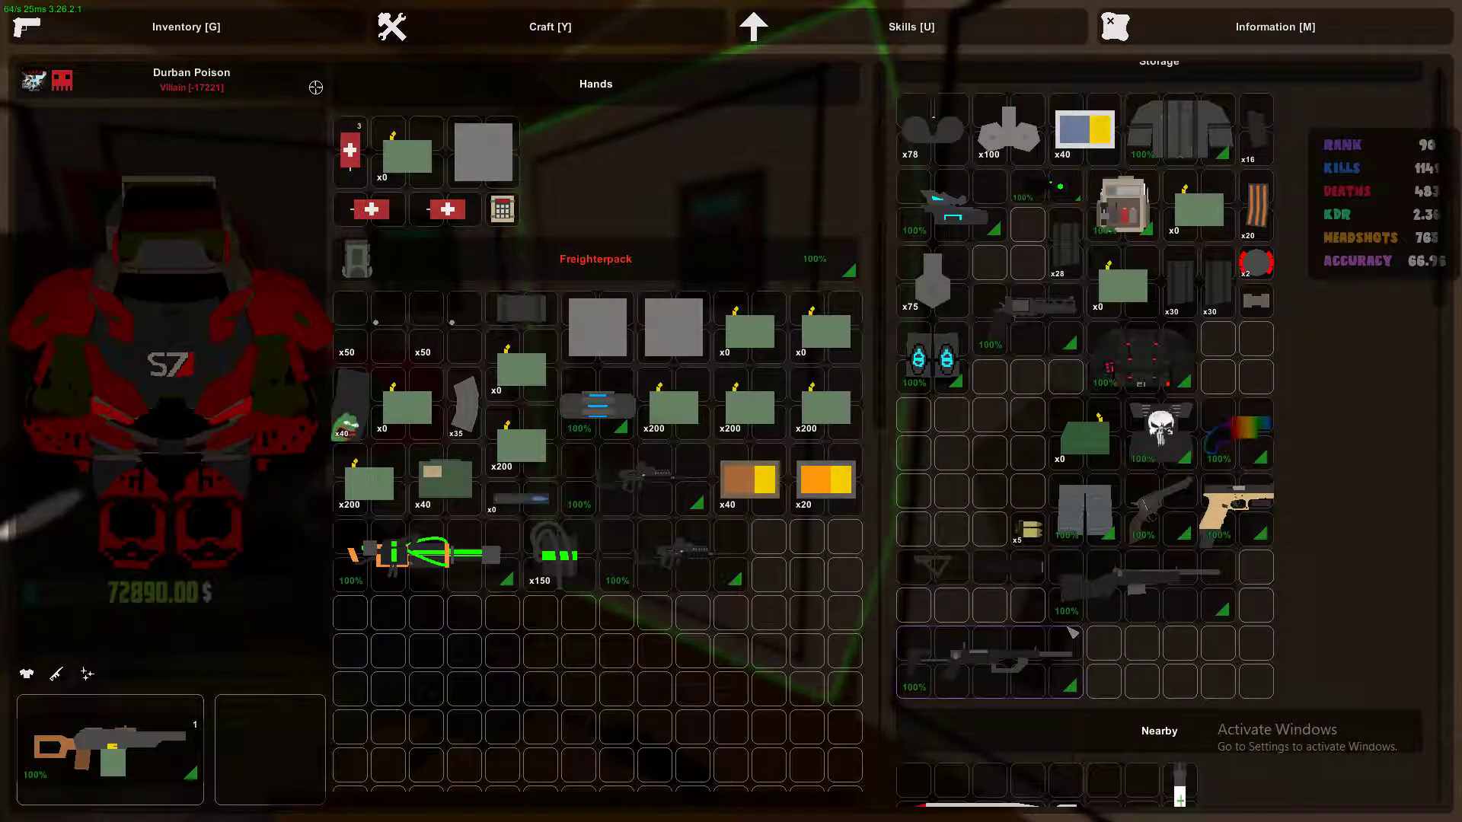
Loot the remaining rifles, grey pants, revolver, dark armour, goggles, ammo and tan backpack.
double_click(977, 661)
double_click(1143, 584)
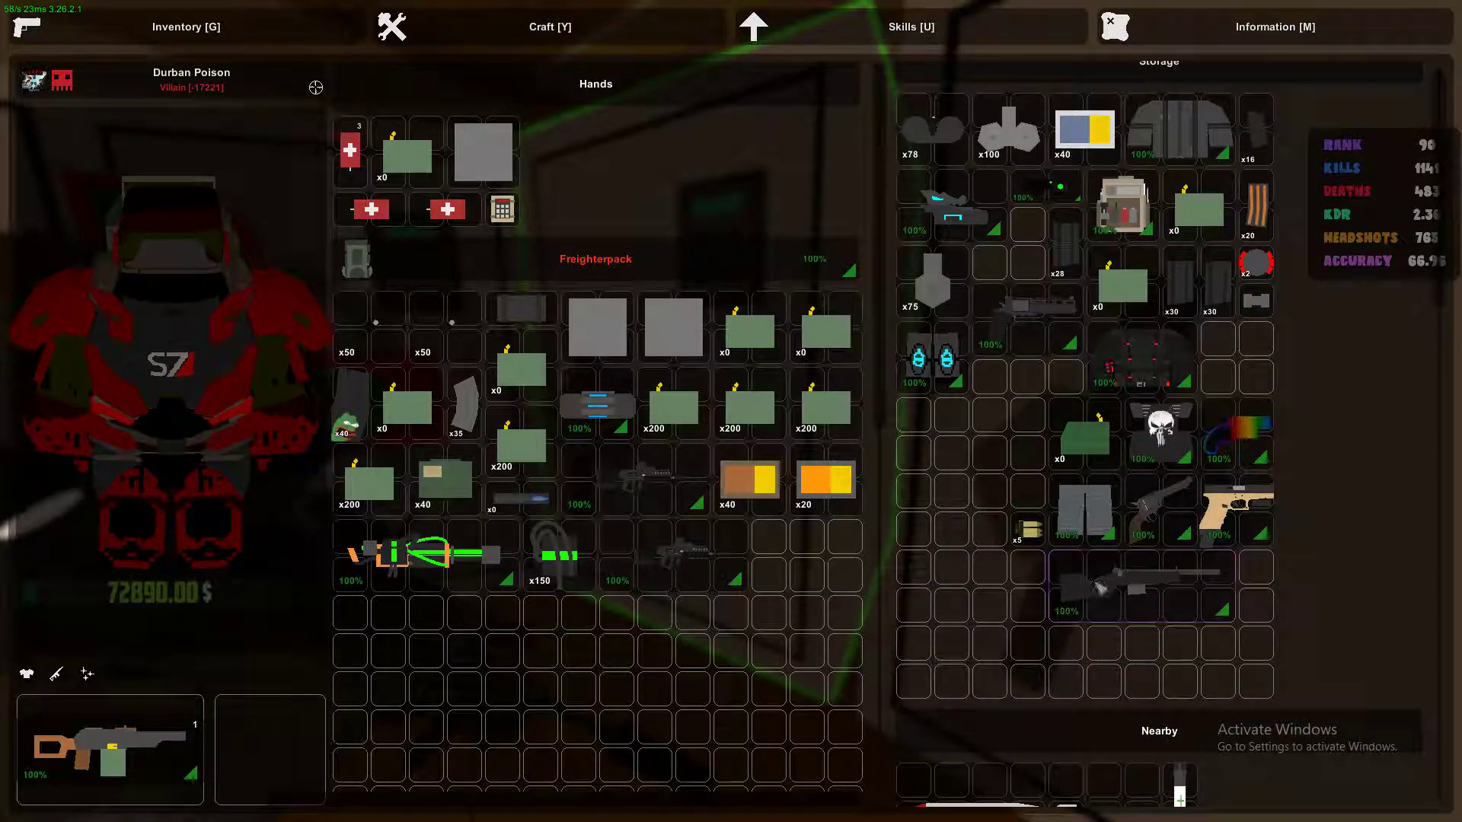
double_click(1083, 511)
double_click(1083, 435)
double_click(1161, 434)
double_click(1160, 510)
double_click(1237, 434)
double_click(1236, 508)
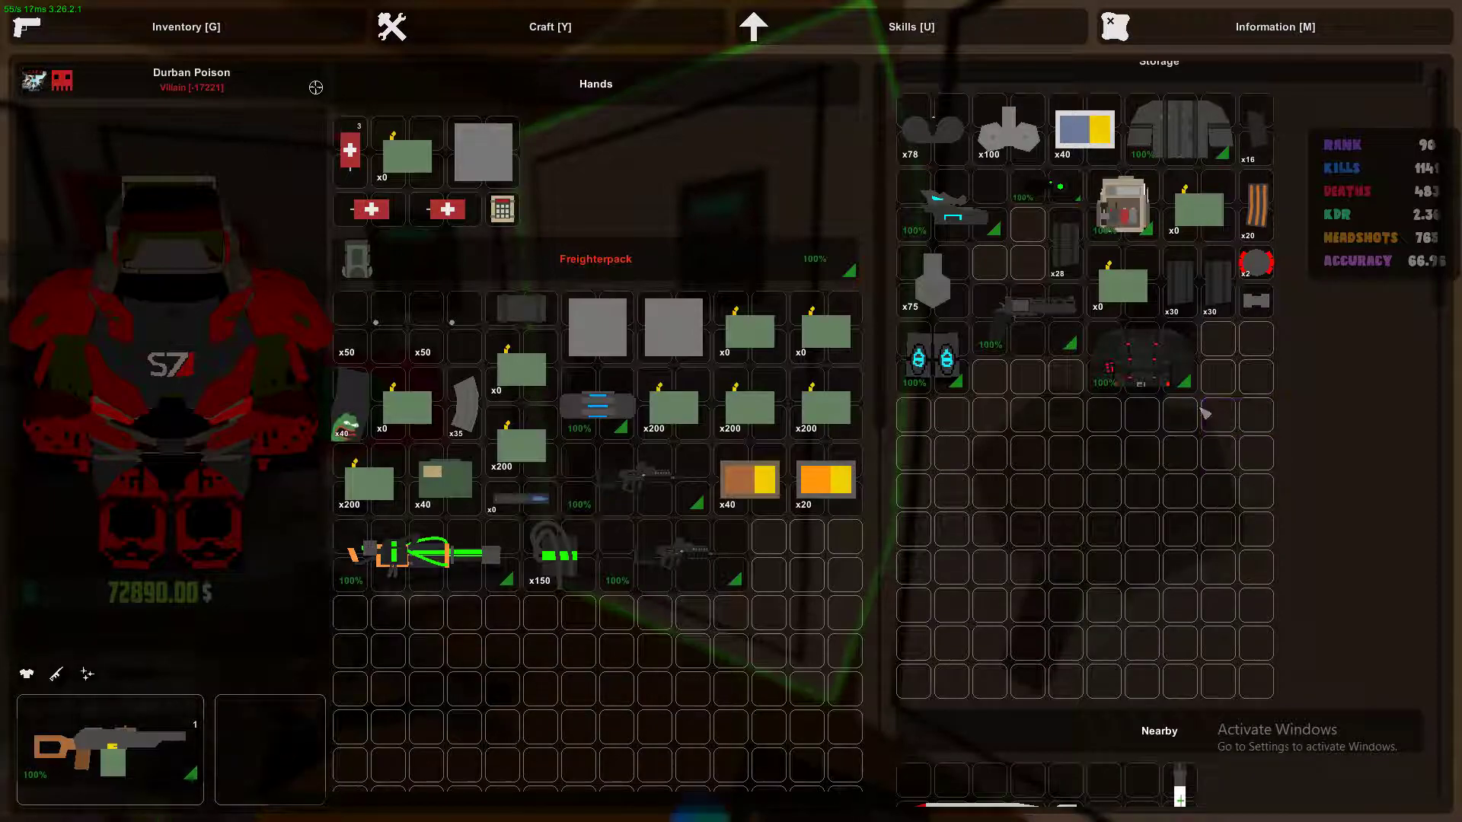
double_click(1142, 366)
double_click(965, 348)
double_click(949, 295)
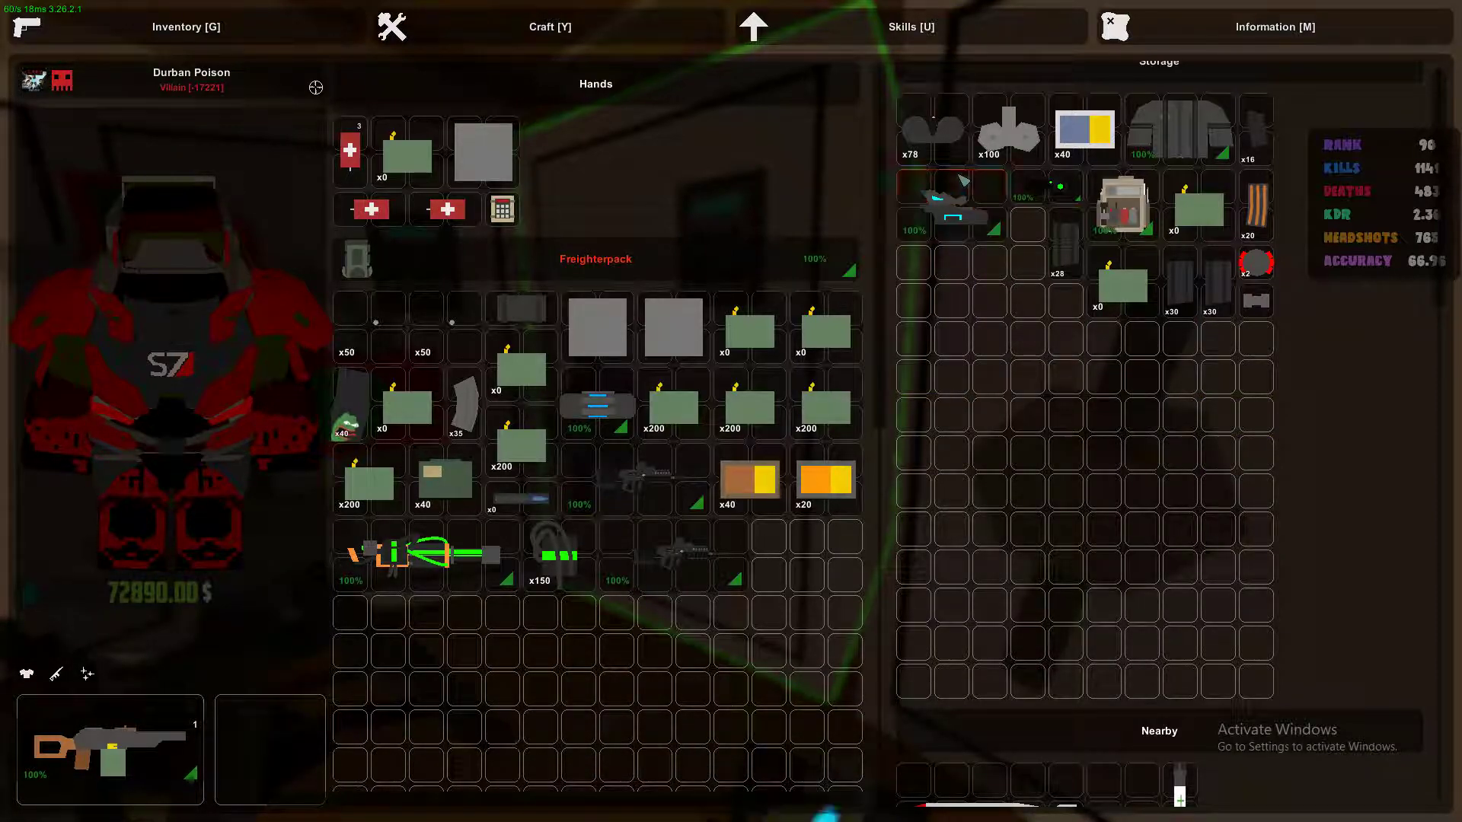
double_click(963, 181)
double_click(932, 132)
double_click(1008, 131)
double_click(1083, 130)
double_click(1067, 242)
double_click(1123, 206)
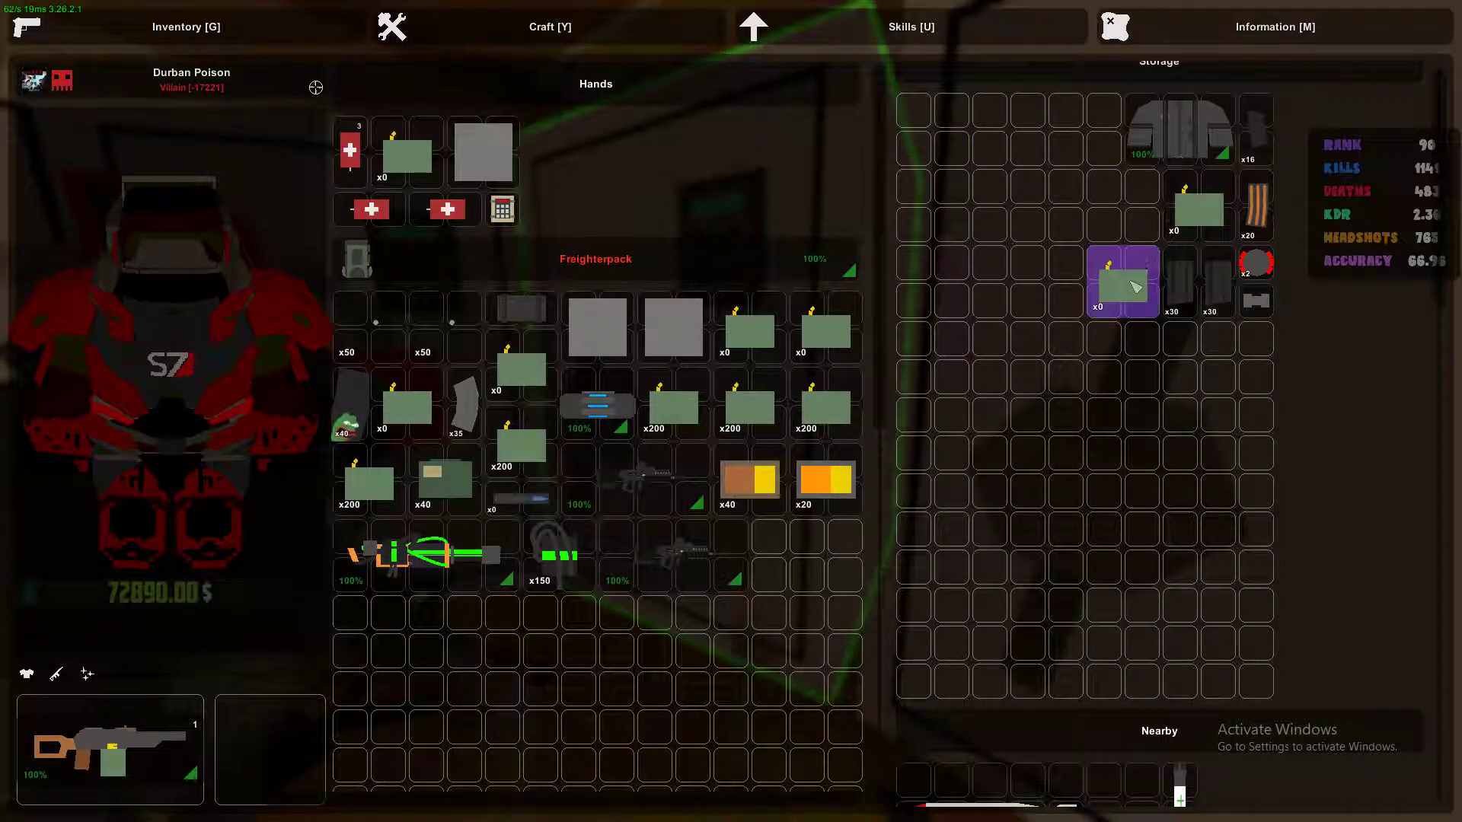
double_click(1124, 286)
double_click(1200, 217)
double_click(1218, 274)
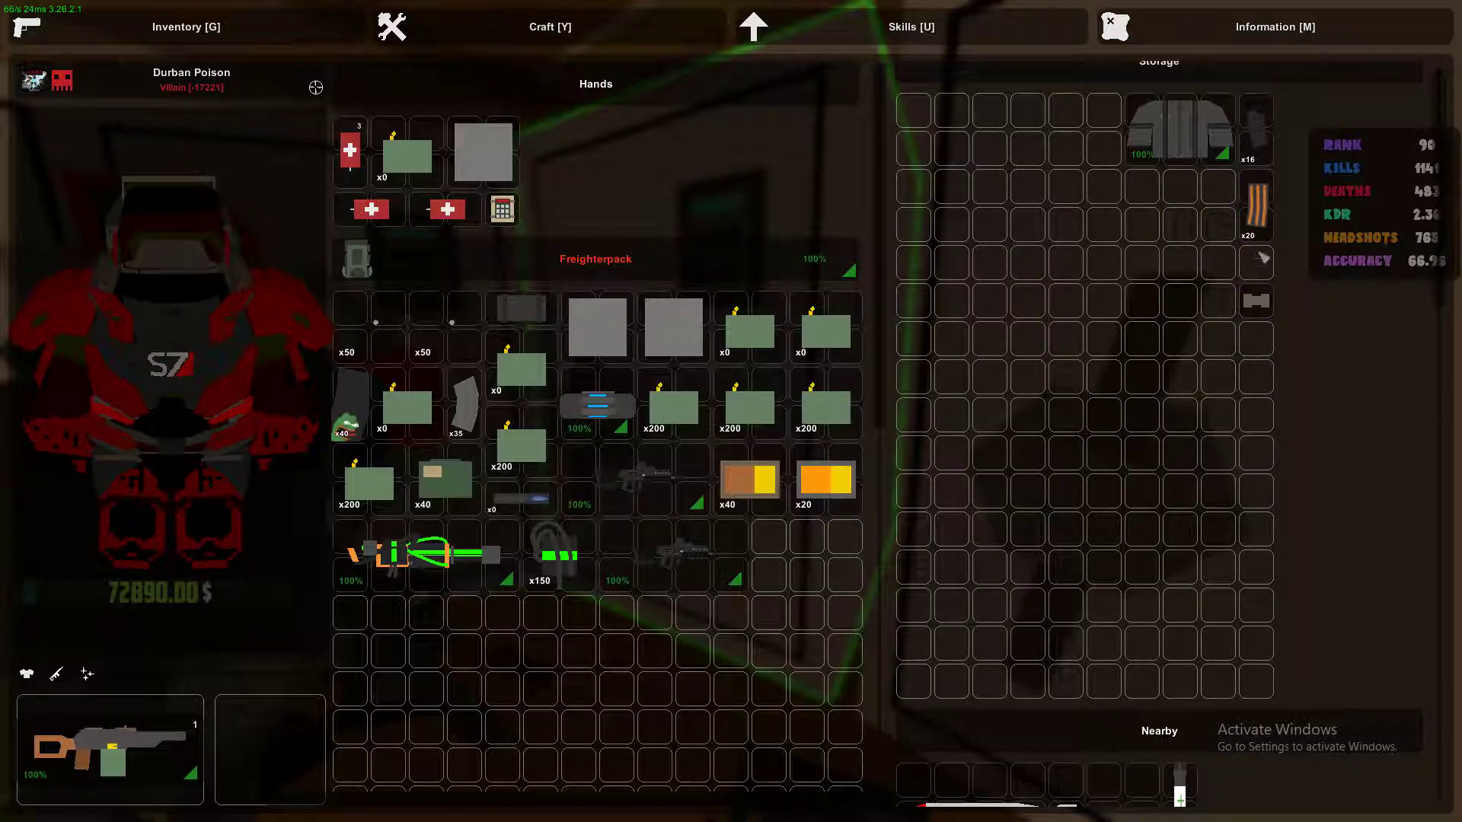
double_click(1198, 150)
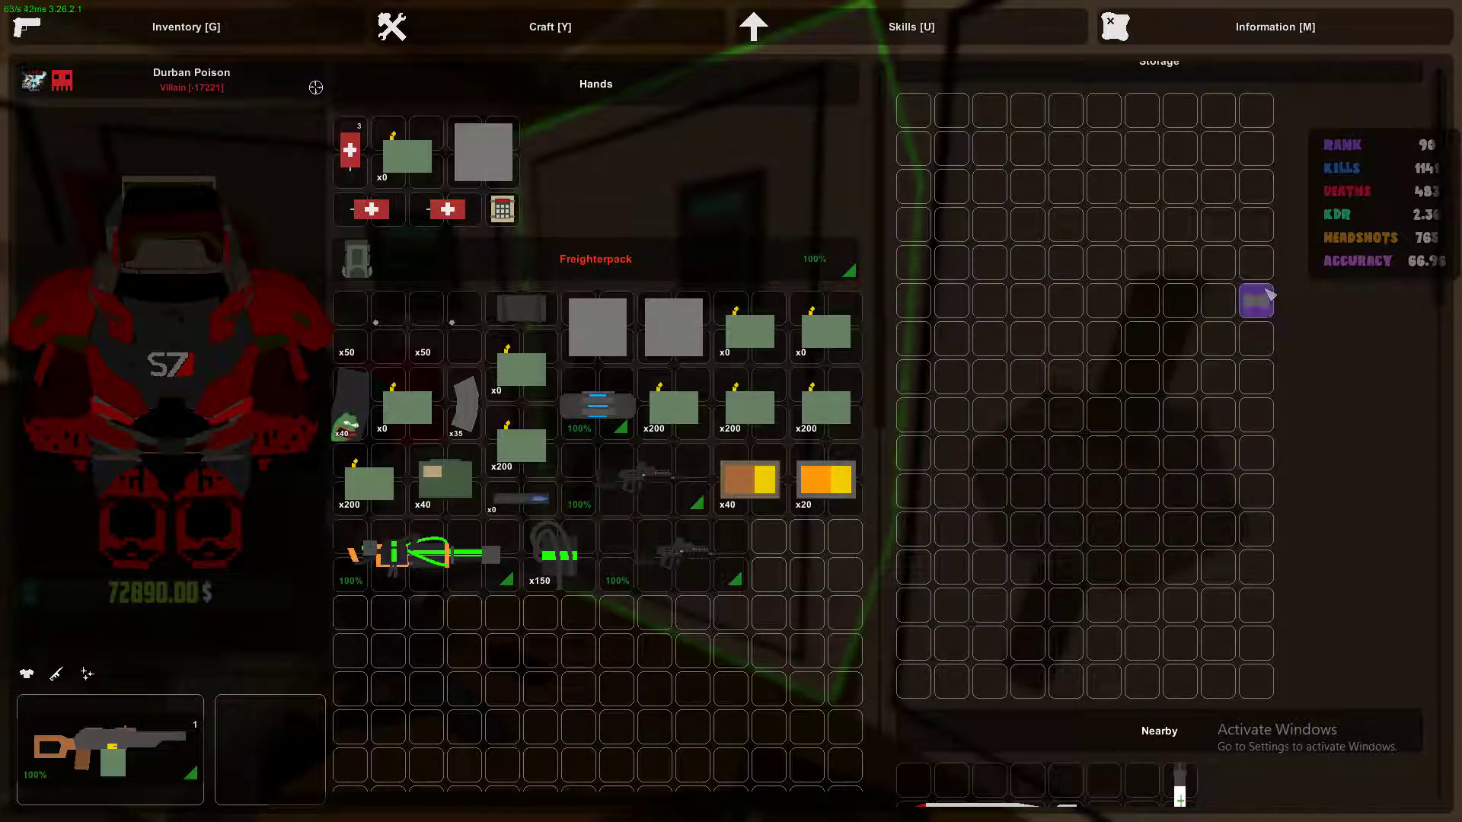
double_click(1257, 300)
key(g)
Take the jacket, green launcher, assault rifles, RPG and sniper rifle from the next safe.
key(f)
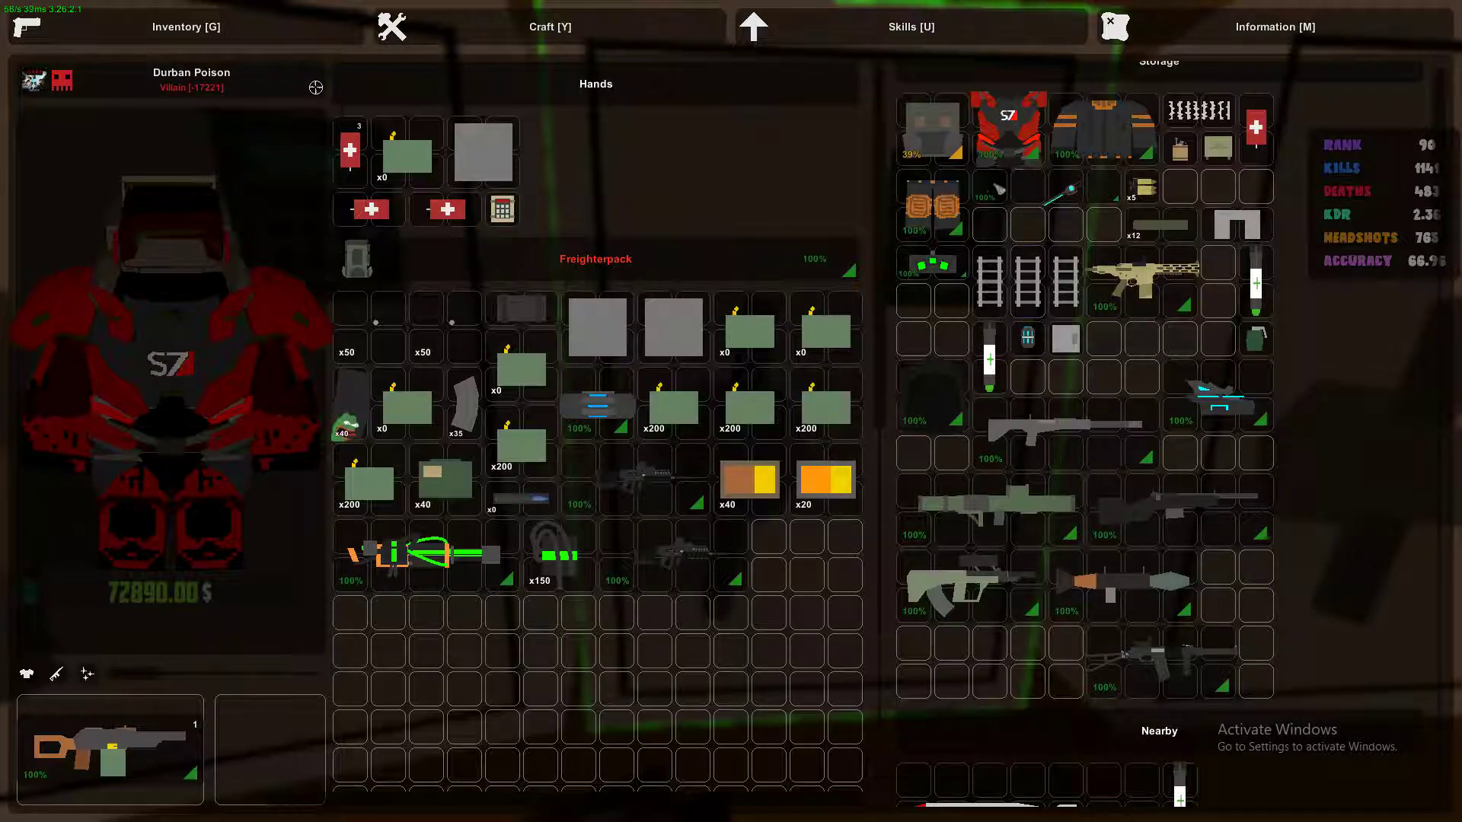
double_click(1084, 142)
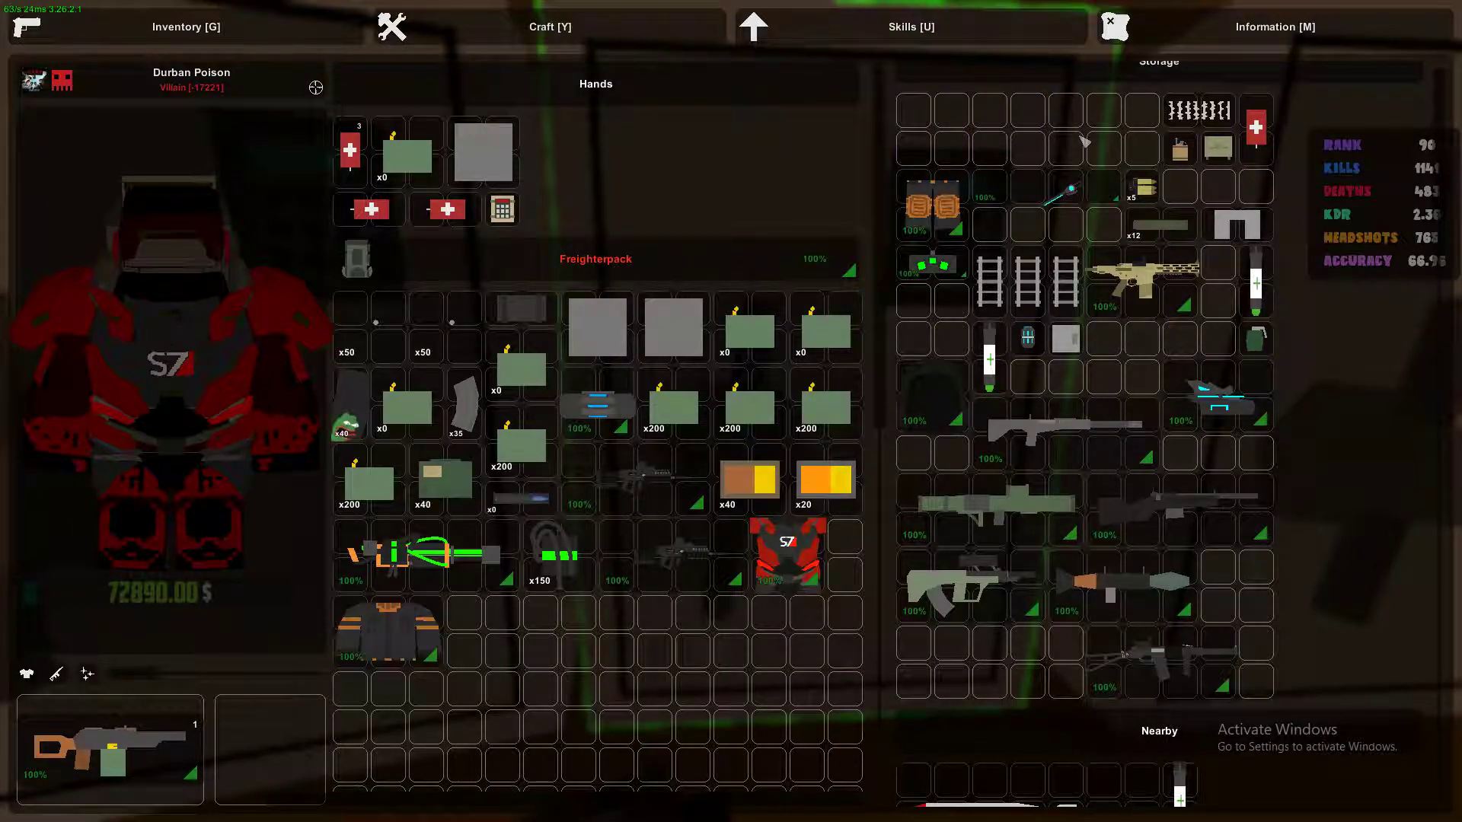
double_click(933, 205)
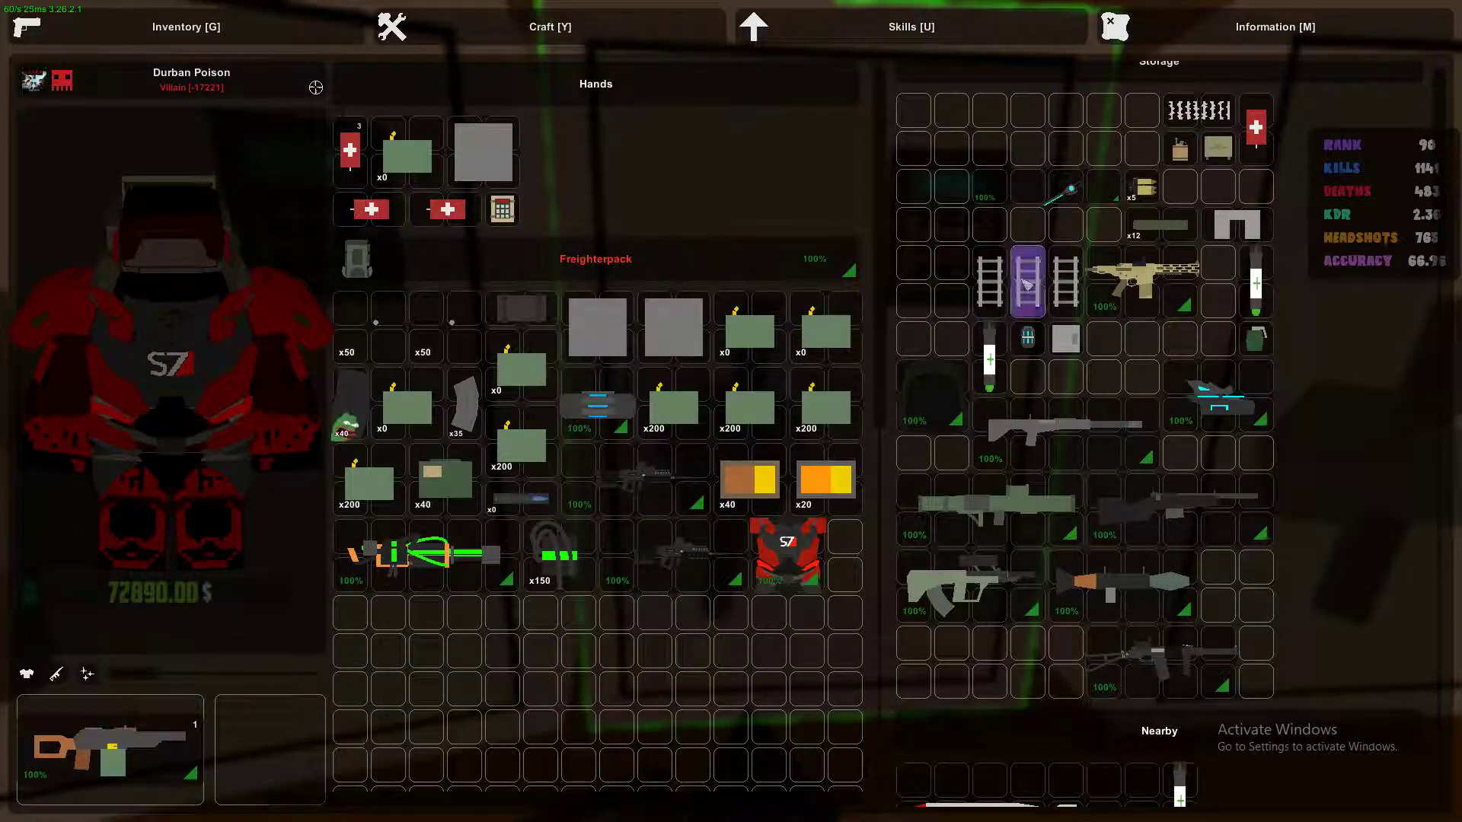
double_click(1063, 288)
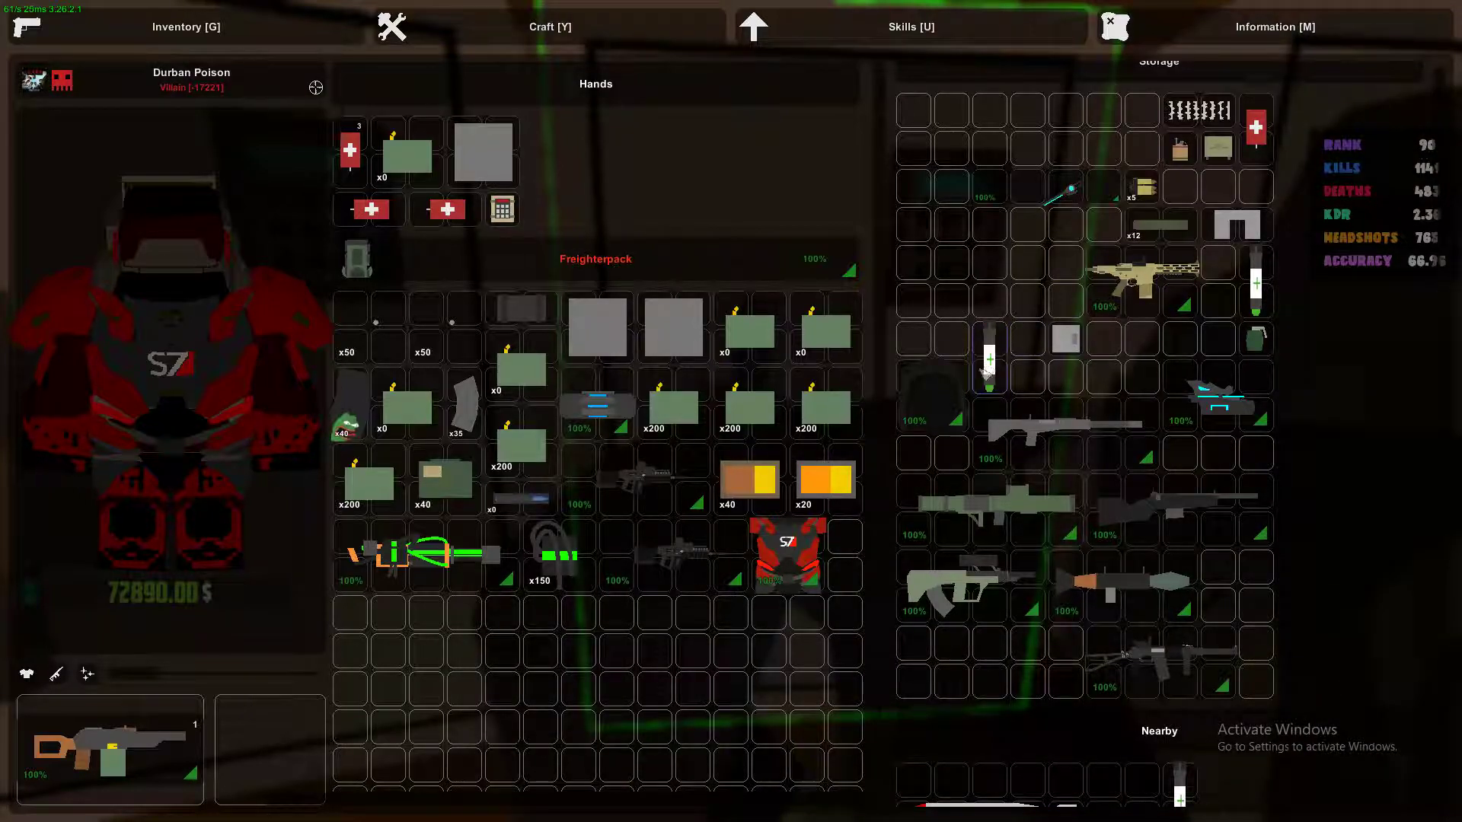
double_click(960, 510)
double_click(971, 581)
double_click(1120, 583)
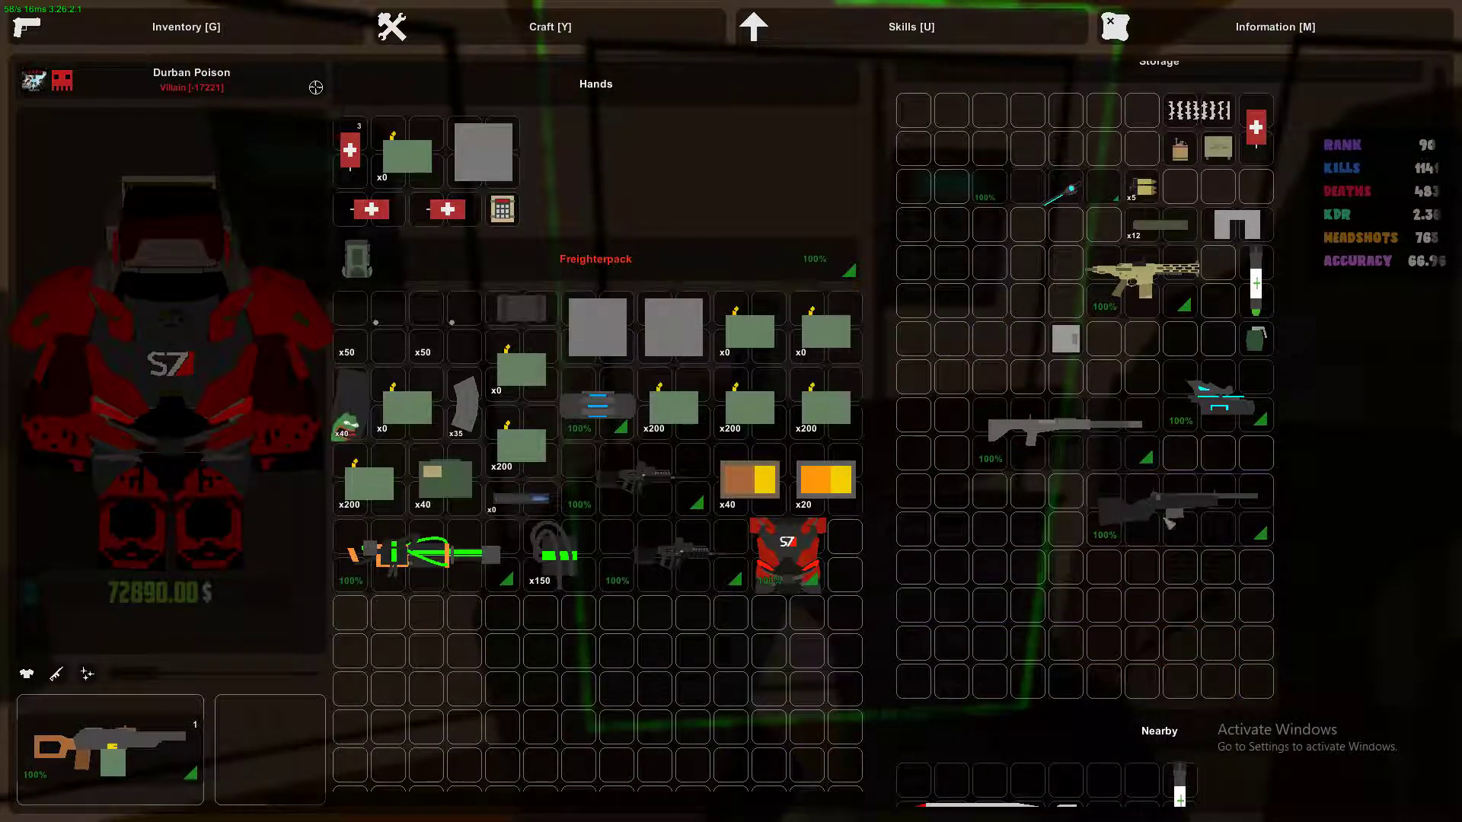
double_click(1177, 503)
double_click(1073, 343)
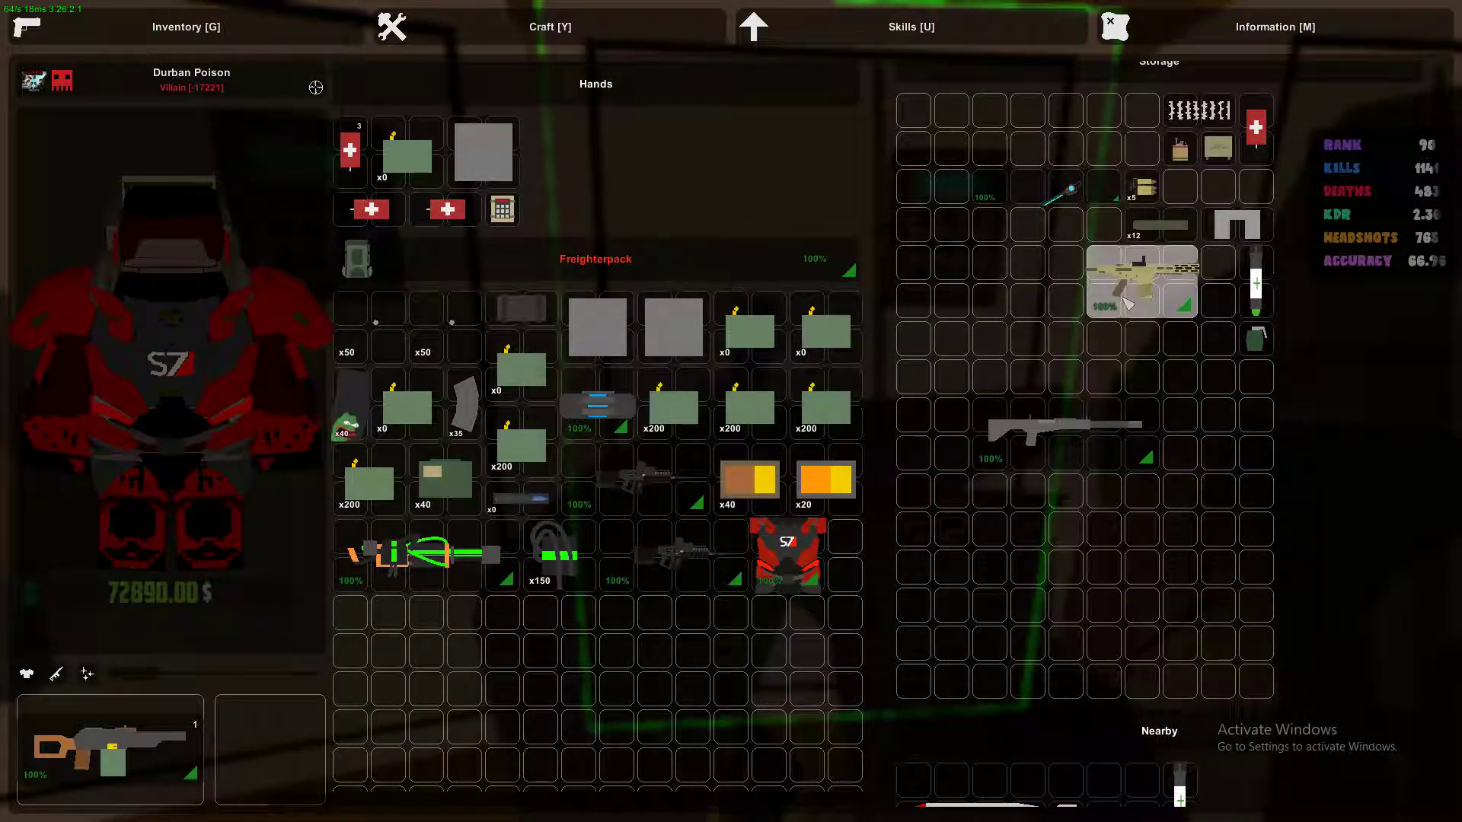
double_click(1142, 279)
double_click(1155, 226)
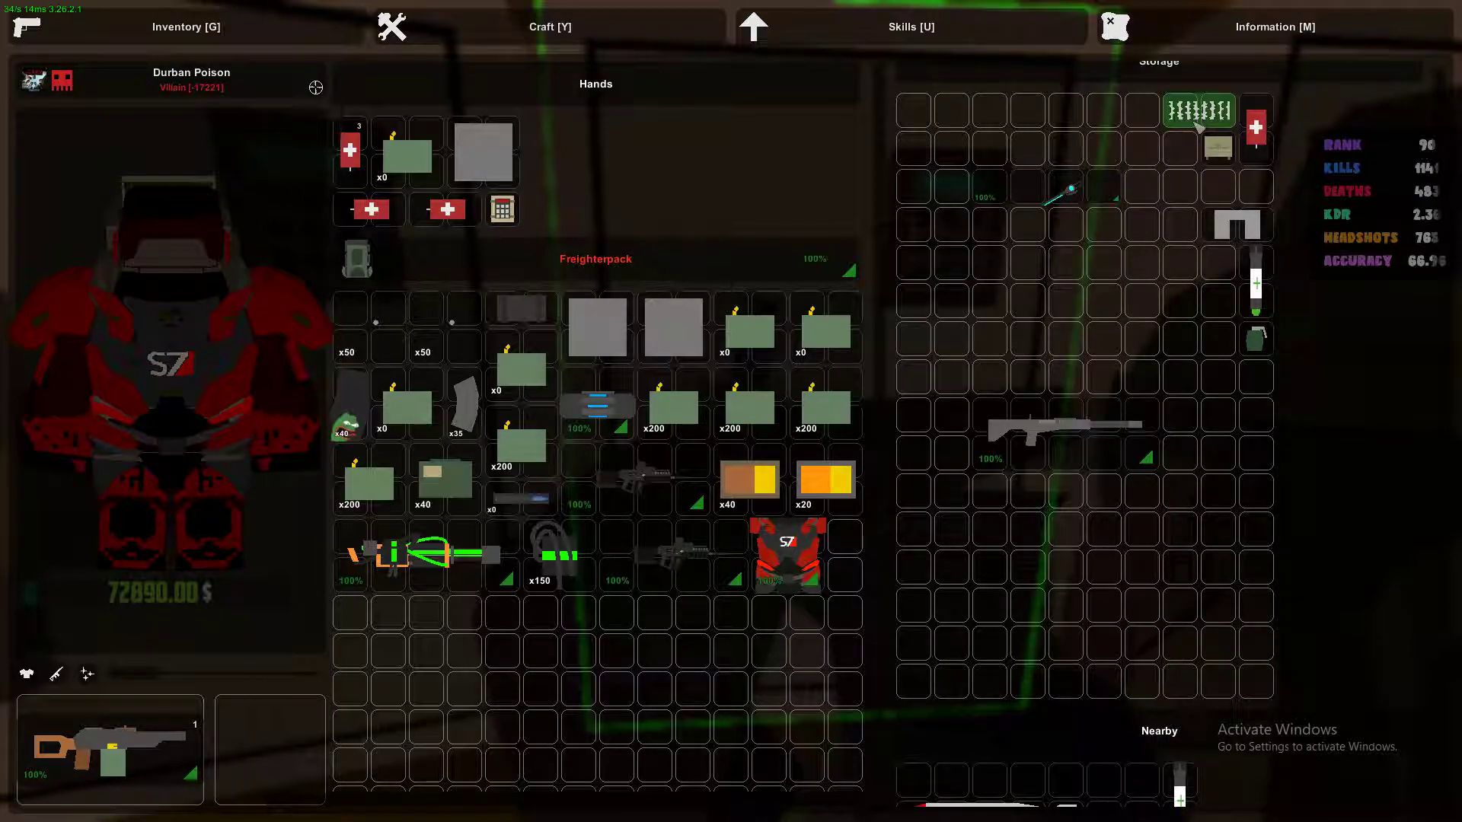
double_click(1257, 338)
Loot the yellow vest, red armour pants, jacket, guns and rifle from the next safe.
key(g)
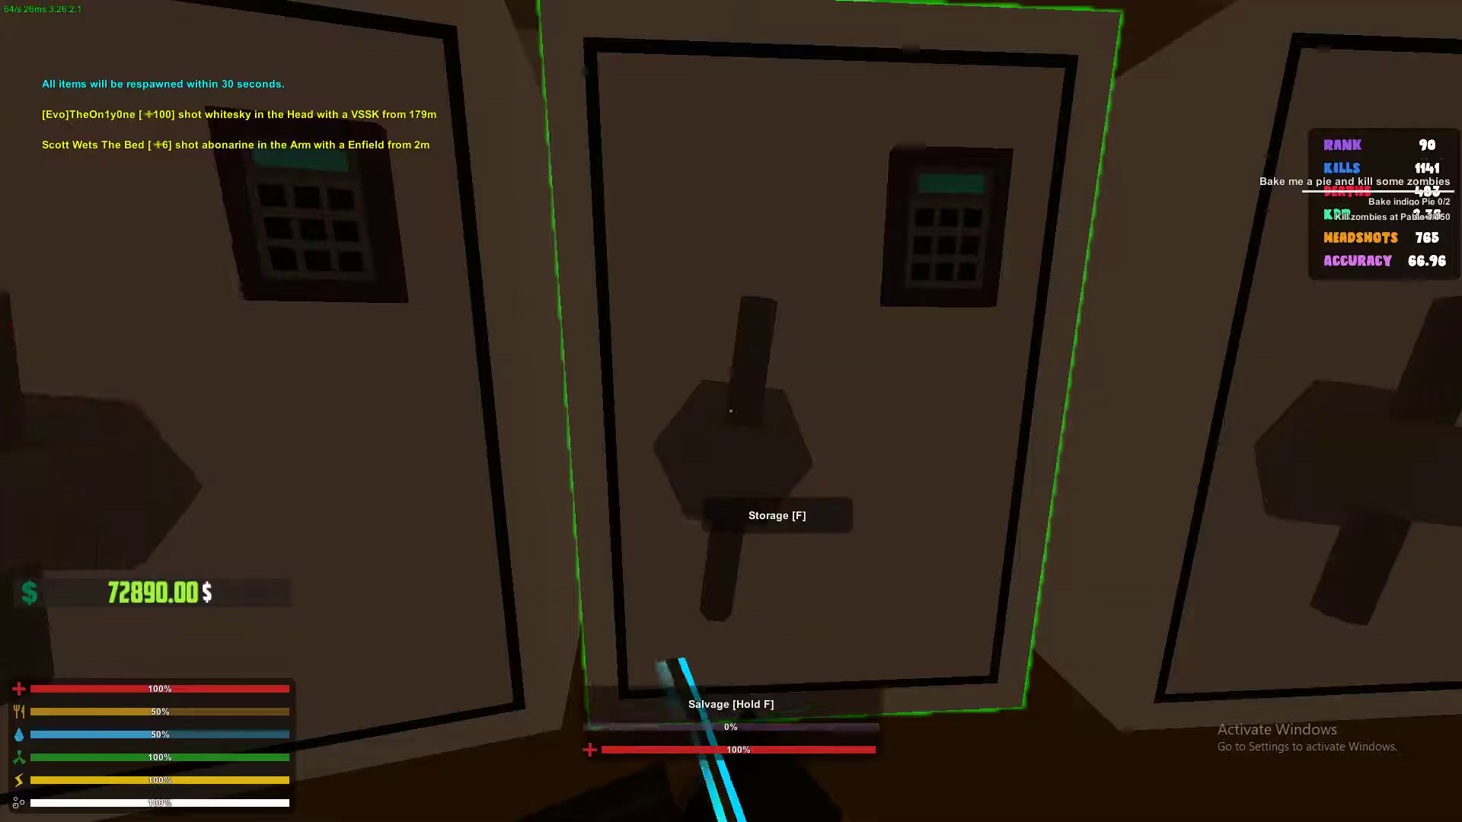
key(f)
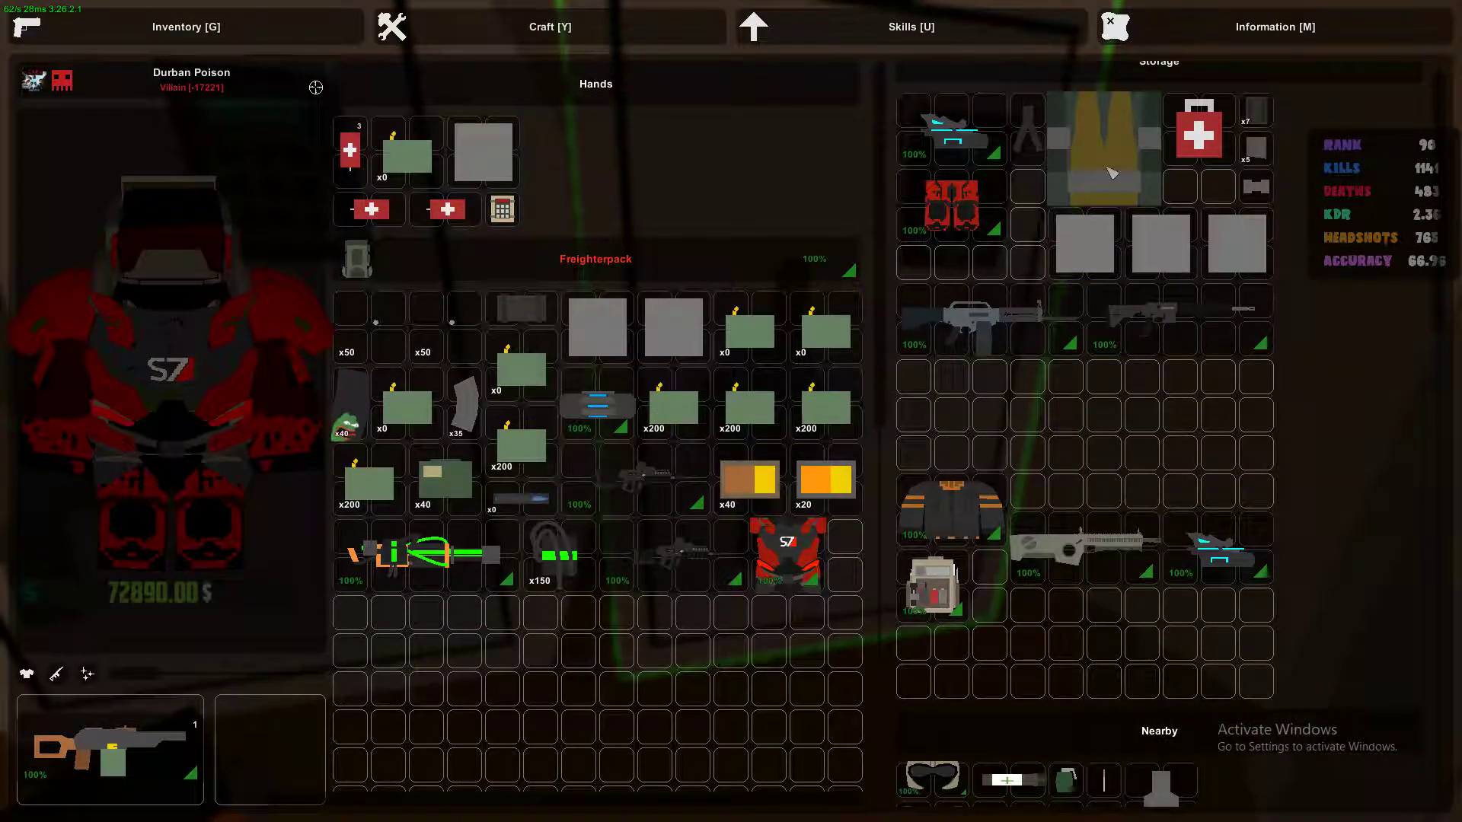
double_click(1110, 172)
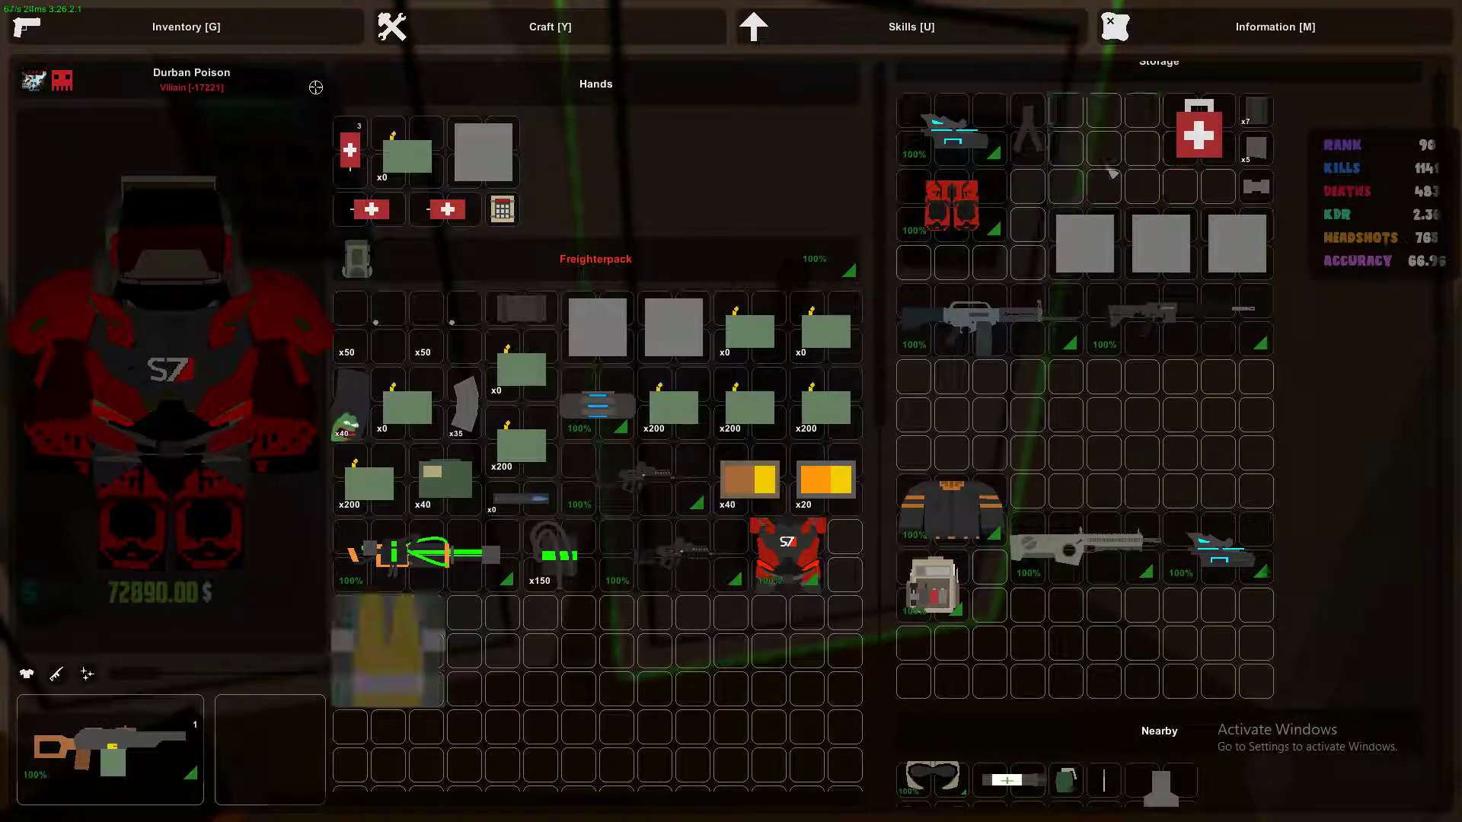
double_click(952, 212)
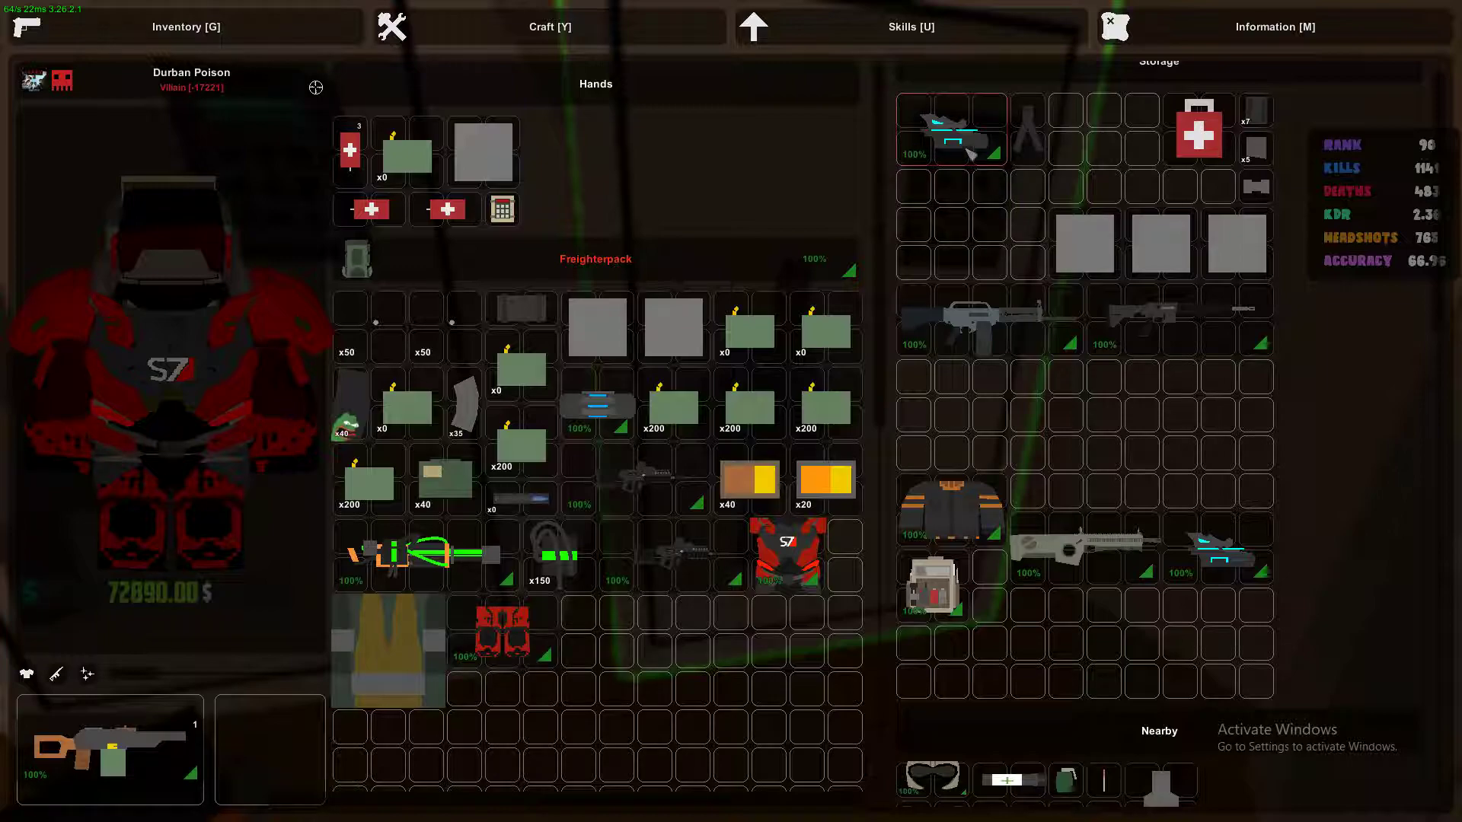
double_click(980, 560)
double_click(1144, 254)
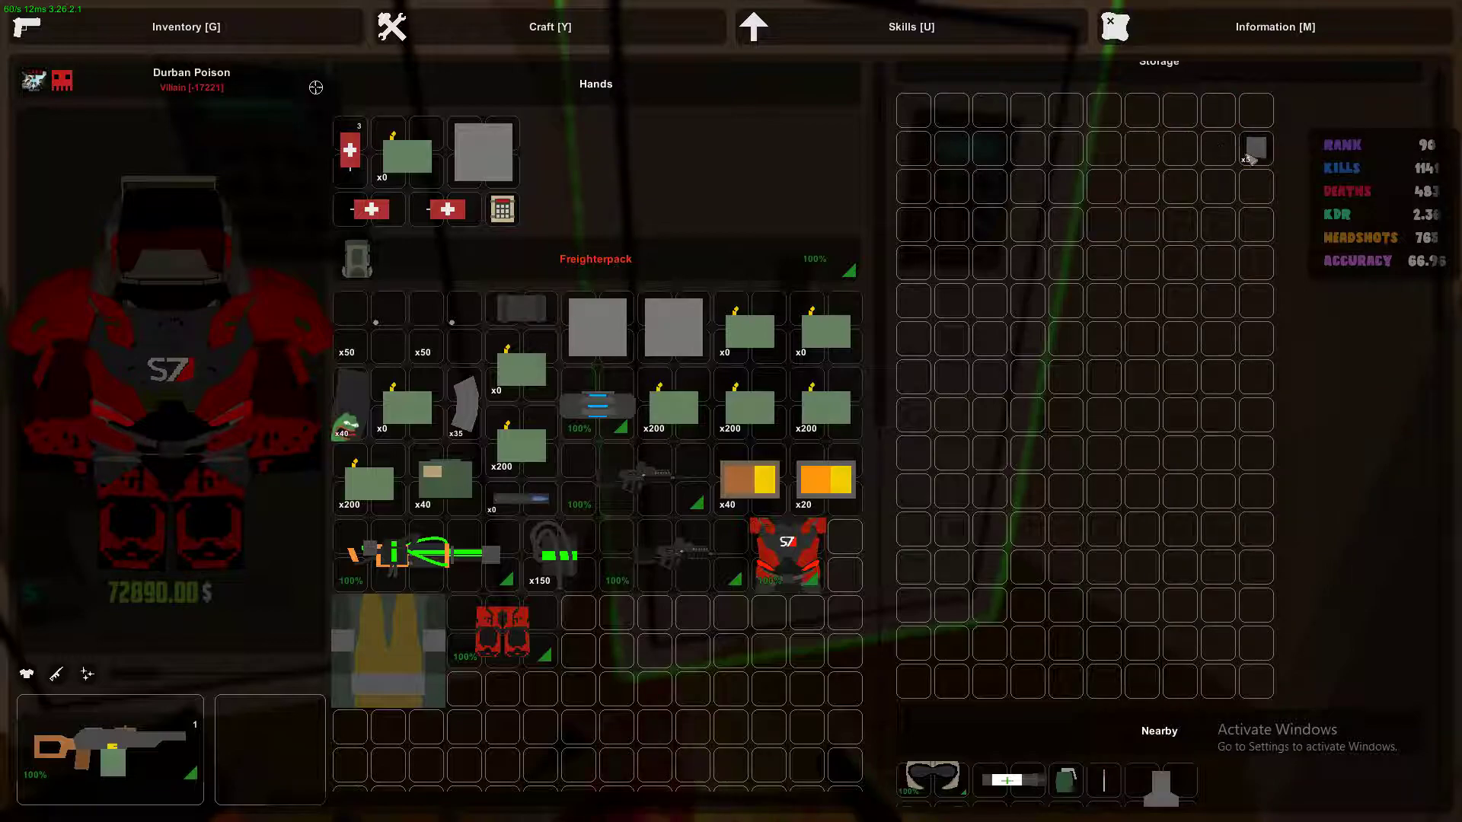
Check the nearby items in the inventory, then close it.
key(g)
key(g)
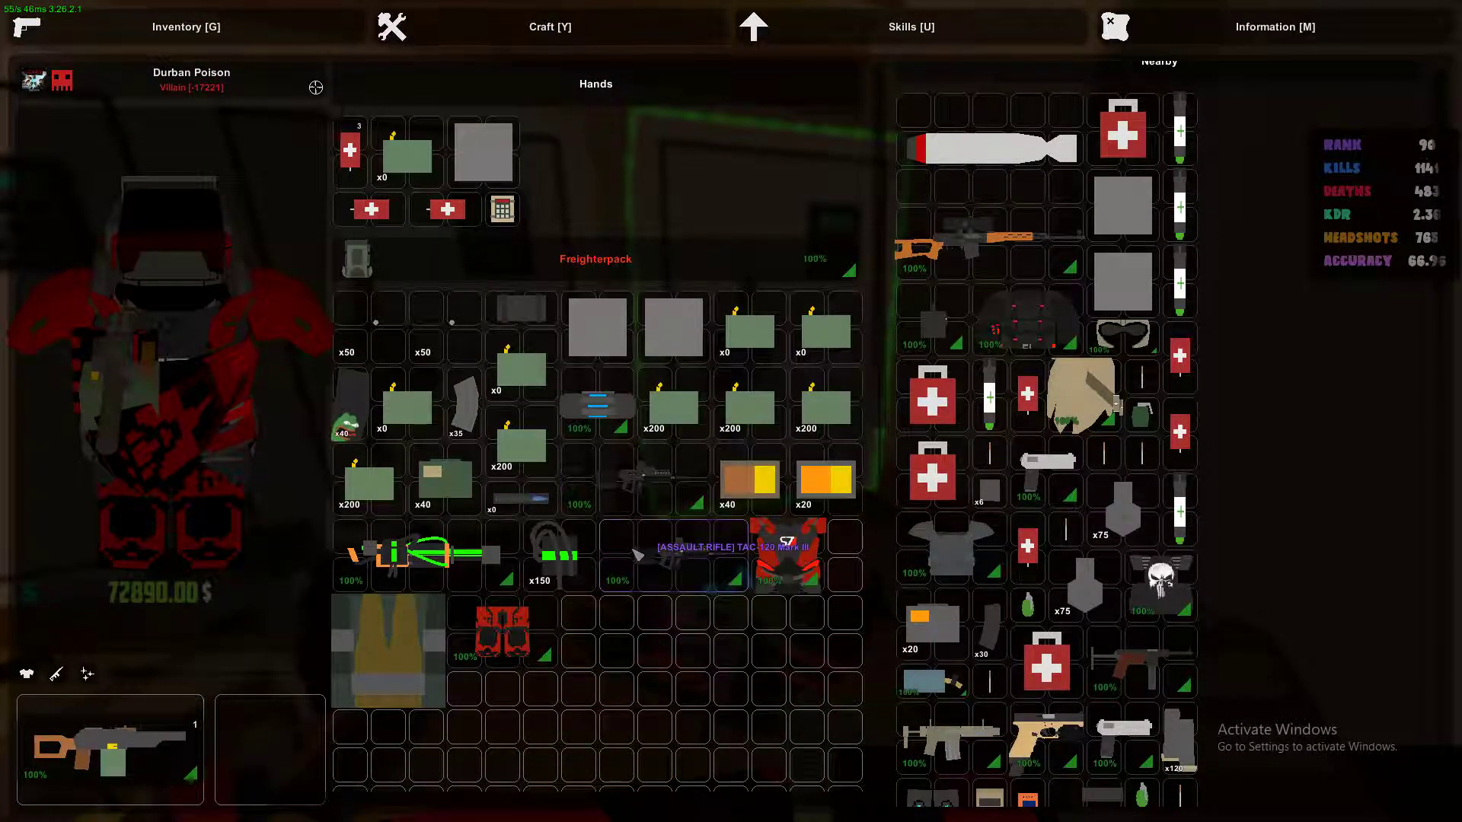
click(671, 512)
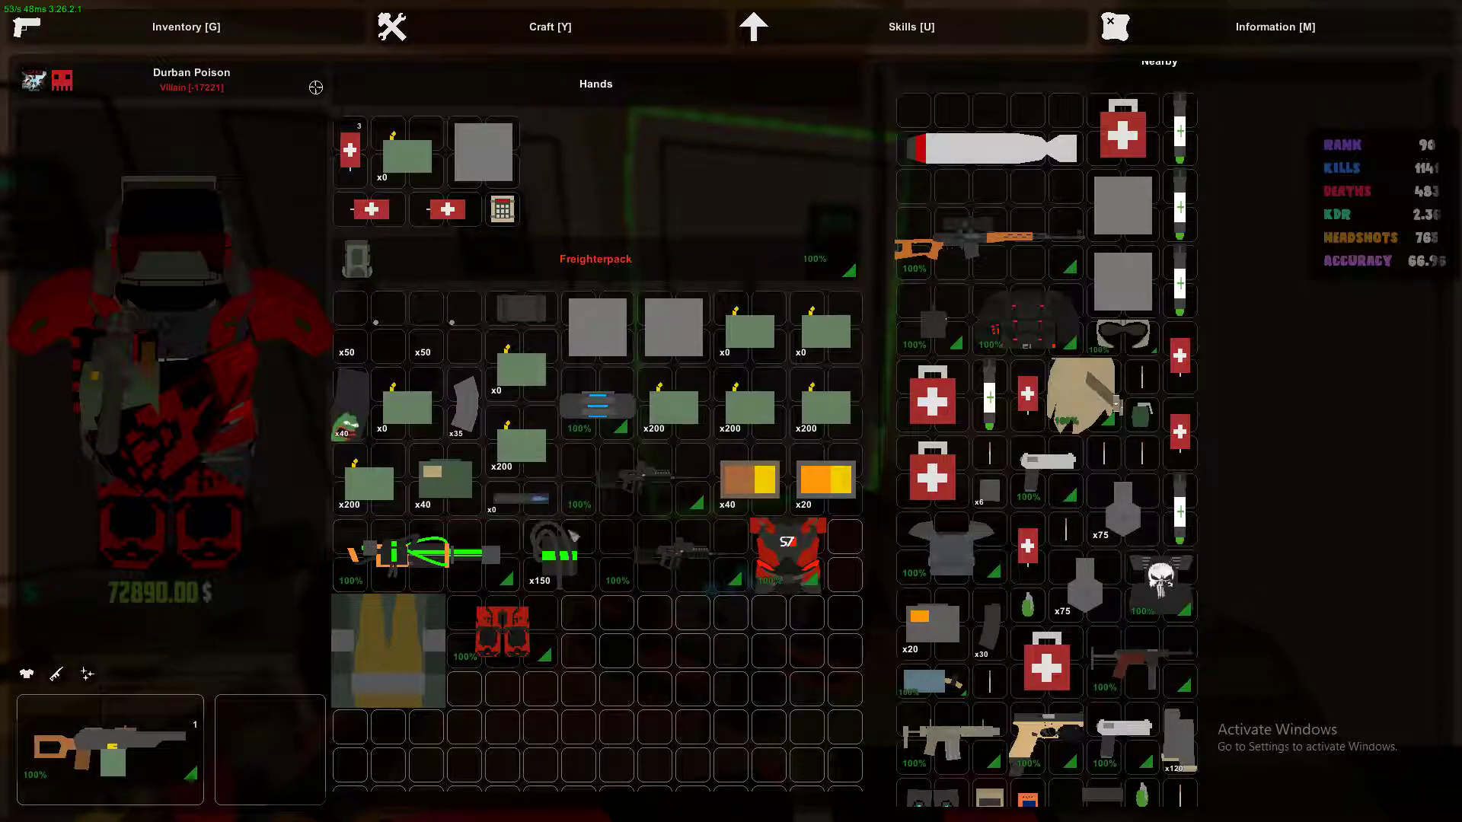
key(g)
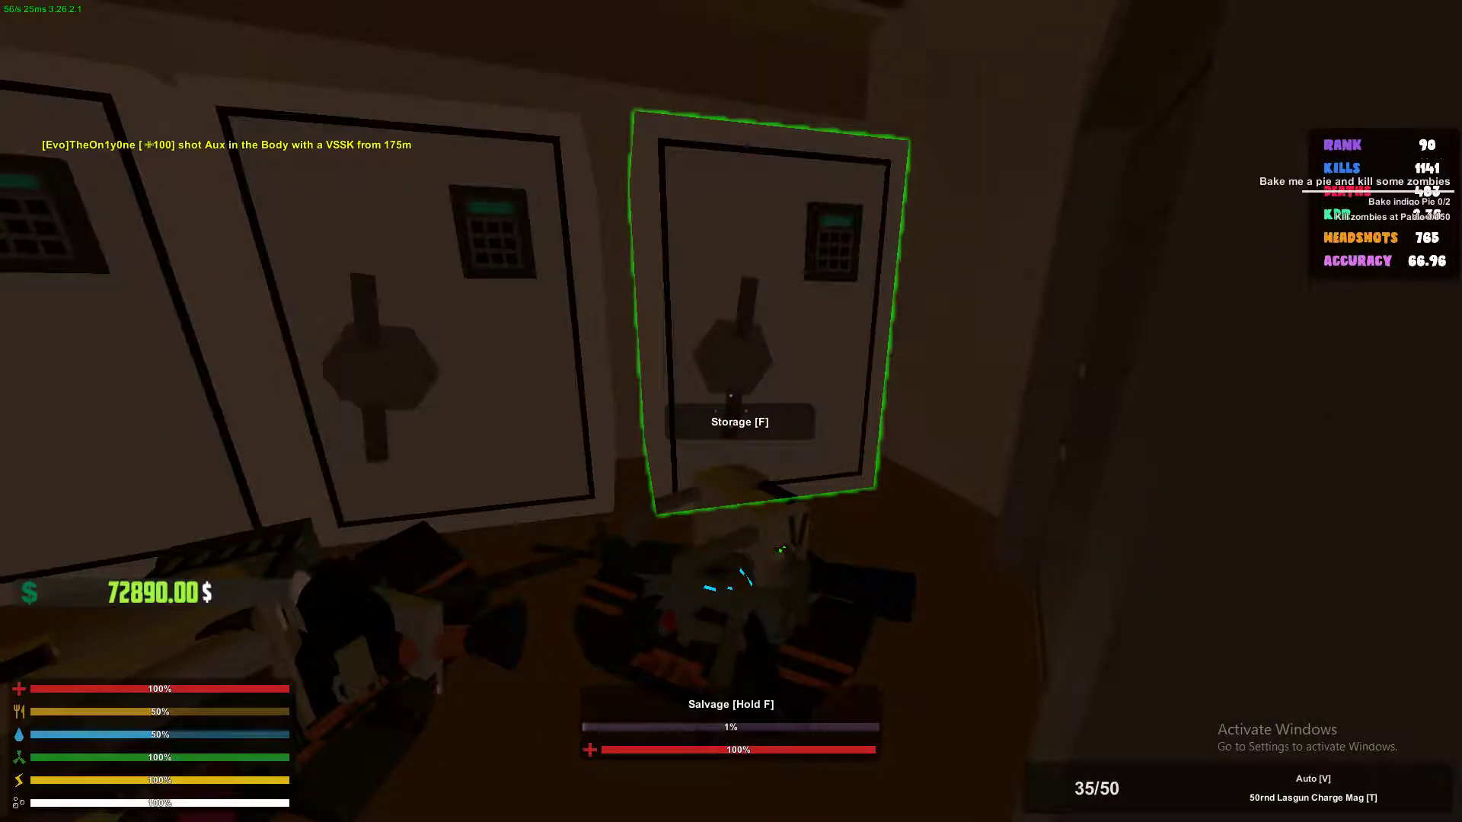
Check the empty safe, then go through the door into the locker room.
key(f)
key(g)
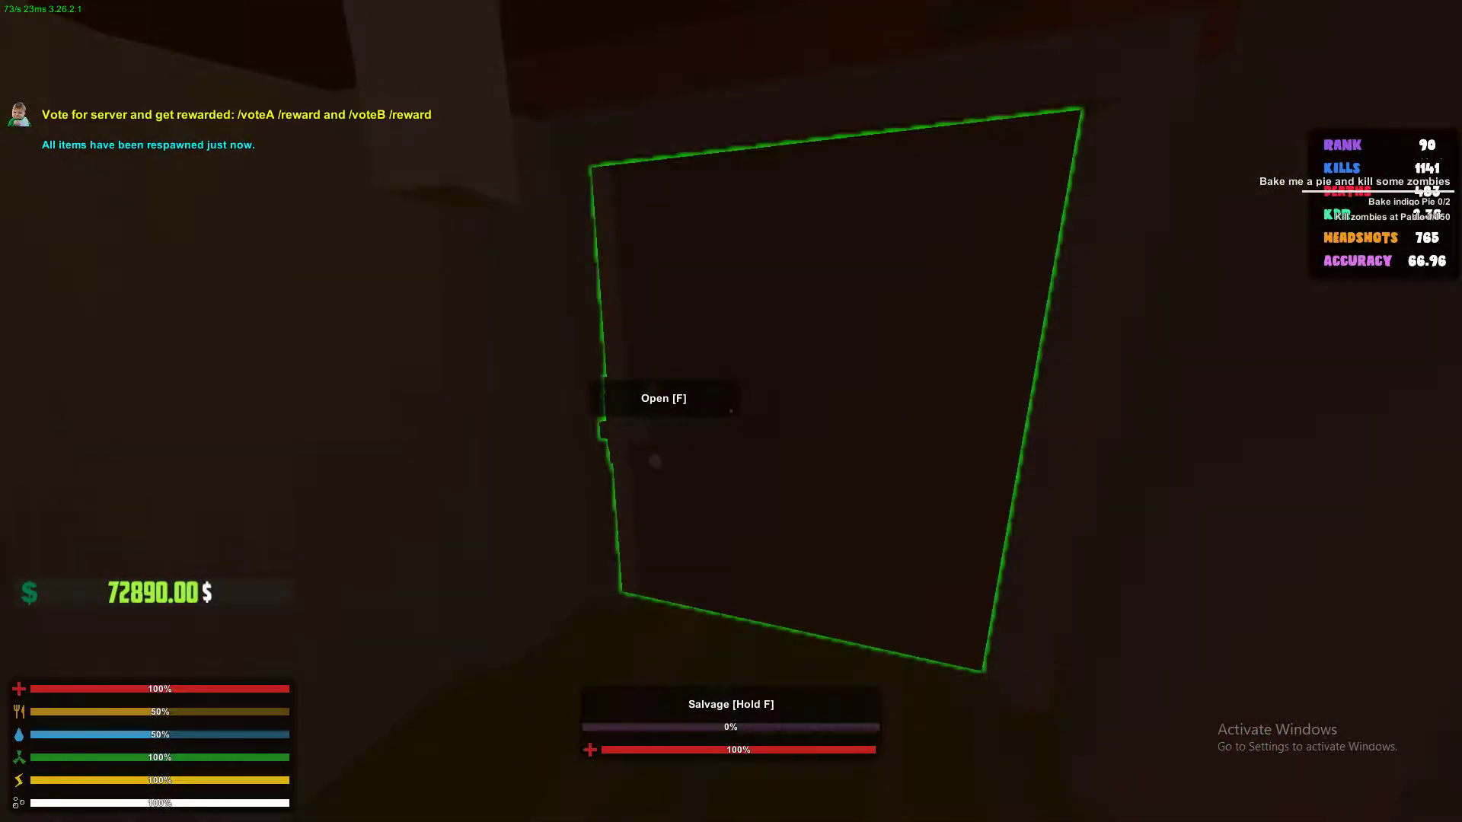
key(e)
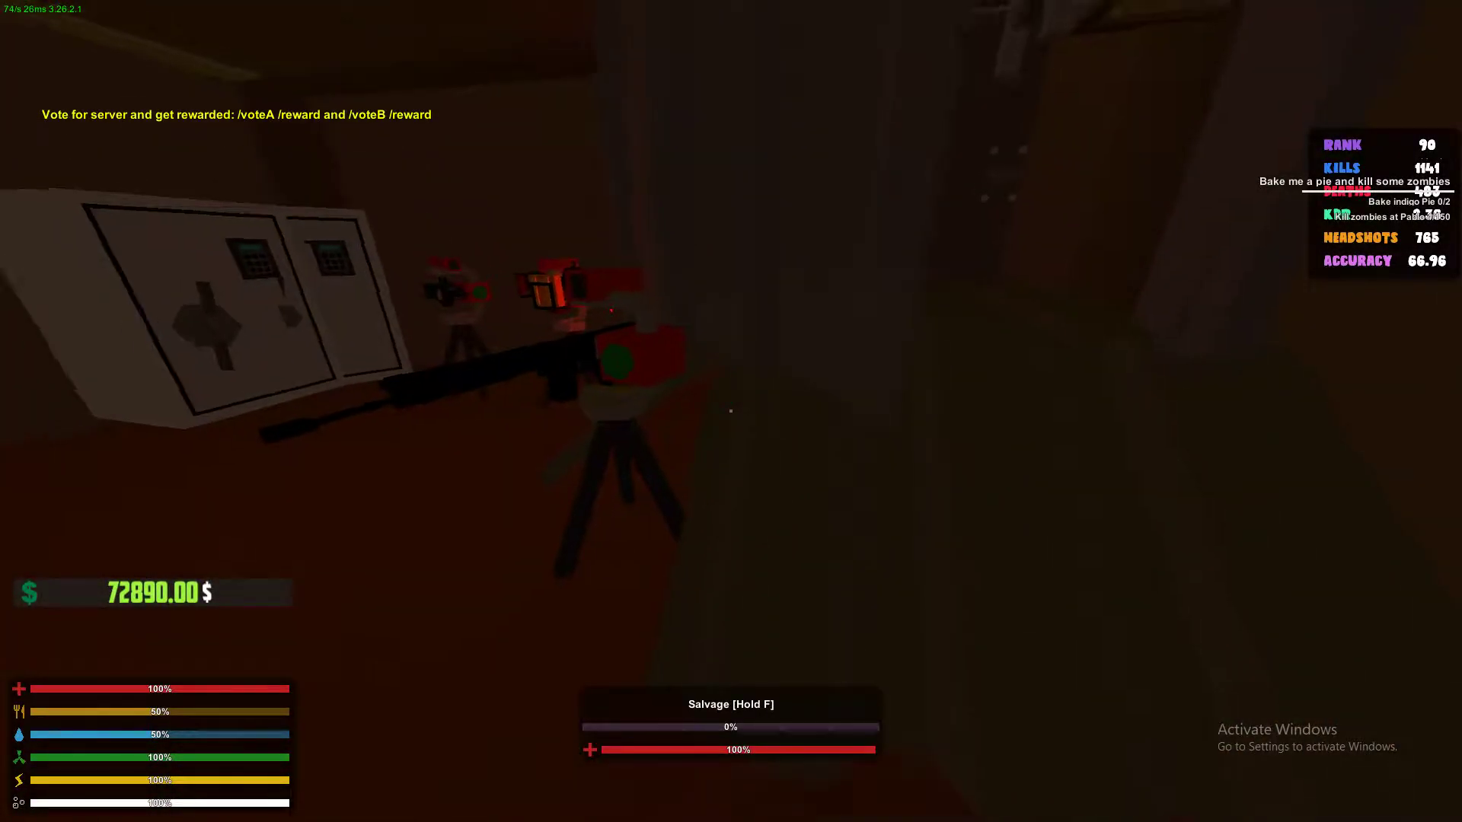
key(g)
key(g)
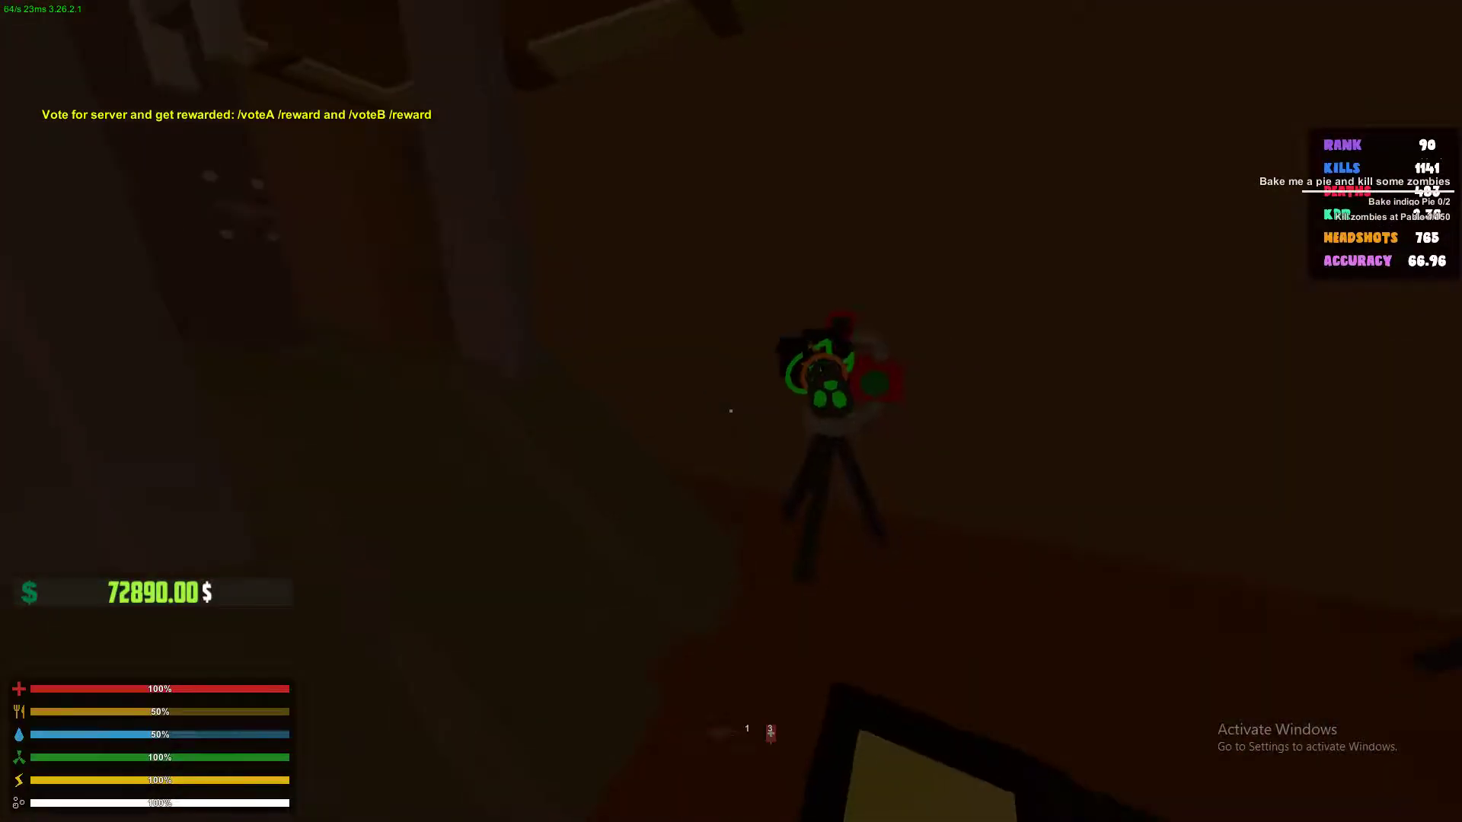
Take the green gun and another gun from two lockers.
key(f)
double_click(970, 154)
key(g)
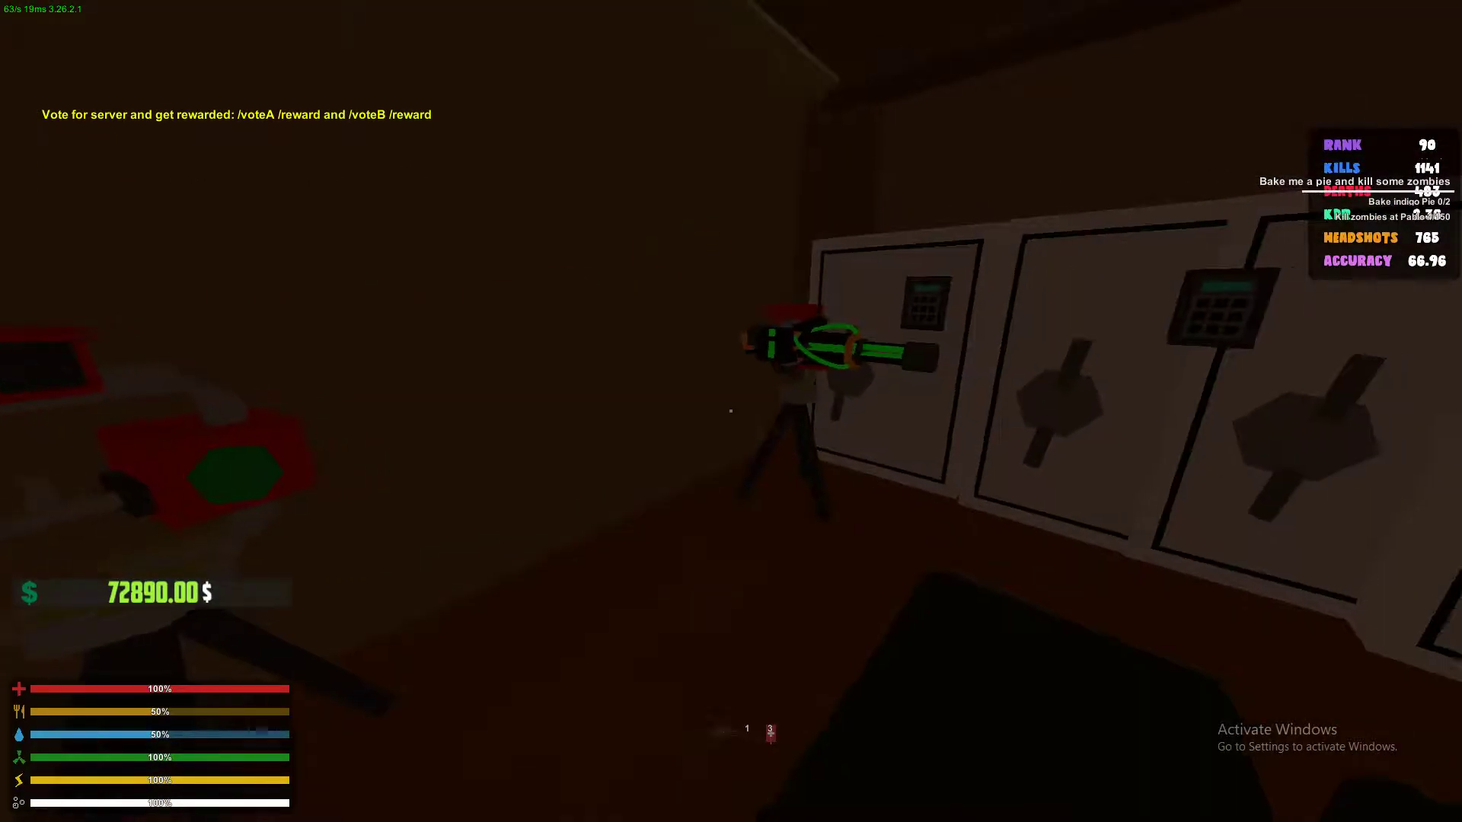
key(f)
double_click(997, 168)
key(g)
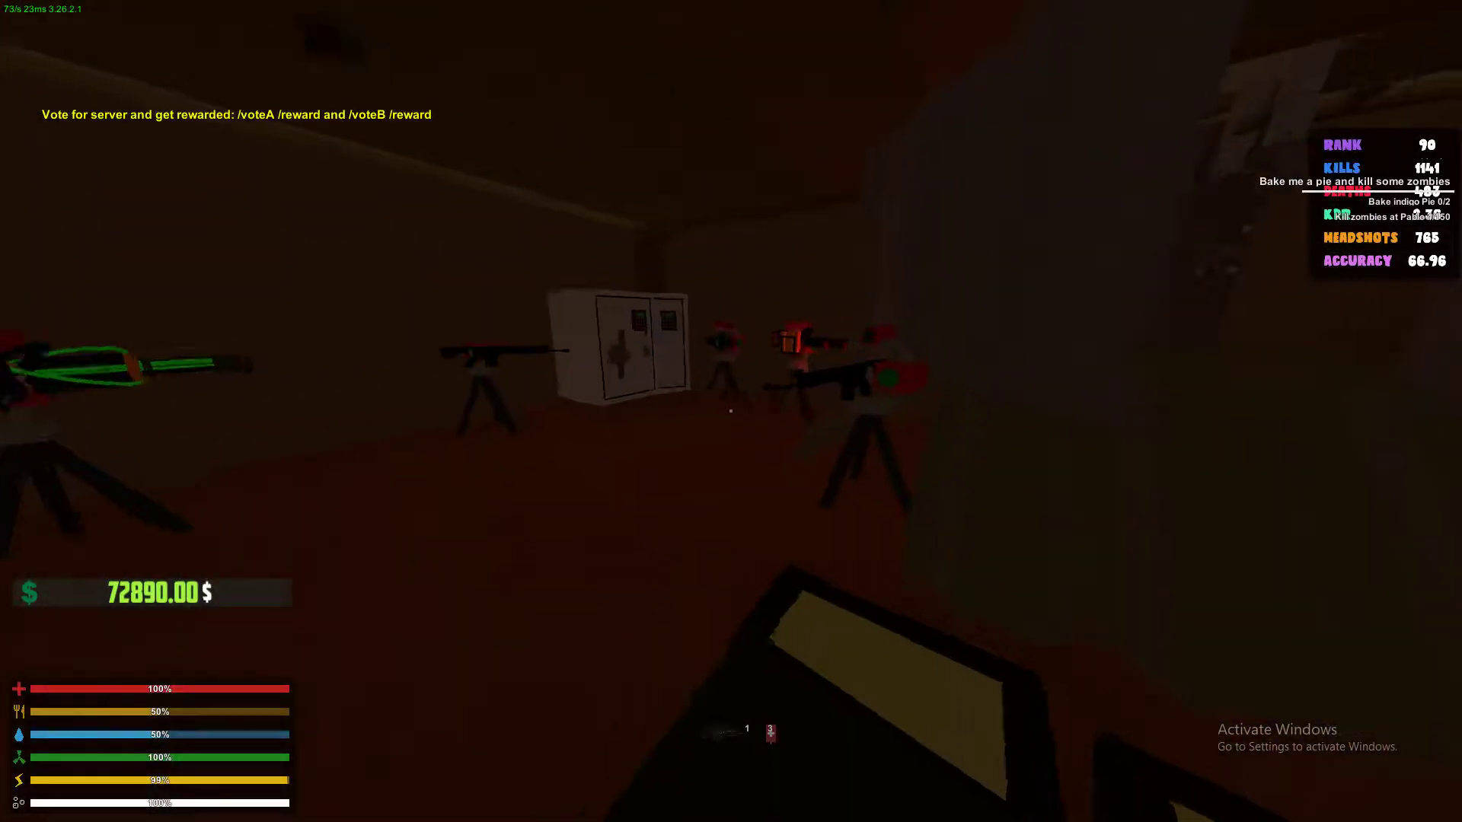
Open the empty storage of the tripod-mounted turret beside the Freighterpack.
key(f)
key(g)
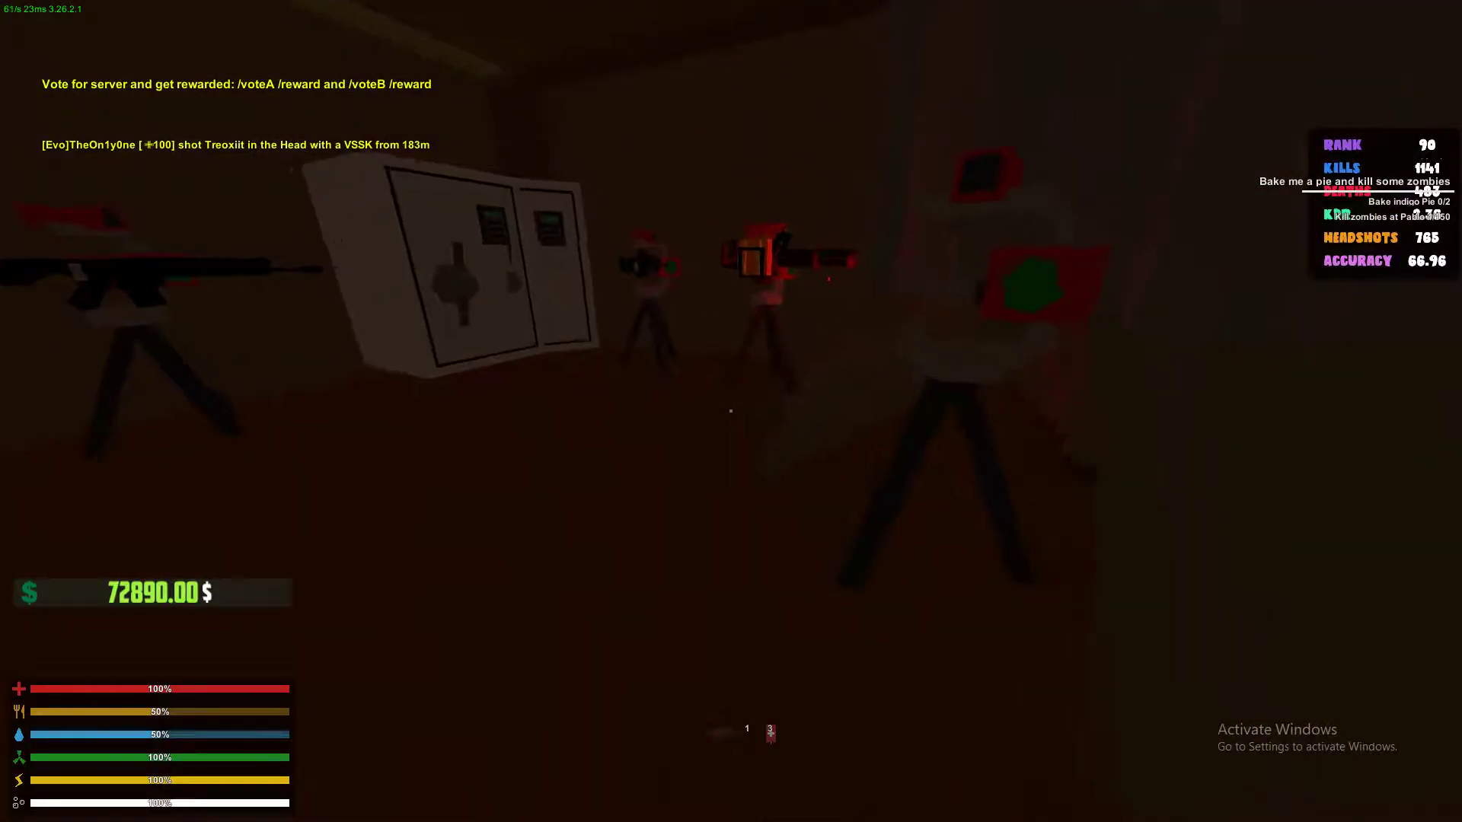
key(f)
key(g)
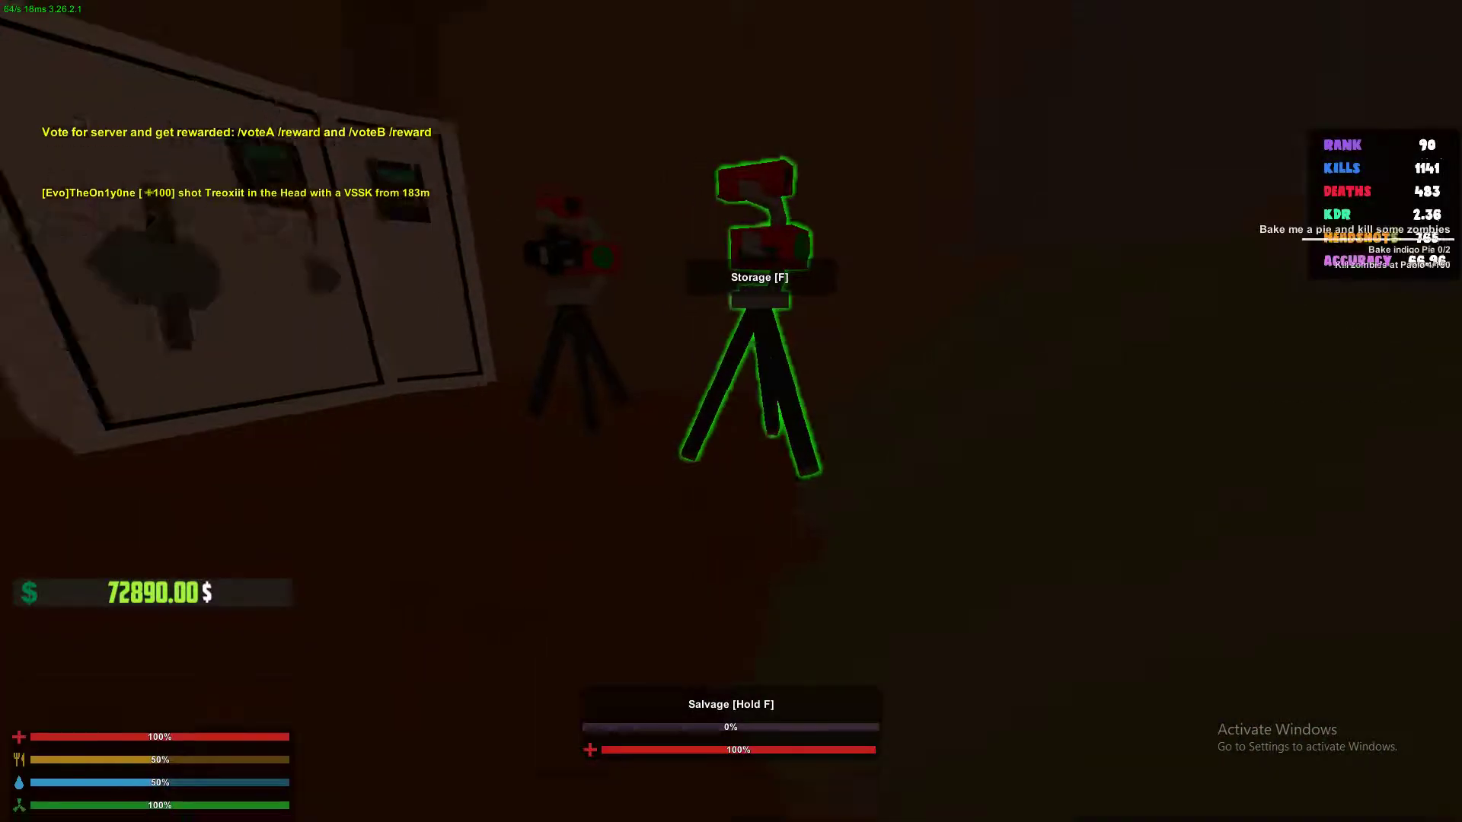
key(f)
Move the storage rifle and the turret's rifle into the Freighterpack.
drag(1032, 164, 969, 212)
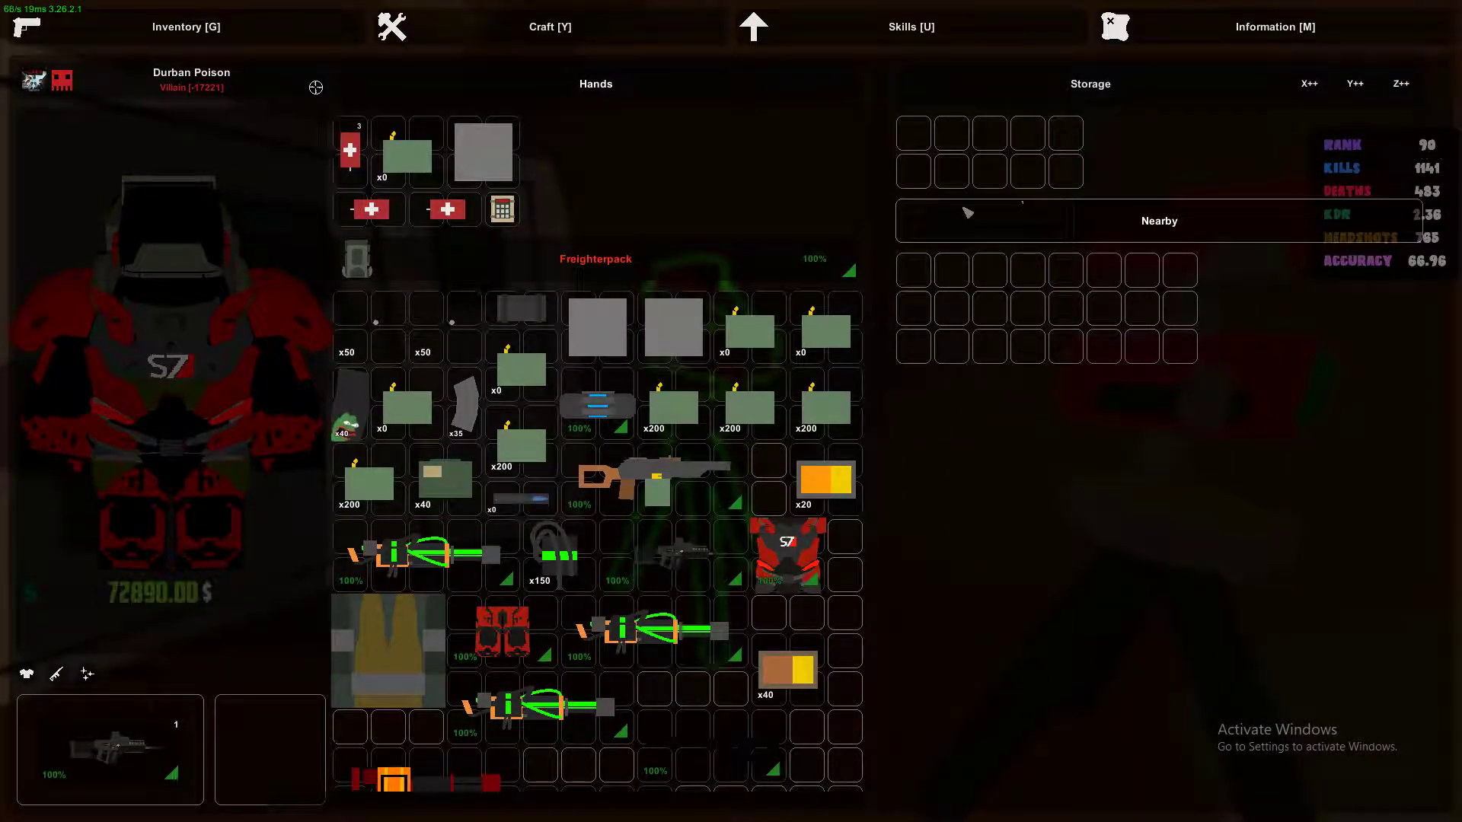
key(g)
key(f)
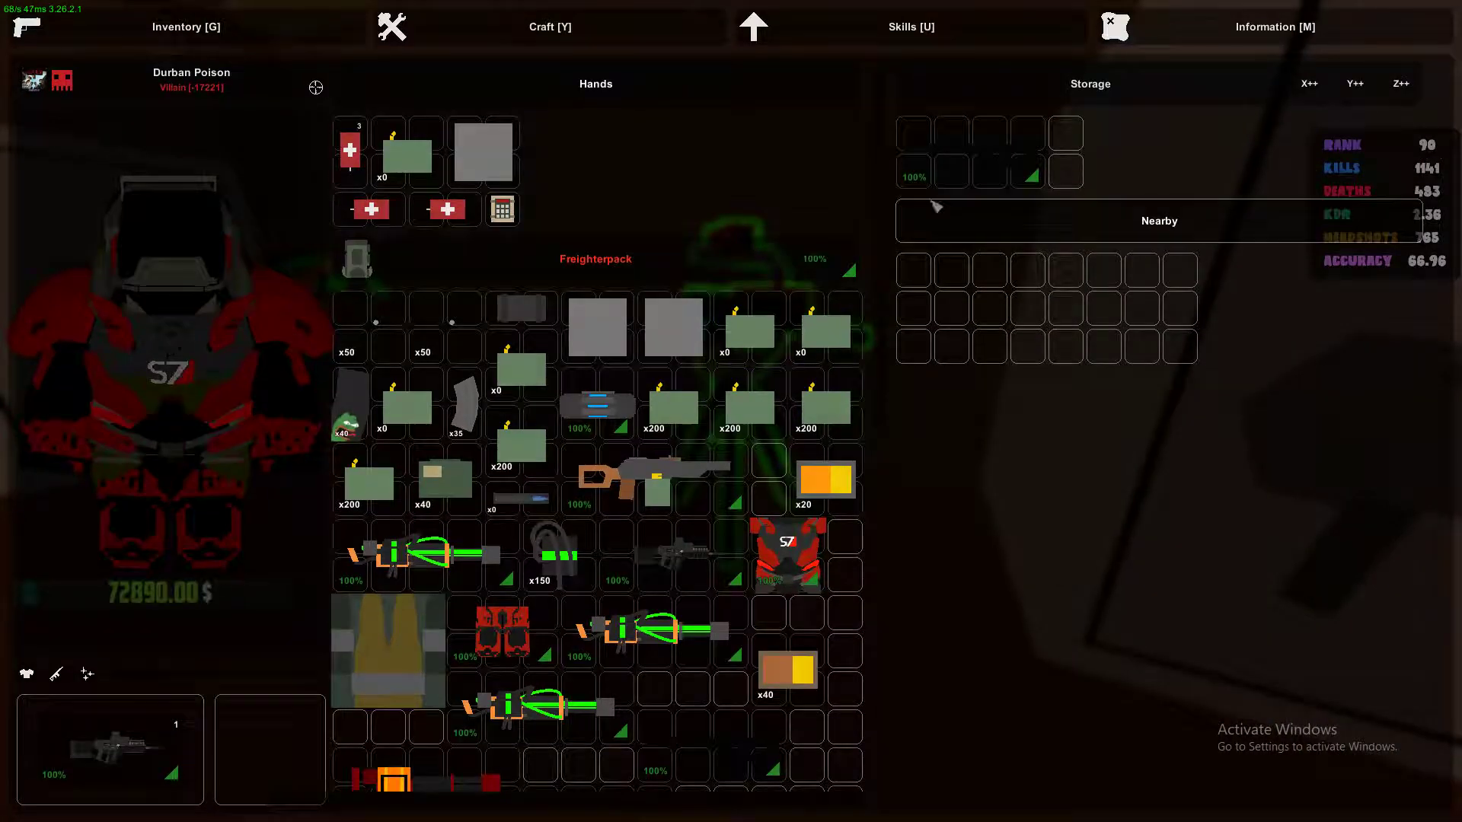
key(g)
key(f)
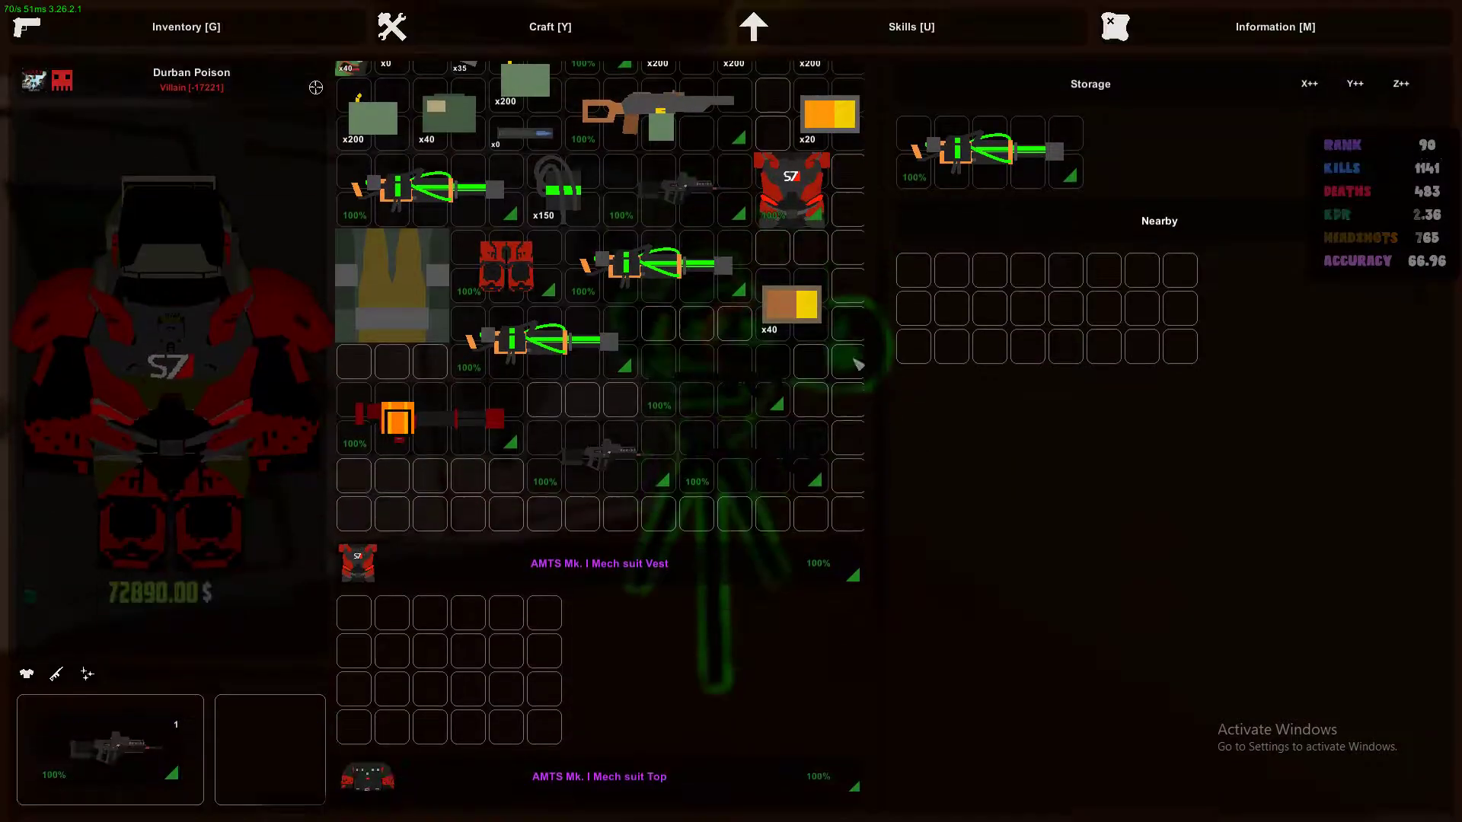
drag(994, 149, 1106, 178)
key(g)
Take the assault rifle, grey rifle, and the white and green items from the wall safe.
key(f)
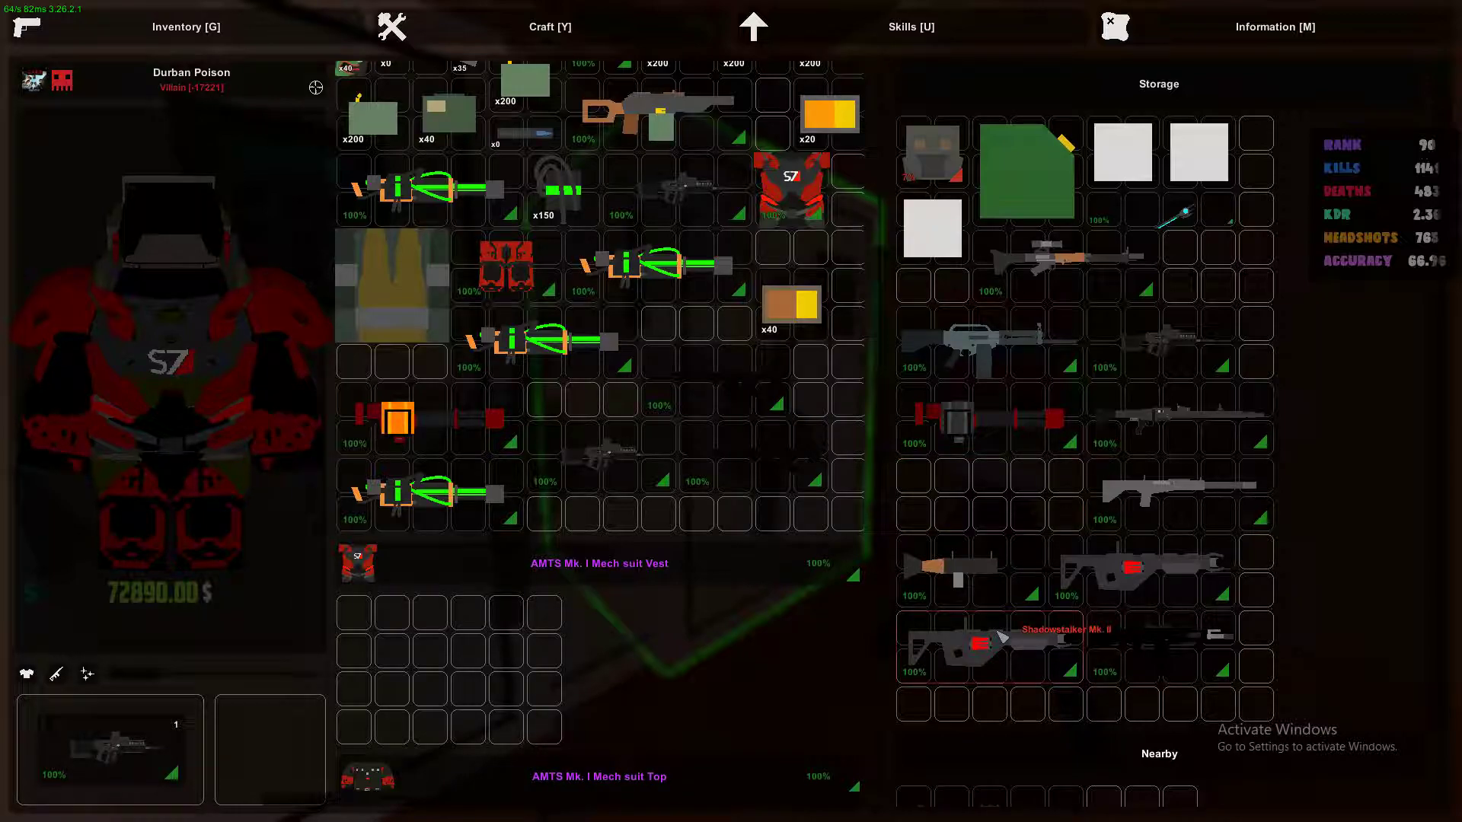
double_click(988, 342)
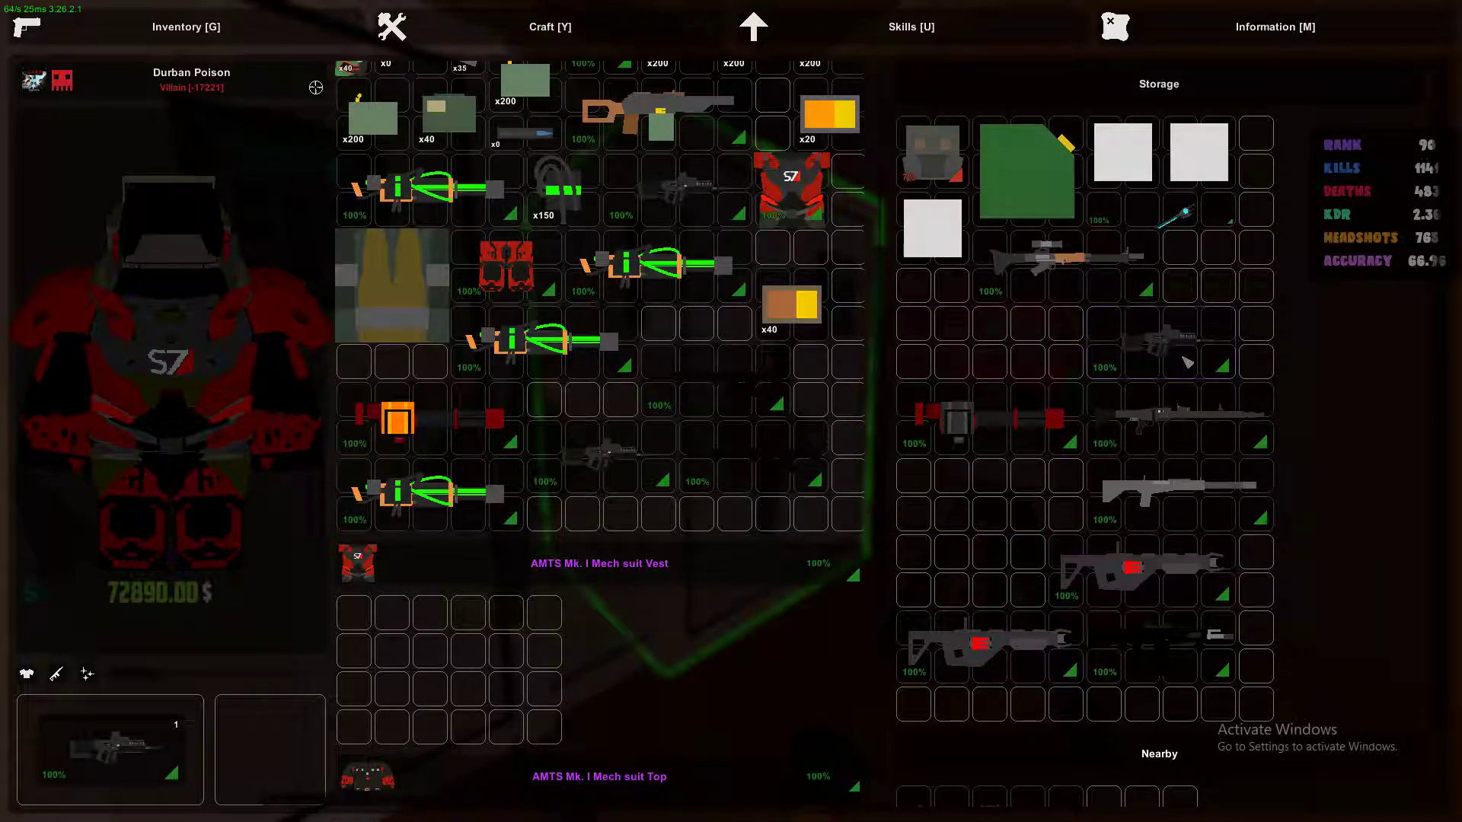
double_click(1162, 466)
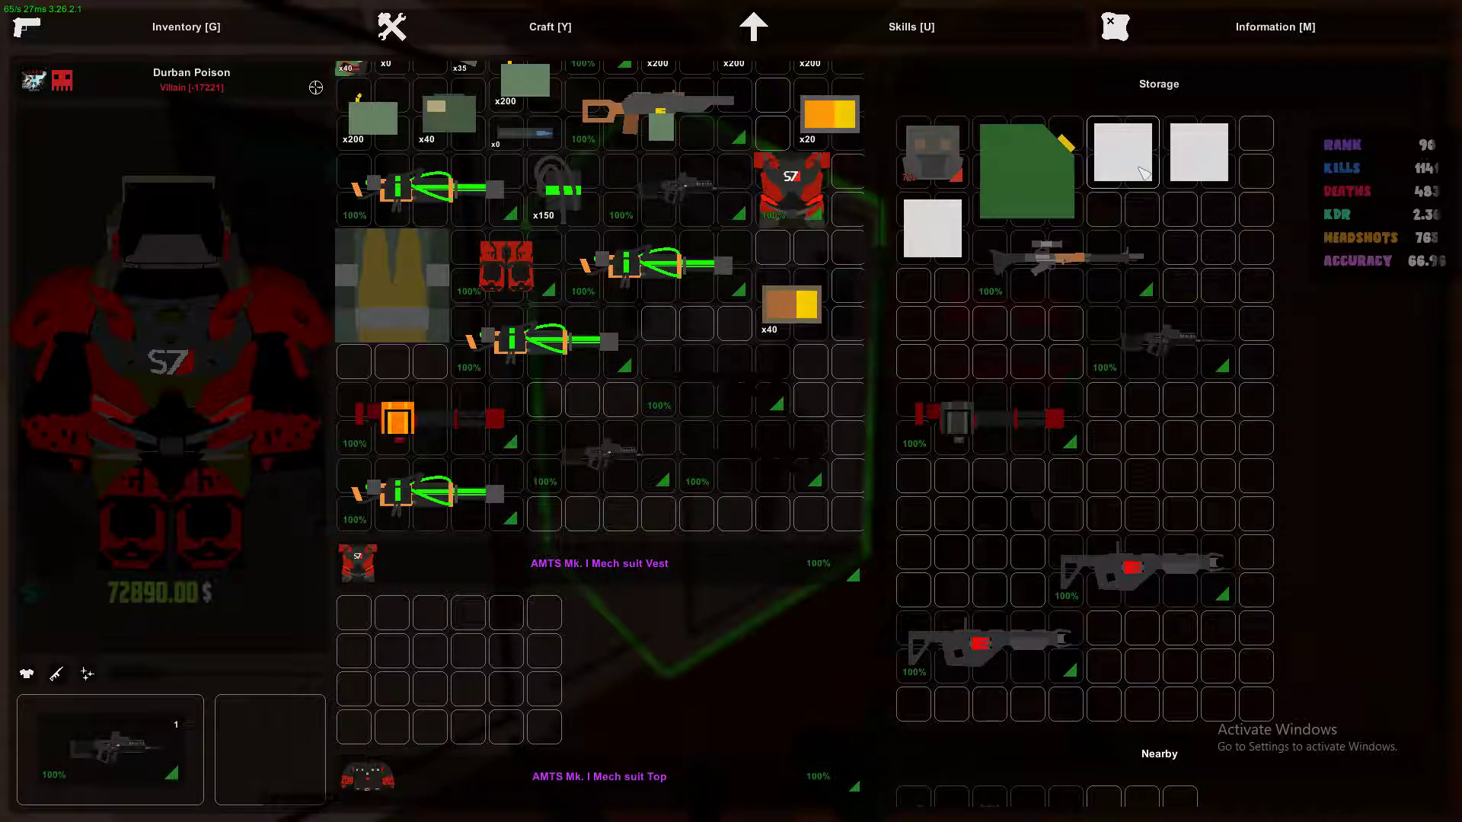
double_click(1123, 155)
double_click(1188, 166)
double_click(1026, 171)
double_click(937, 235)
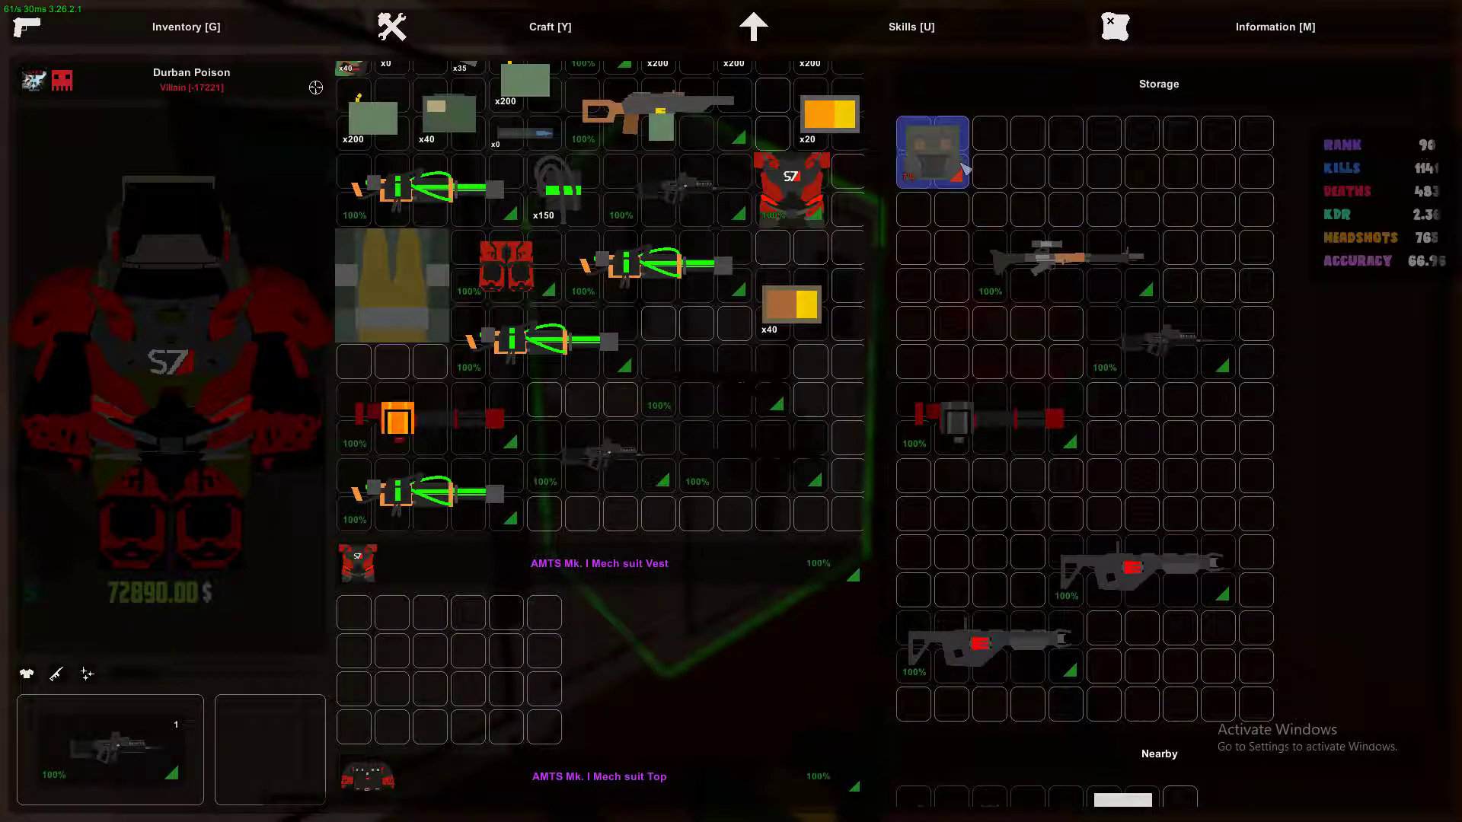
key(g)
Check two lockers and look over the Harvey Flamethrower's options.
key(f)
key(g)
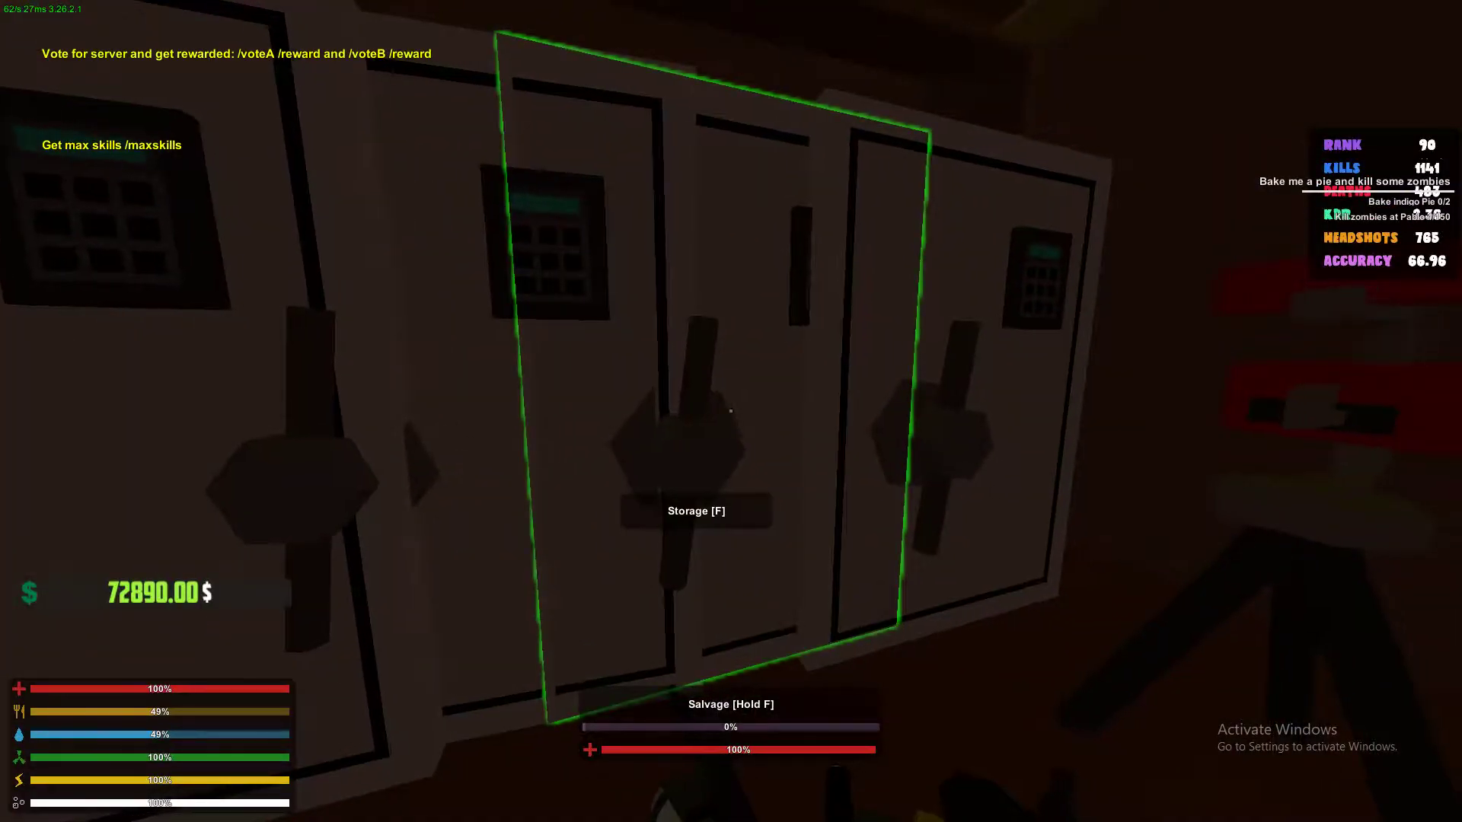
key(f)
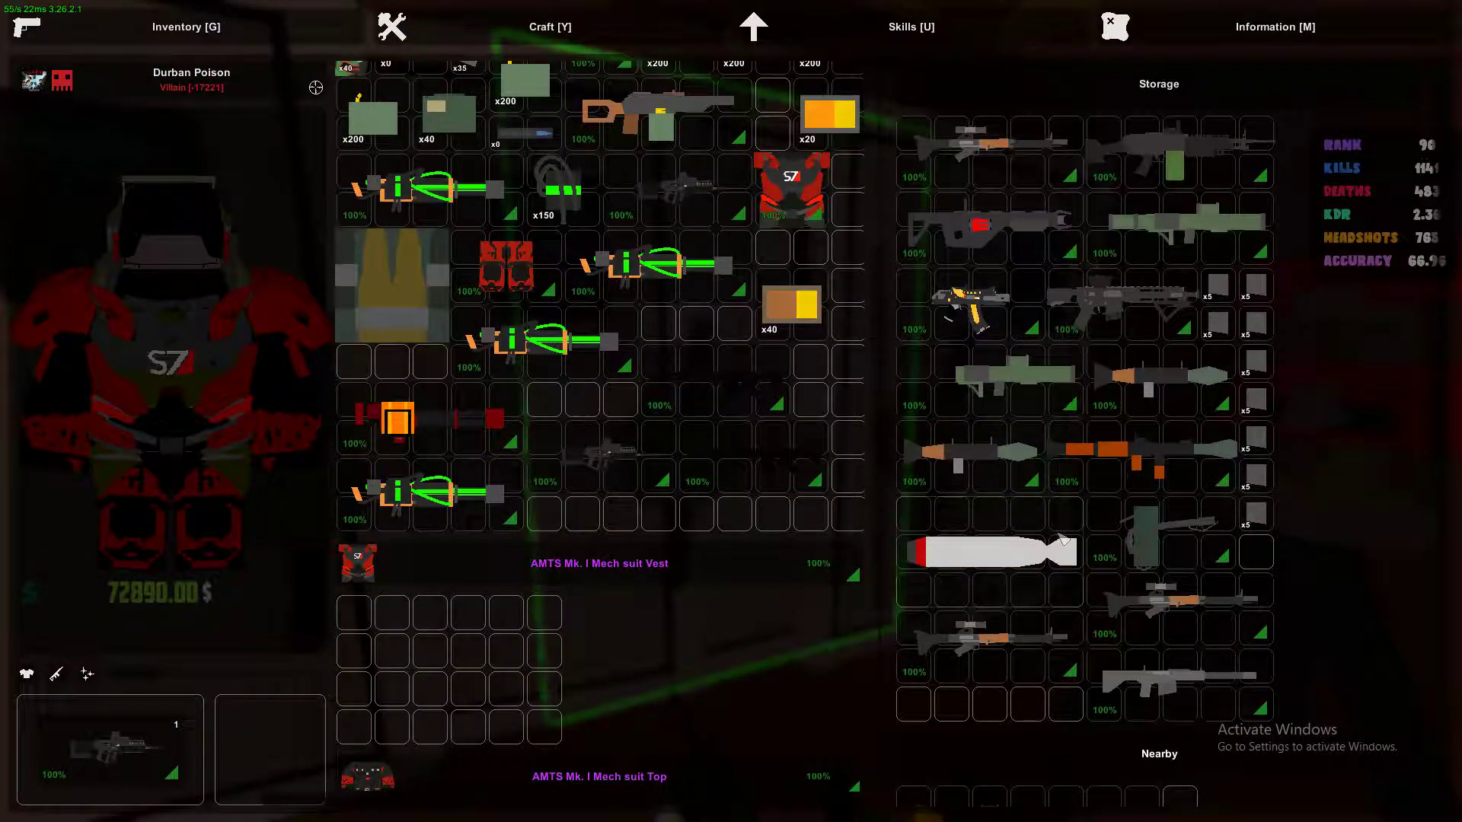
right_click(1153, 546)
click(1097, 709)
key(m)
key(m)
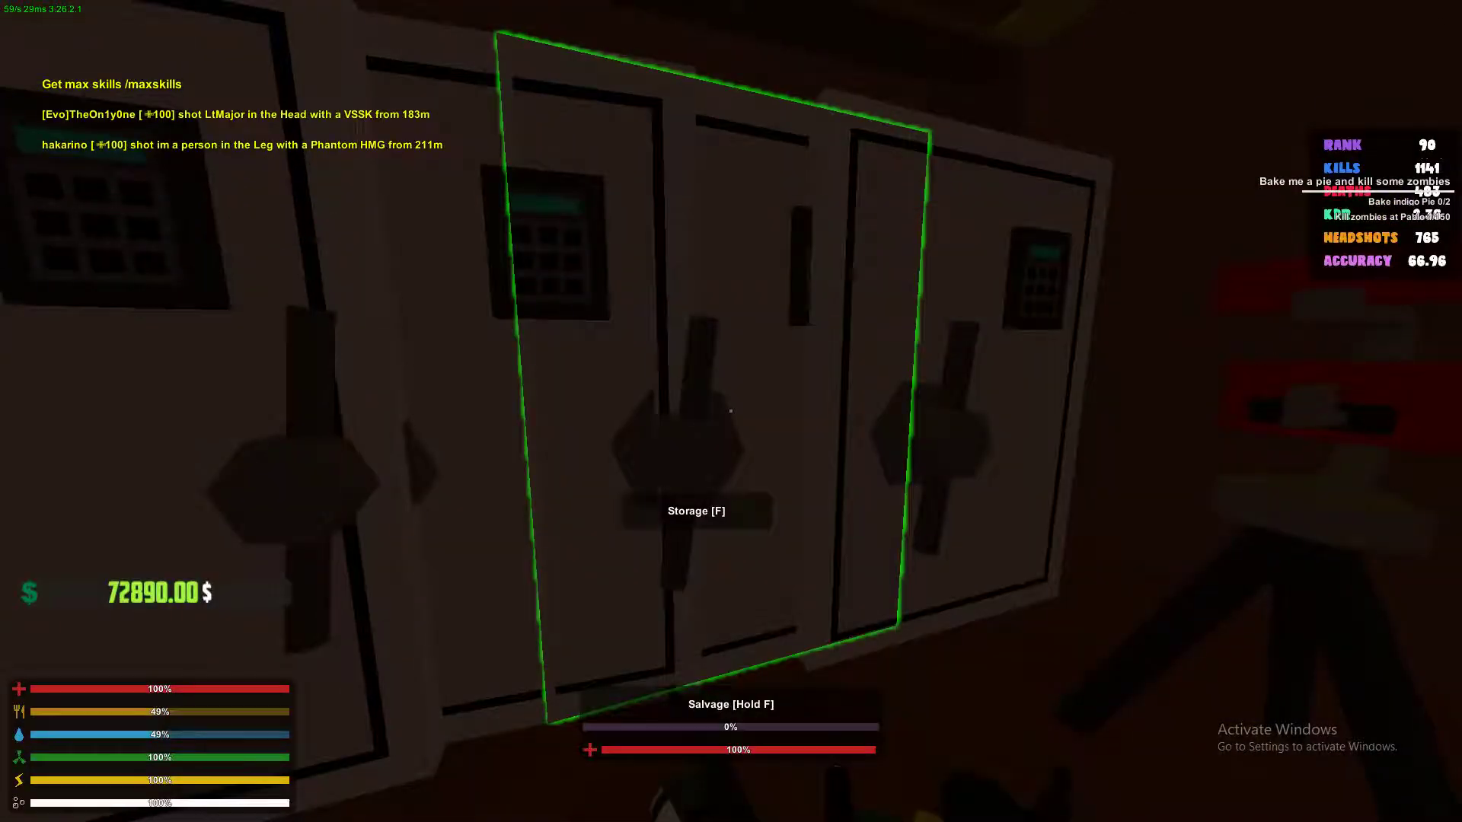
Browse two more lockers, viewing The Emperor's voice and the Kestrel rocket launcher.
key(f)
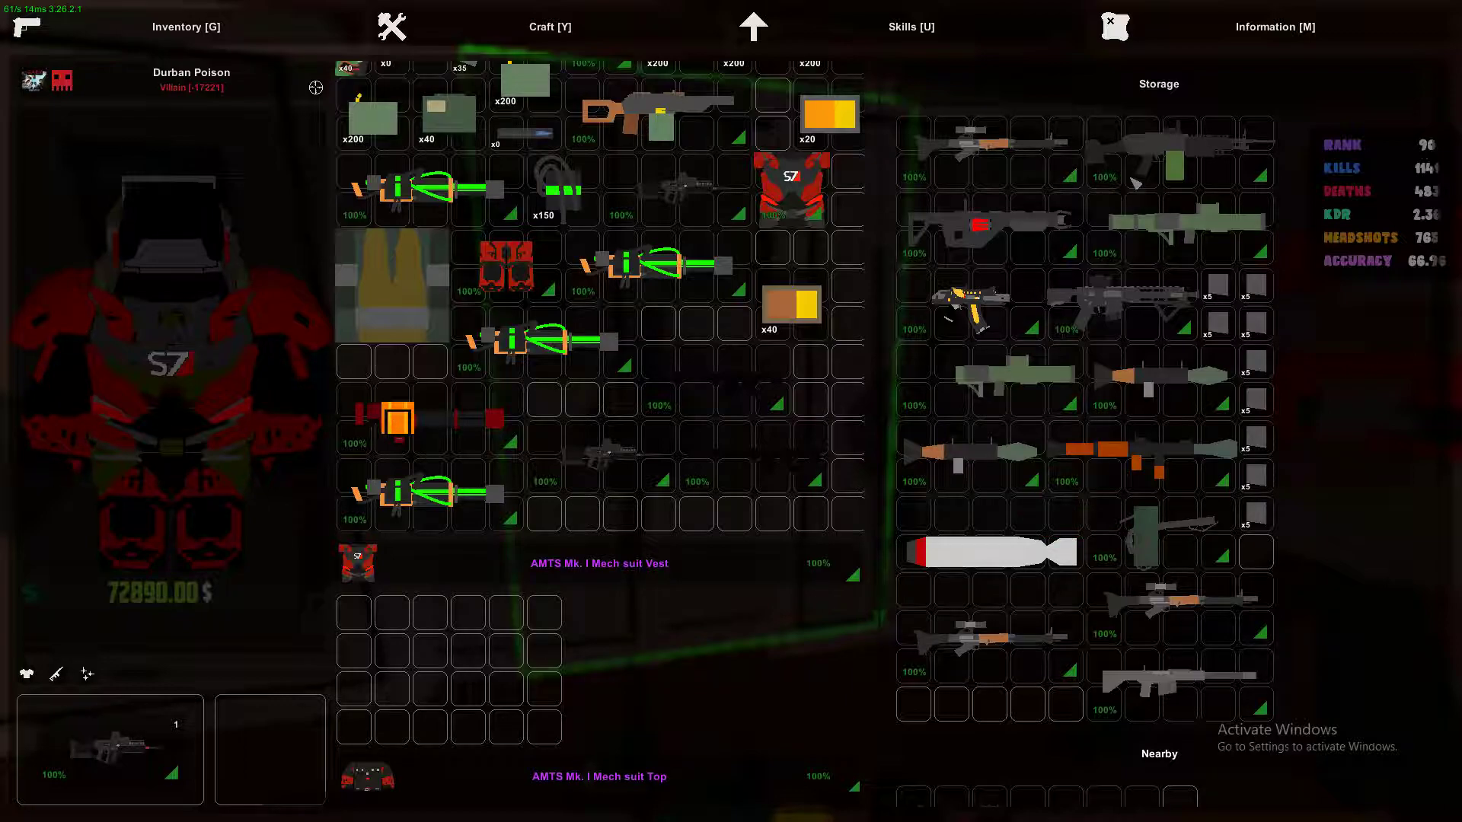
click(967, 298)
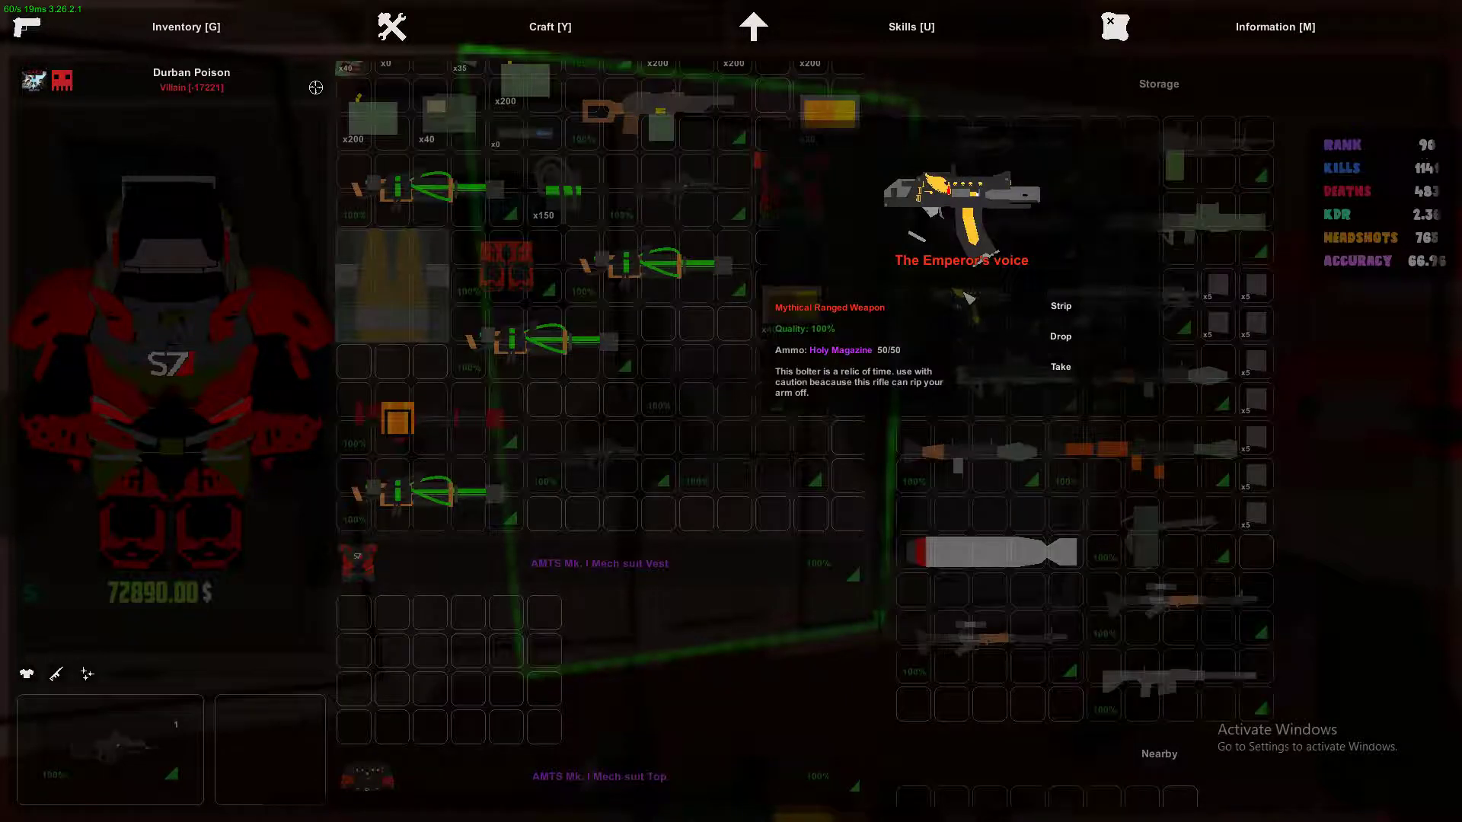
click(984, 451)
key(Escape)
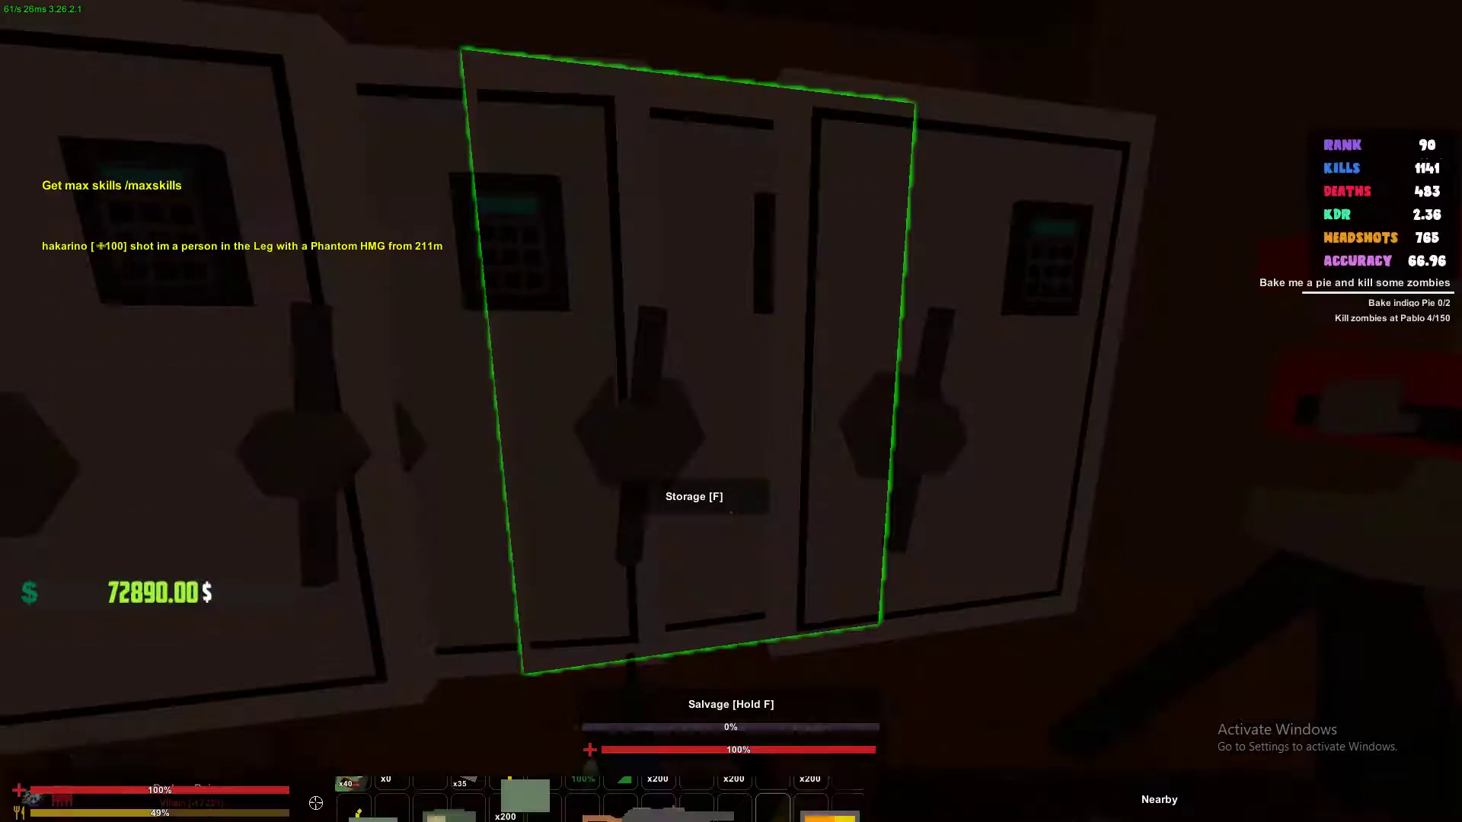
key(f)
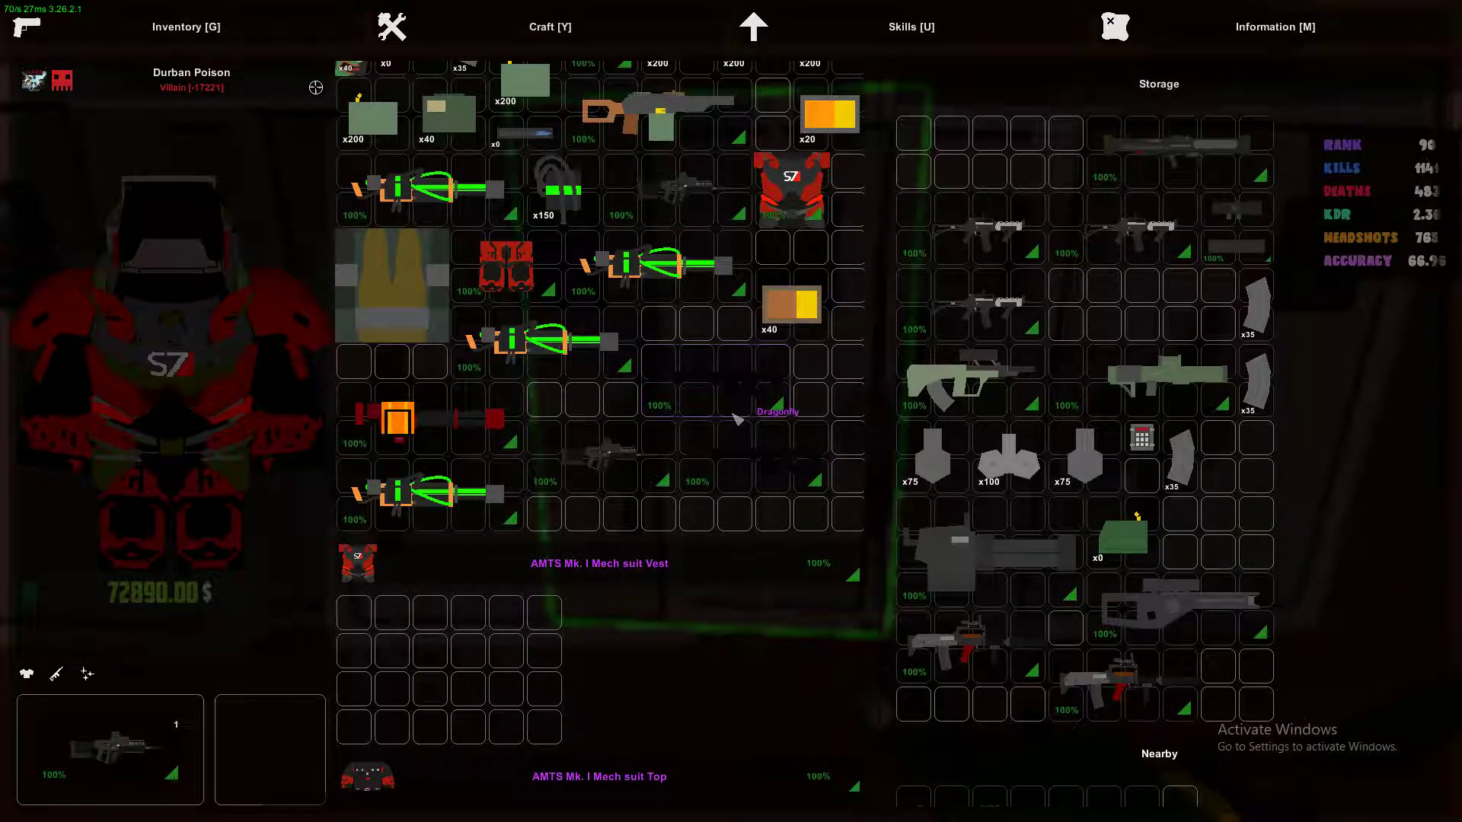
click(1143, 178)
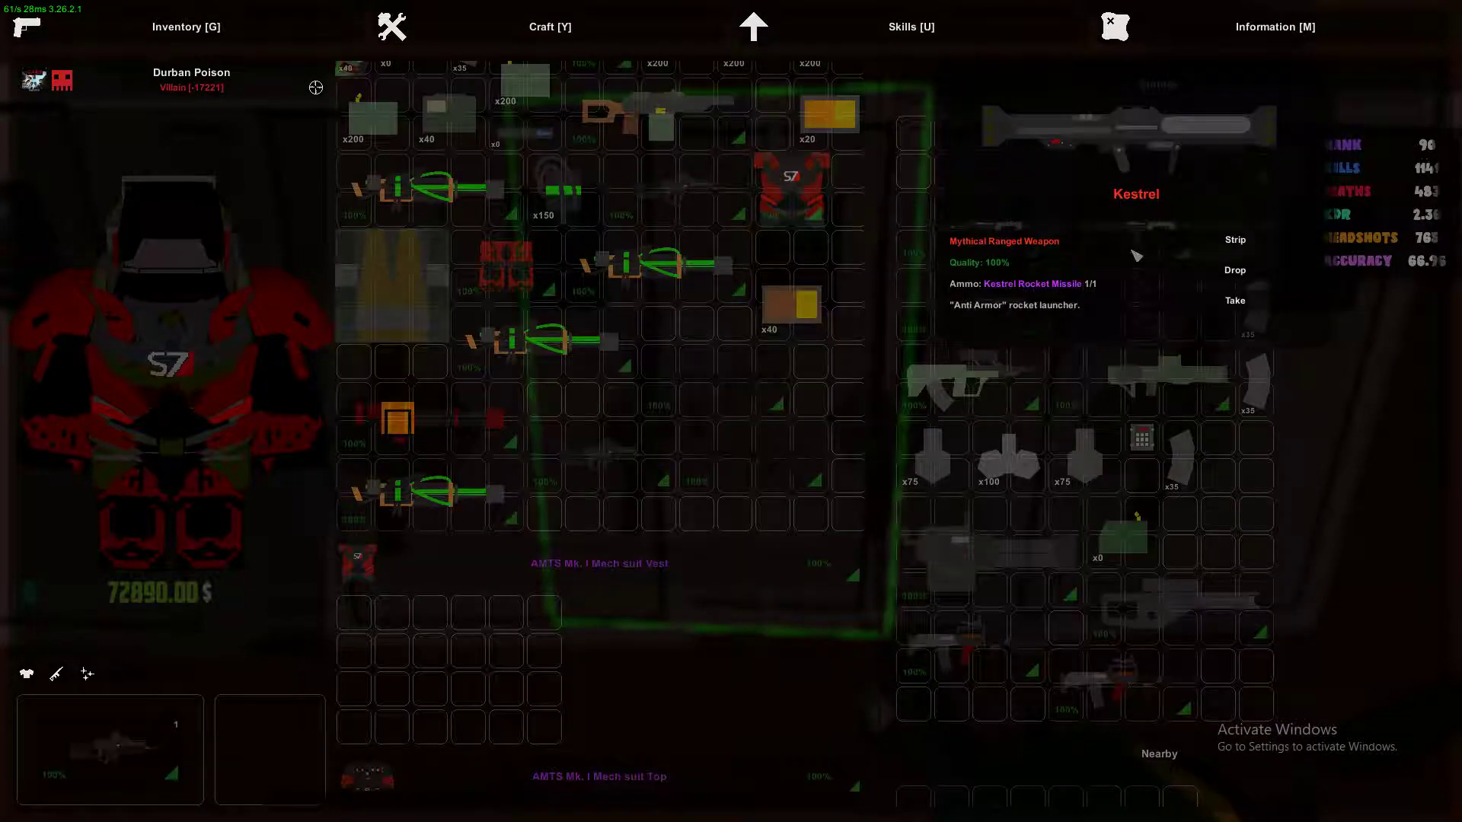
click(1113, 395)
key(Escape)
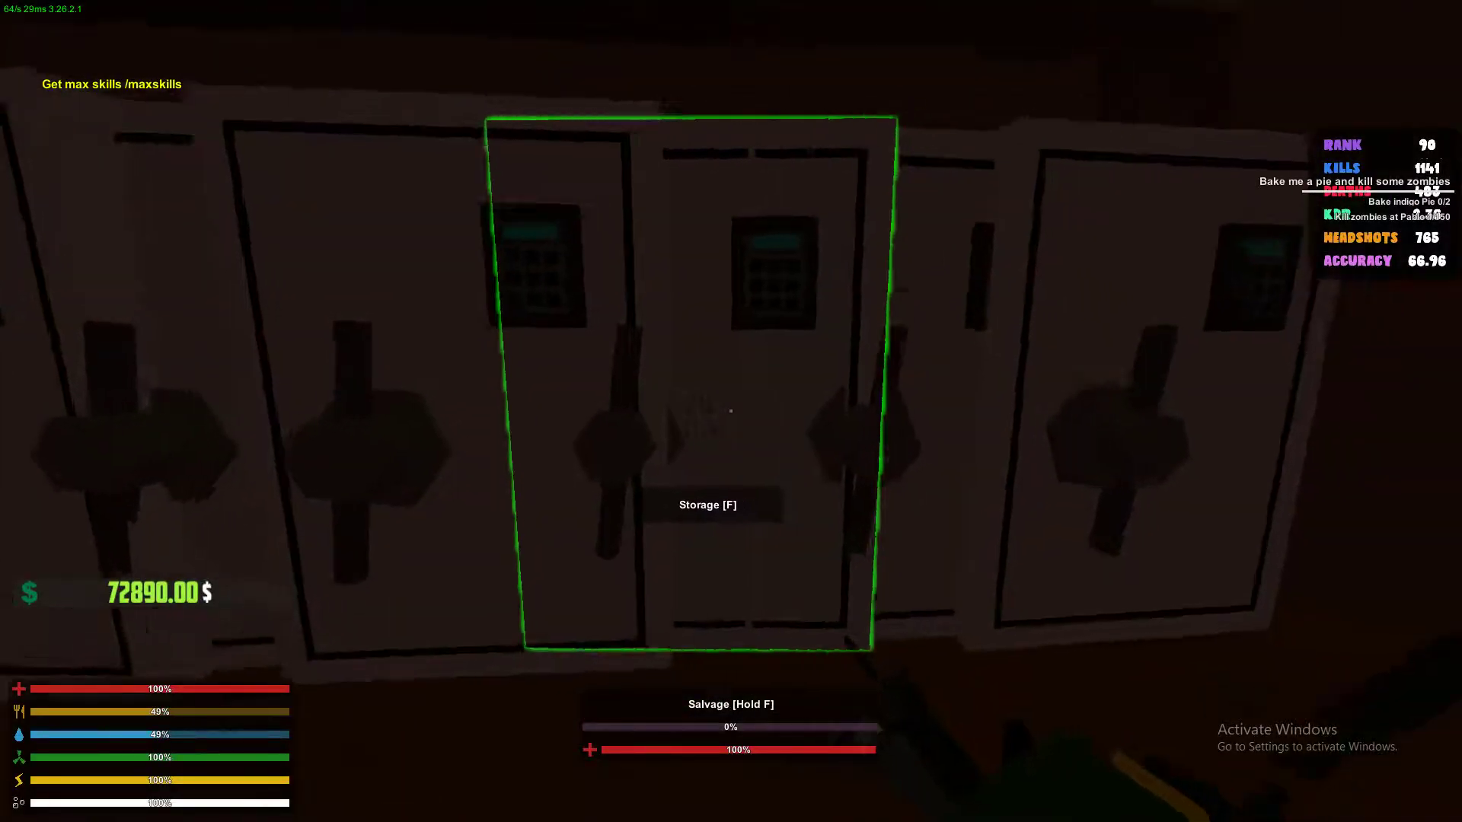
Look through four more lockers and view the Bob's Fury options.
key(f)
key(Escape)
key(f)
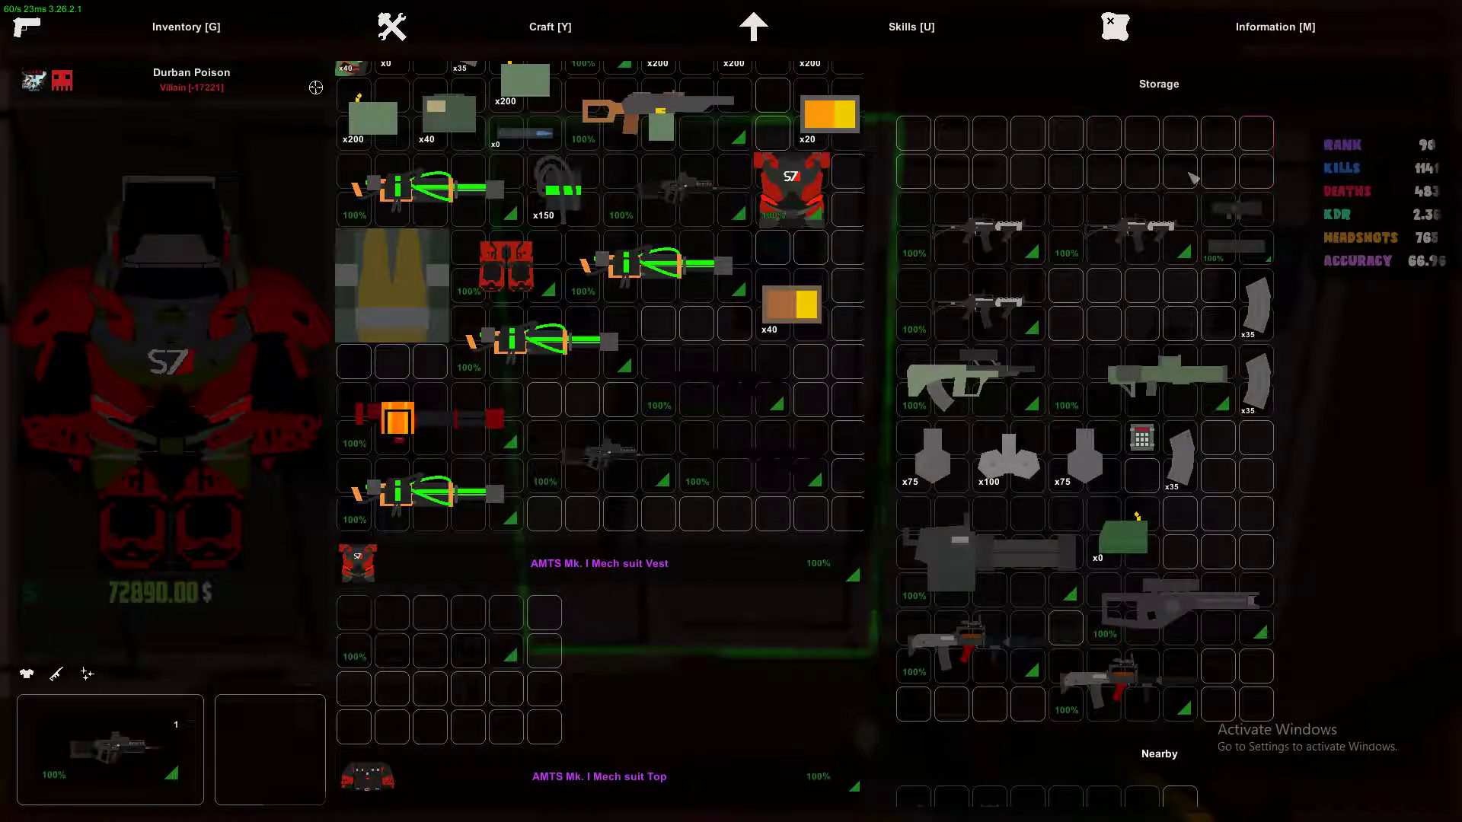
key(Escape)
key(f)
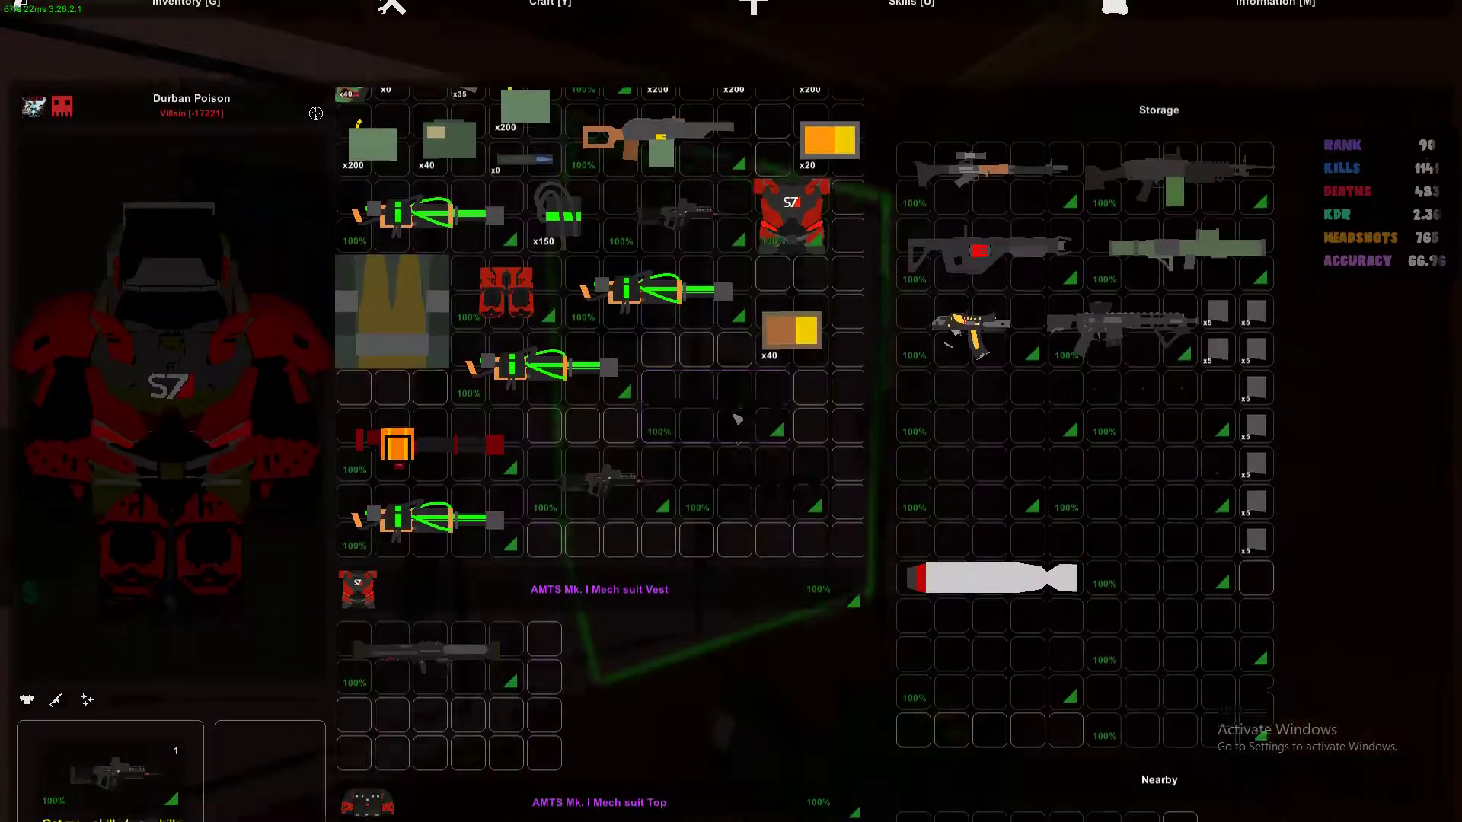
key(Escape)
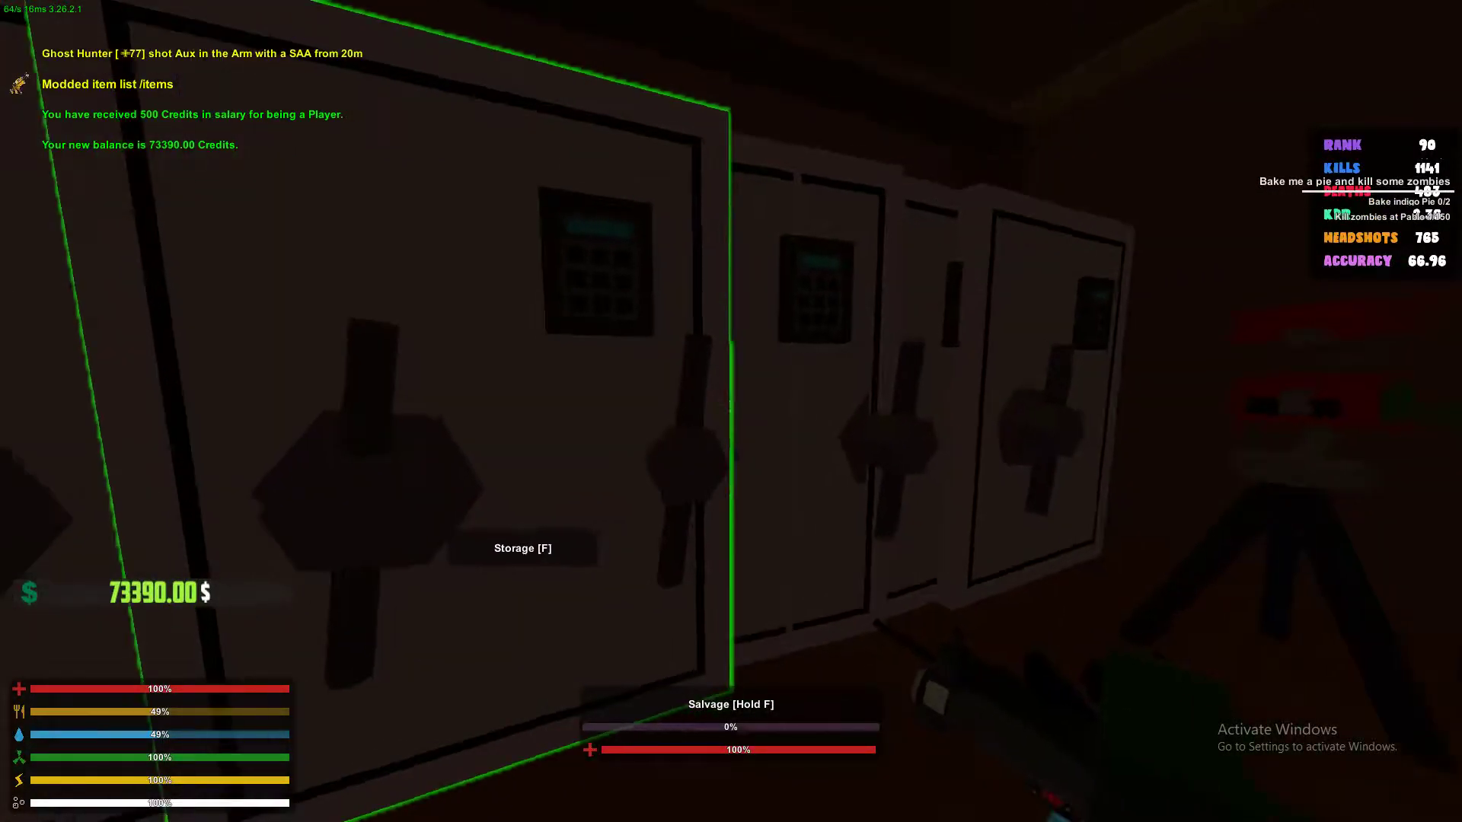
key(f)
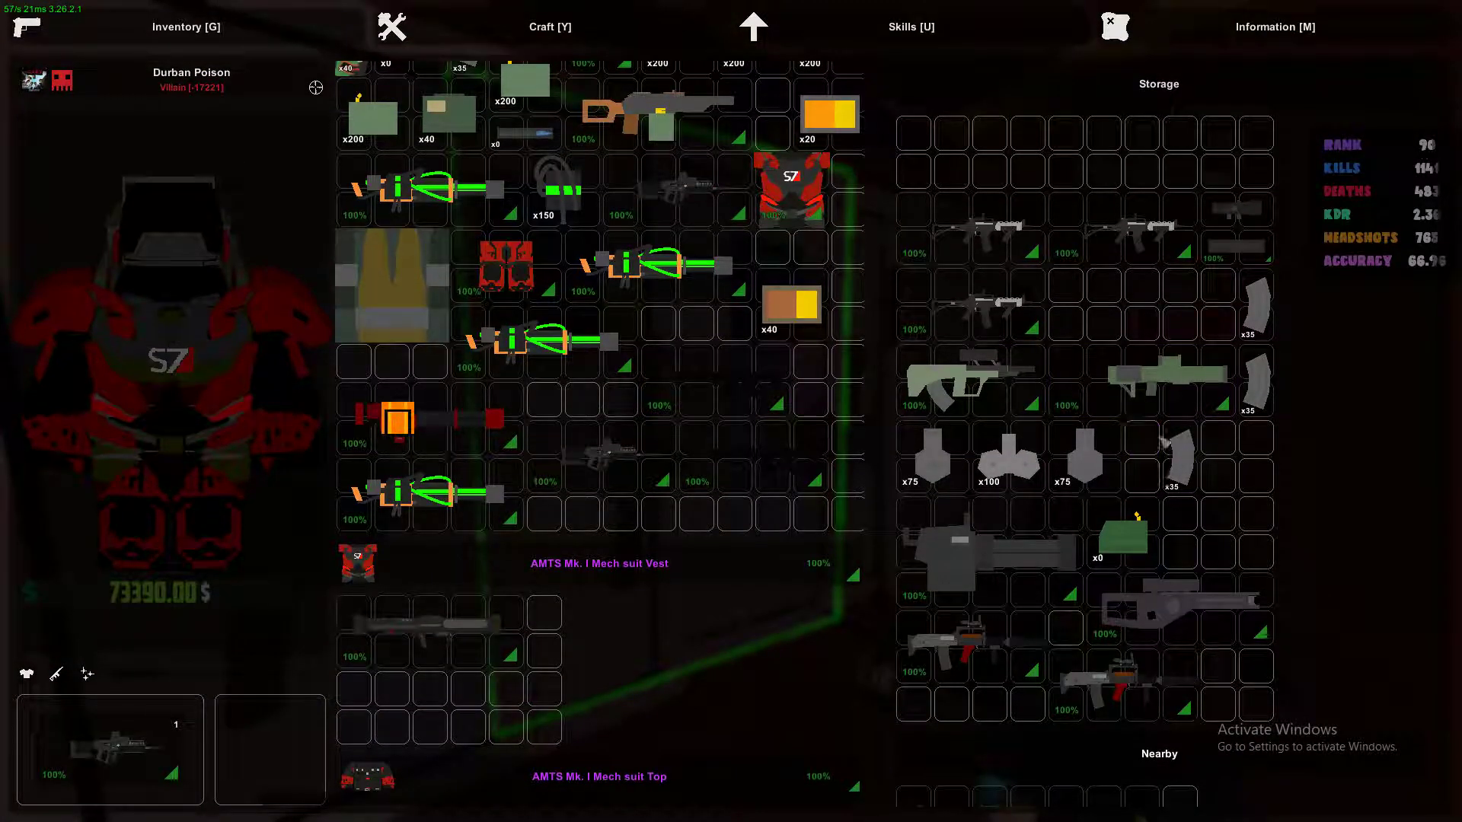
click(982, 566)
click(1319, 622)
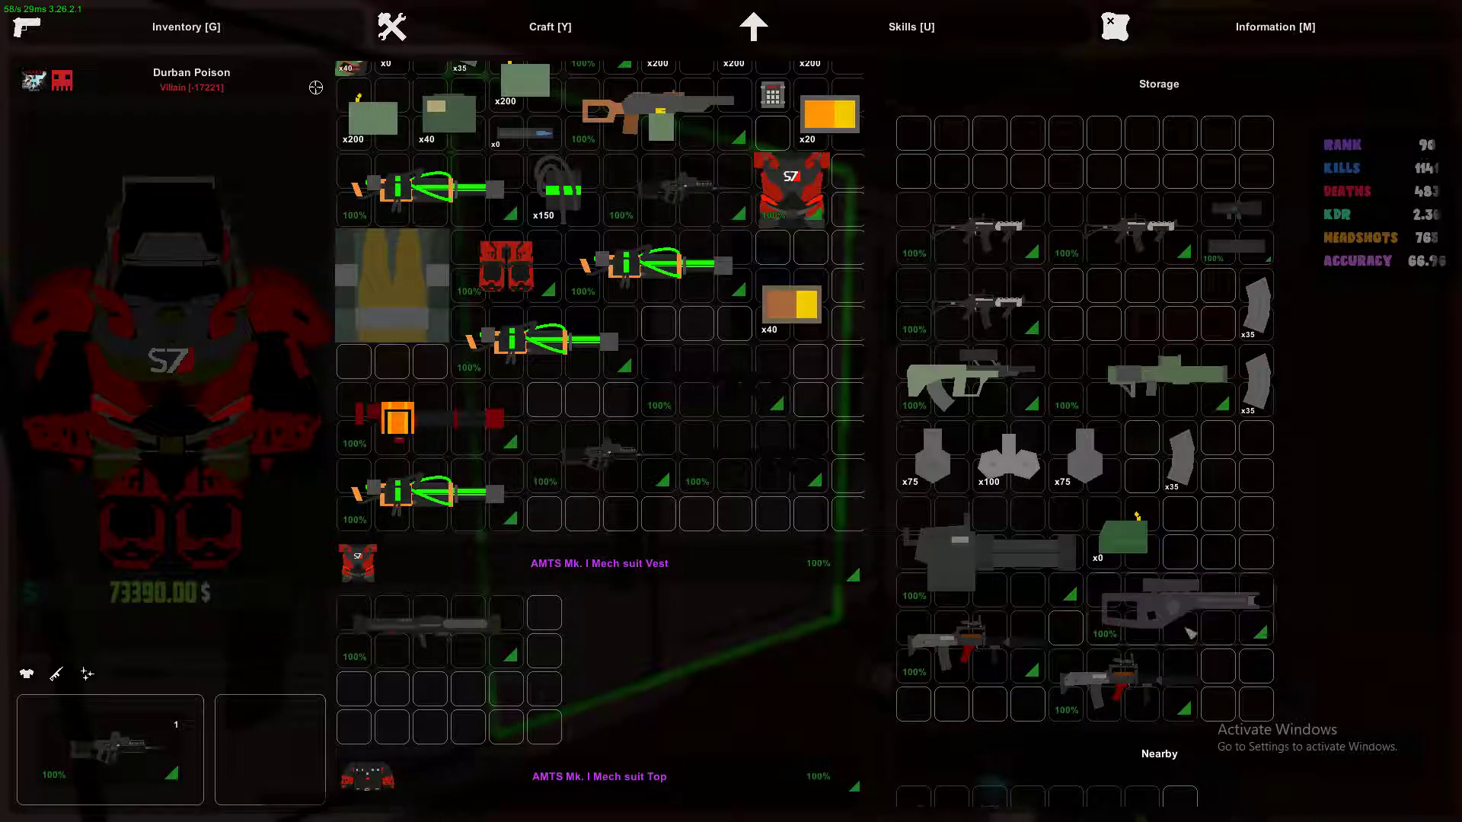
key(Escape)
Take the rifle from the Dragonfly locker into the backpack and inspect the sniper rifle.
key(f)
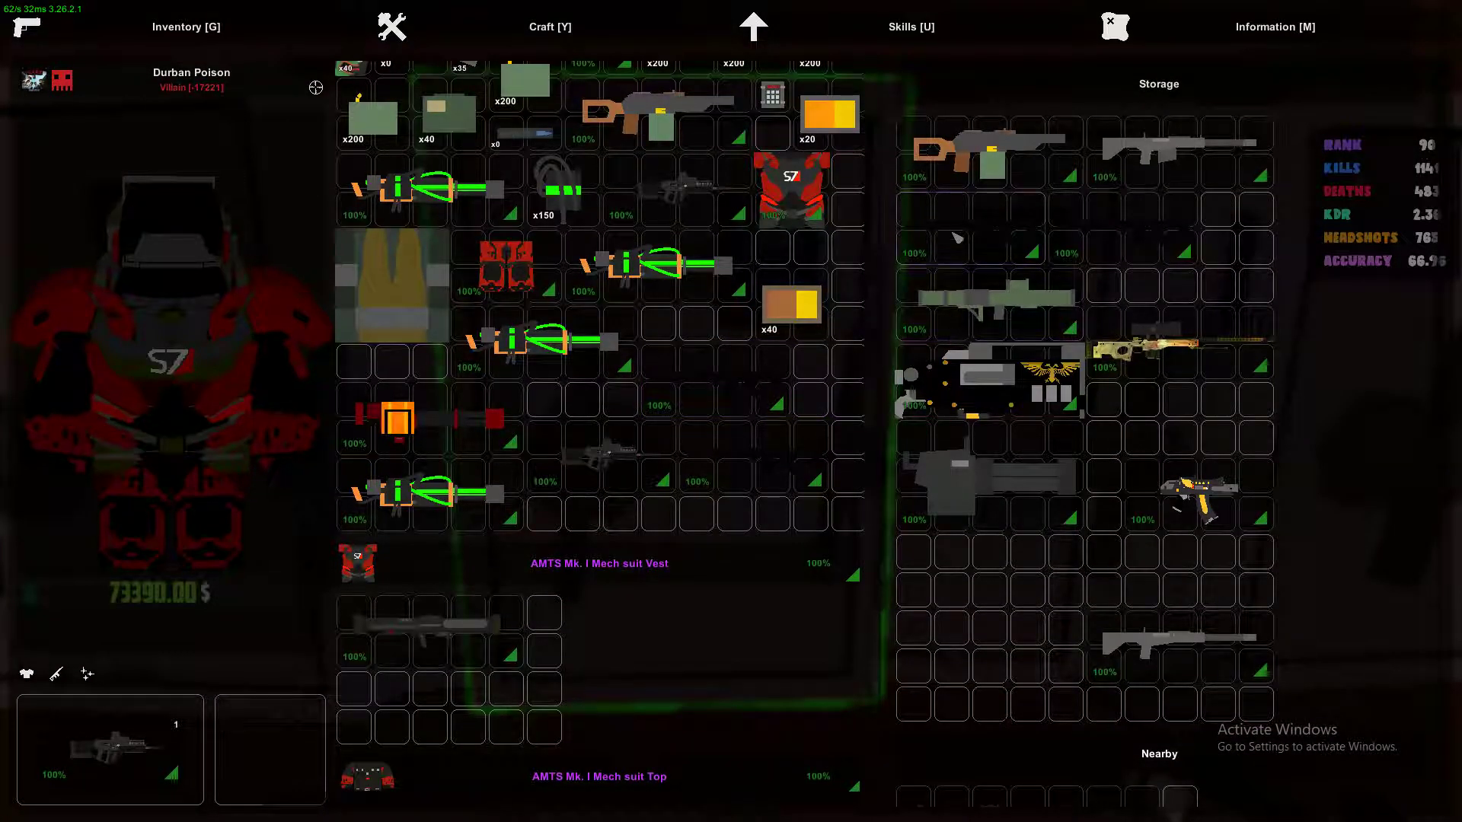
click(957, 238)
click(1142, 234)
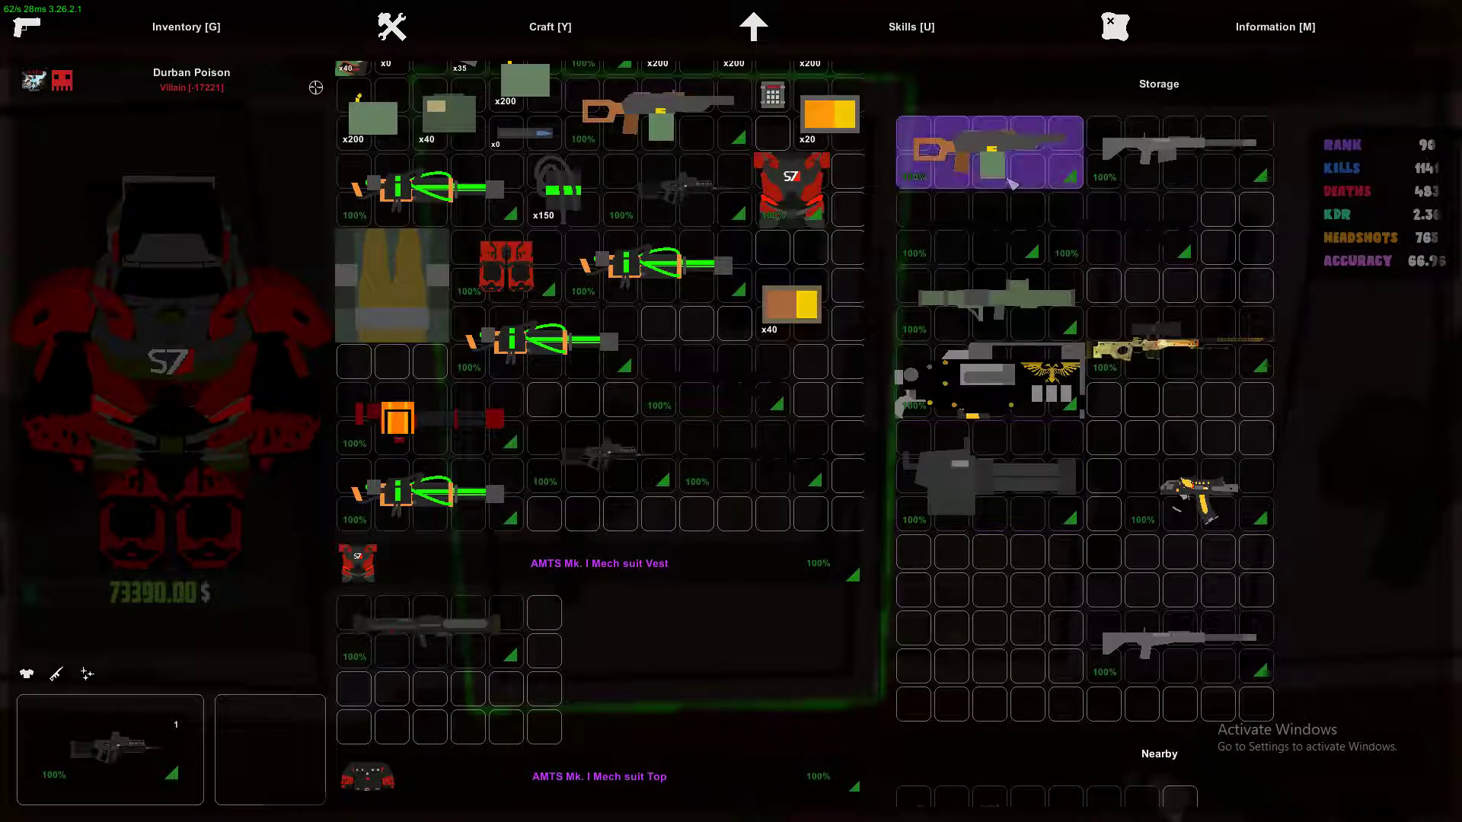
click(1011, 184)
click(1096, 236)
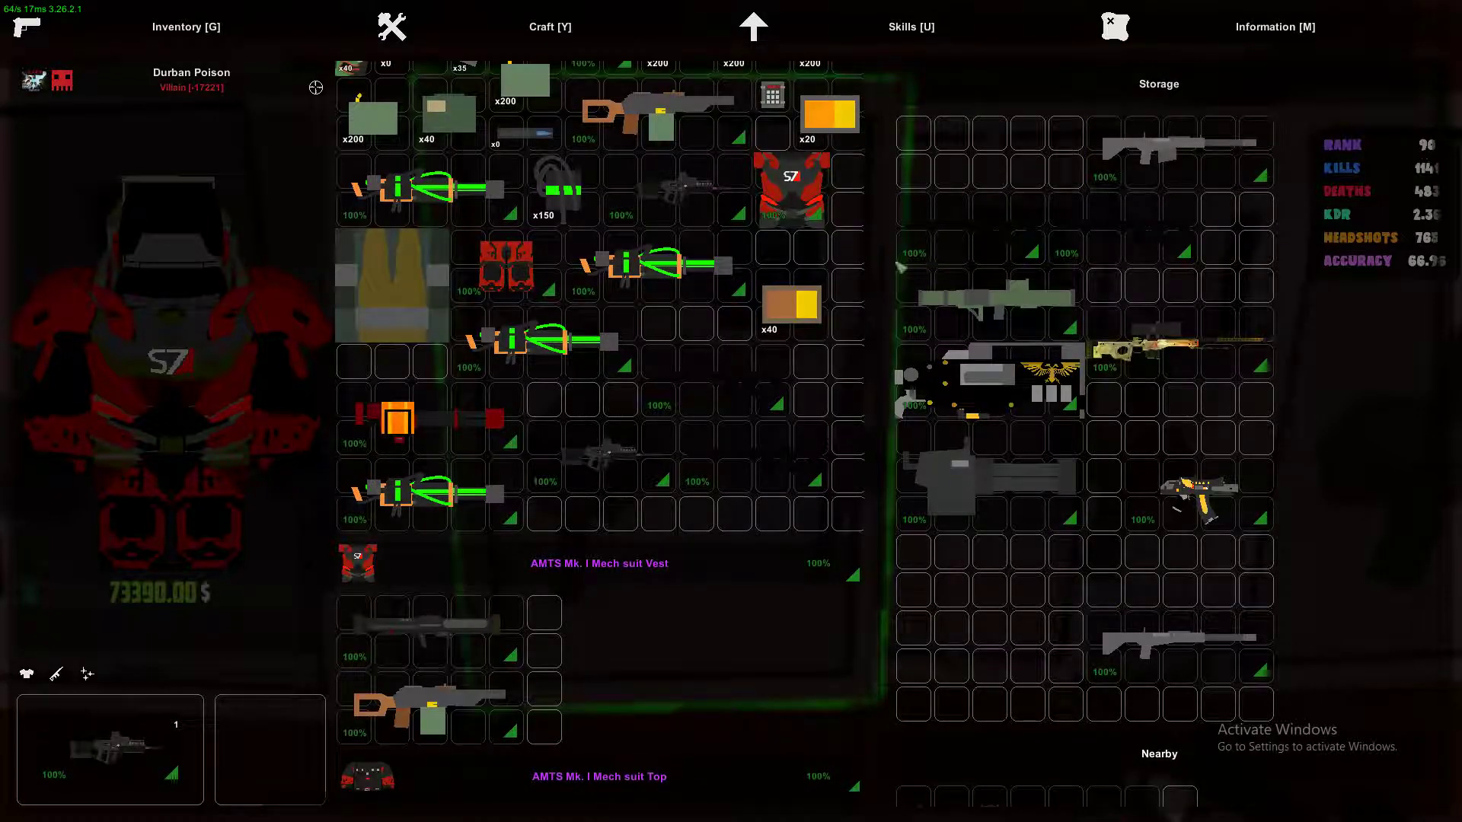
scroll(474, 597, down, 2)
click(468, 519)
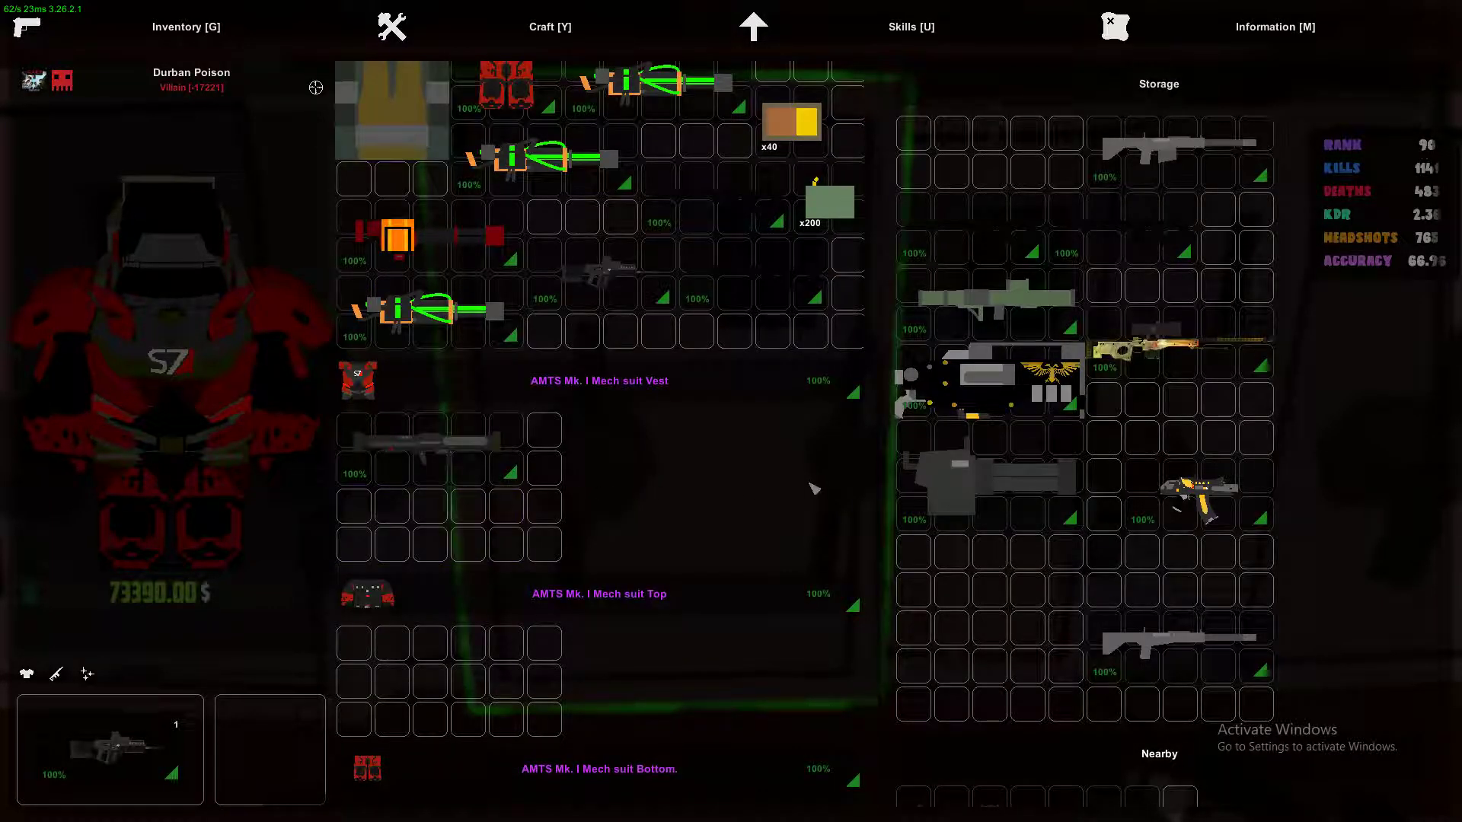
click(1171, 349)
click(1131, 514)
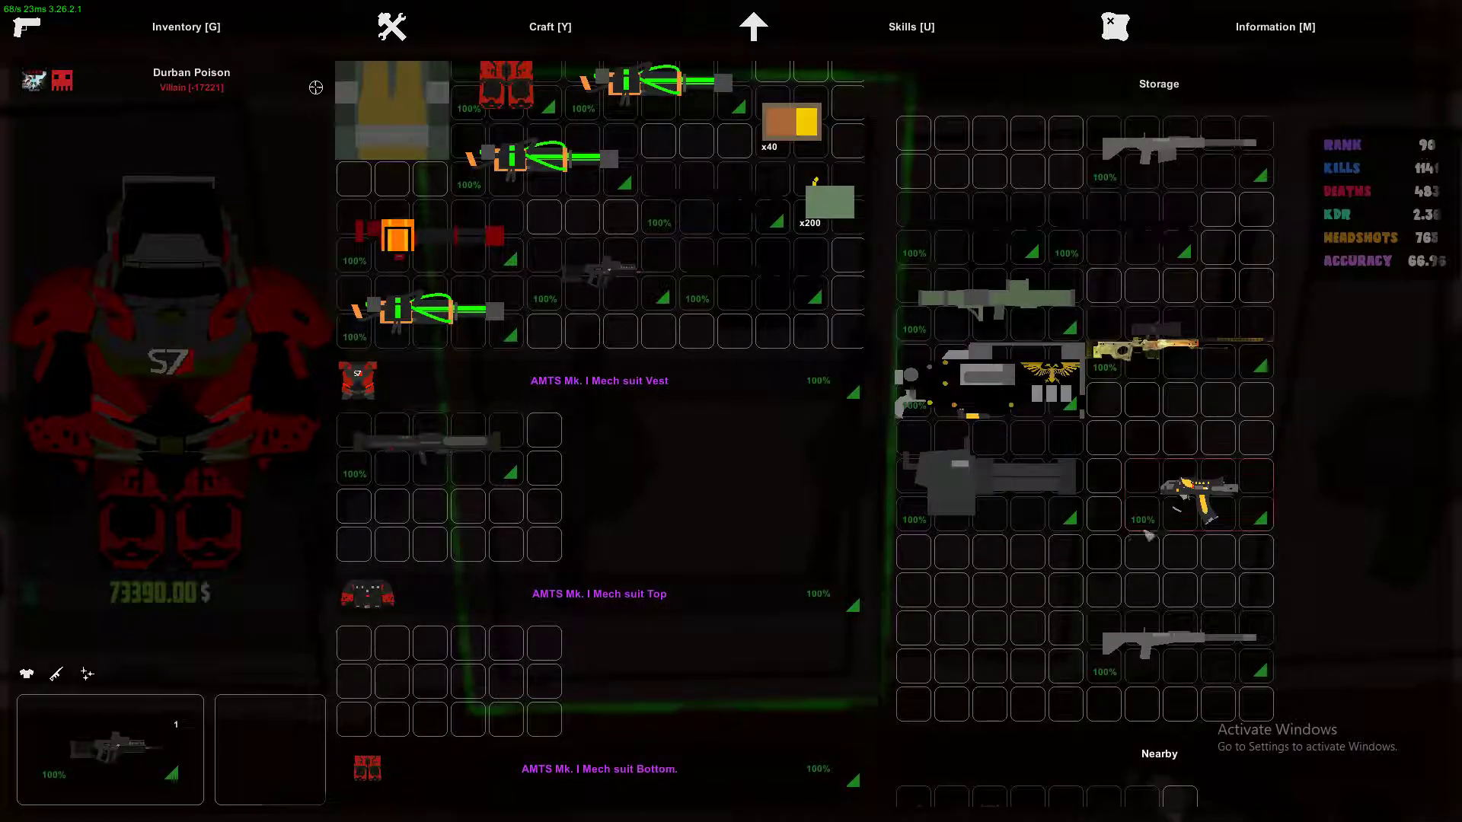
scroll(1158, 541, down, 3)
Browse the next two lockers and inspect the M60 in the safe.
key(g)
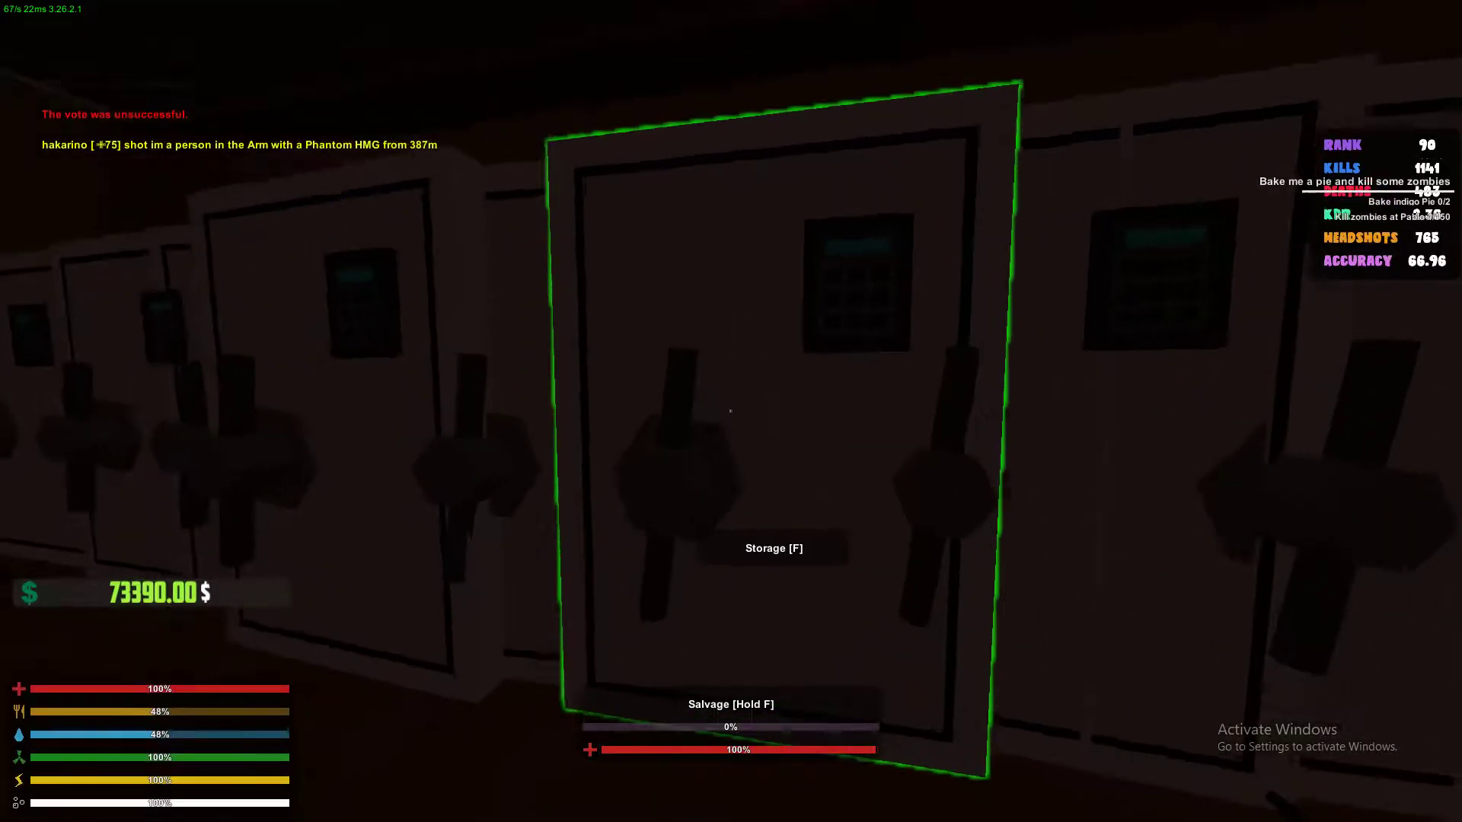
key(f)
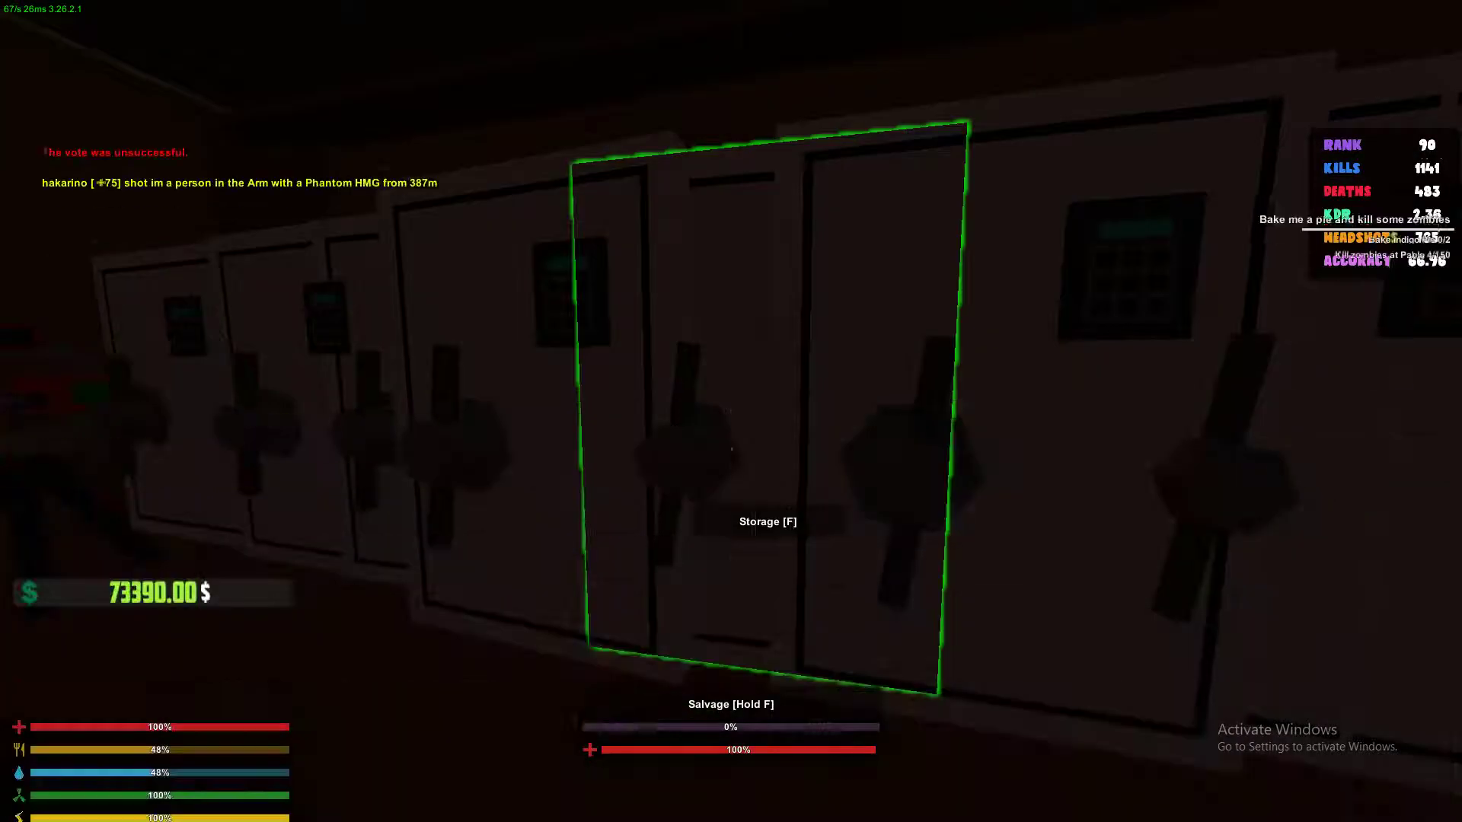
key(f)
scroll(1021, 421, down, 3)
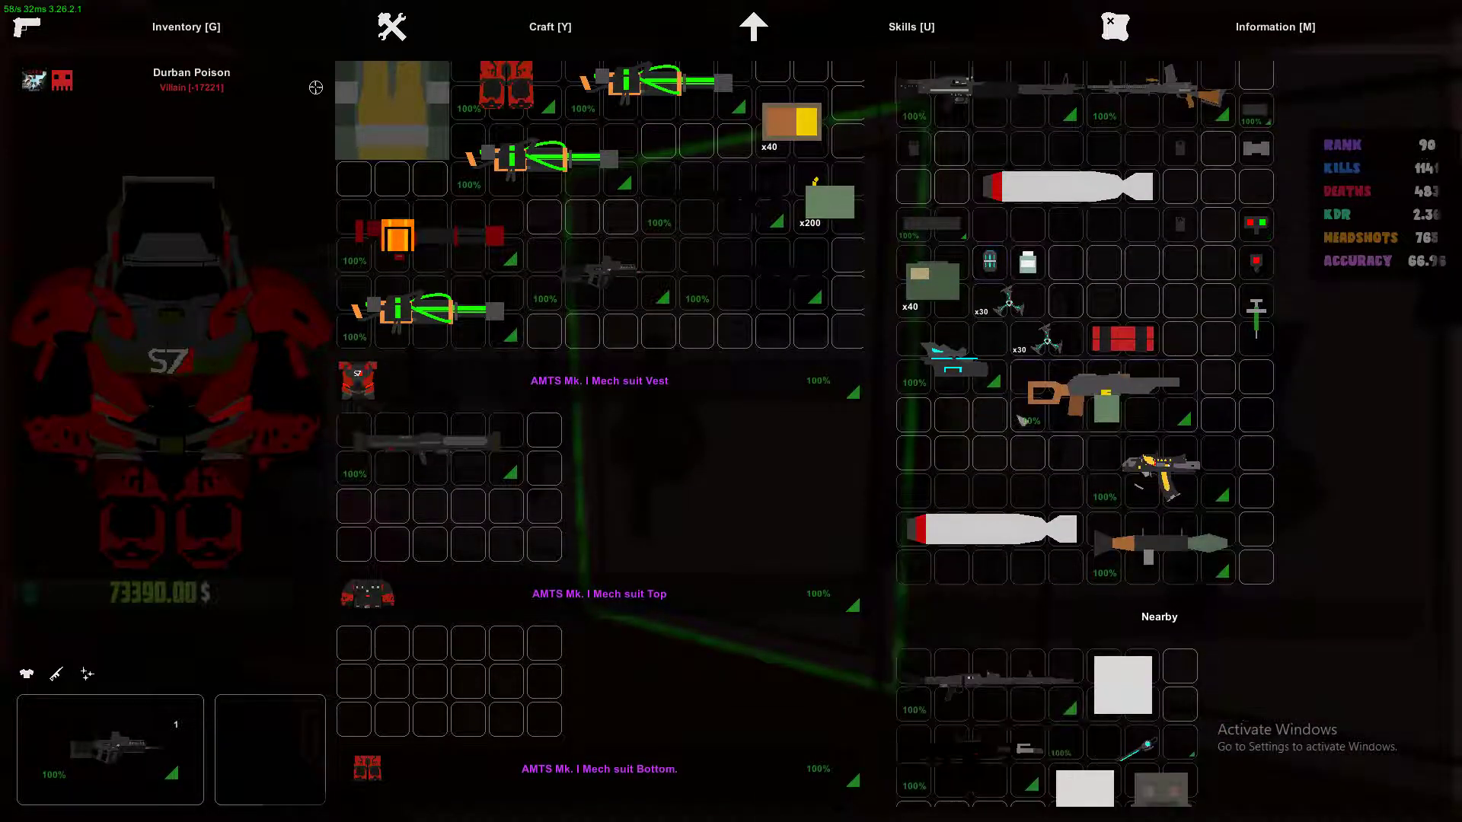
click(1099, 421)
scroll(1086, 515, up, 3)
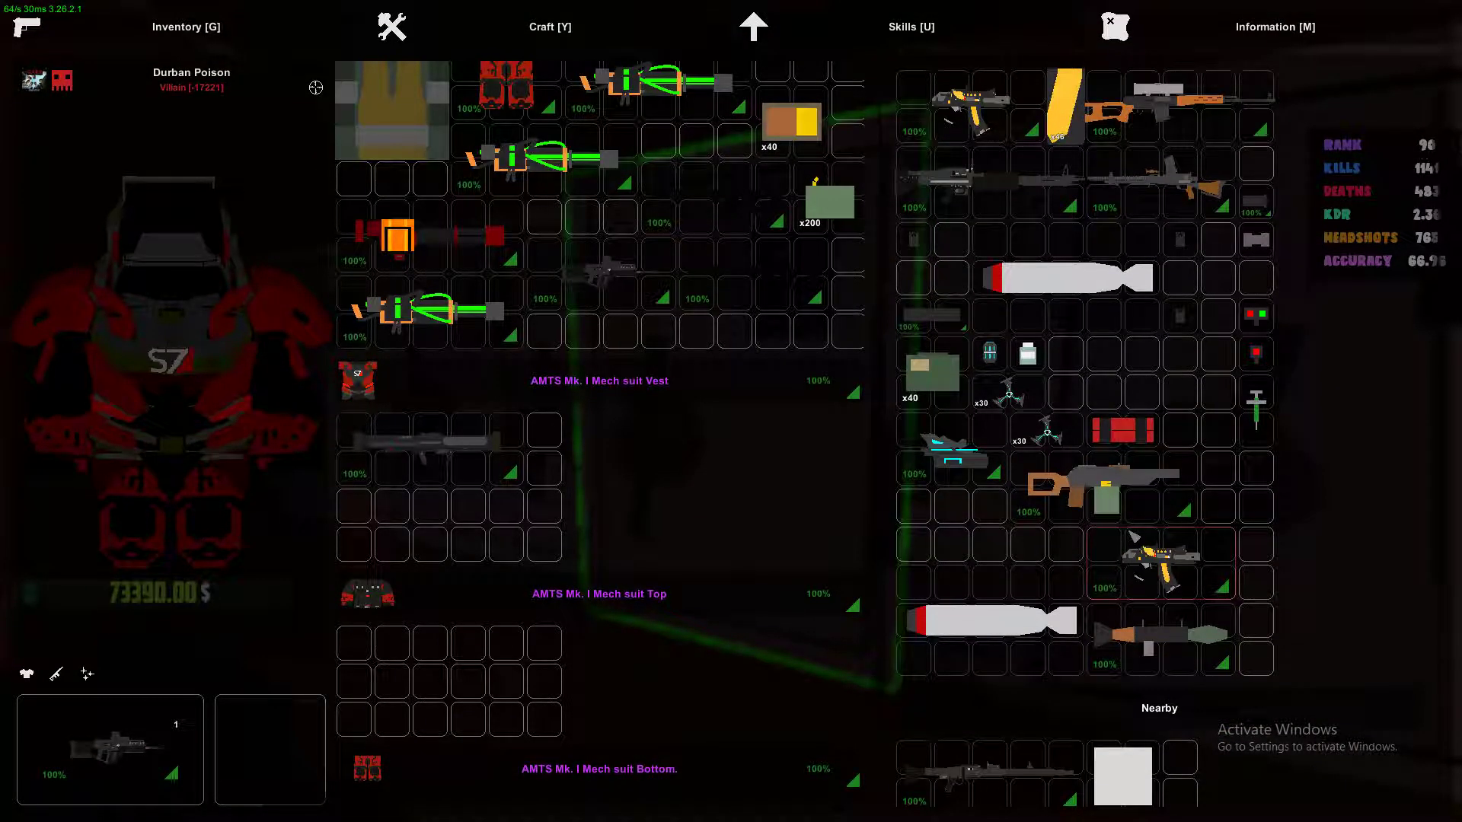
click(997, 249)
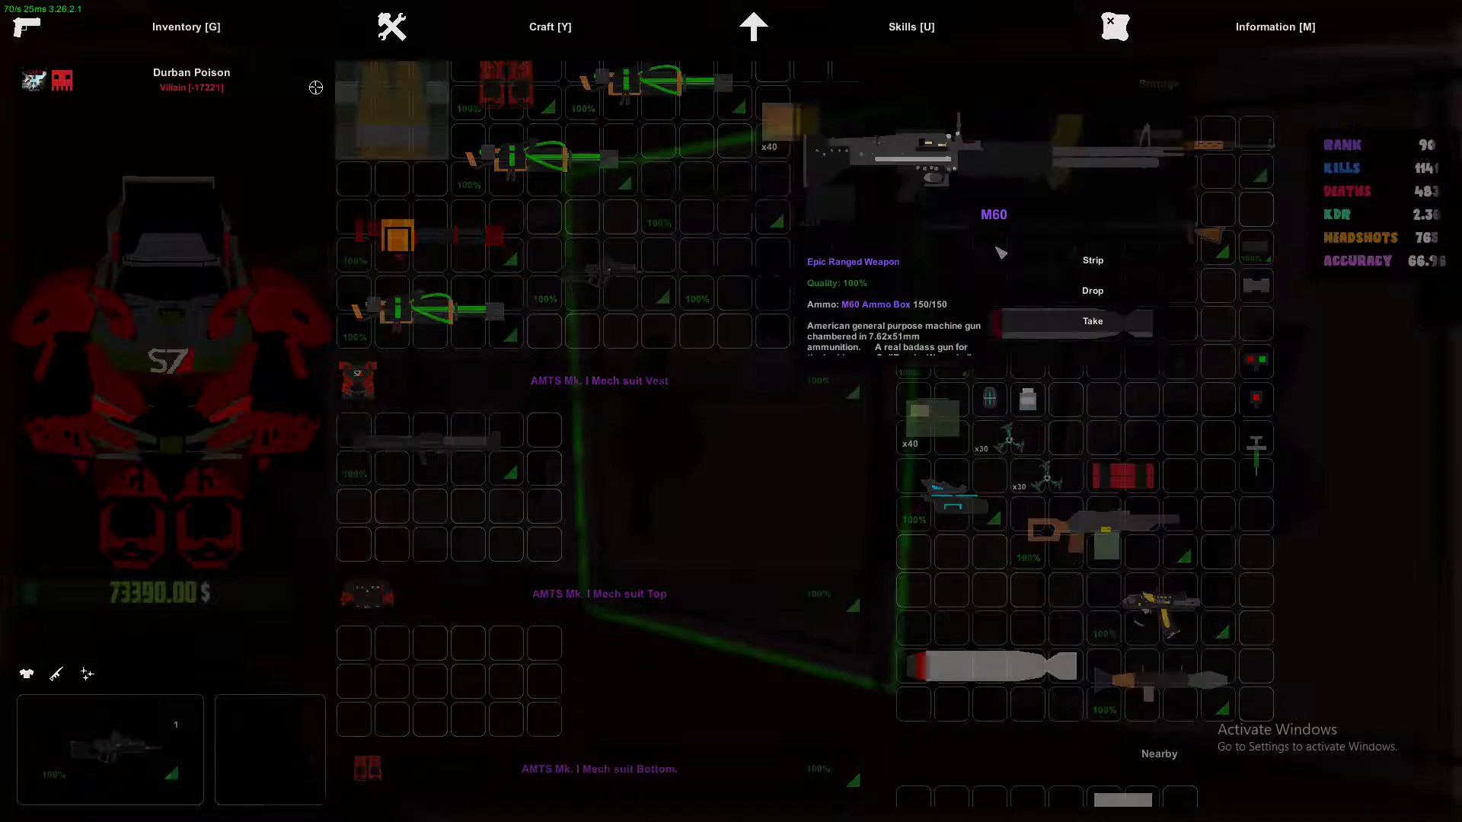
click(1050, 371)
key(Escape)
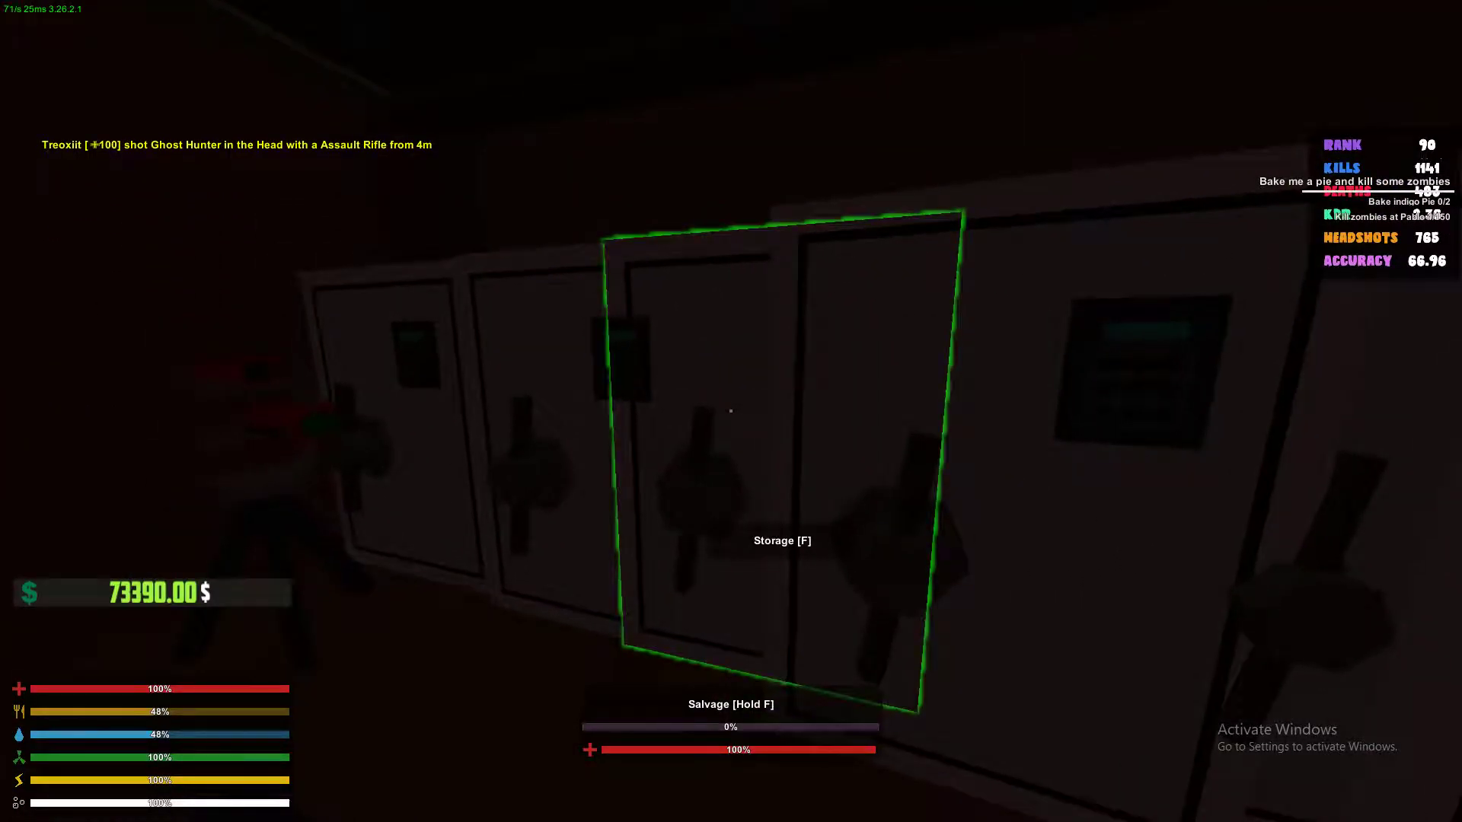
Check another safe and the map, then open the safe full of red mech-suit armour.
key(f)
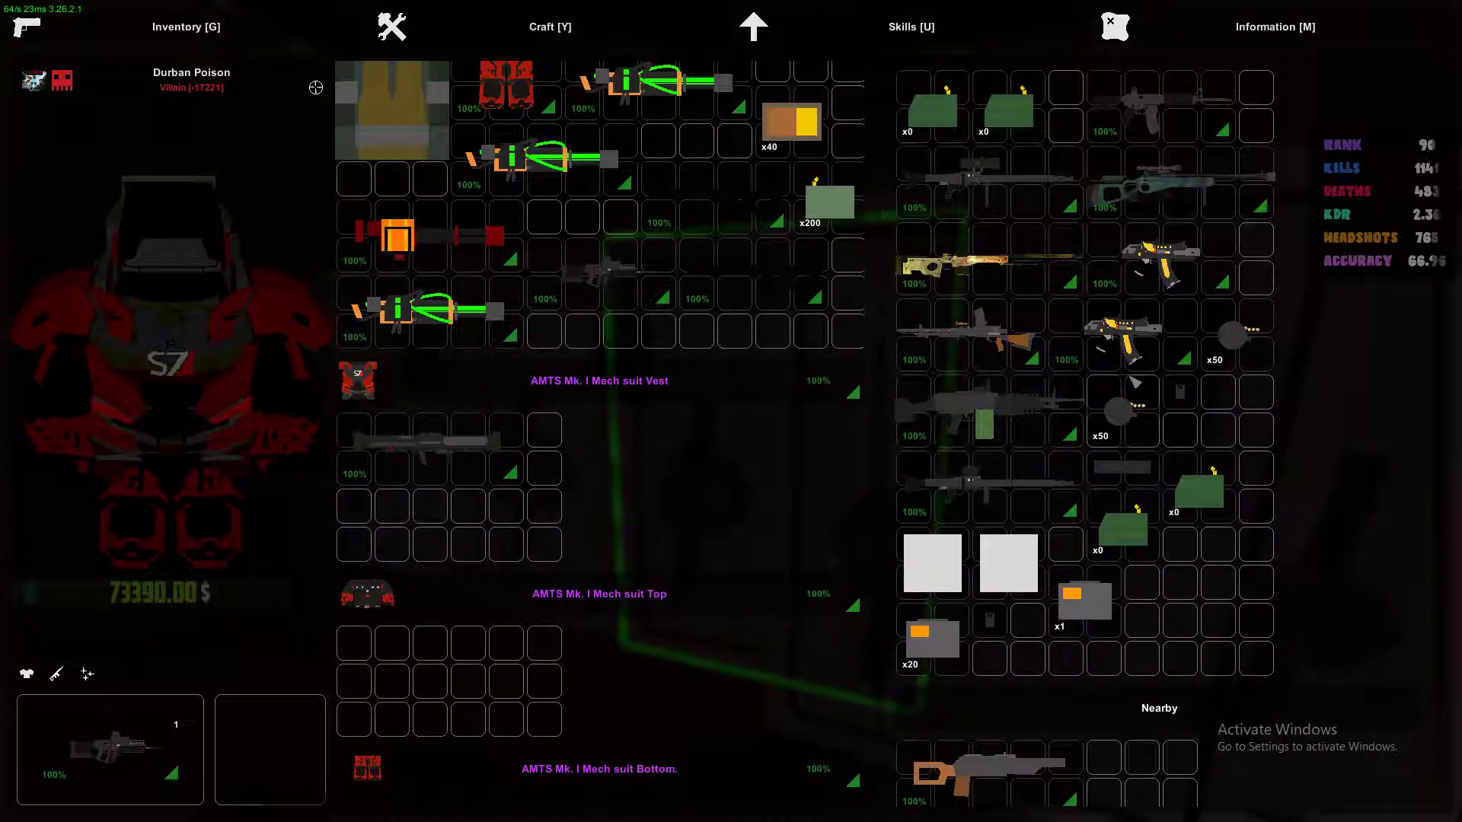
key(Escape)
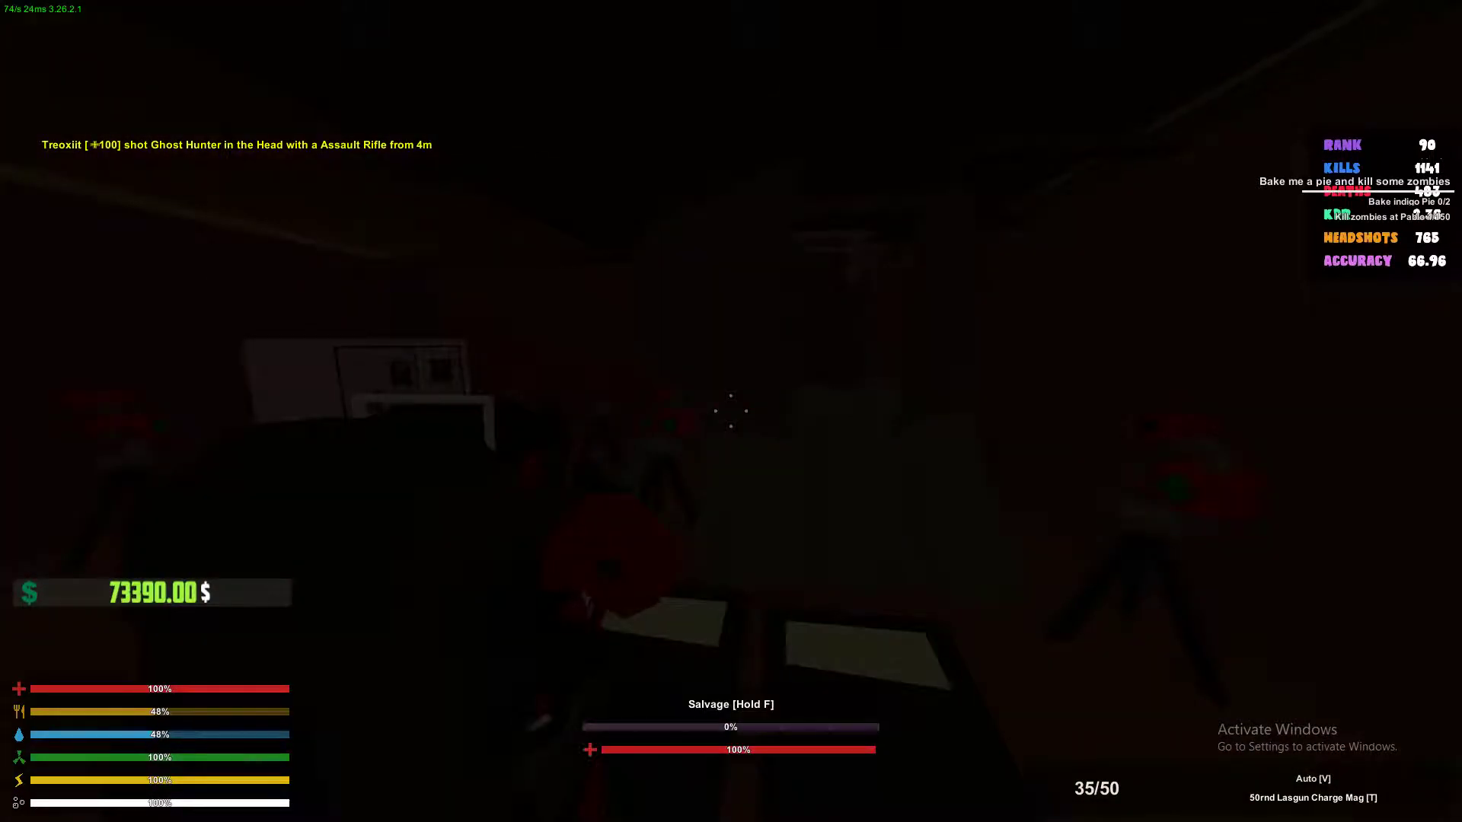
key(m)
key(m)
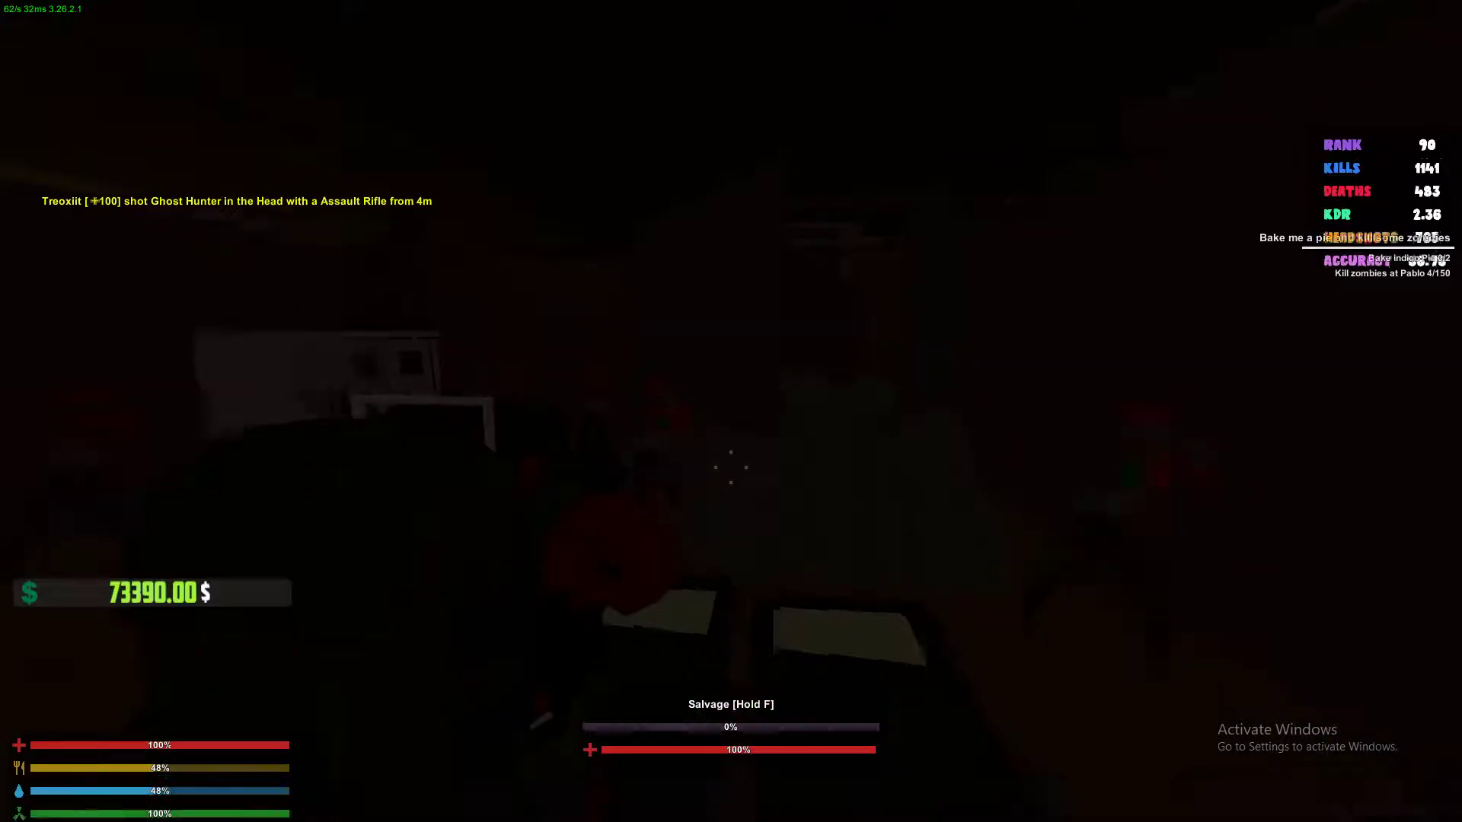
key(m)
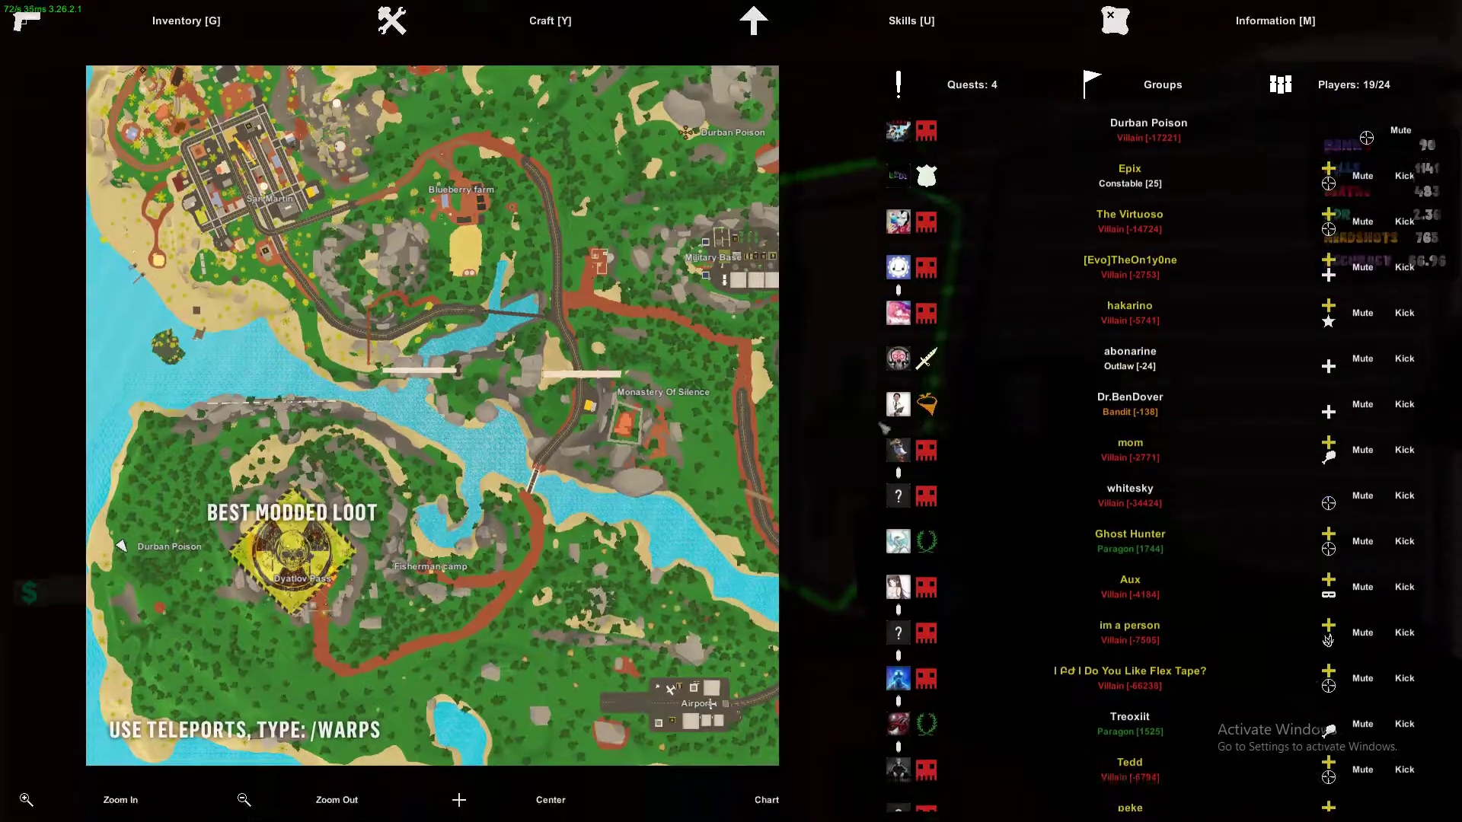
key(m)
key(f)
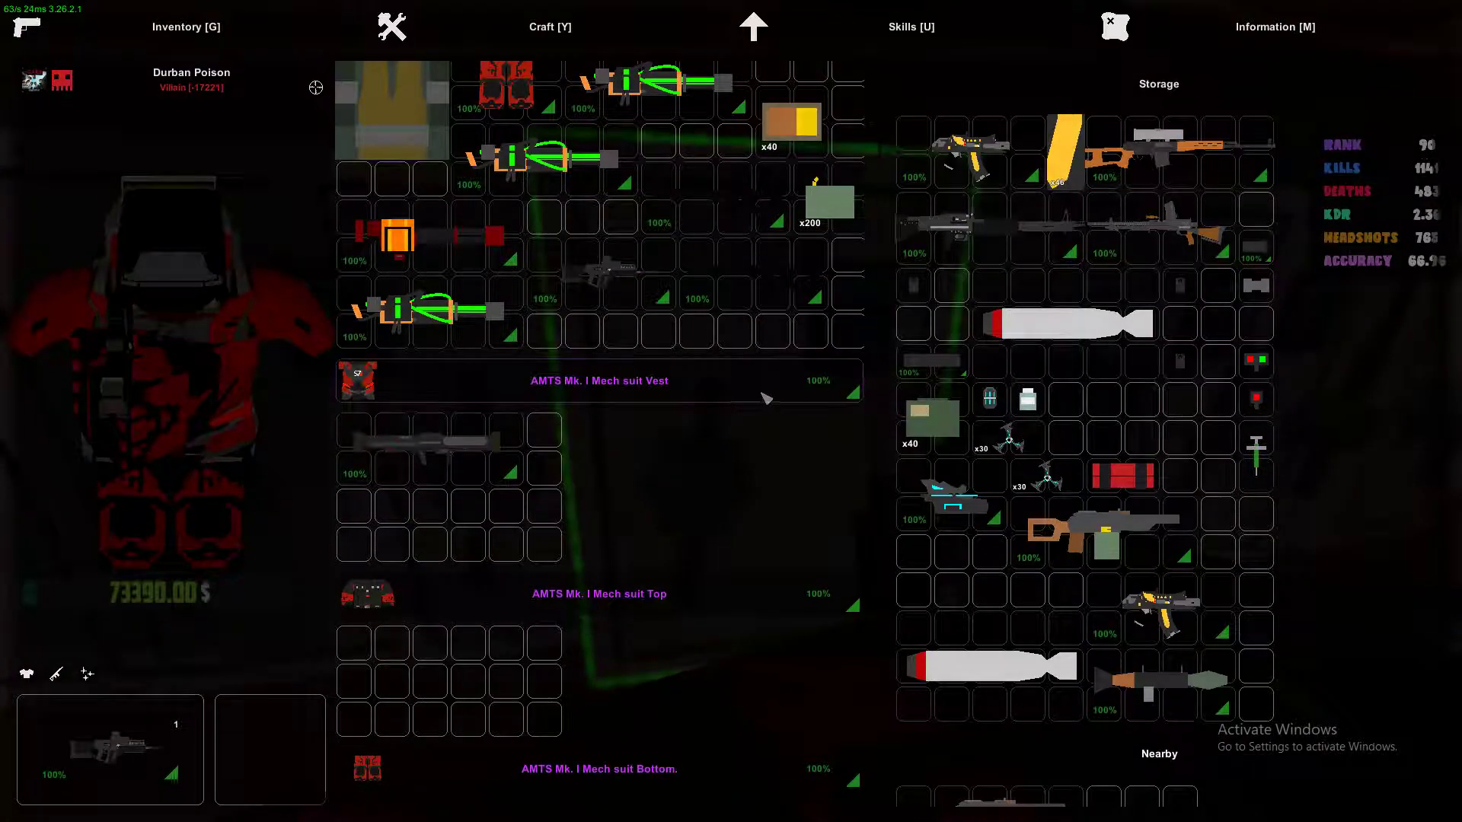
key(f)
key(f)
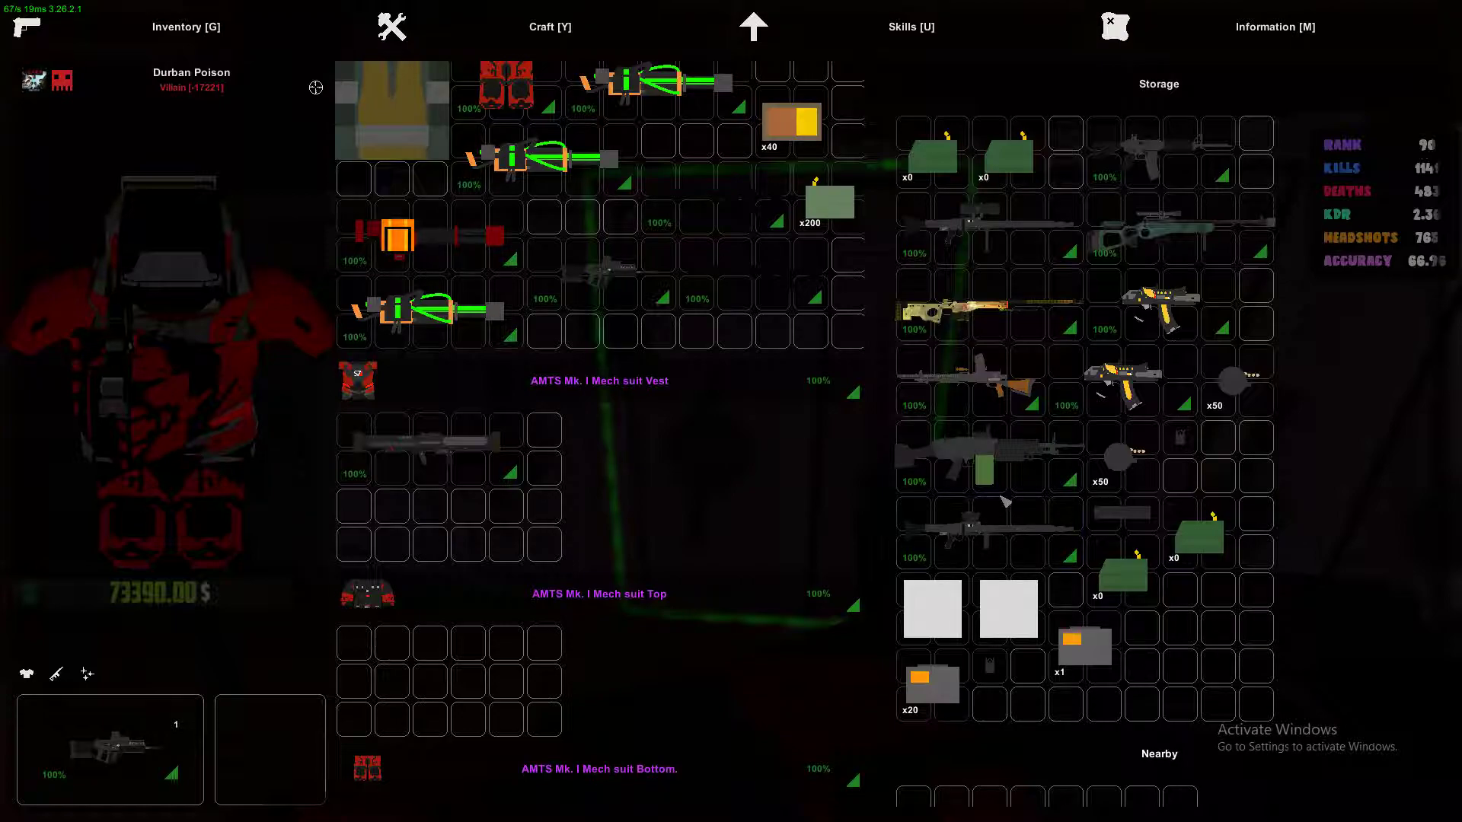
key(f)
key(f)
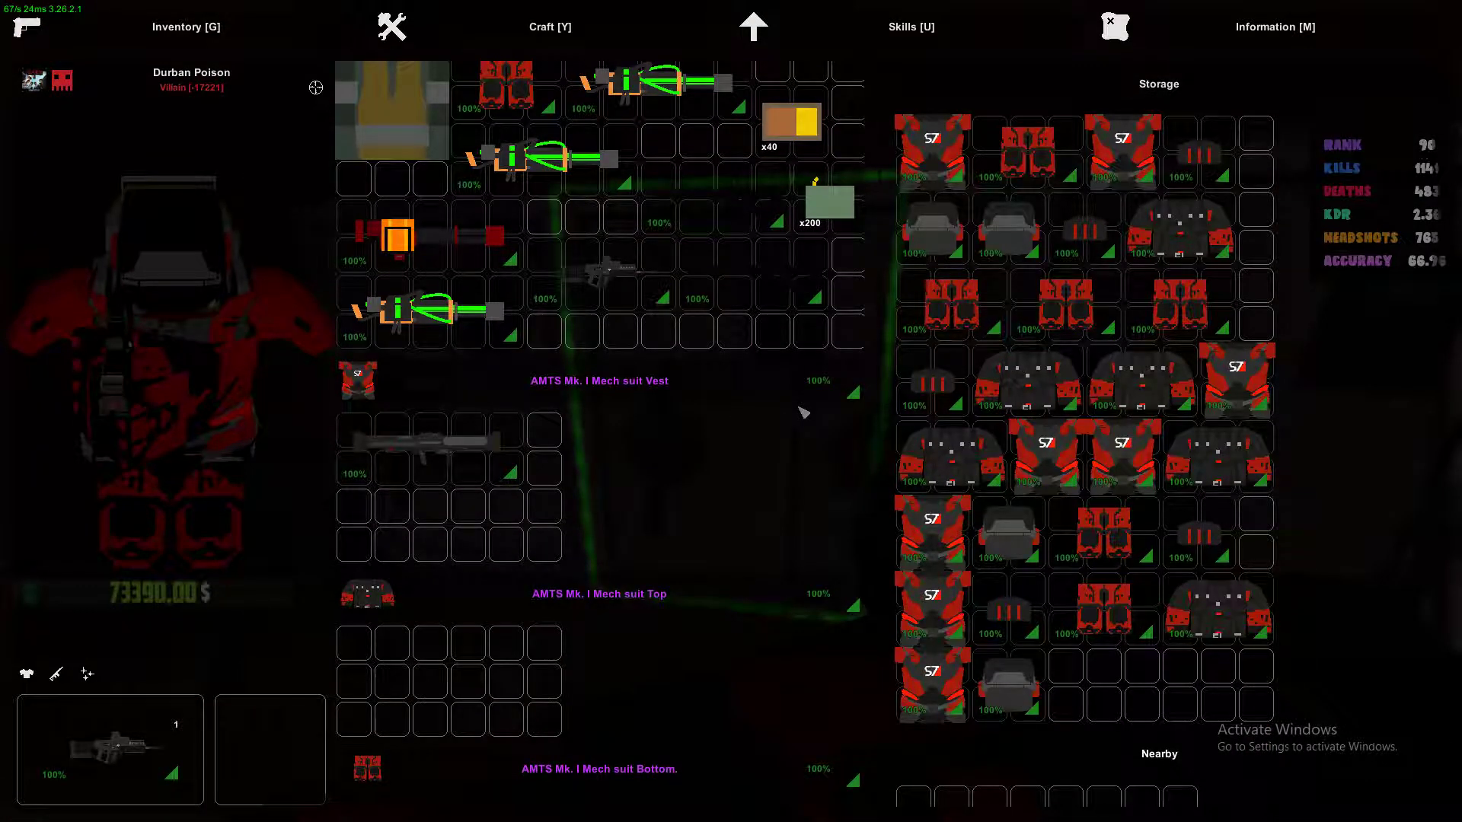
Open the weapons-and-explosives safe, inspect a rifle and the Dragonfang, then close the inventory.
key(f)
key(f)
click(1162, 347)
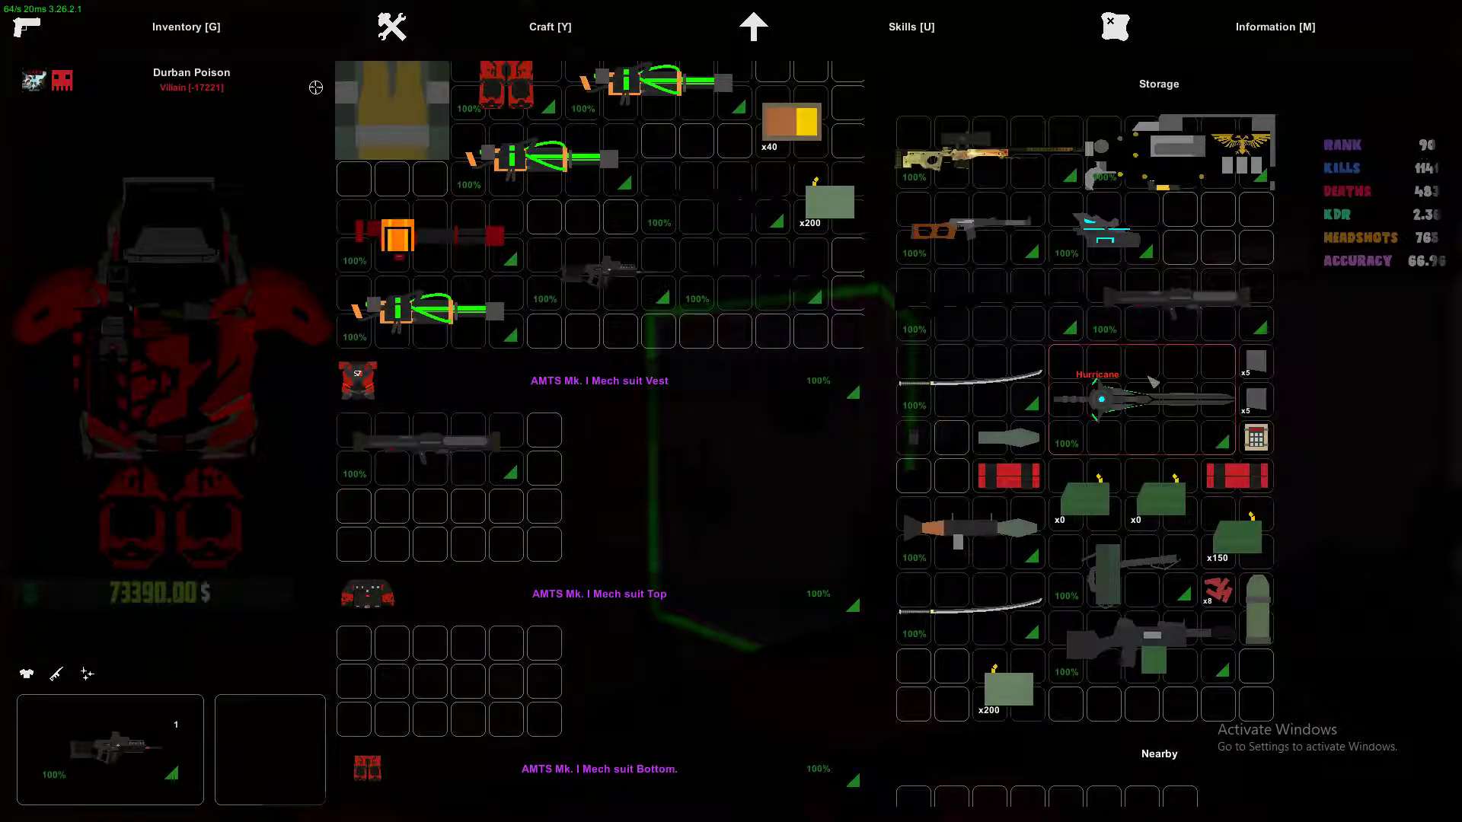
scroll(1152, 382, down, 3)
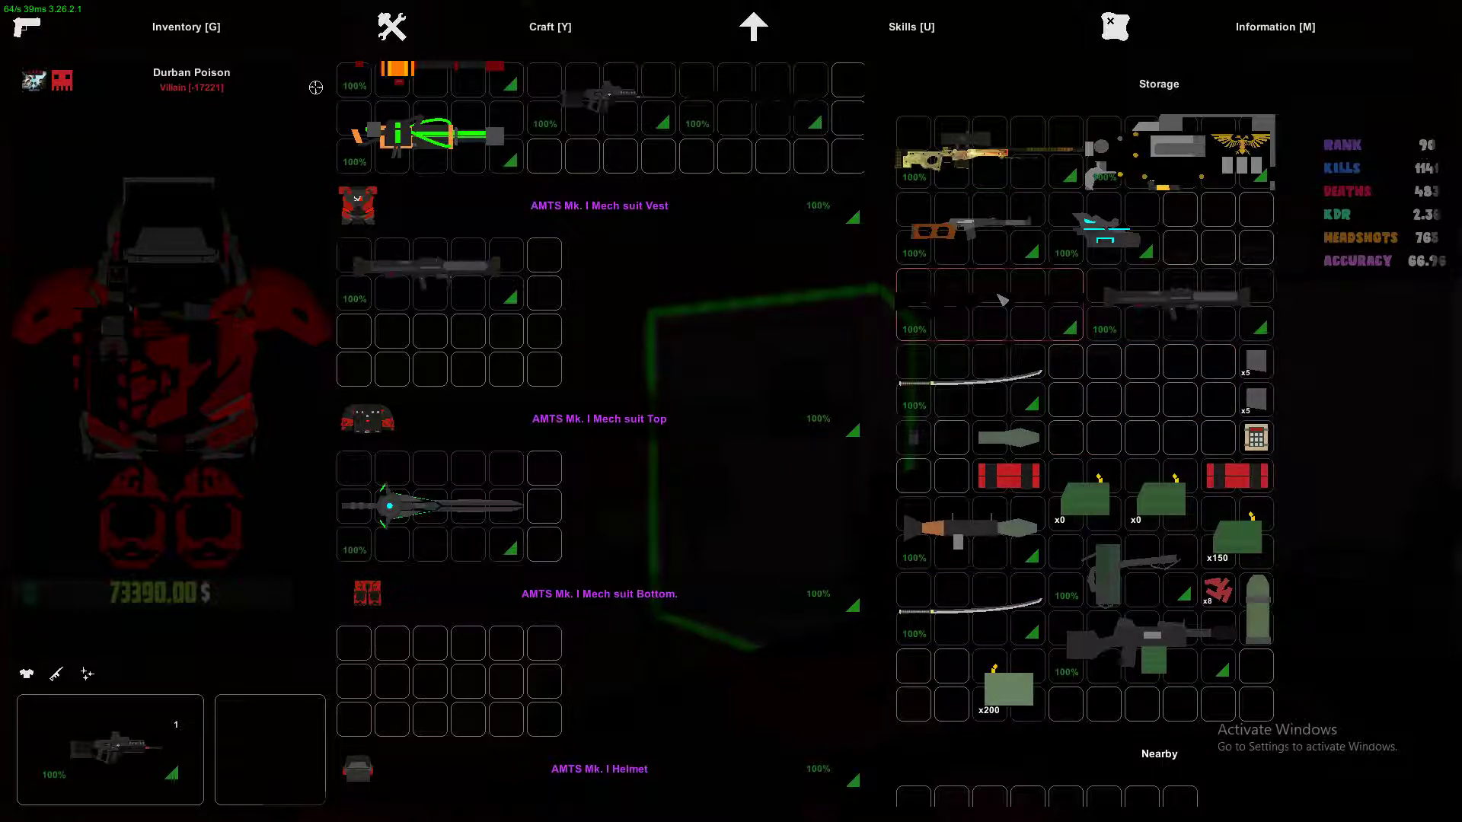
click(1160, 651)
click(1121, 428)
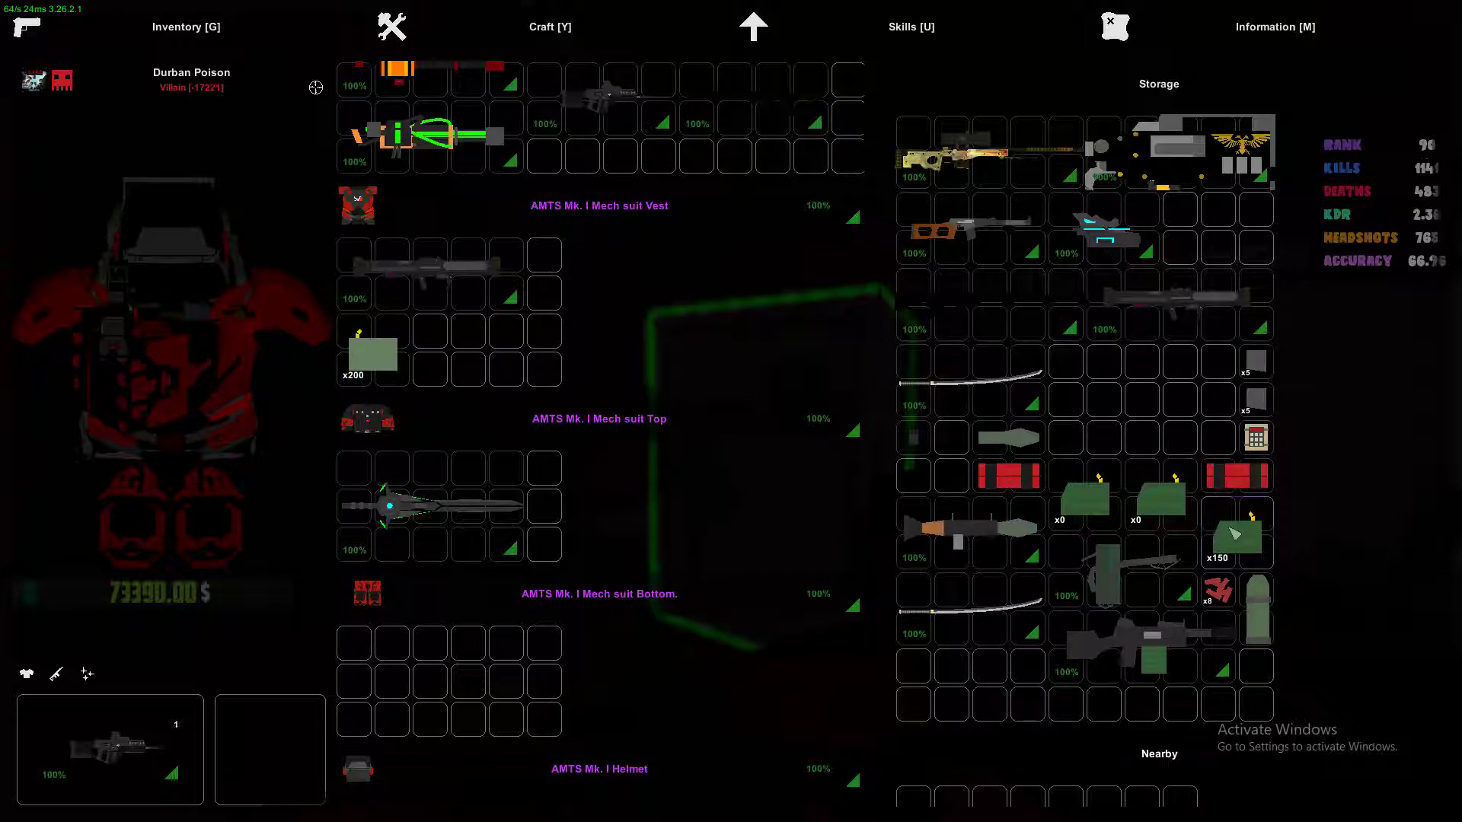
key(g)
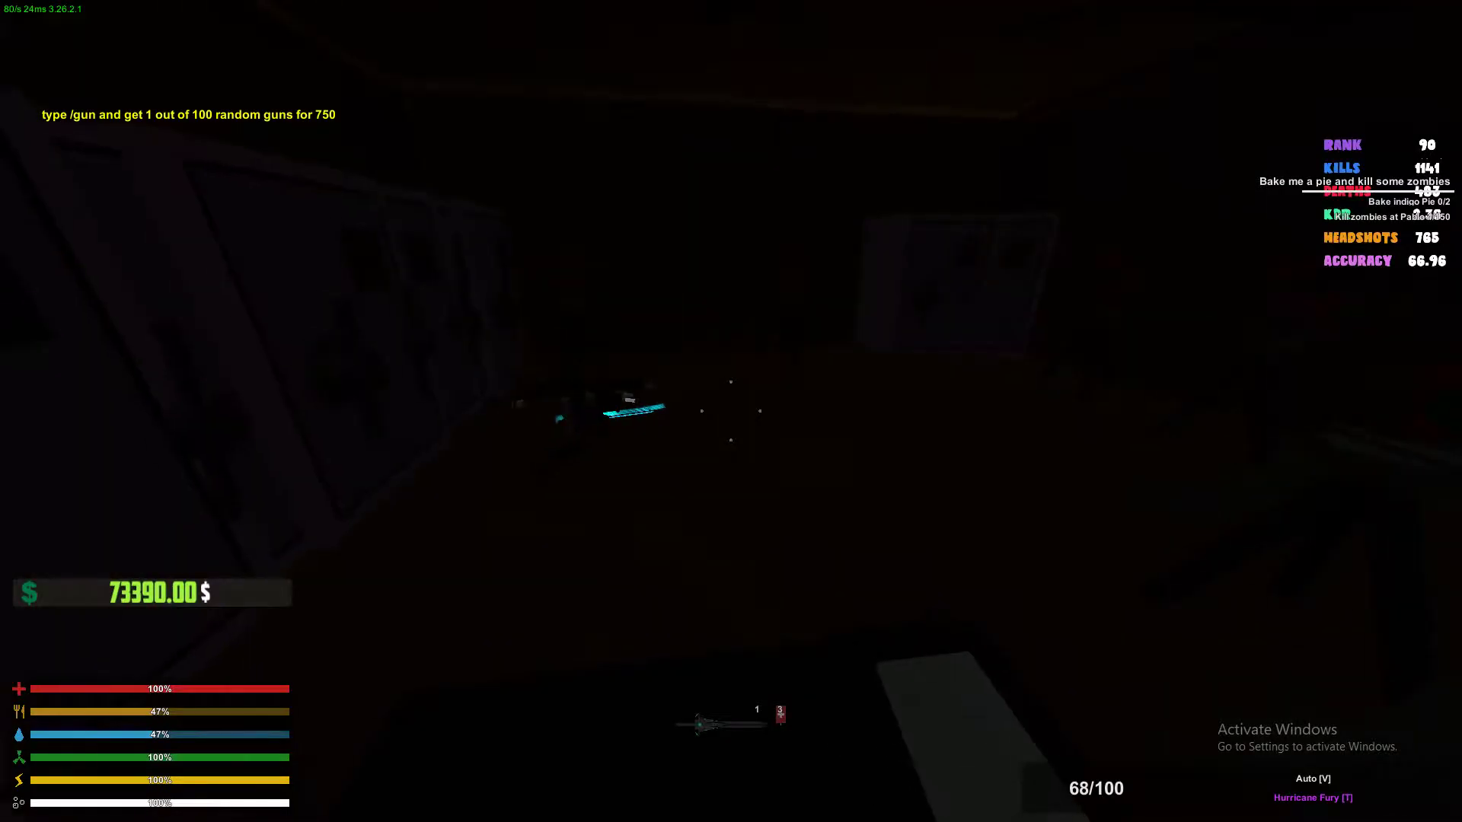
Take the rocket launcher from the weapons safe into the backpack.
key(g)
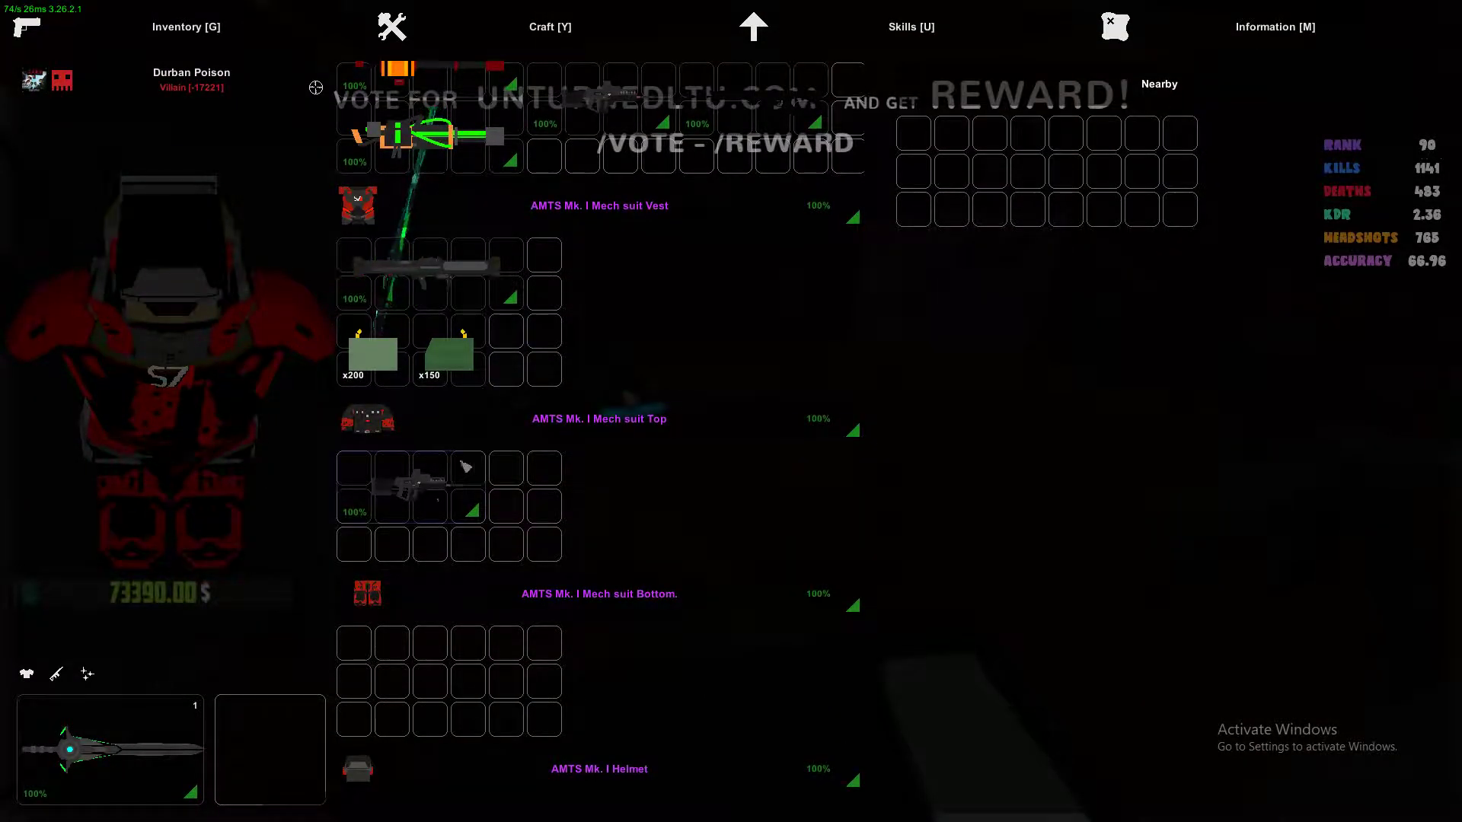
key(g)
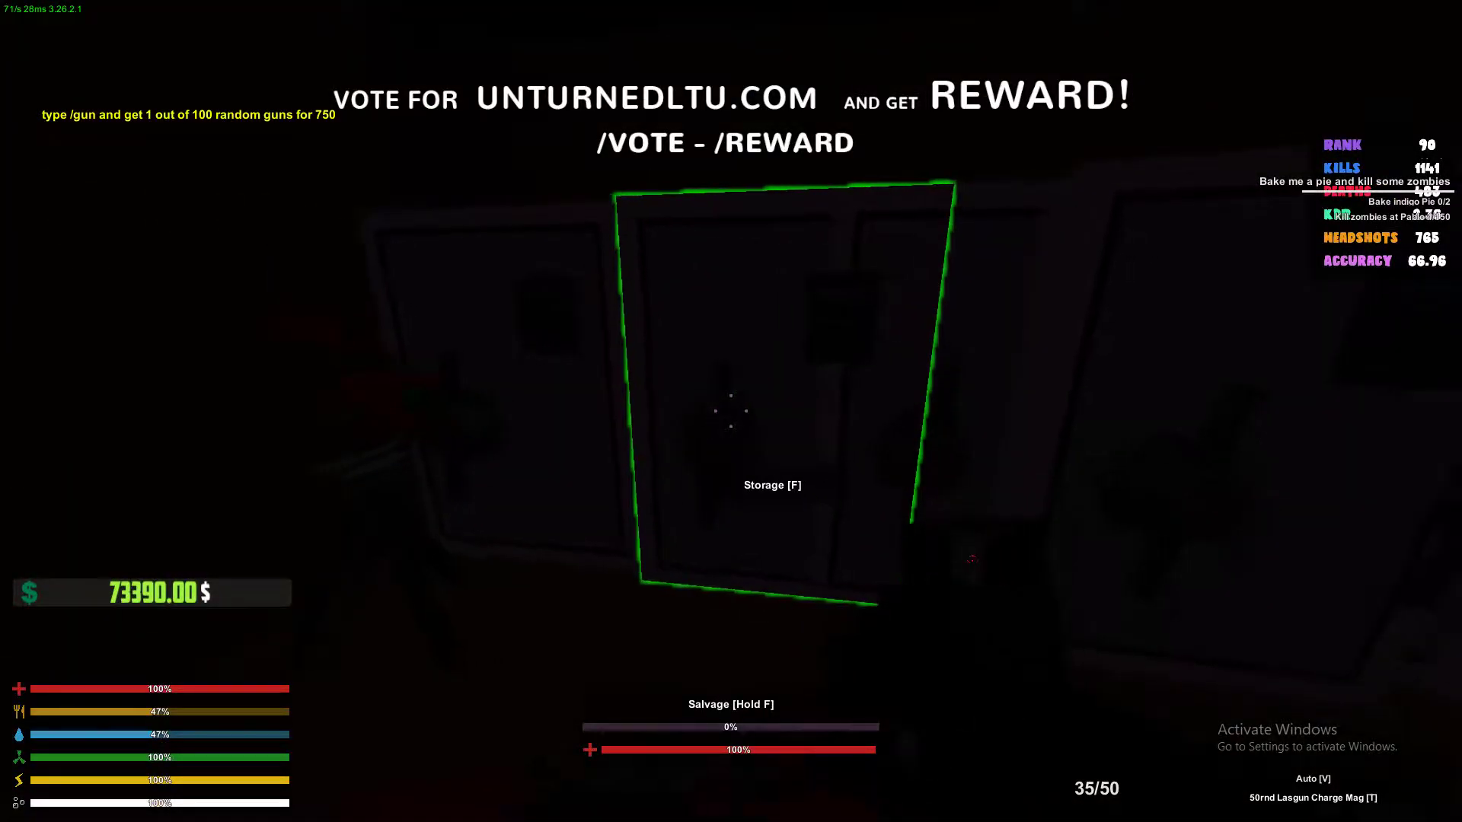
key(f)
key(g)
key(f)
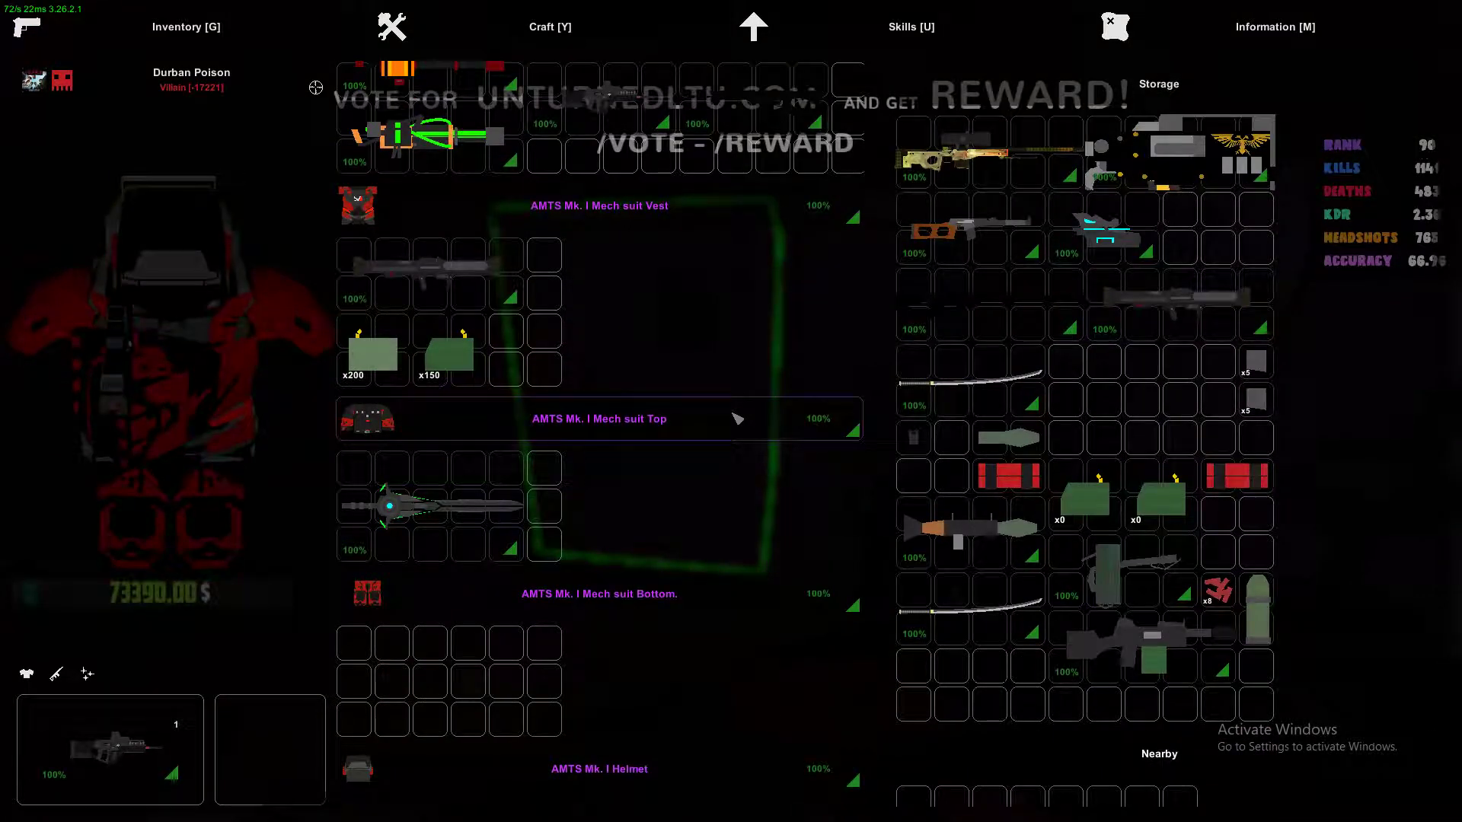
click(1222, 307)
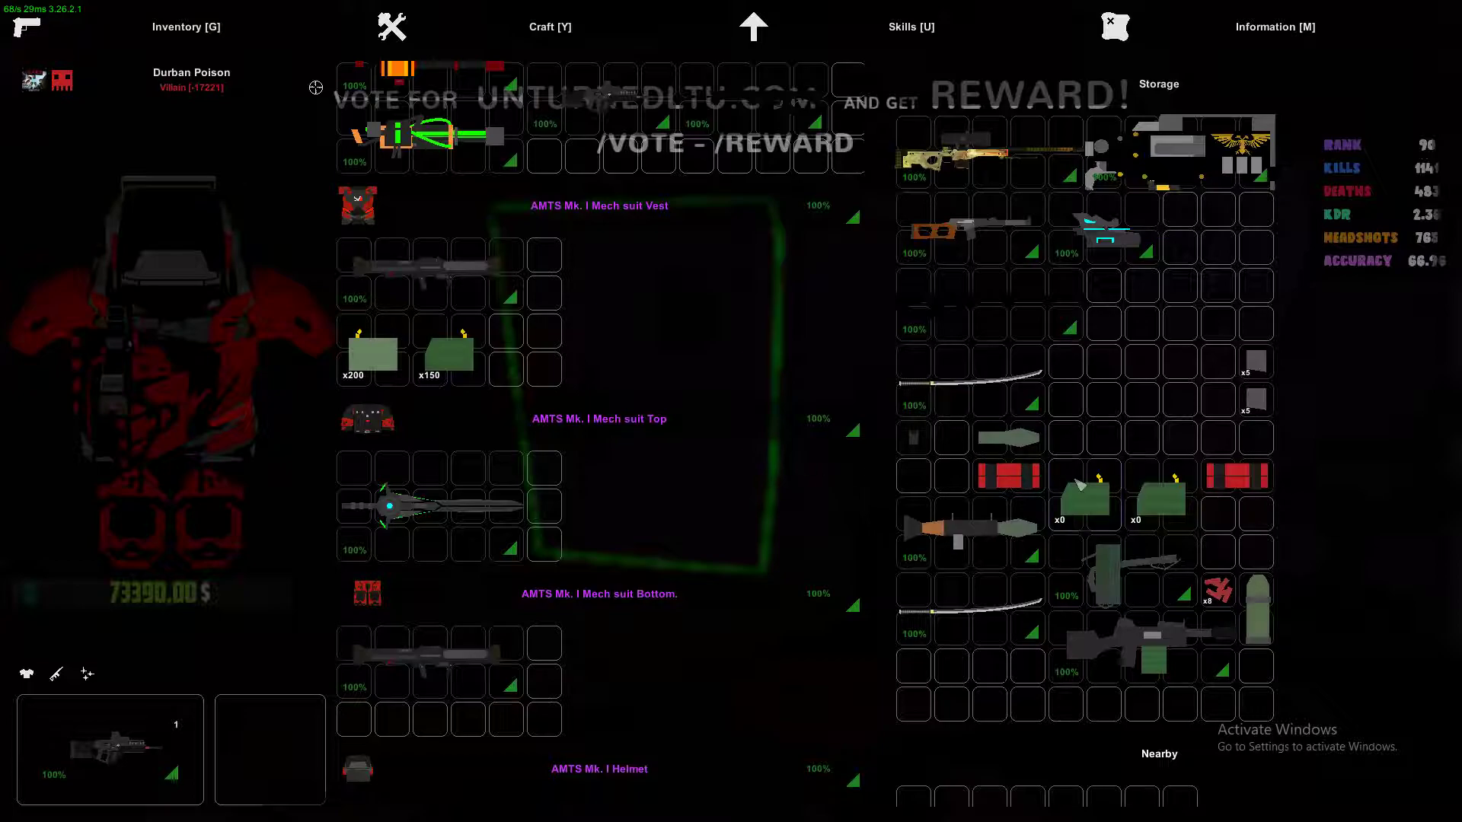
scroll(1147, 570, down, 1)
scroll(1148, 570, down, 1)
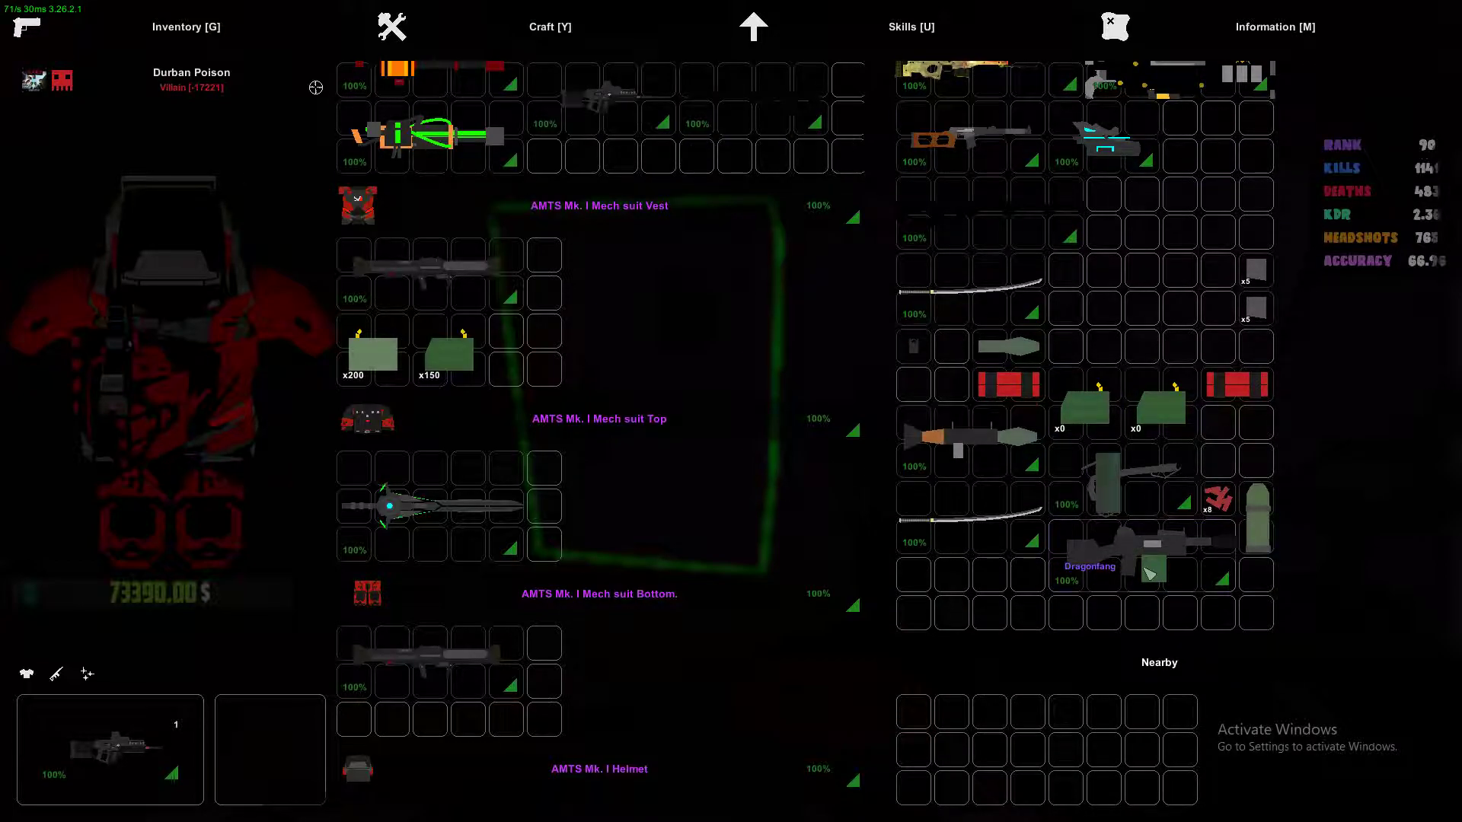
scroll(1149, 571, up, 2)
key(g)
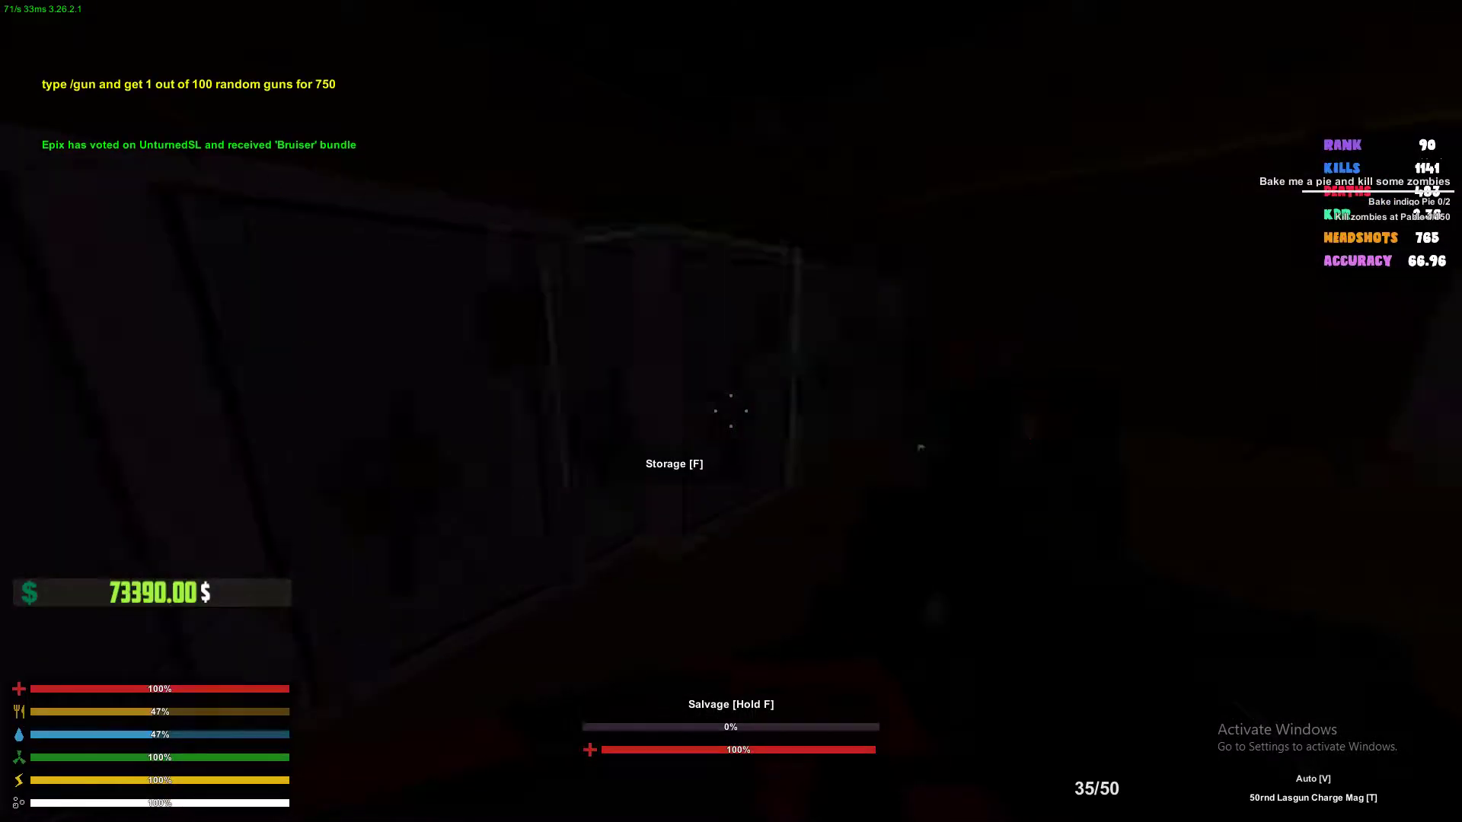
Browse the next safe, then close it and the inventory.
key(f)
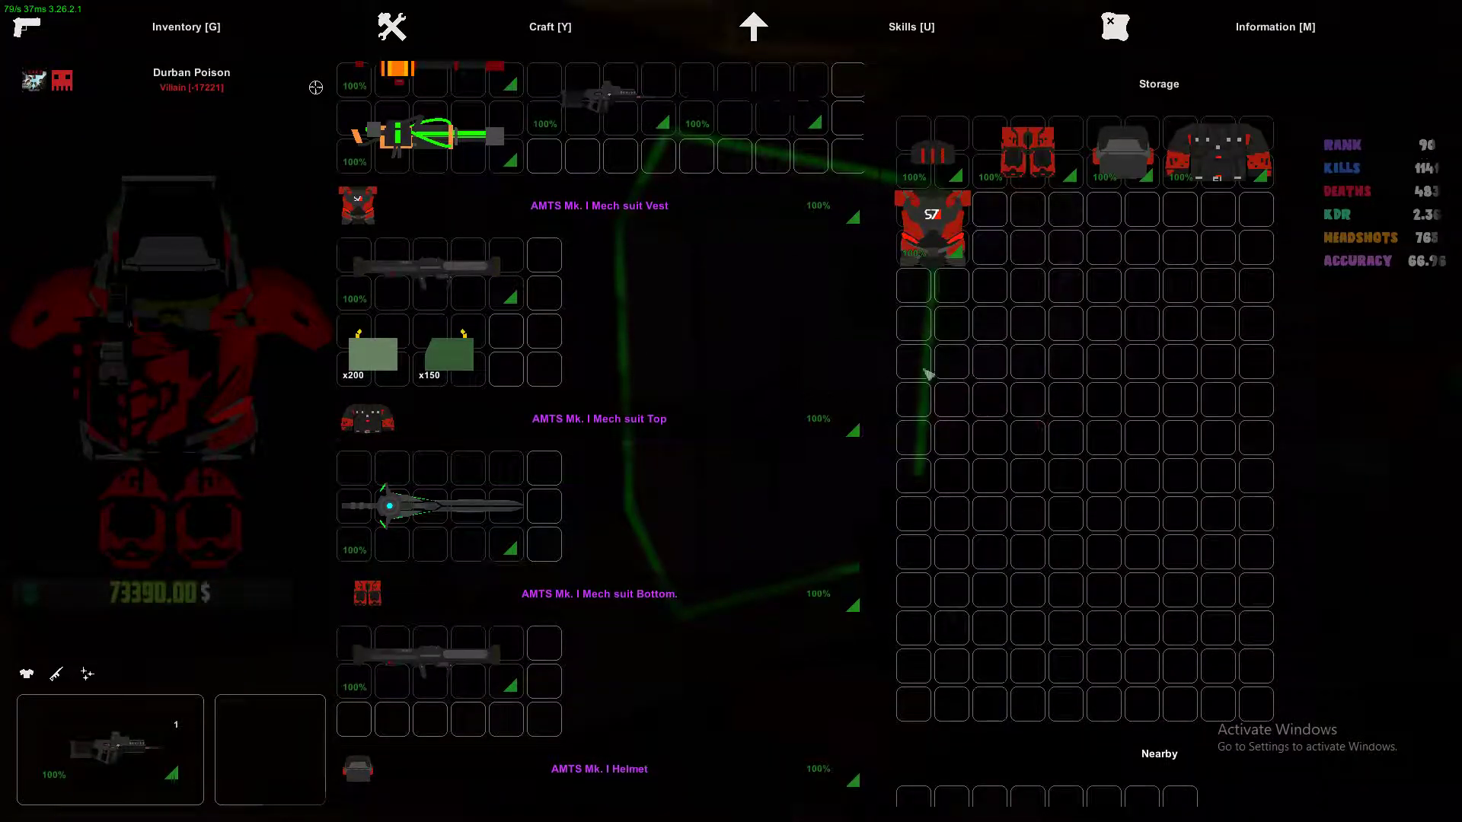
key(g)
key(f)
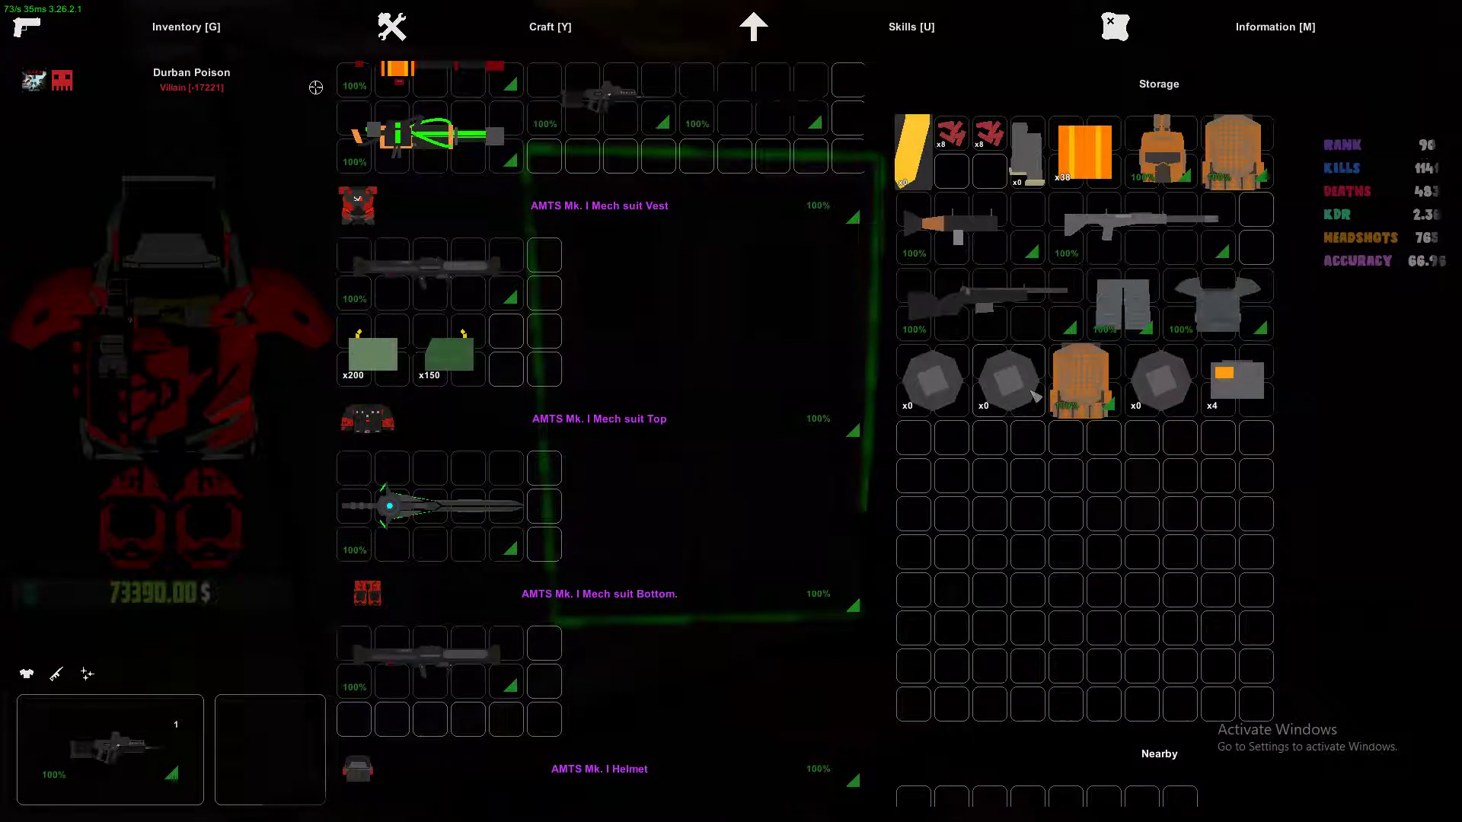
key(g)
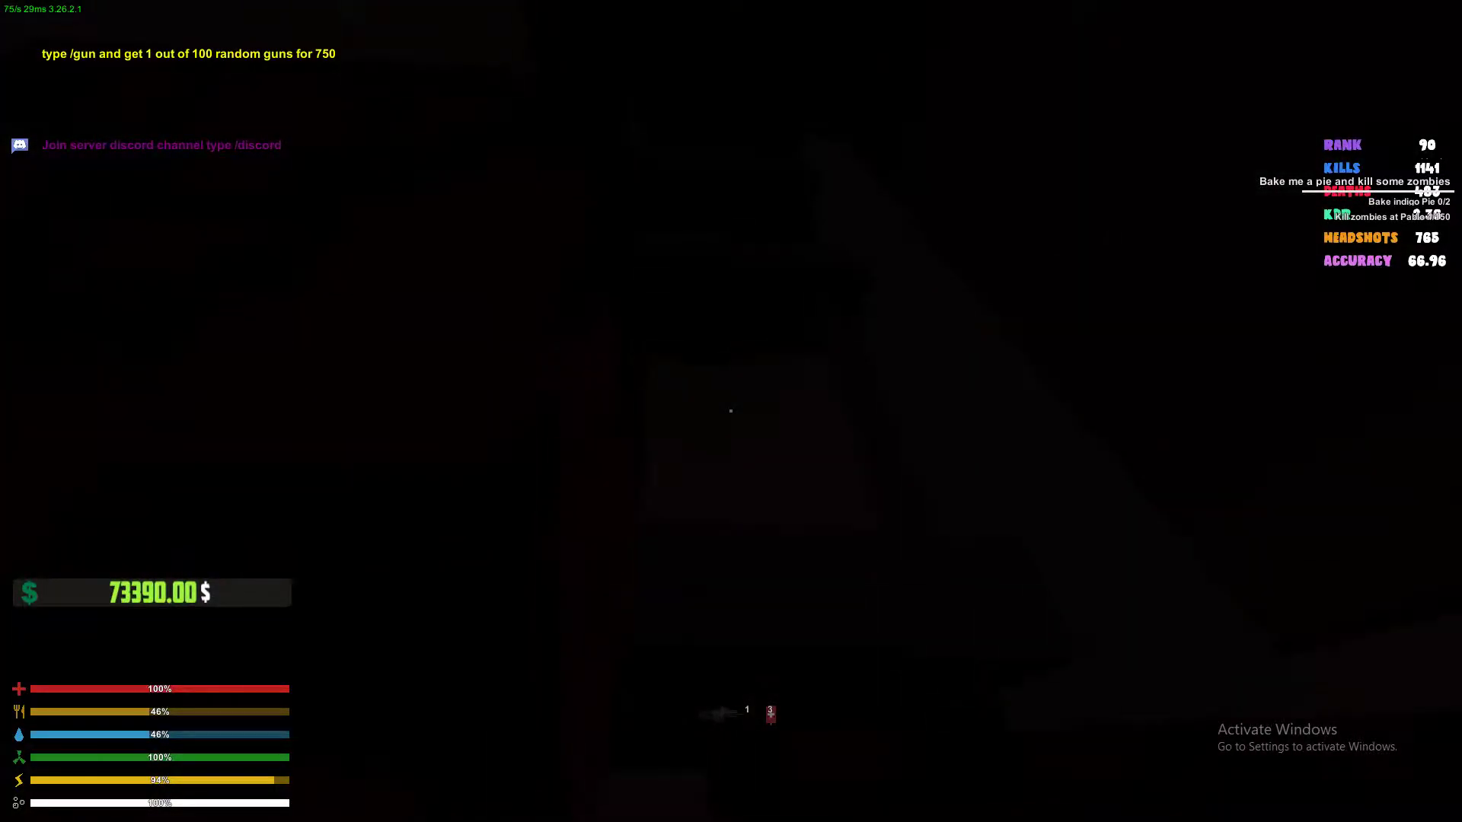
Buy Military Nightvision for 350 credits with the /buy 334 chat command.
key(1)
text(j/b)
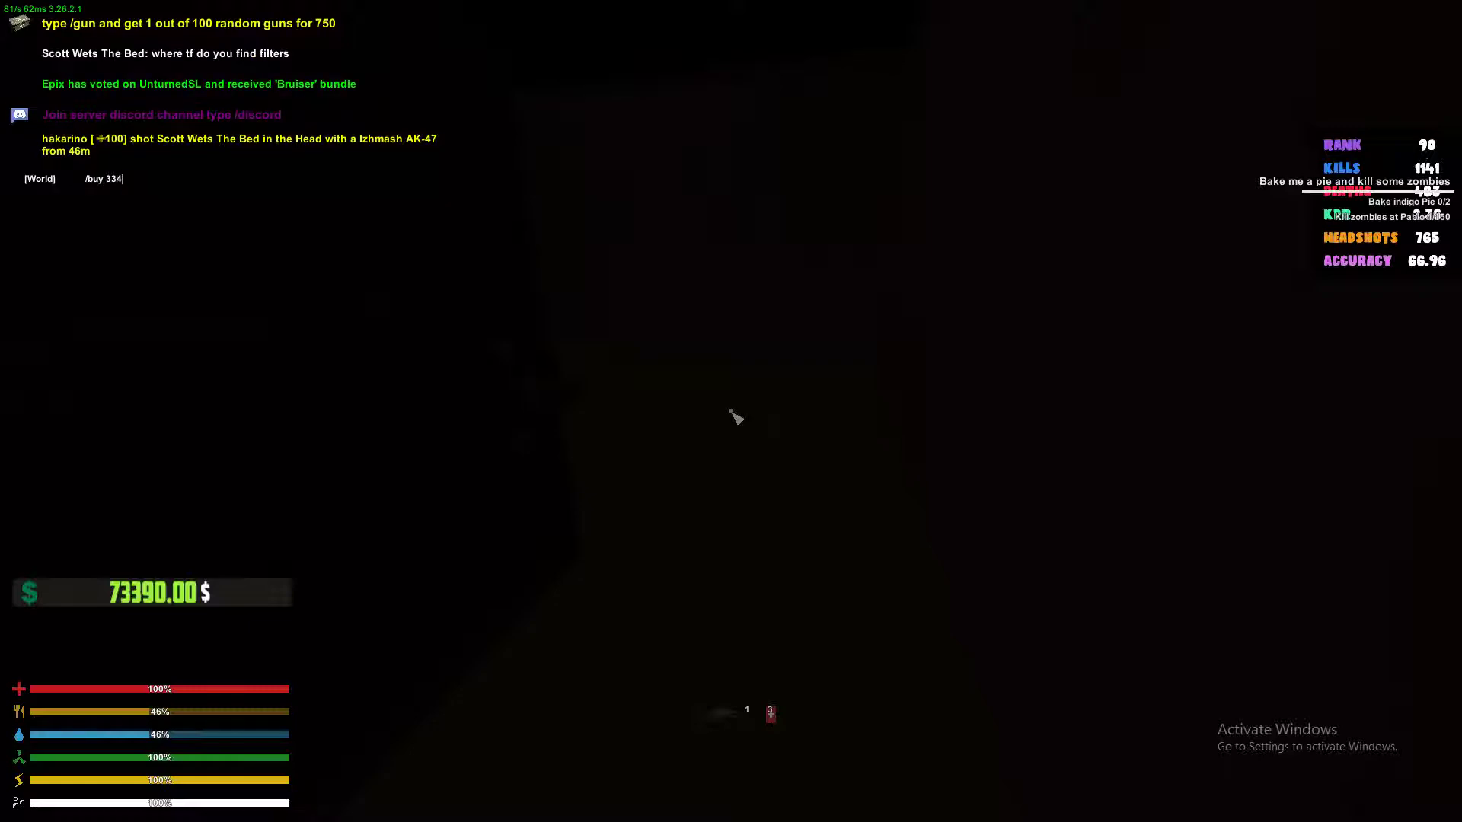
key(Return)
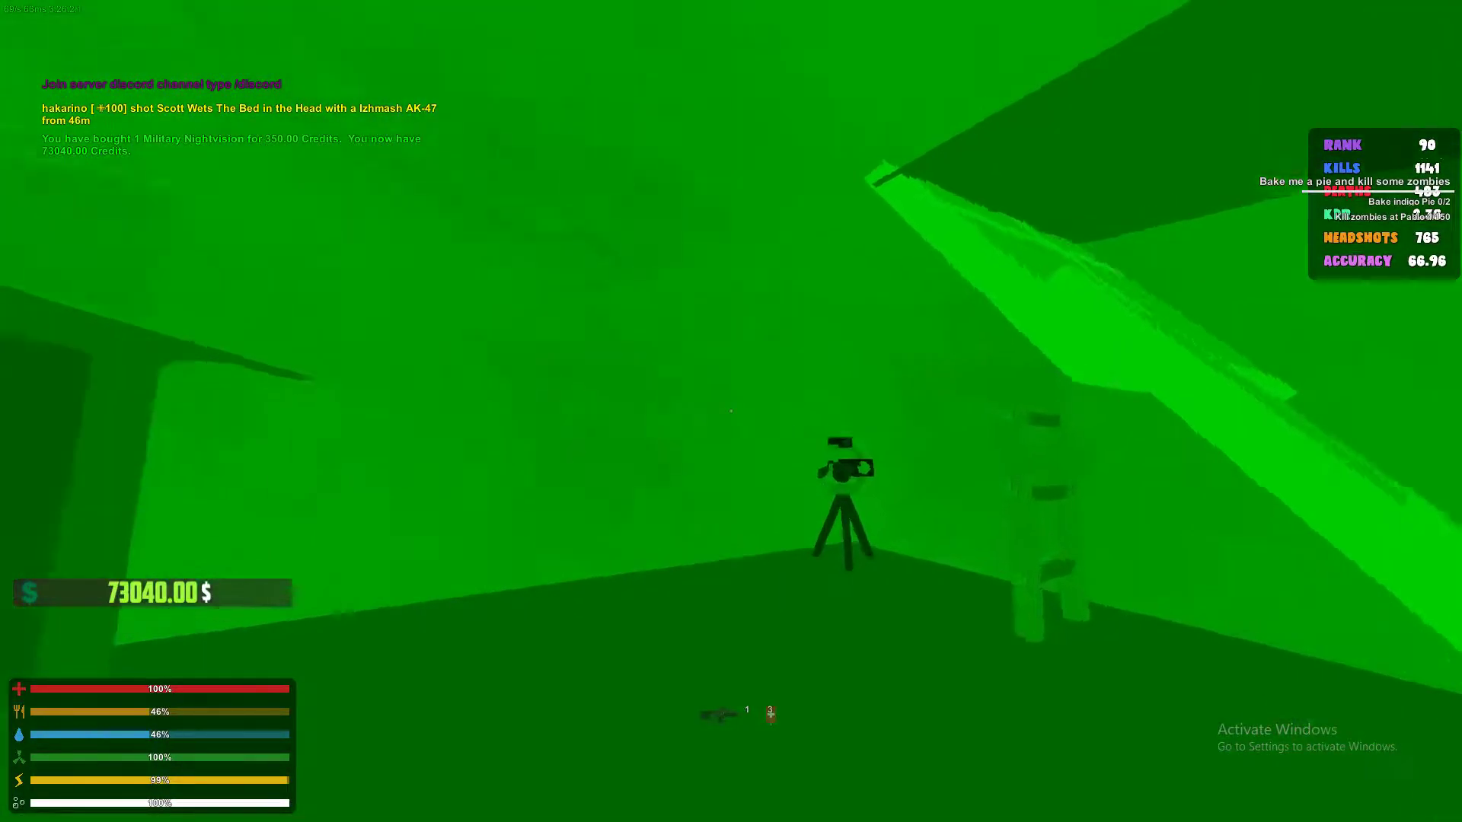
Check the tripod's storage and salvage two base structure pieces, reaching about 79%.
key(f)
key(Escape)
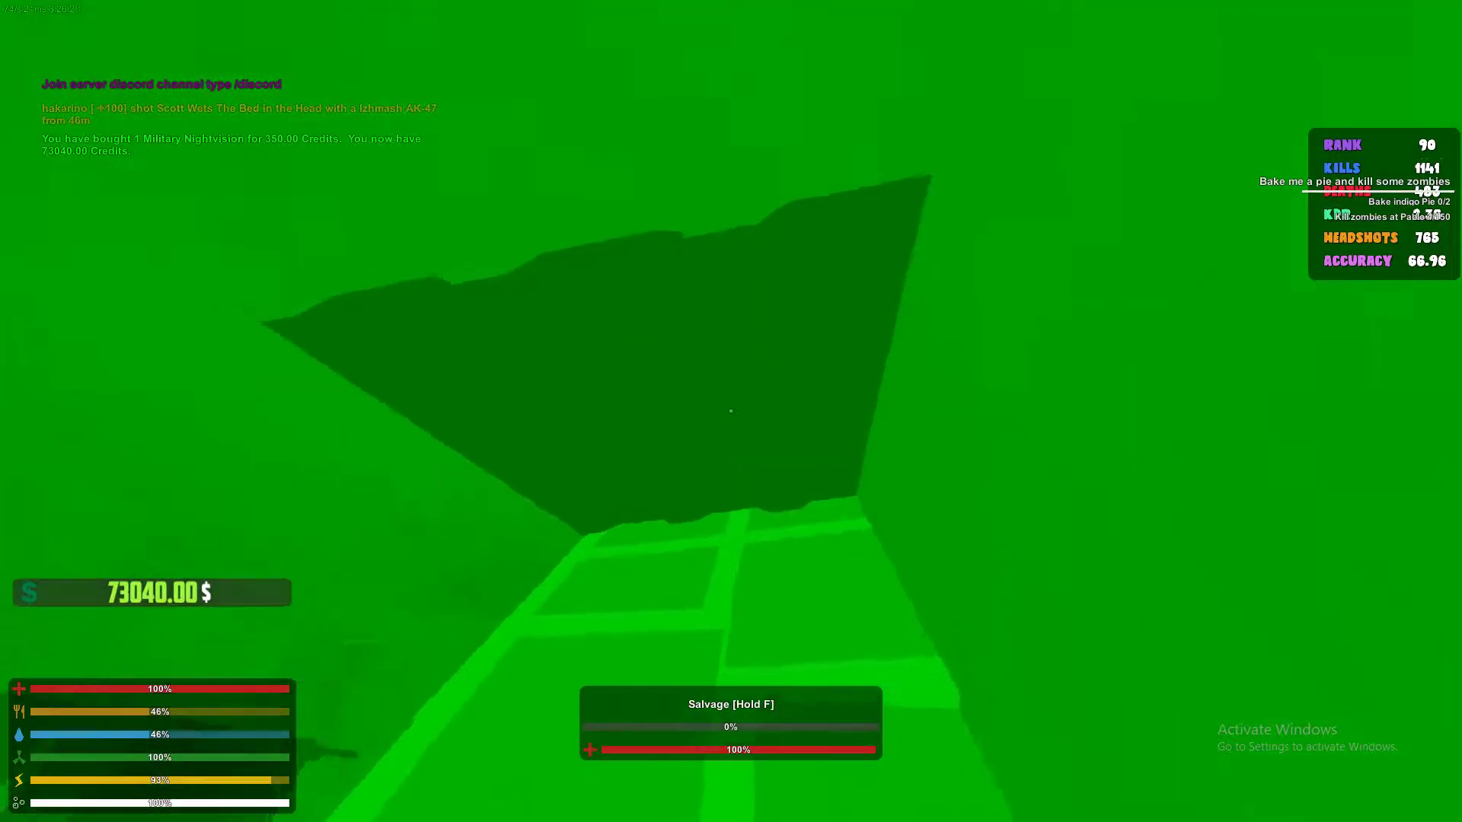
key(f)
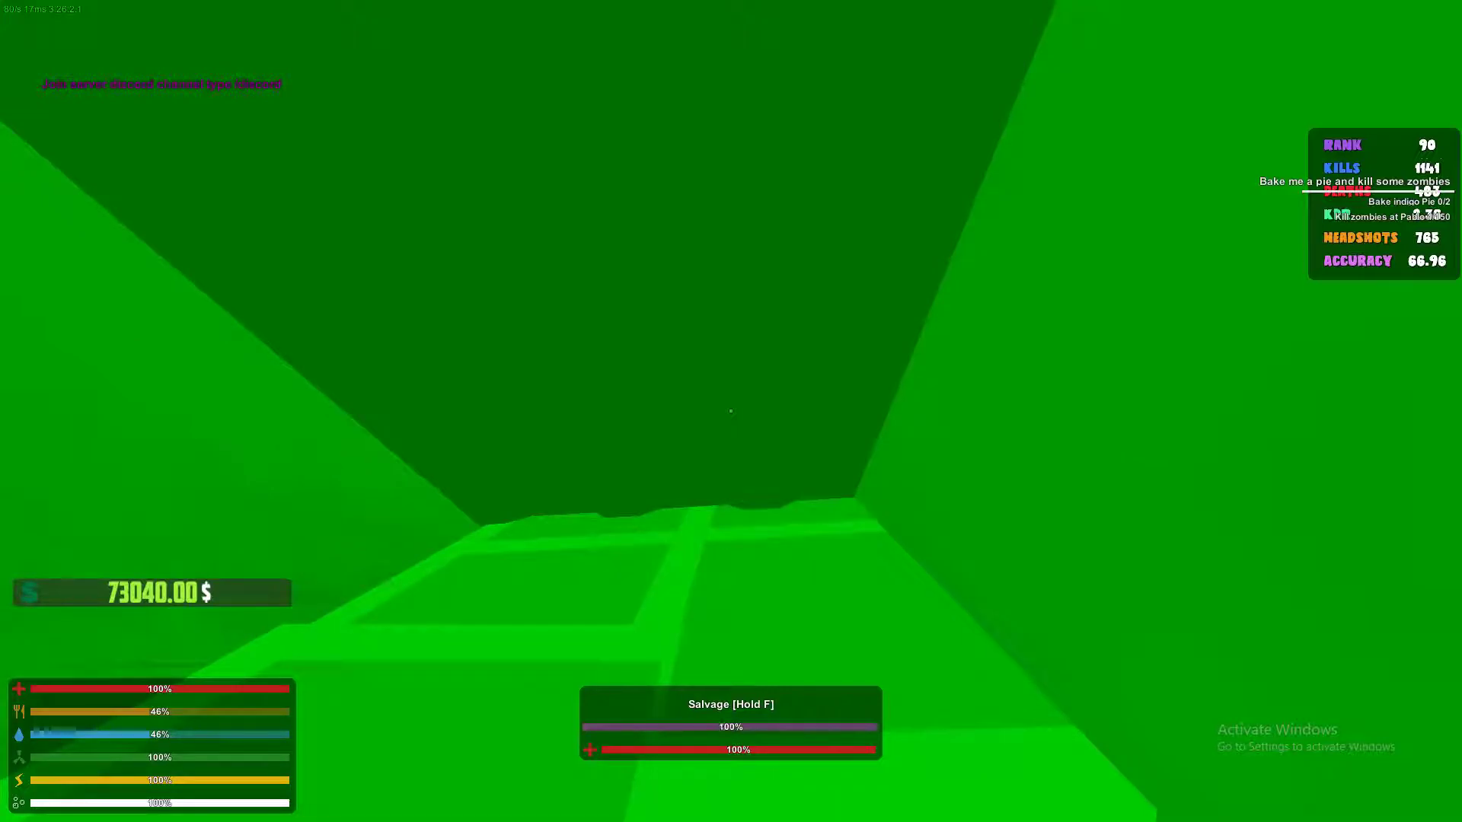
key(g)
key(g)
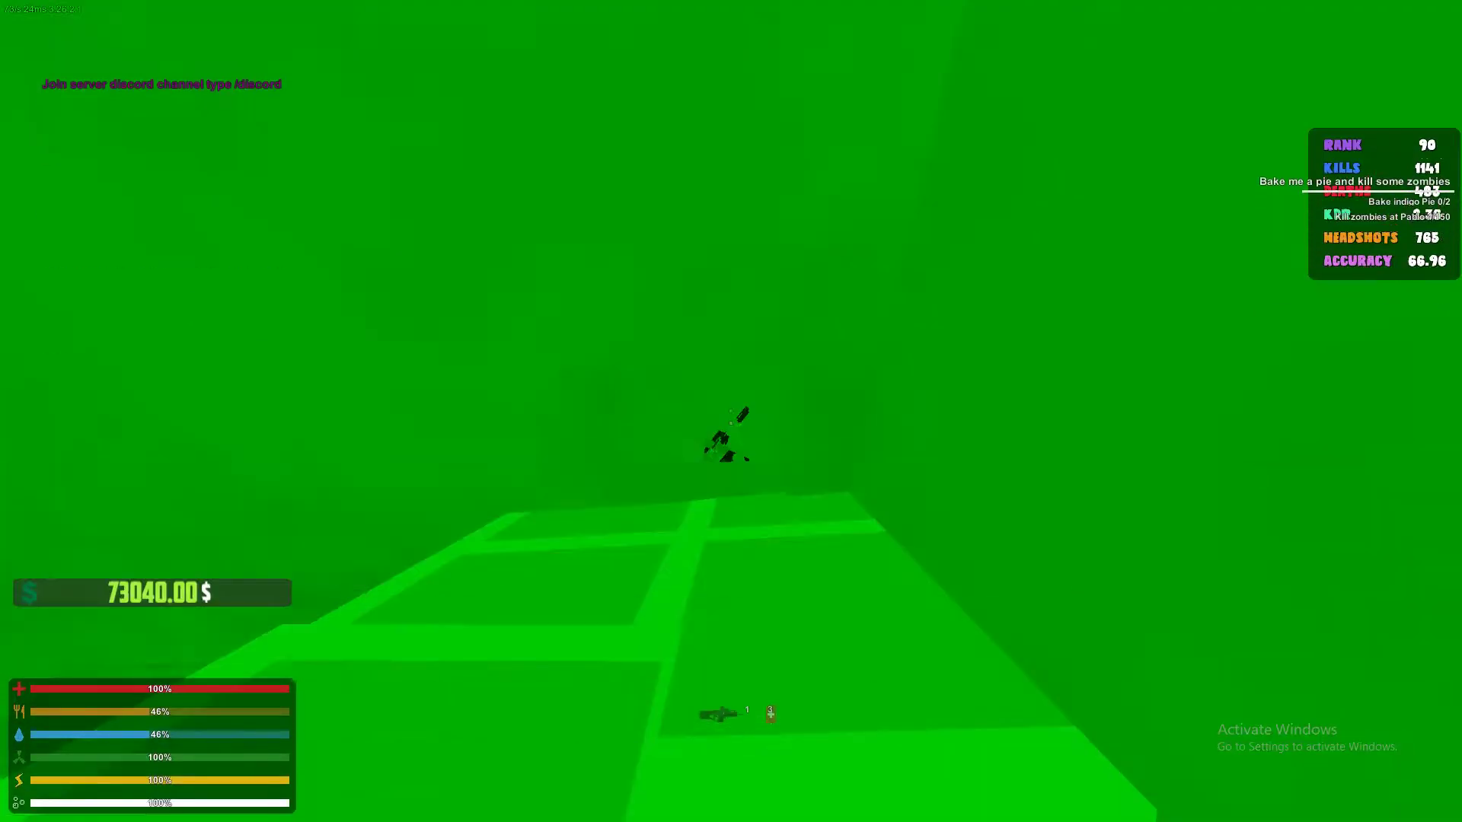
key(f)
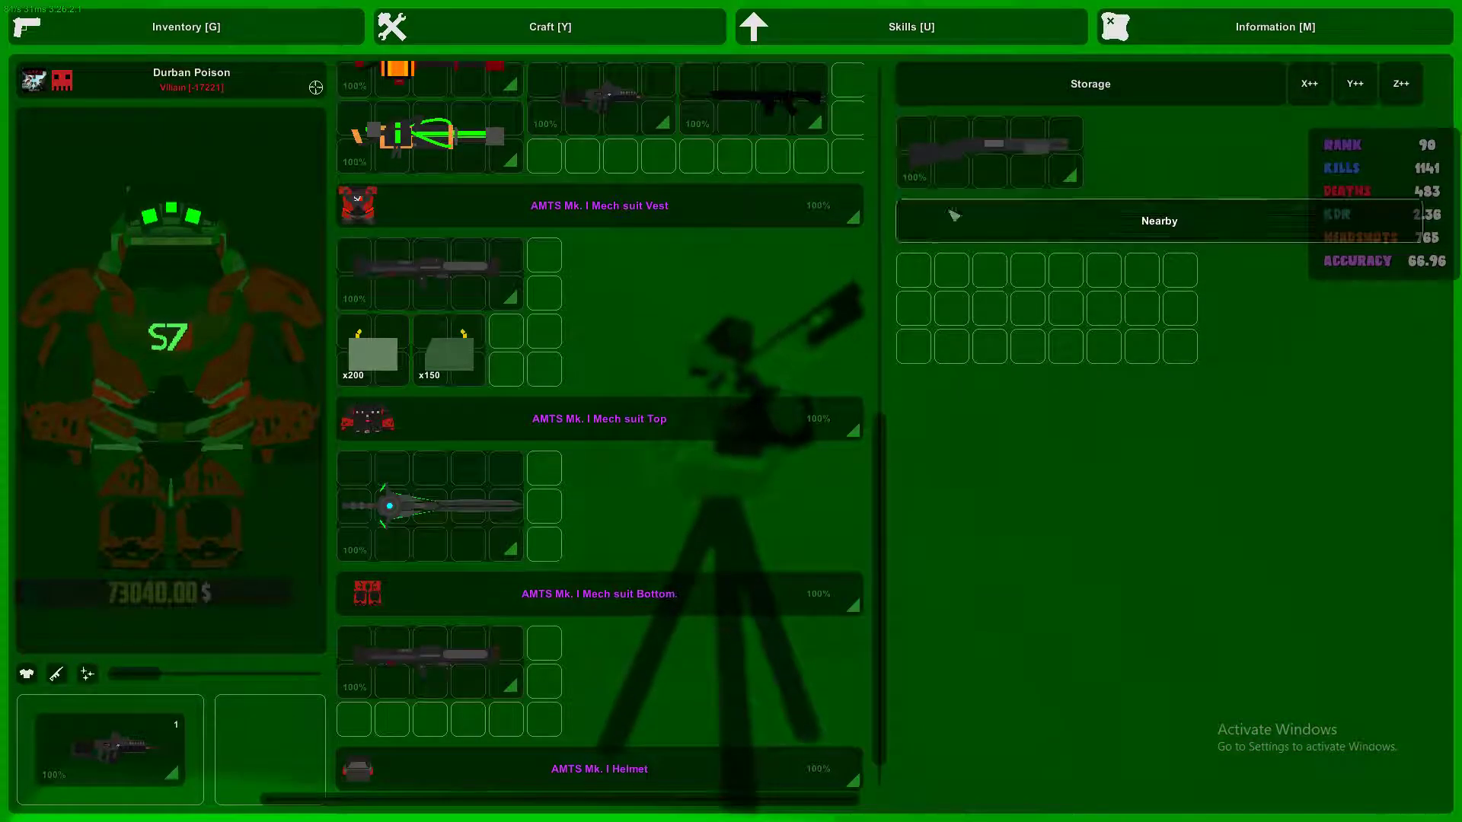
key(g)
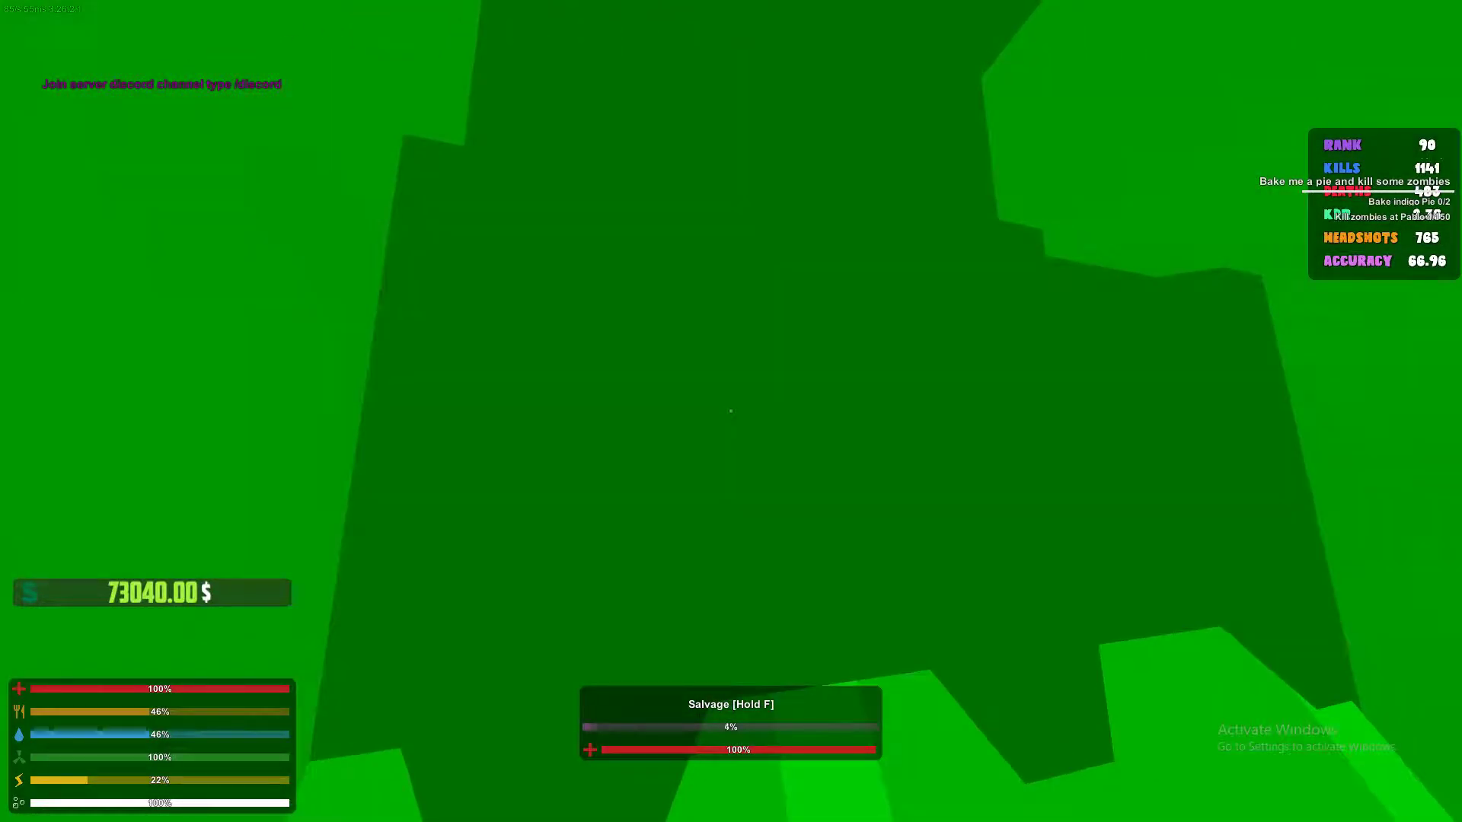
key(f)
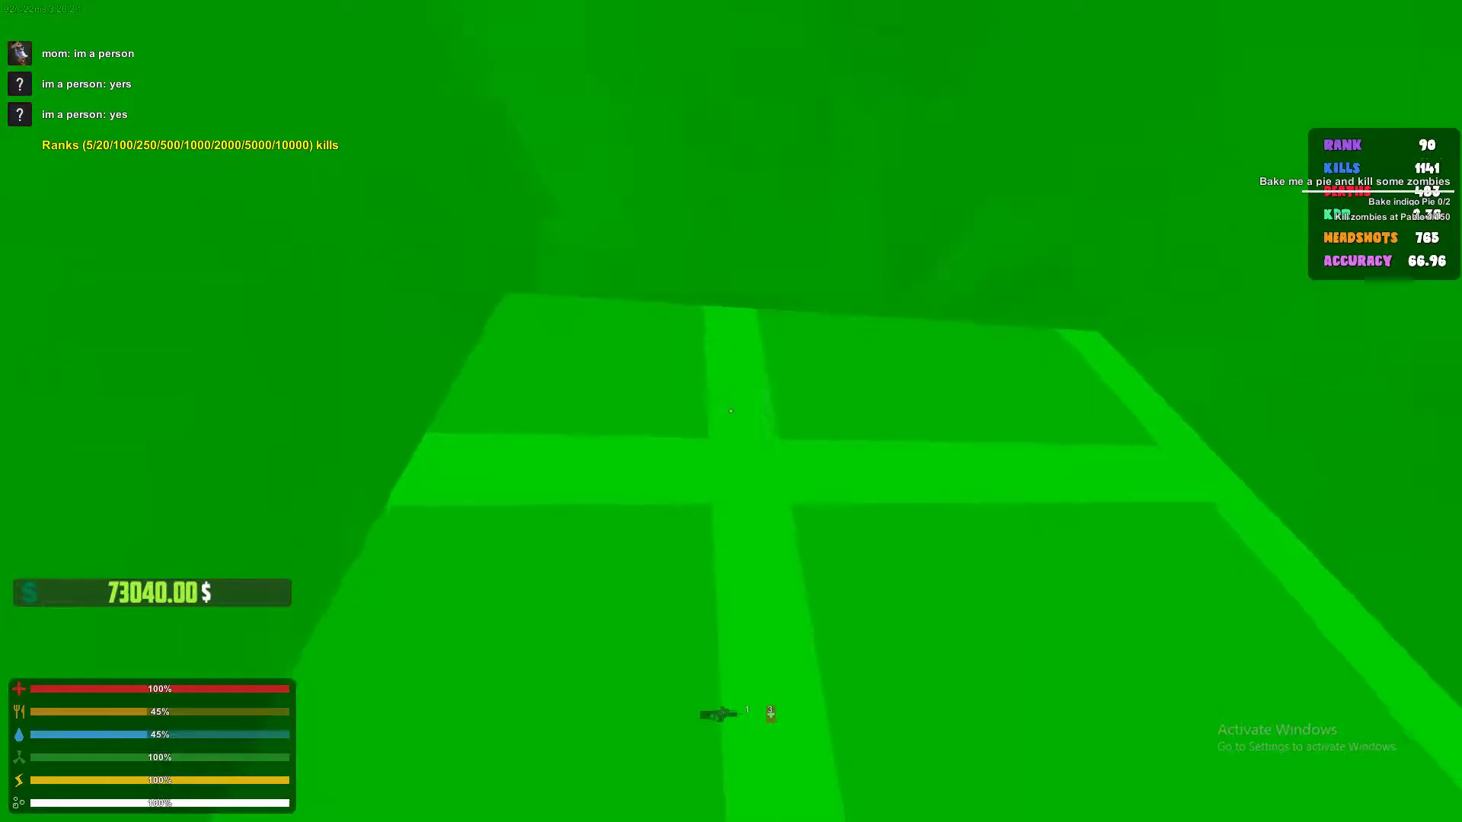
Finish salvaging the wall section, glance at the inventory, and switch night vision.
key(shift+w)
key(g)
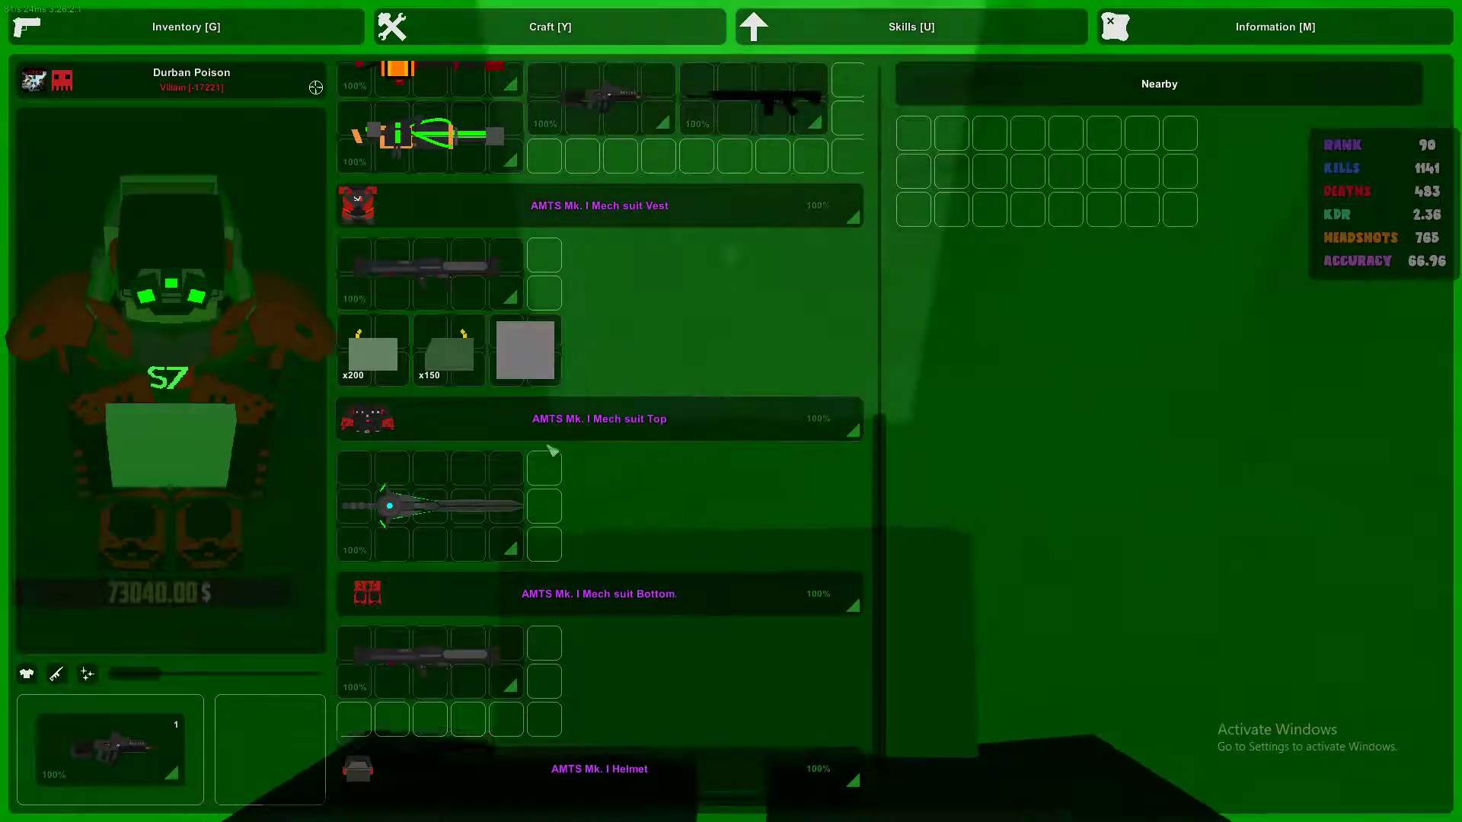
key(g)
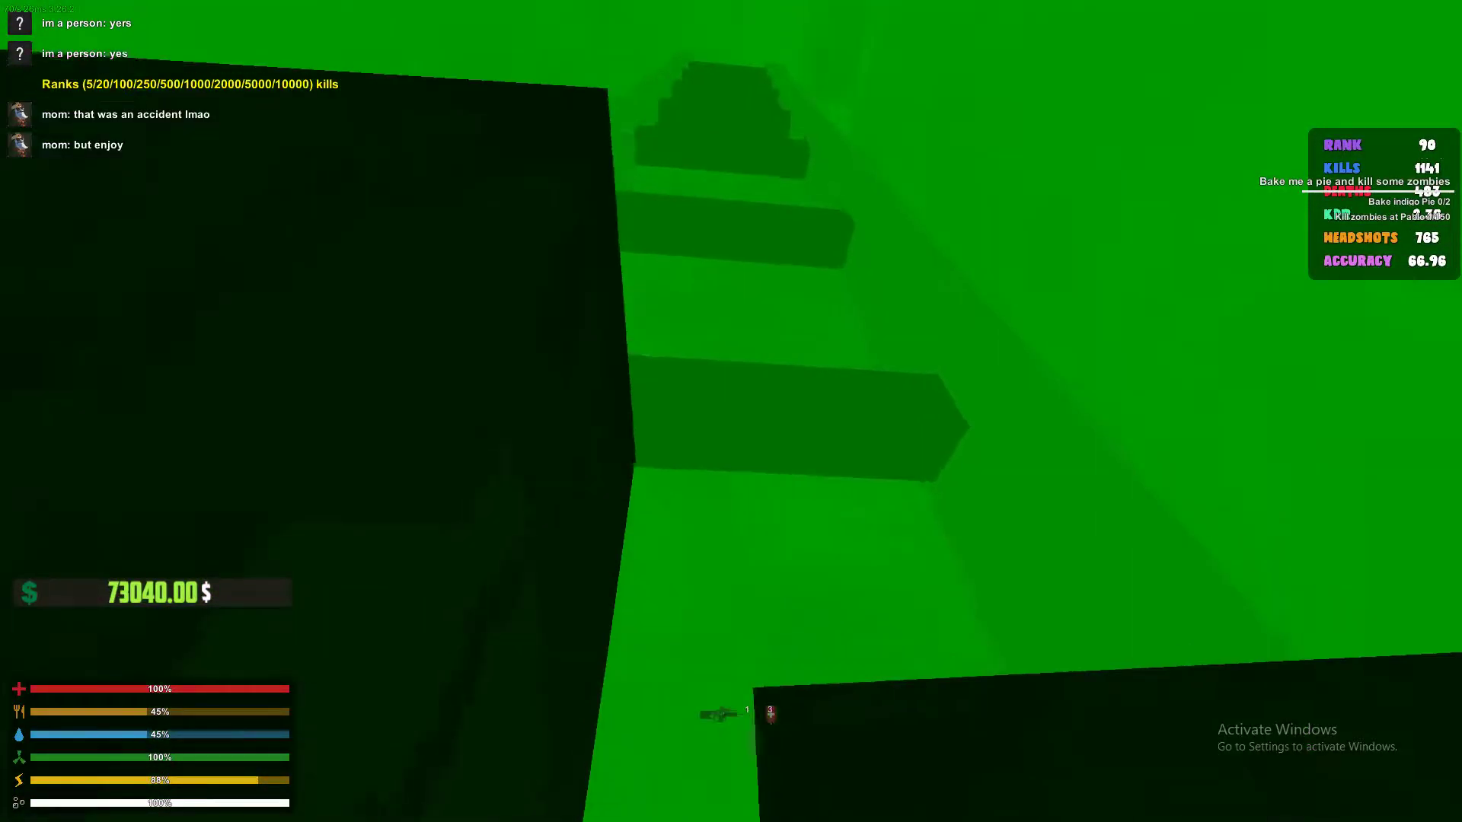
key(n)
key(n)
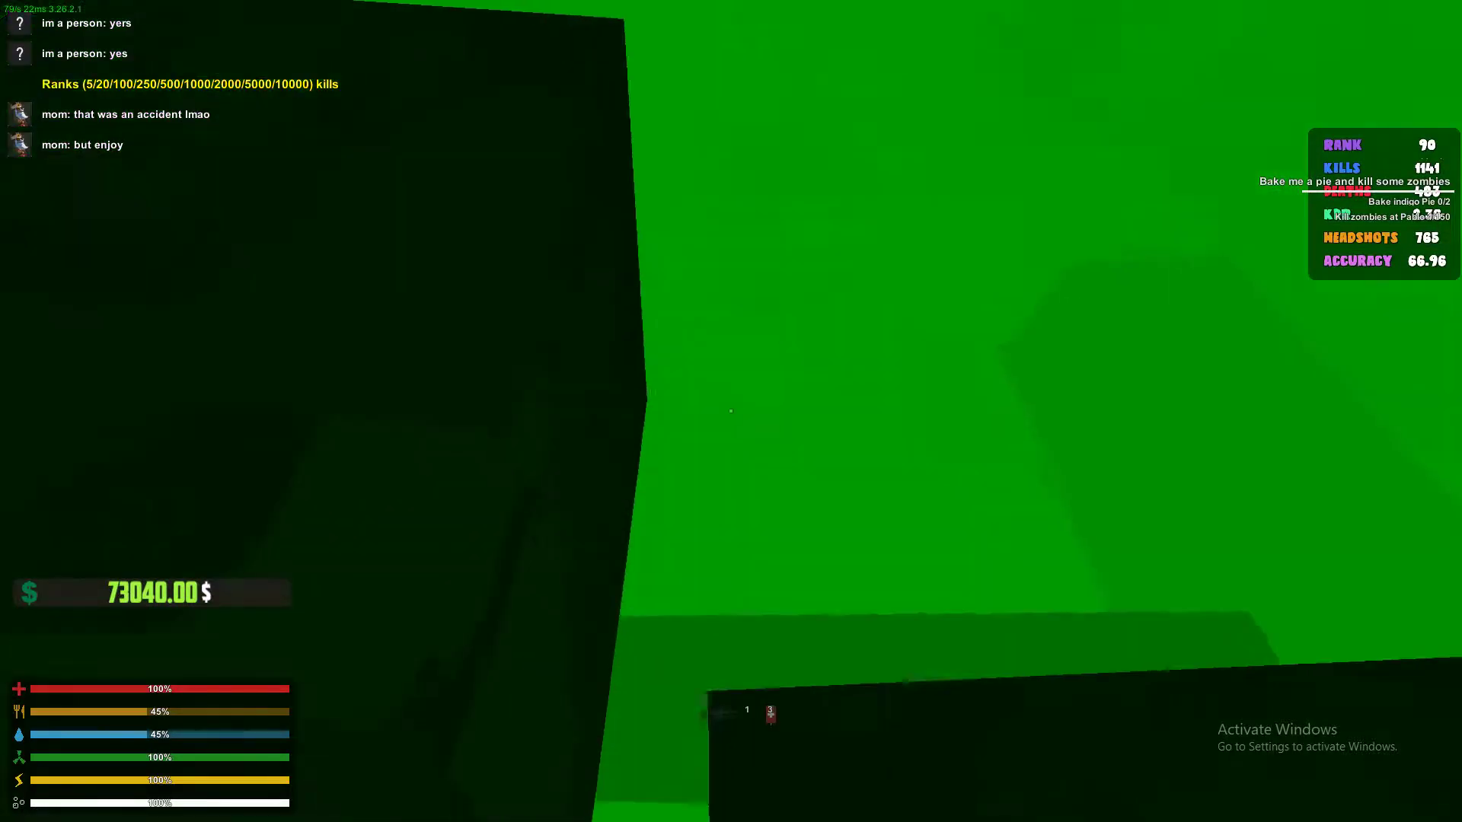
Go through the base door and fenced yard, then salvage the missing doorway.
key(f)
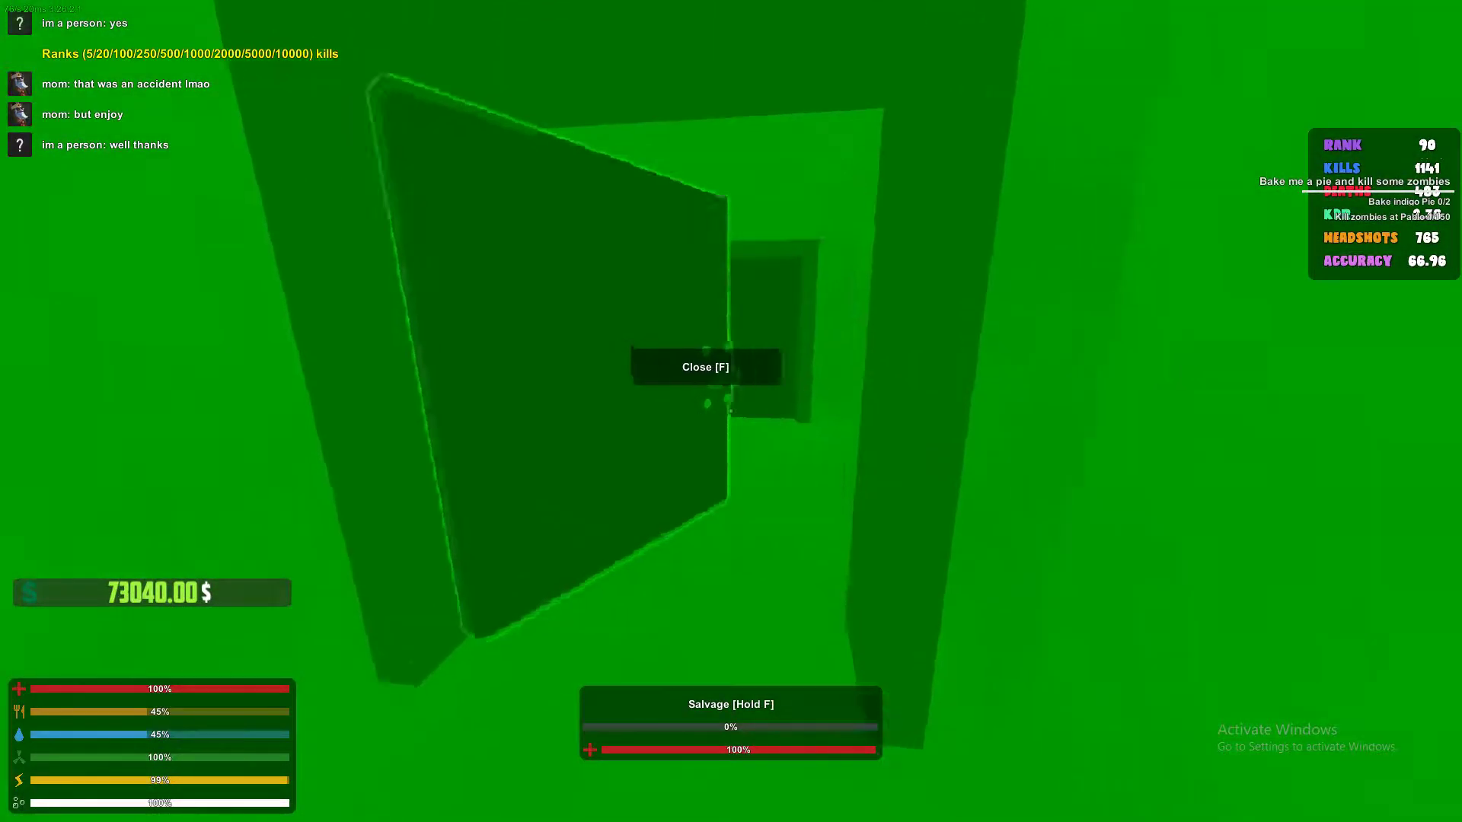
key(w)
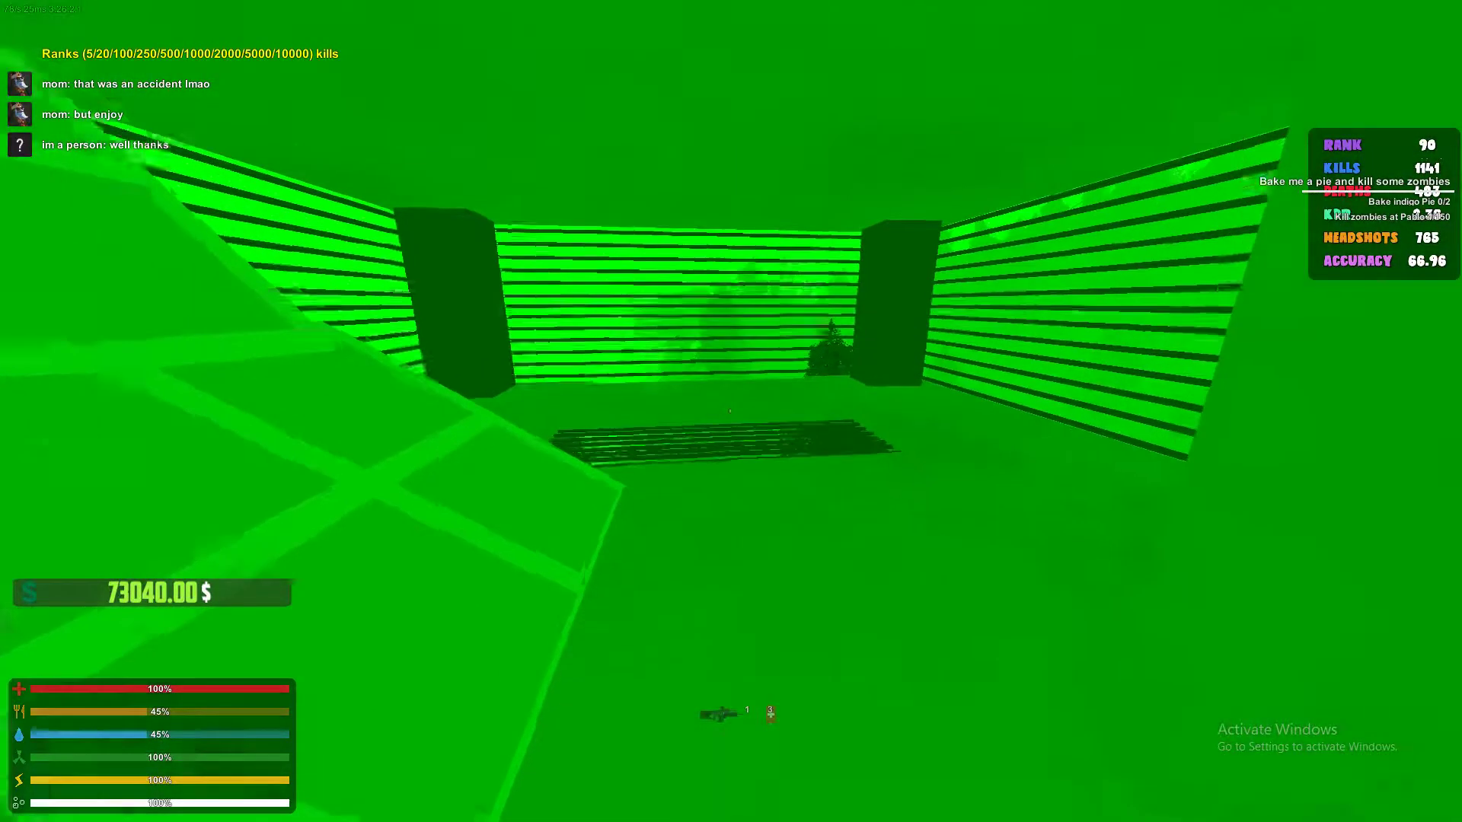
key(w)
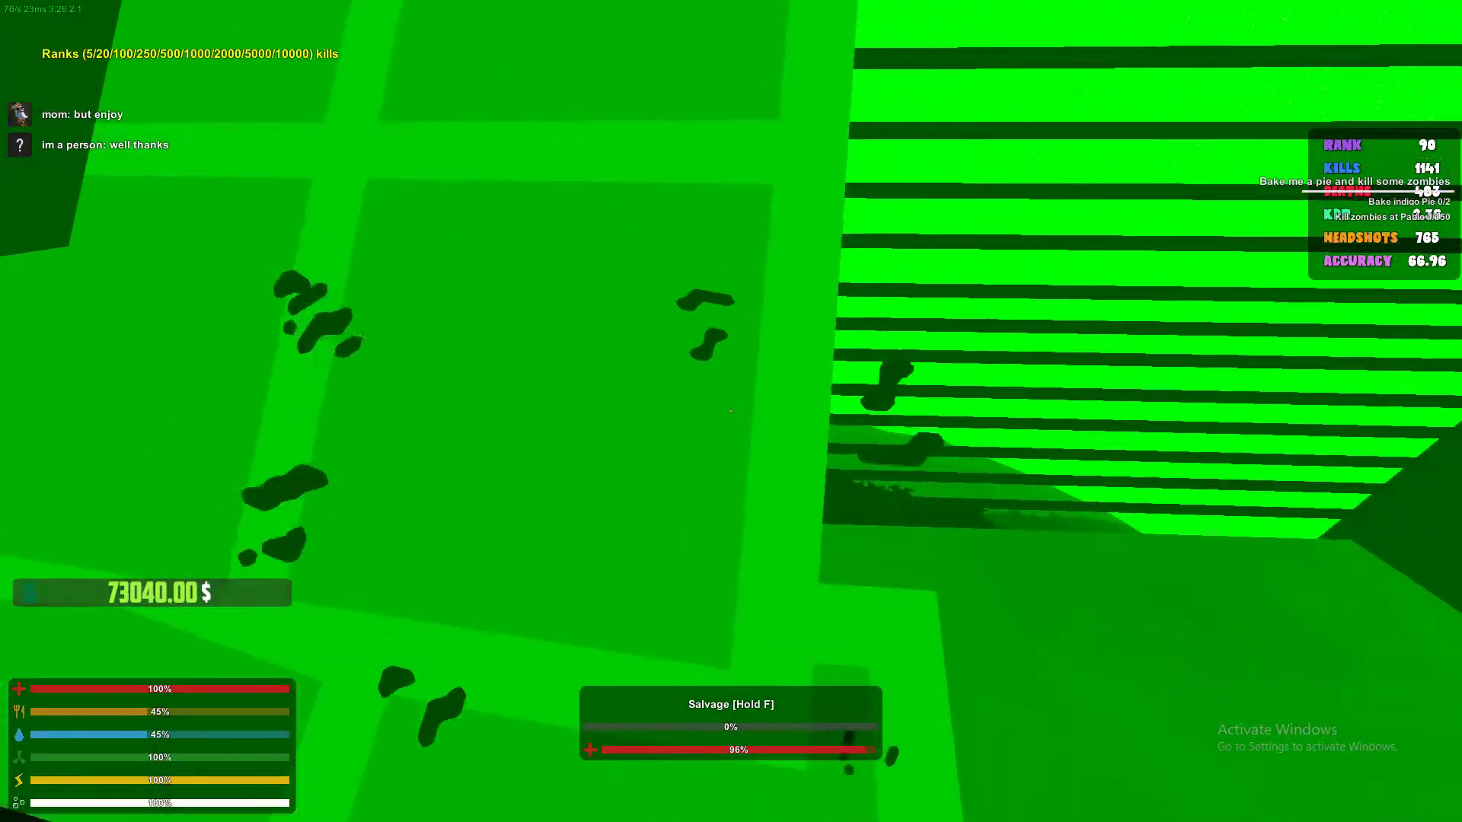
key(w)
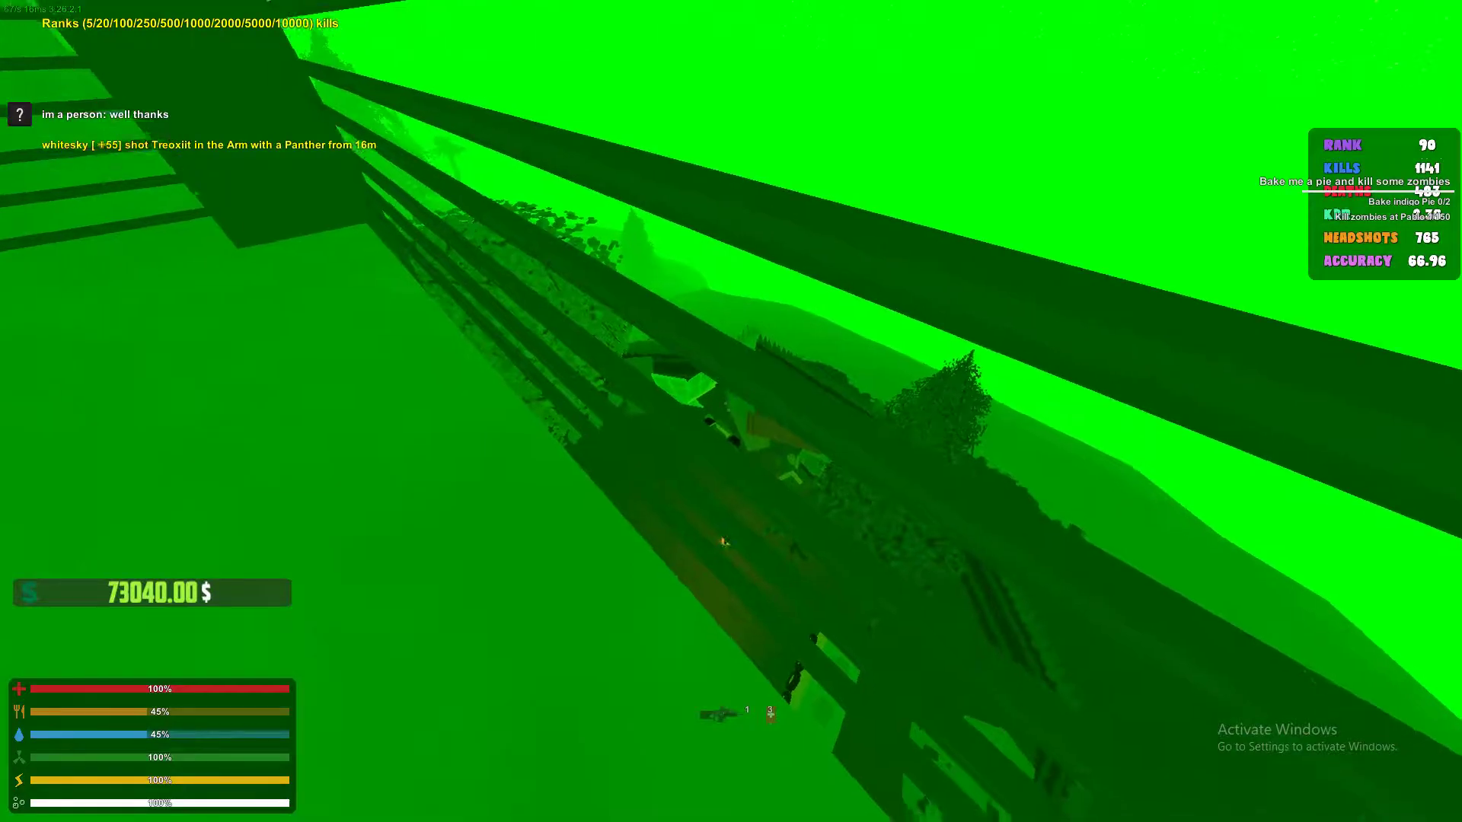
key(w)
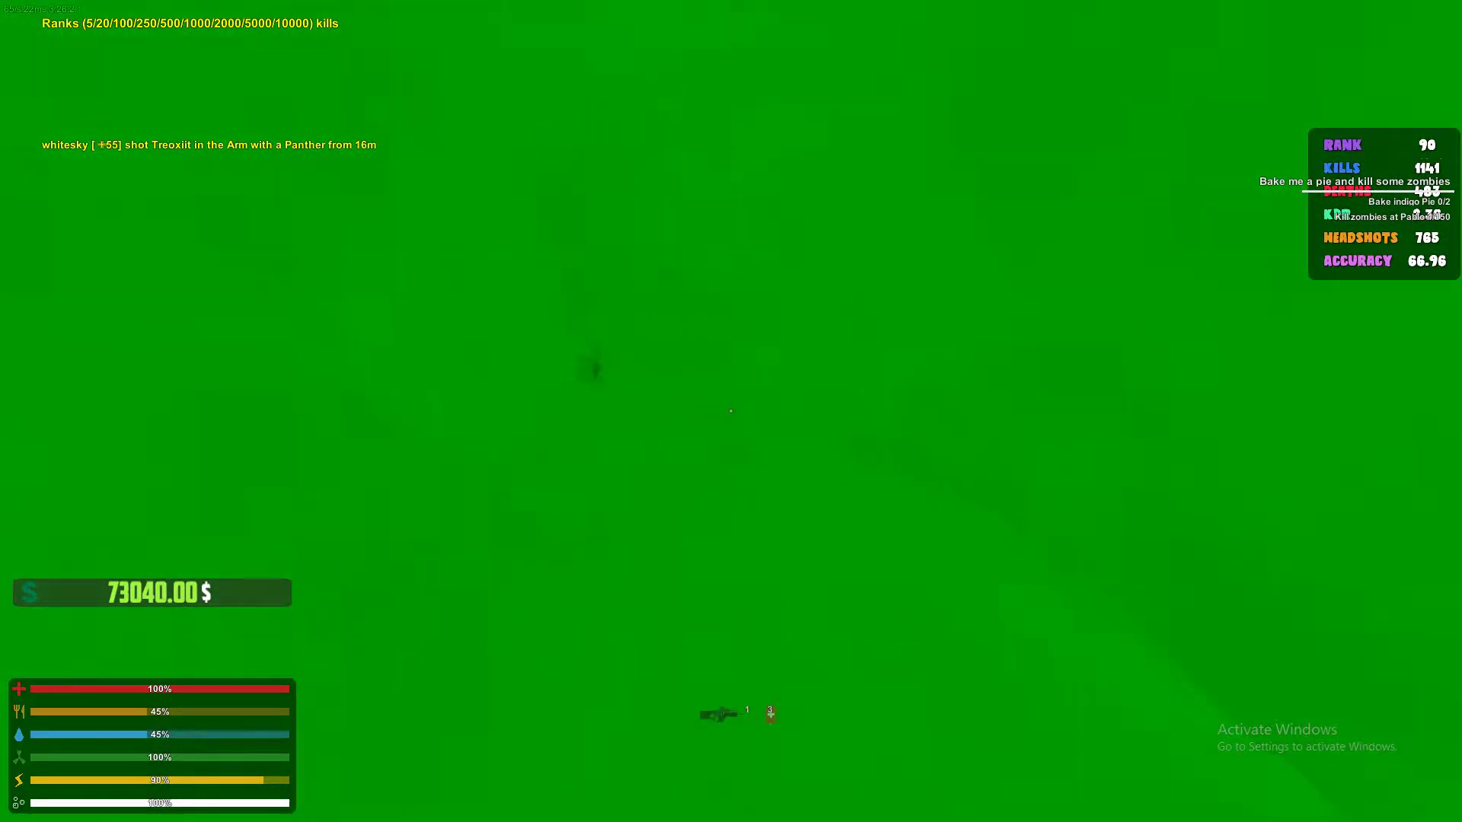
key(g)
scroll(737, 420, up, 1)
key(g)
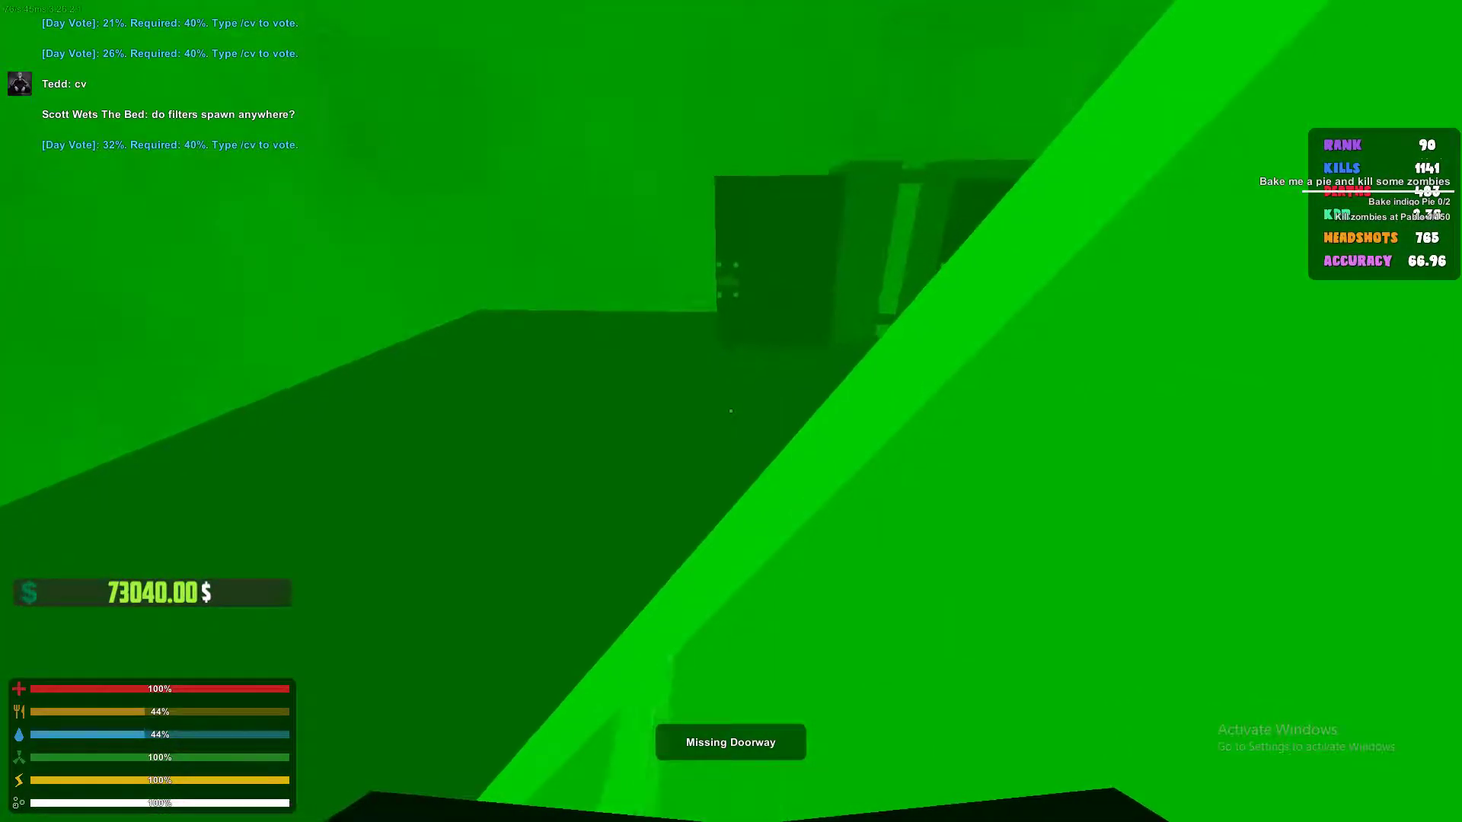
key(f)
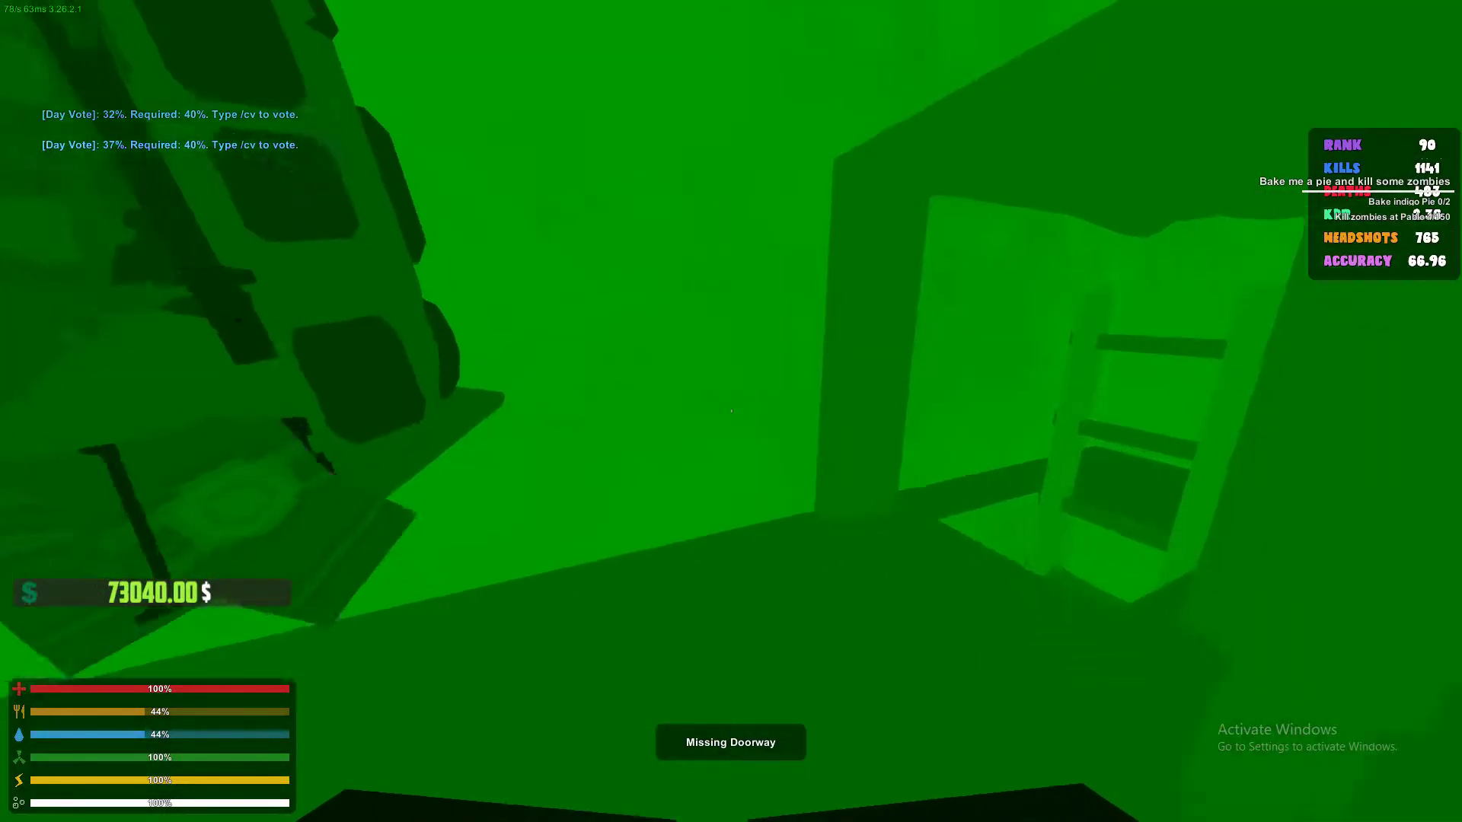
key(g)
scroll(488, 434, down, 2)
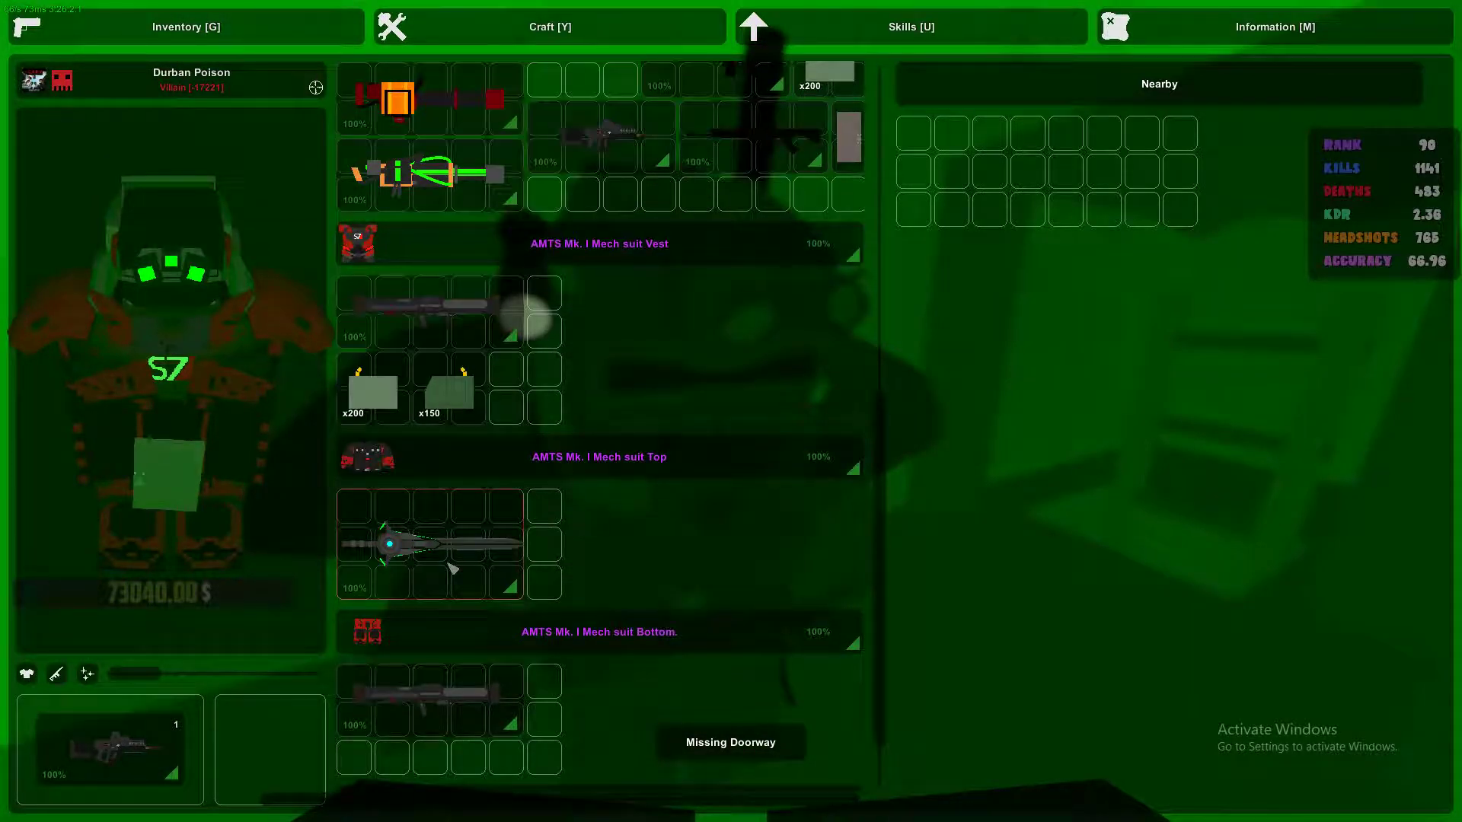
scroll(440, 442, up, 3)
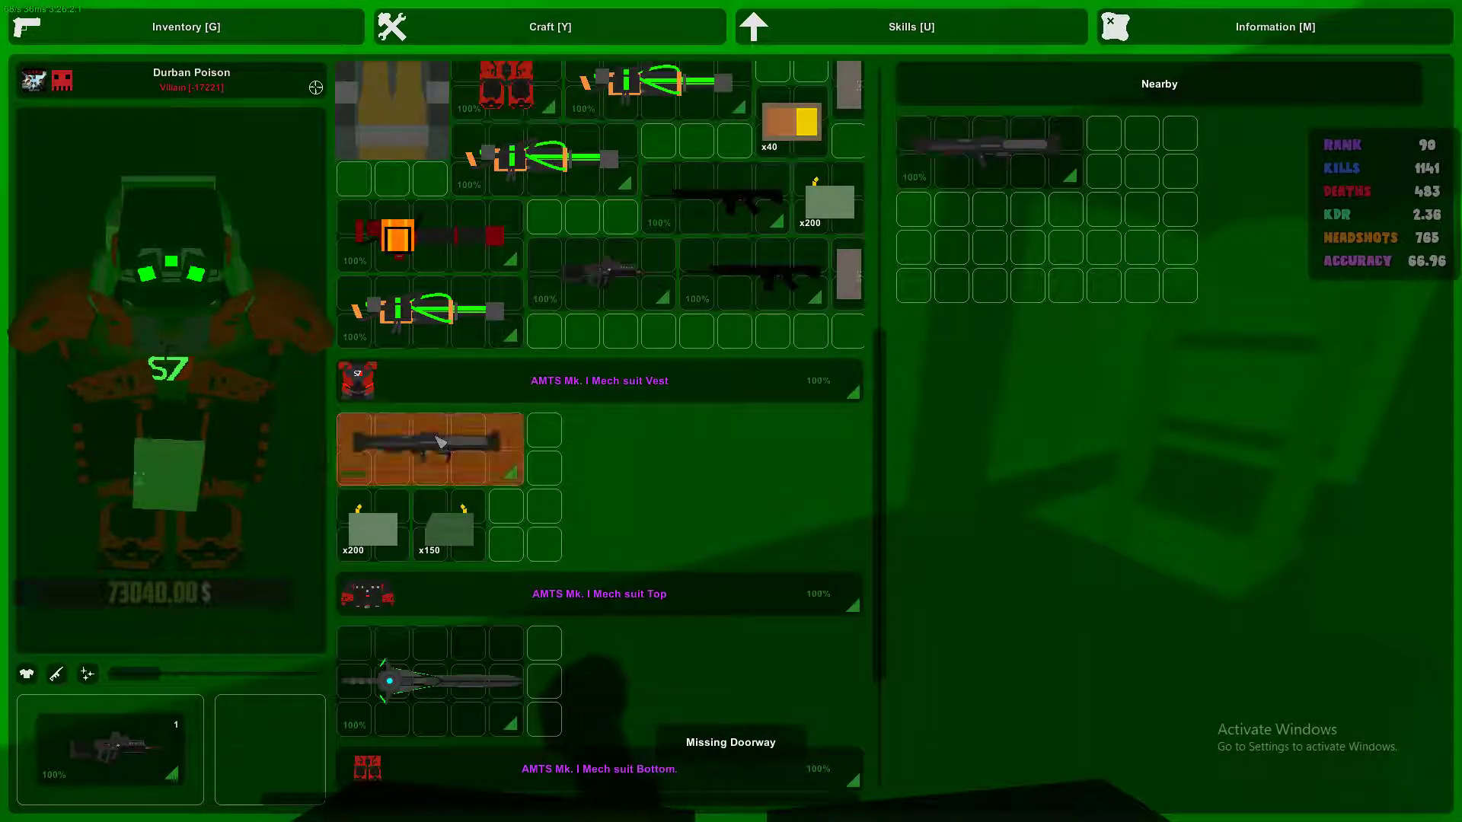
Drop the launchers, crossbows and rifles from the backpack onto the ground.
ctrl+click(439, 442)
ctrl+click(434, 399)
ctrl+click(392, 327)
ctrl+click(599, 362)
ctrl+click(759, 362)
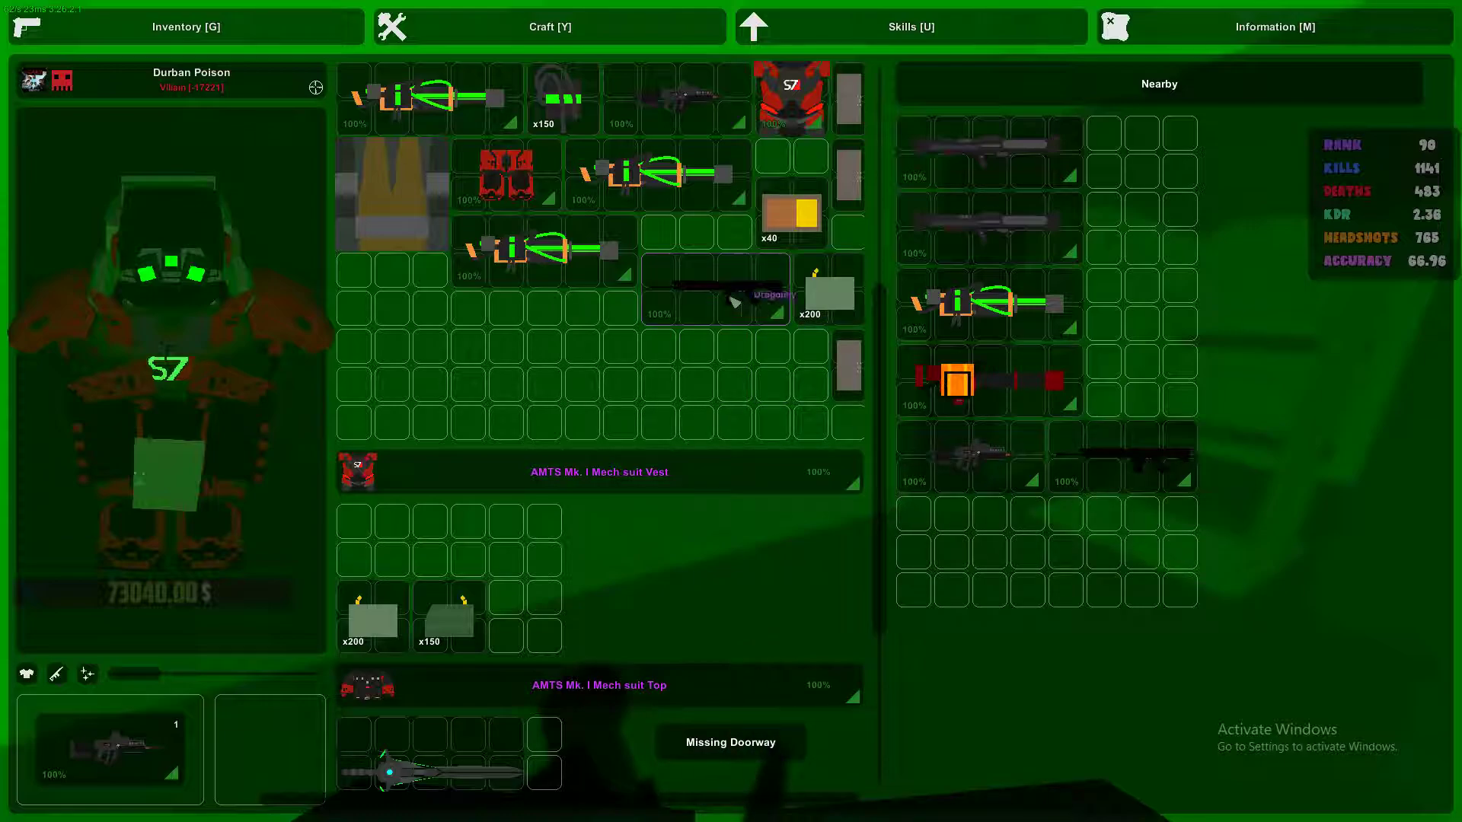
ctrl+click(734, 300)
ctrl+click(543, 249)
ctrl+click(656, 172)
scroll(657, 172, up, 3)
ctrl+click(680, 234)
ctrl+click(463, 248)
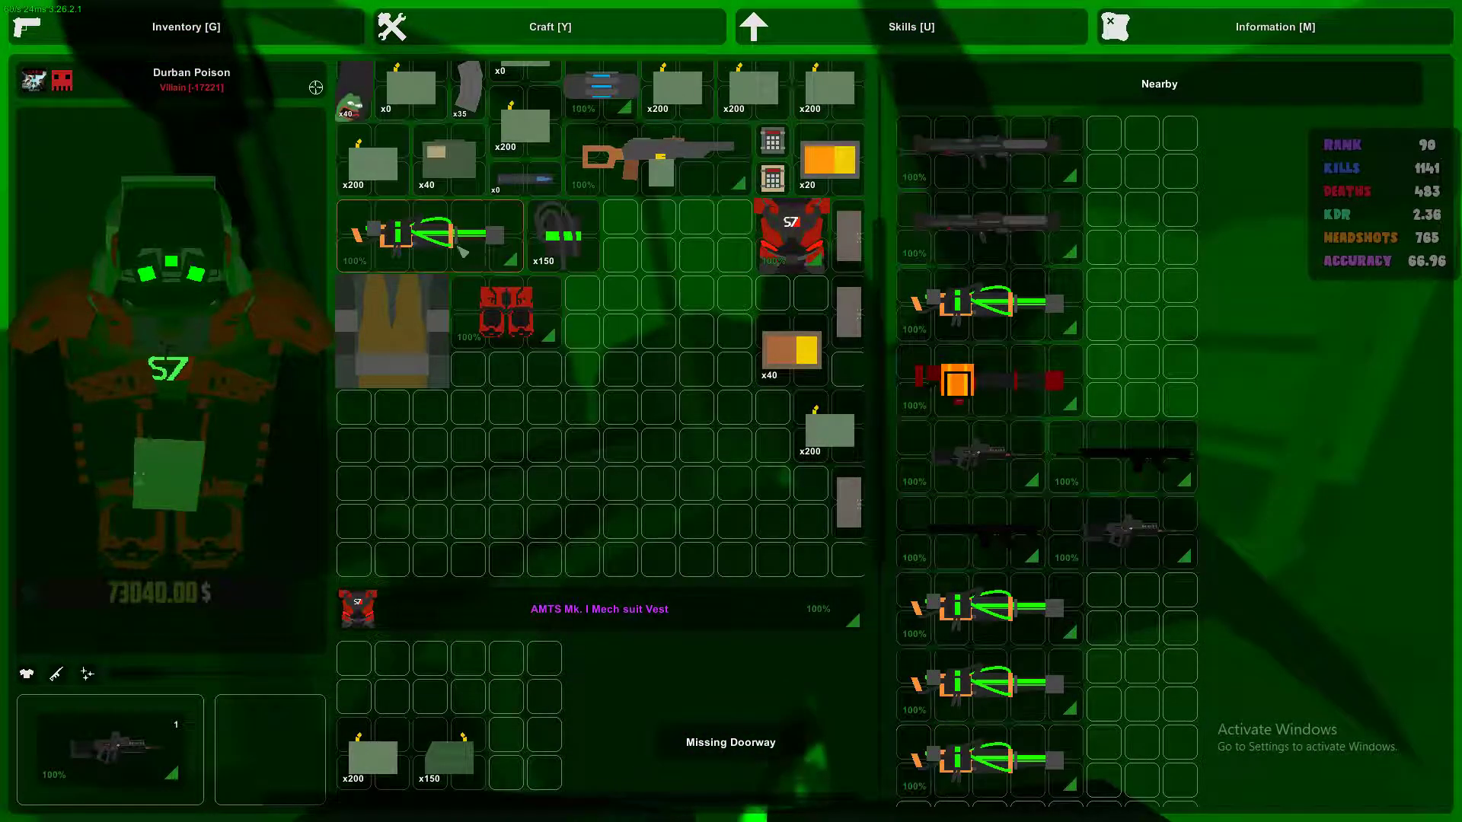
Drop the red armor, yellow vest and orange-stock rifle, and move out two x200 stacks.
ctrl+click(507, 310)
ctrl+click(393, 332)
scroll(515, 343, up, 4)
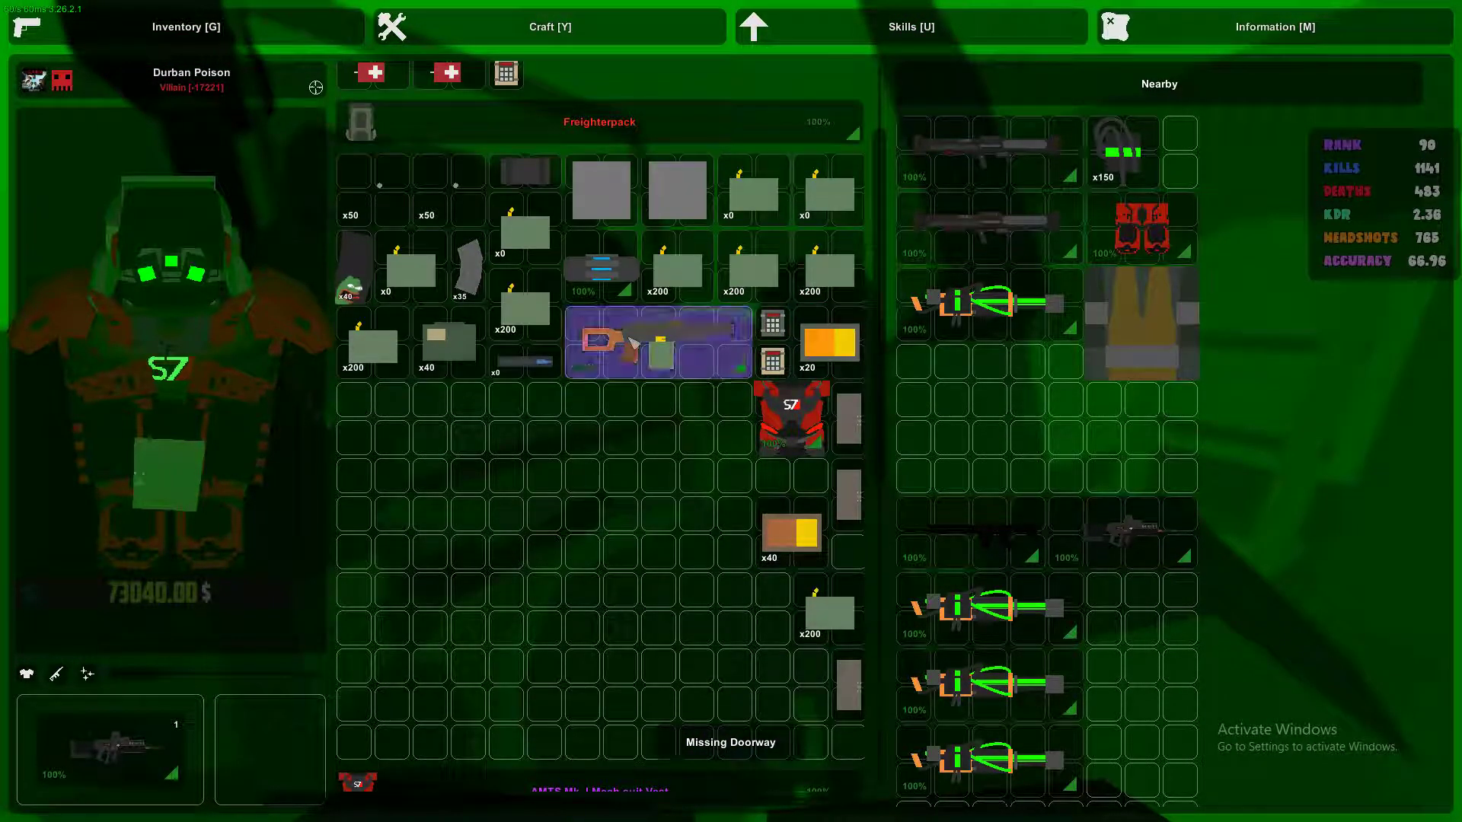
ctrl+click(656, 343)
ctrl+click(766, 406)
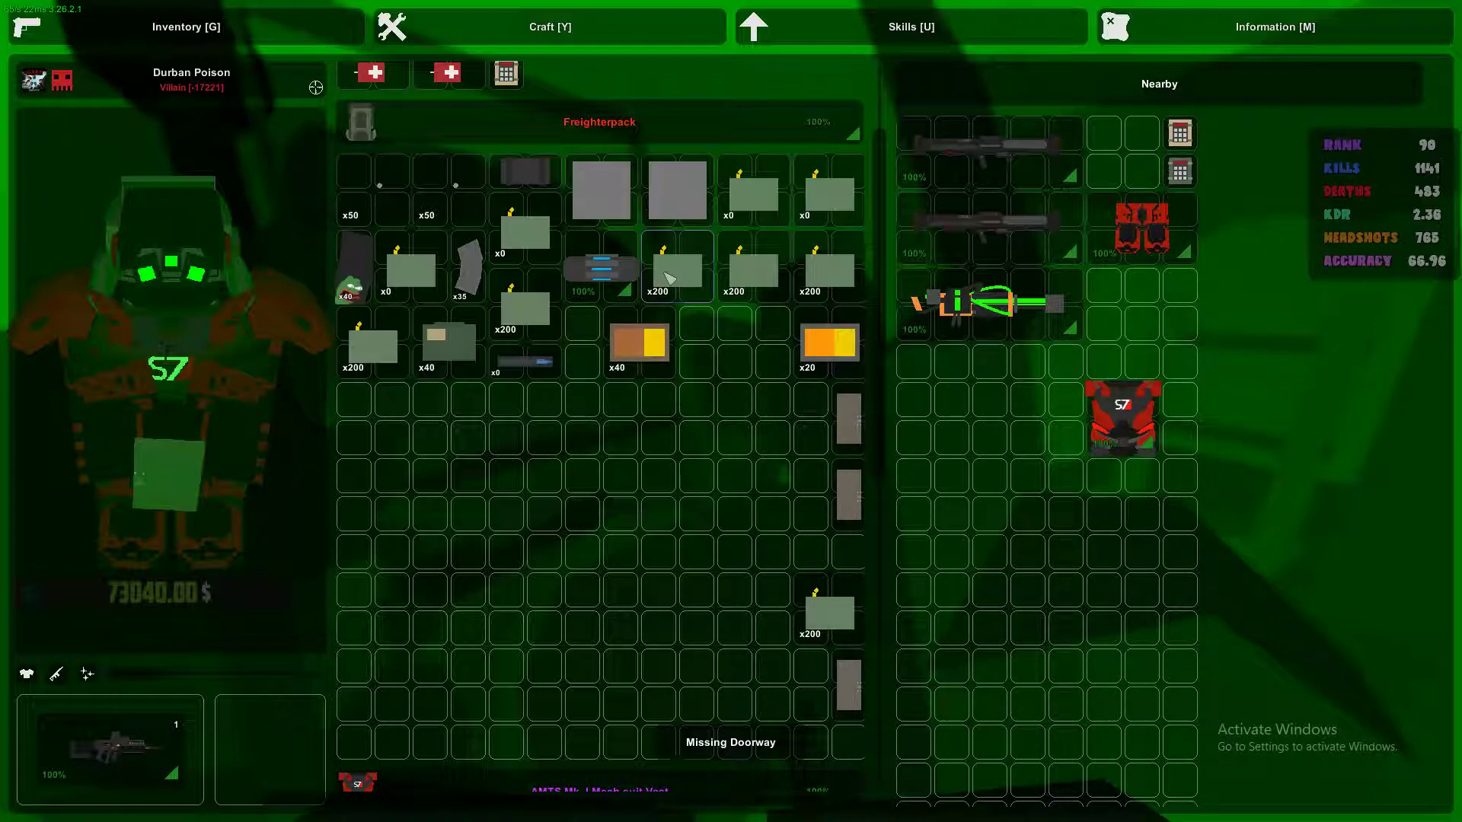
ctrl+click(674, 275)
ctrl+click(752, 271)
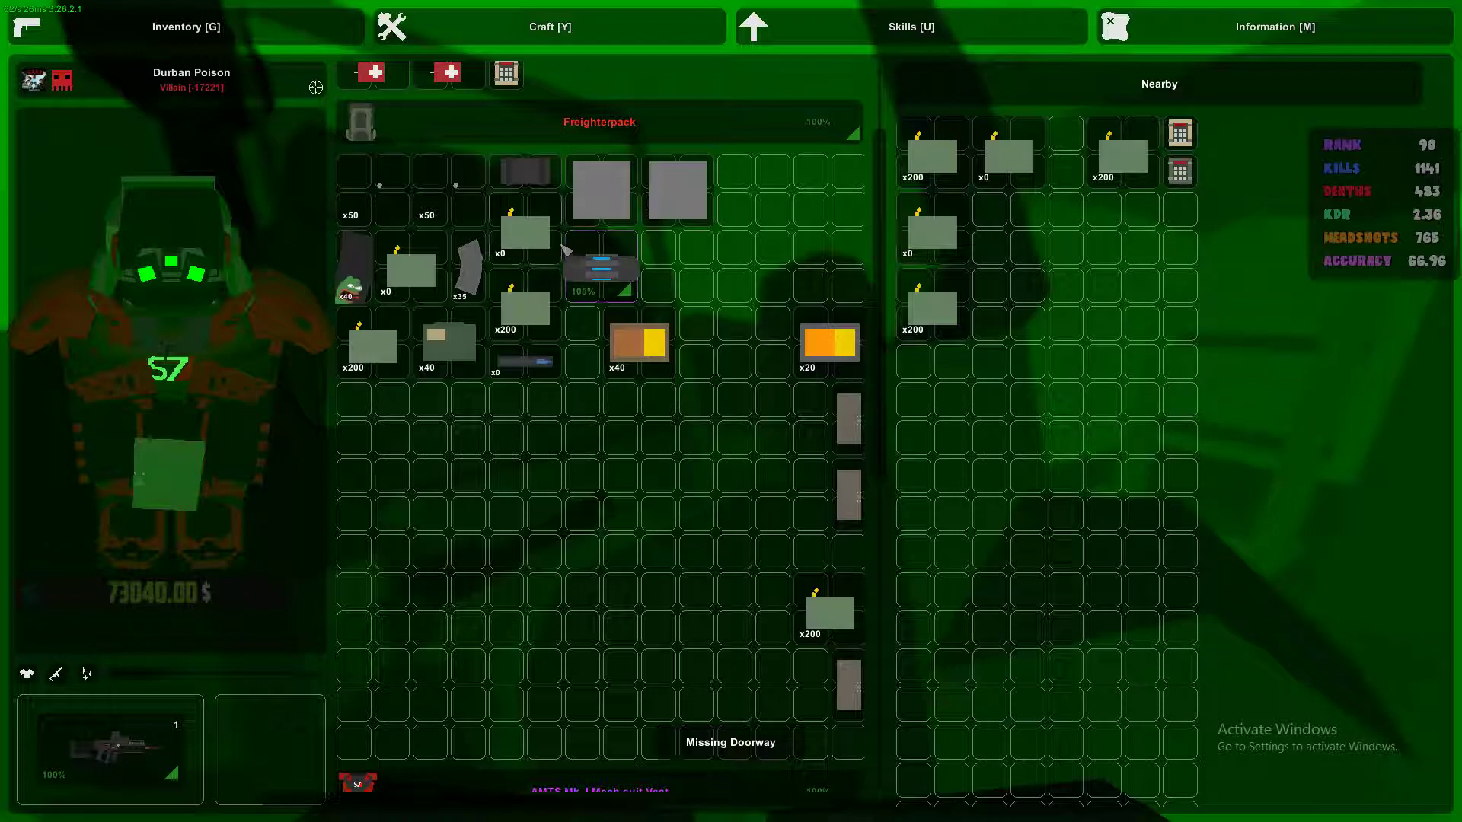
scroll(419, 338, up, 3)
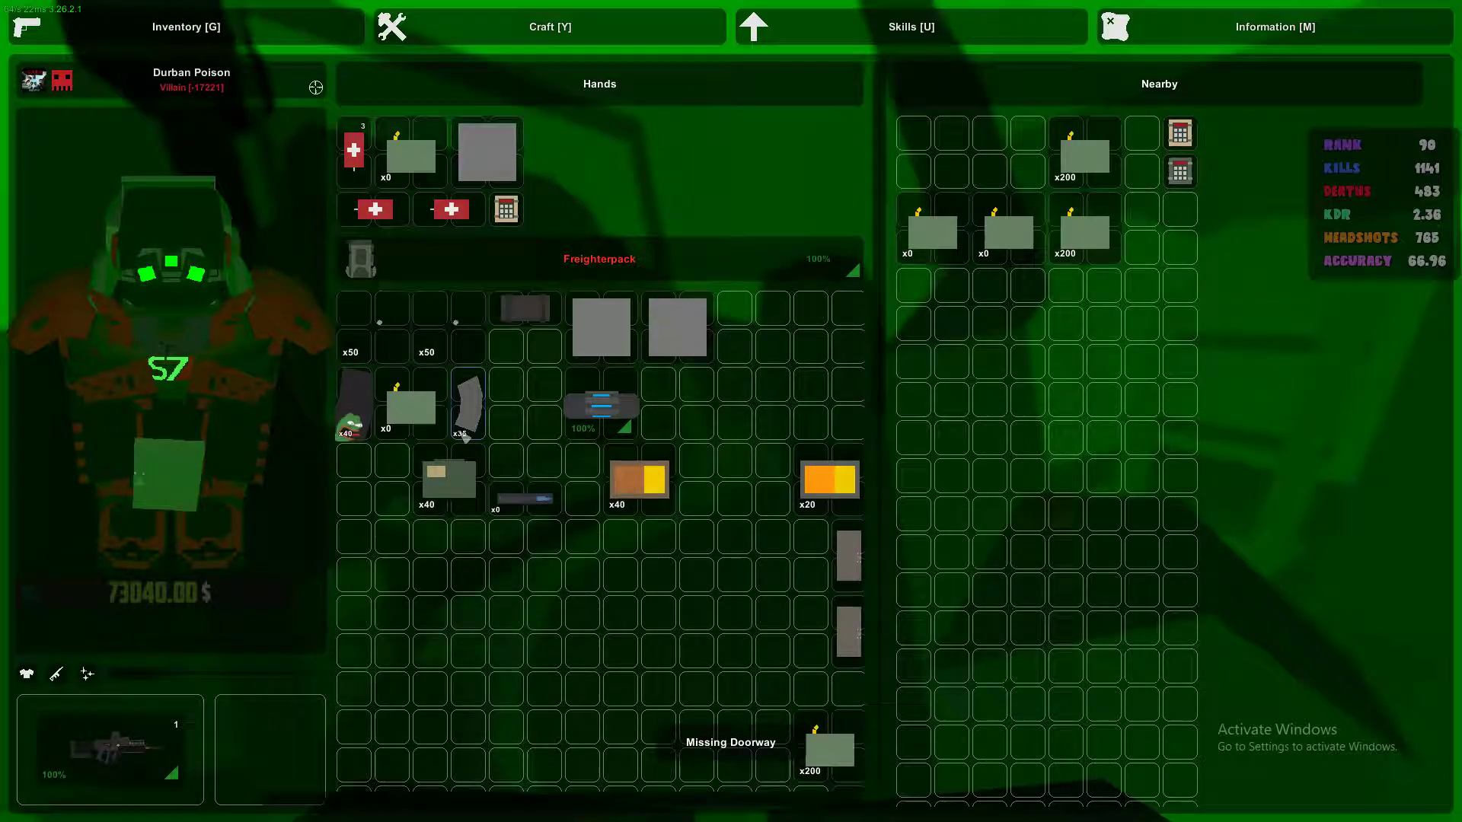
scroll(604, 620, down, 6)
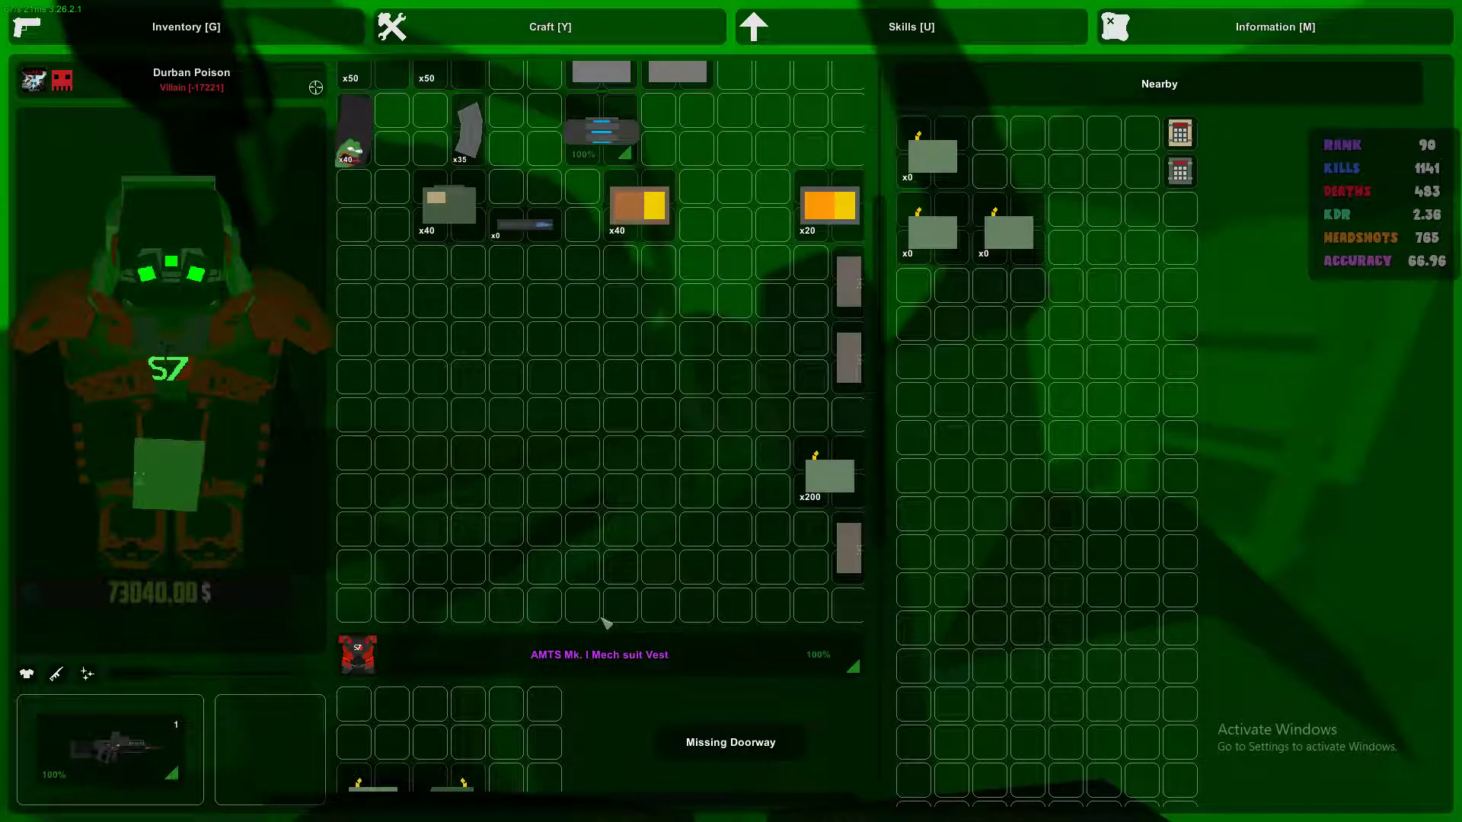
scroll(605, 620, down, 10)
scroll(571, 593, up, 6)
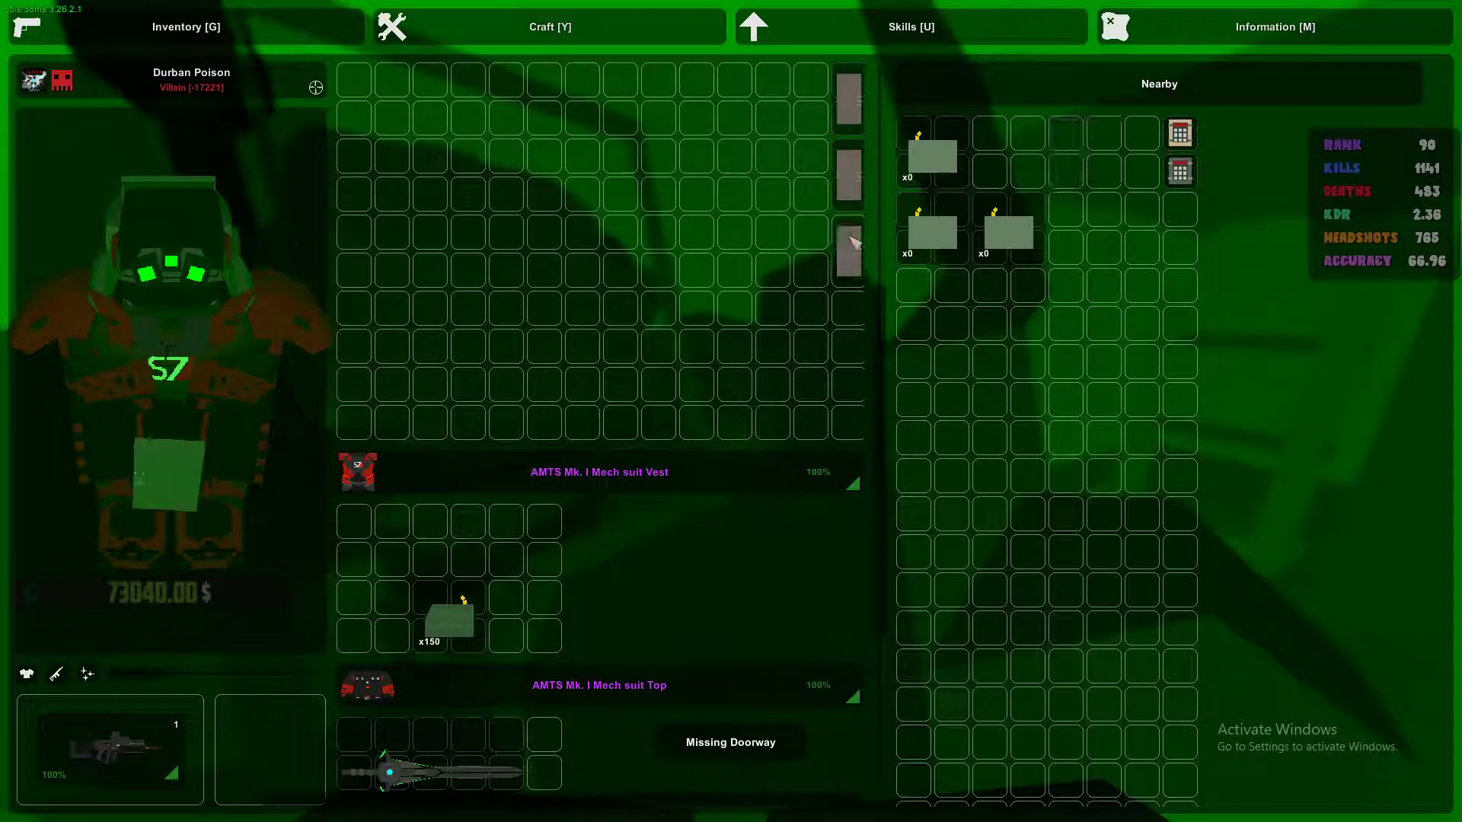
scroll(770, 370, down, 6)
scroll(701, 418, up, 8)
scroll(692, 433, up, 8)
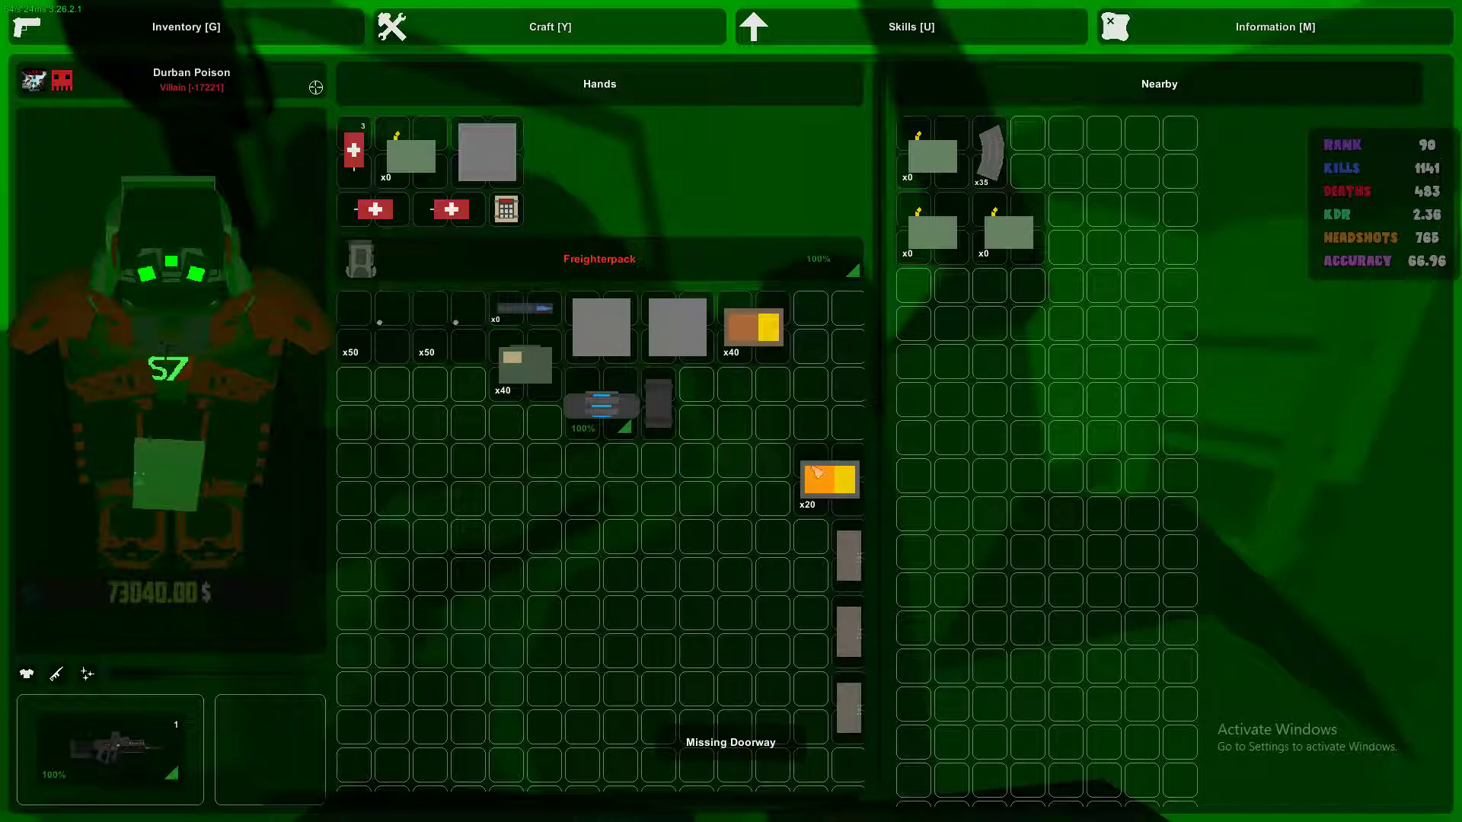
key(g)
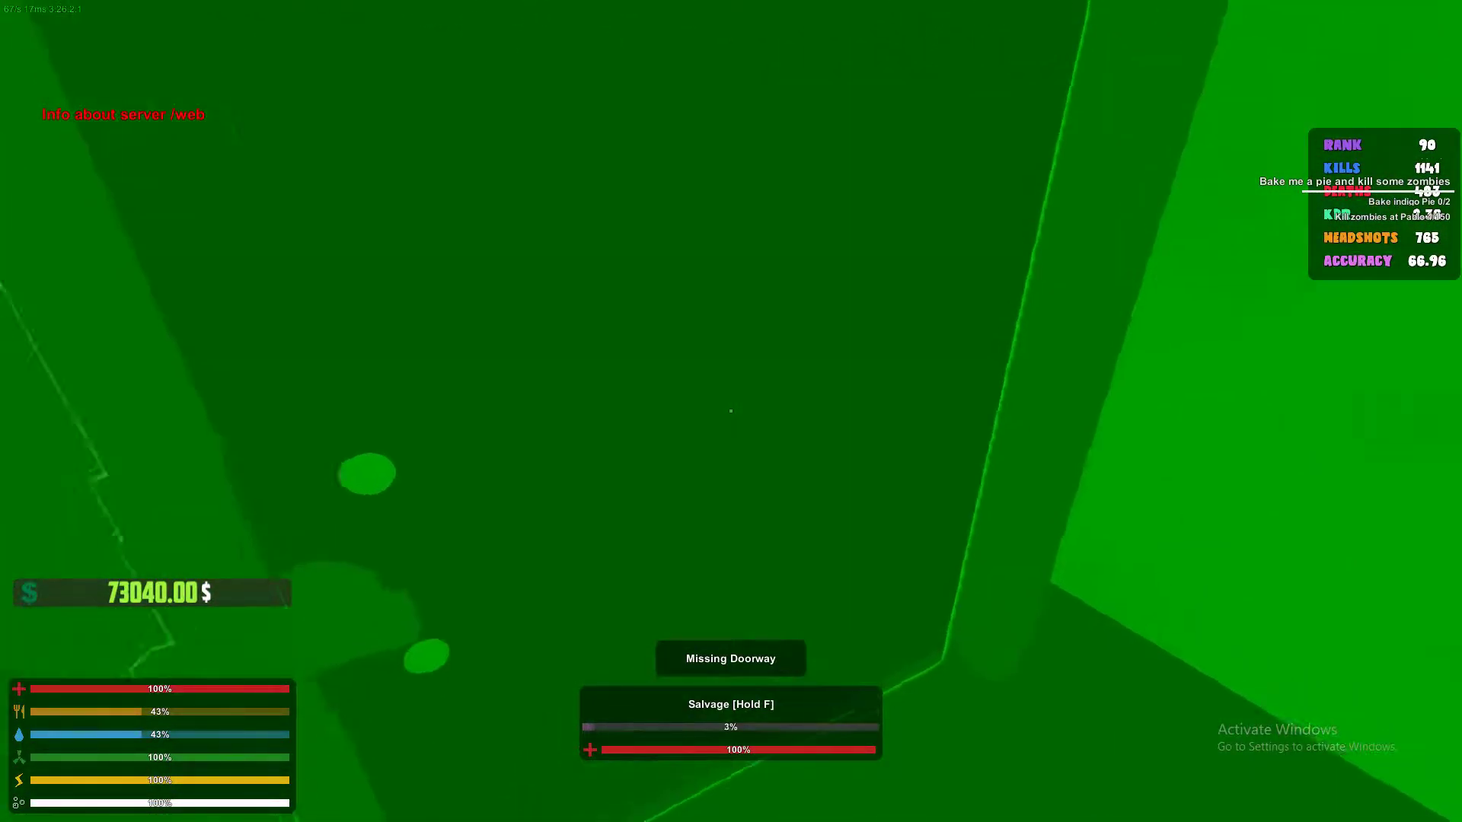
Salvage the doorway and walk along the row of lockers.
key(f)
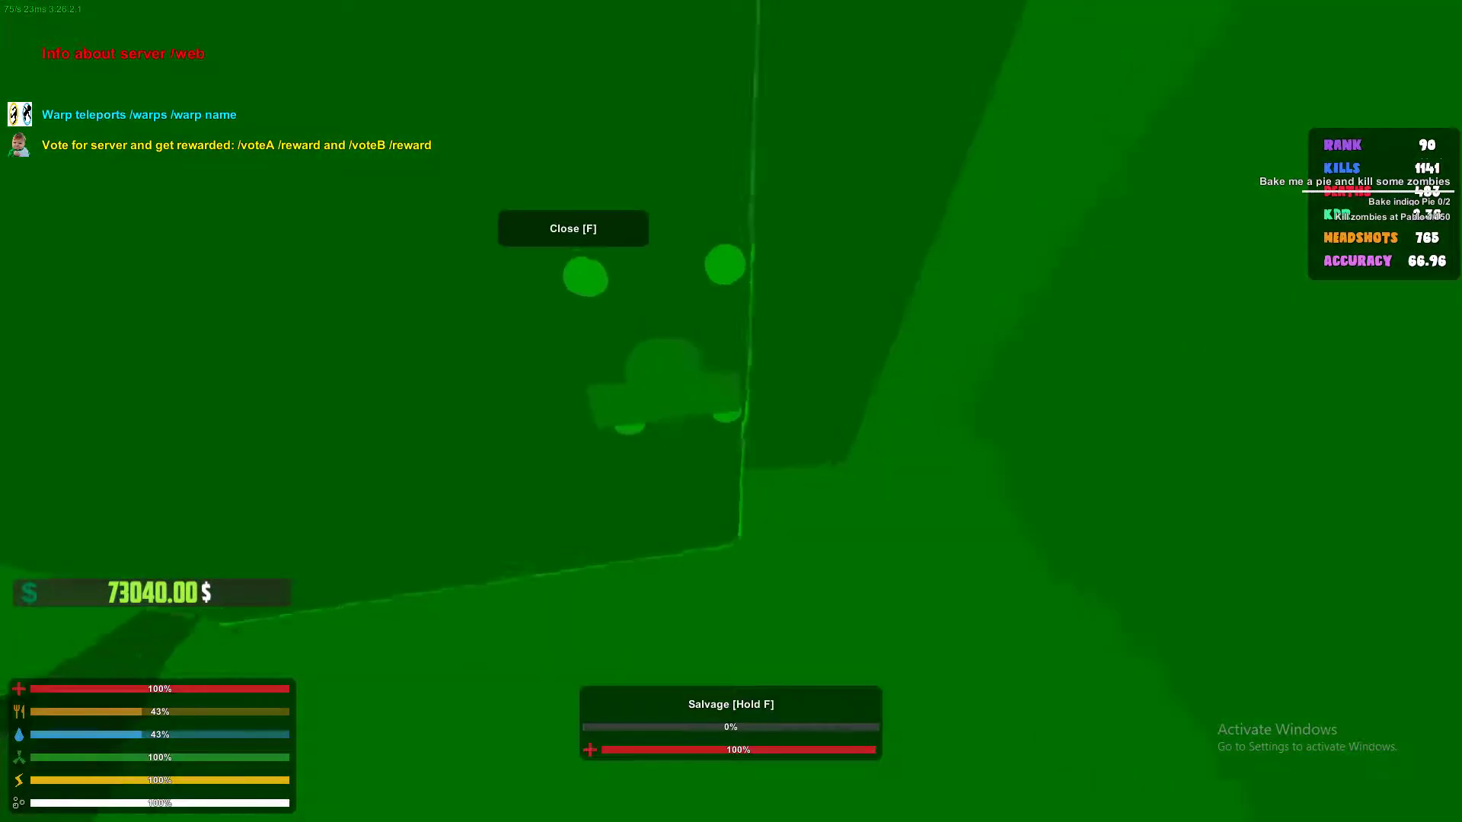
key(w)
key(w)
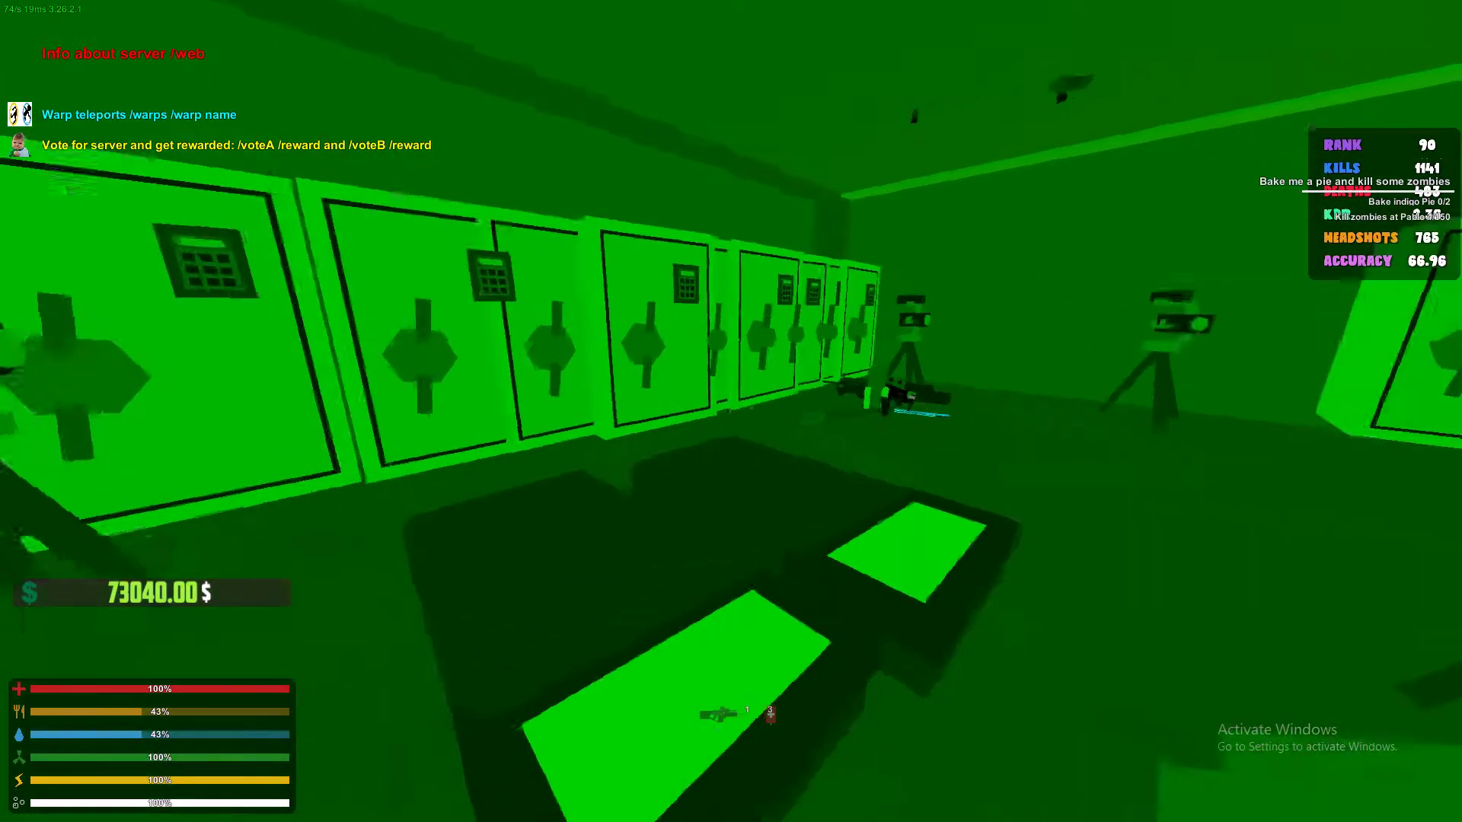
key(w)
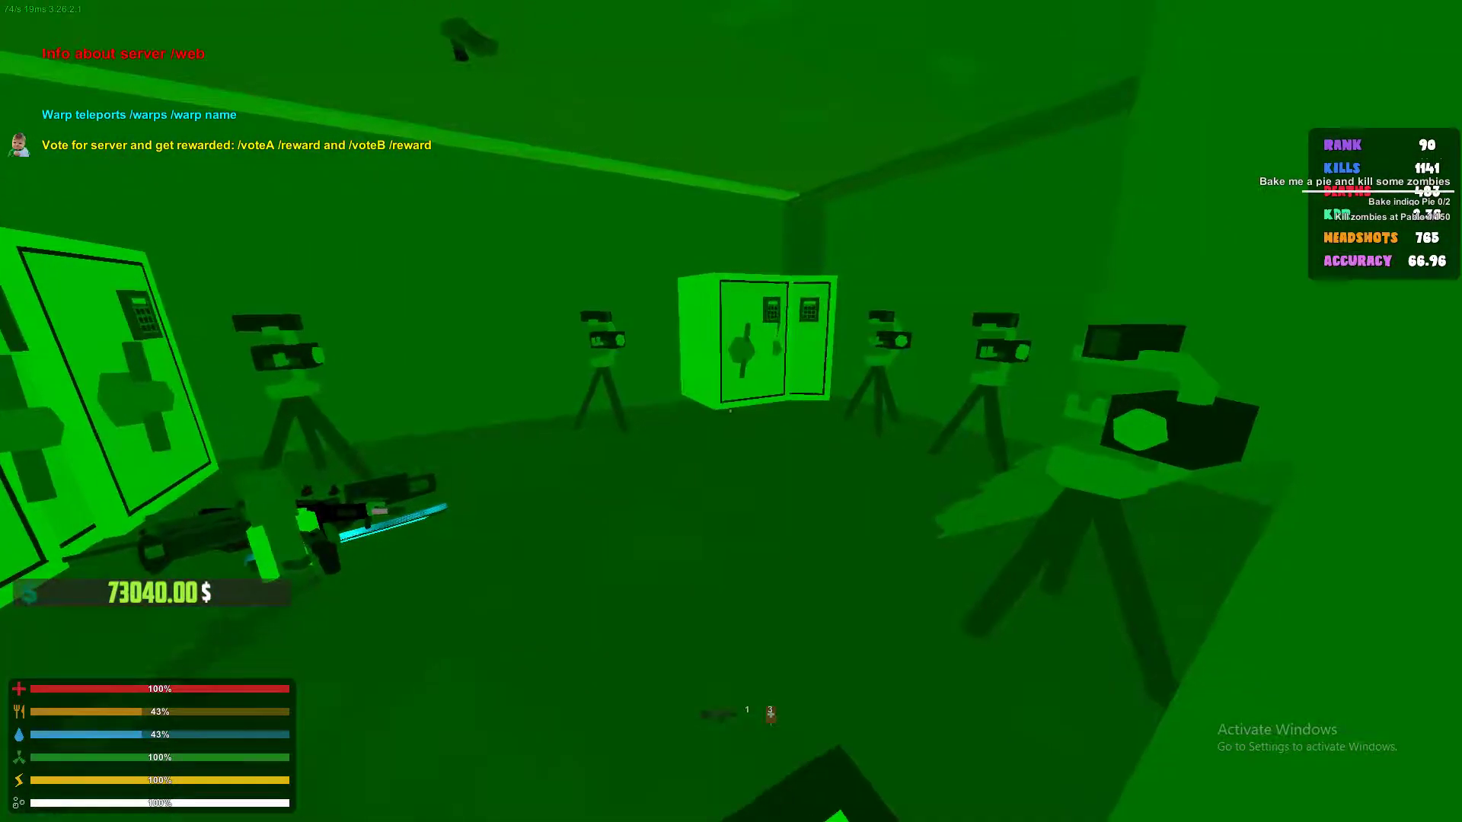
key(w)
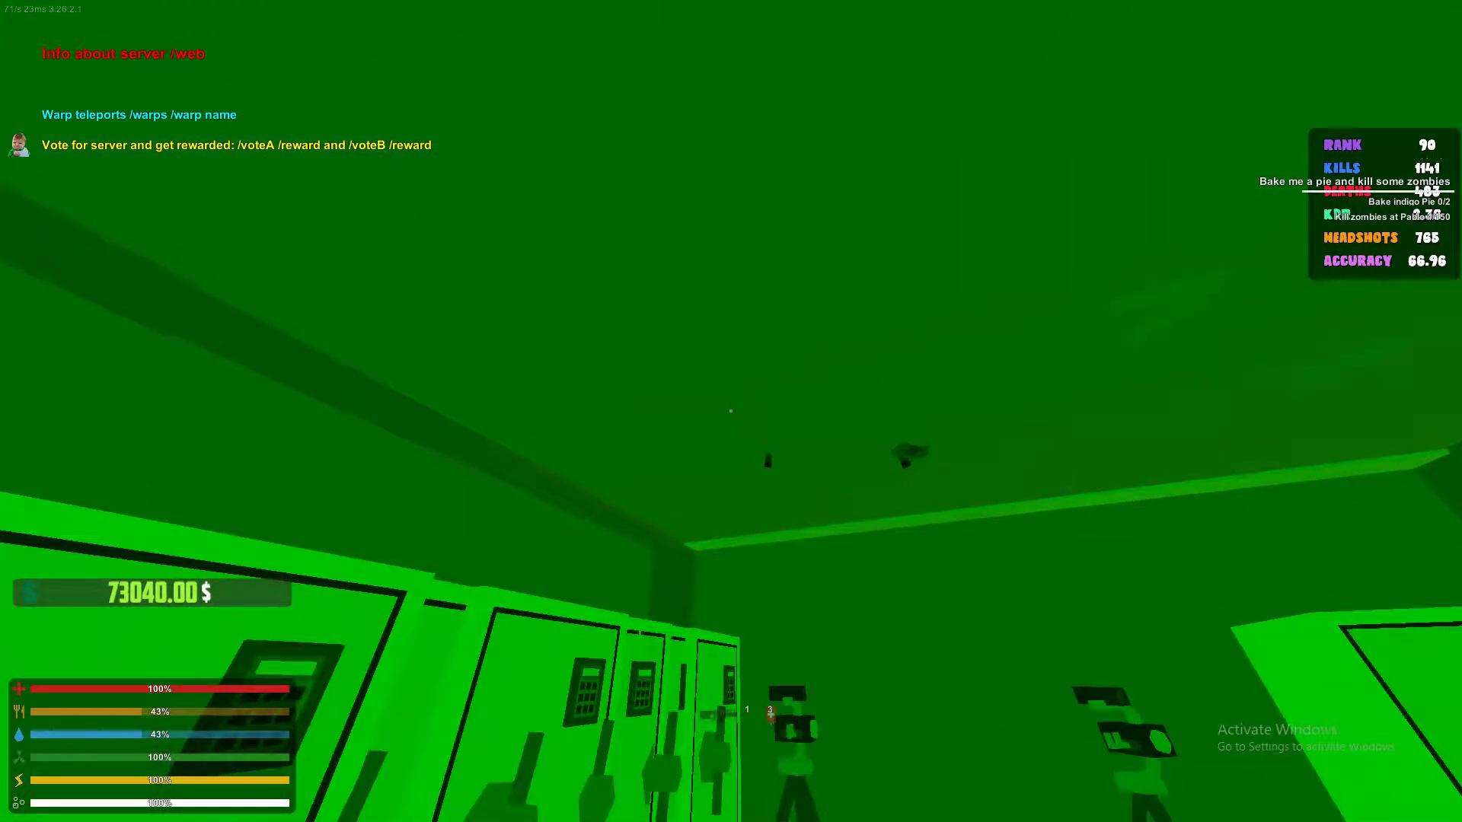
key(w)
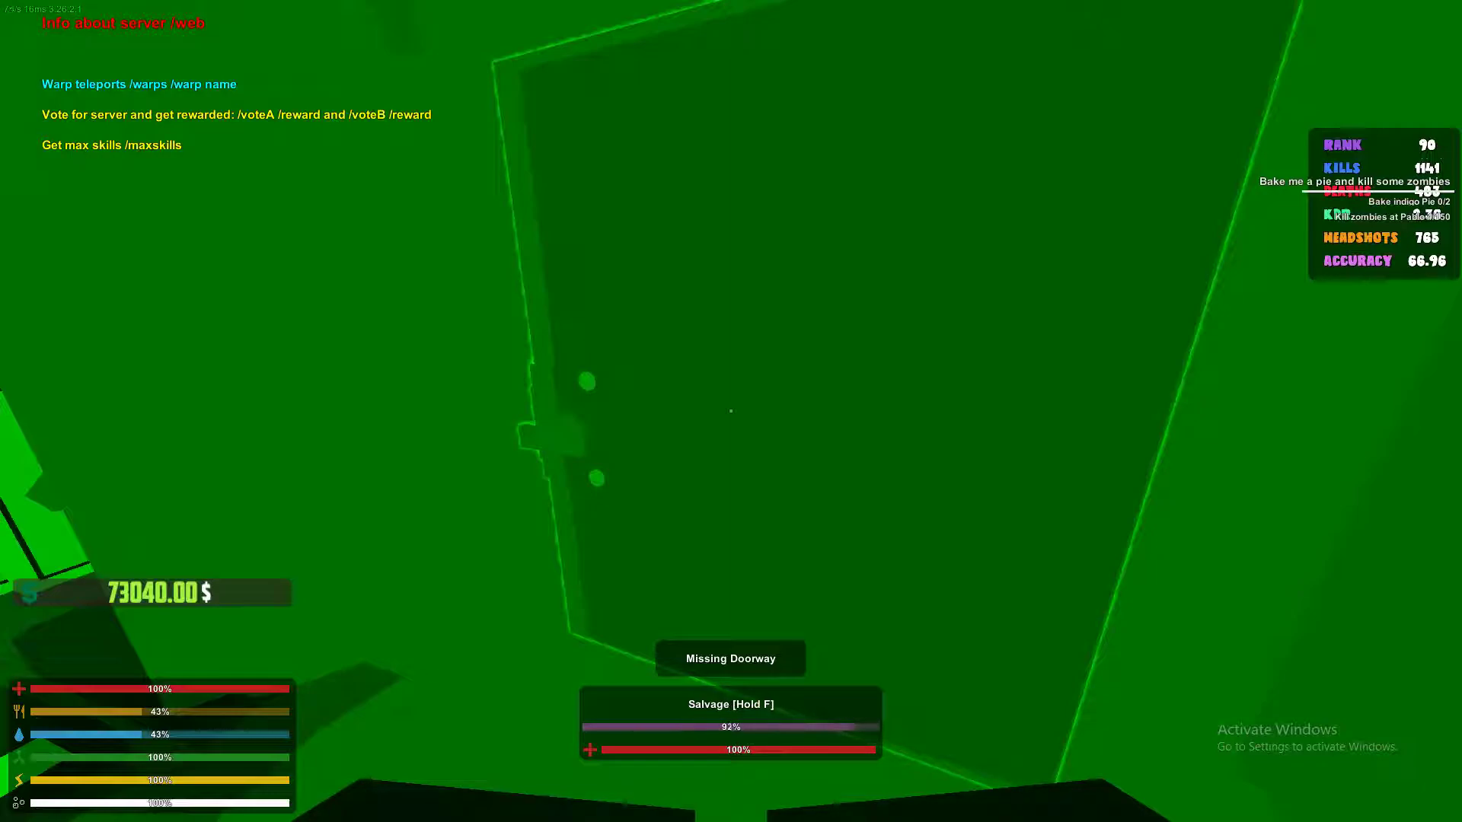
Cross the locker room, climb the ladder, and start salvaging the next door.
key(w)
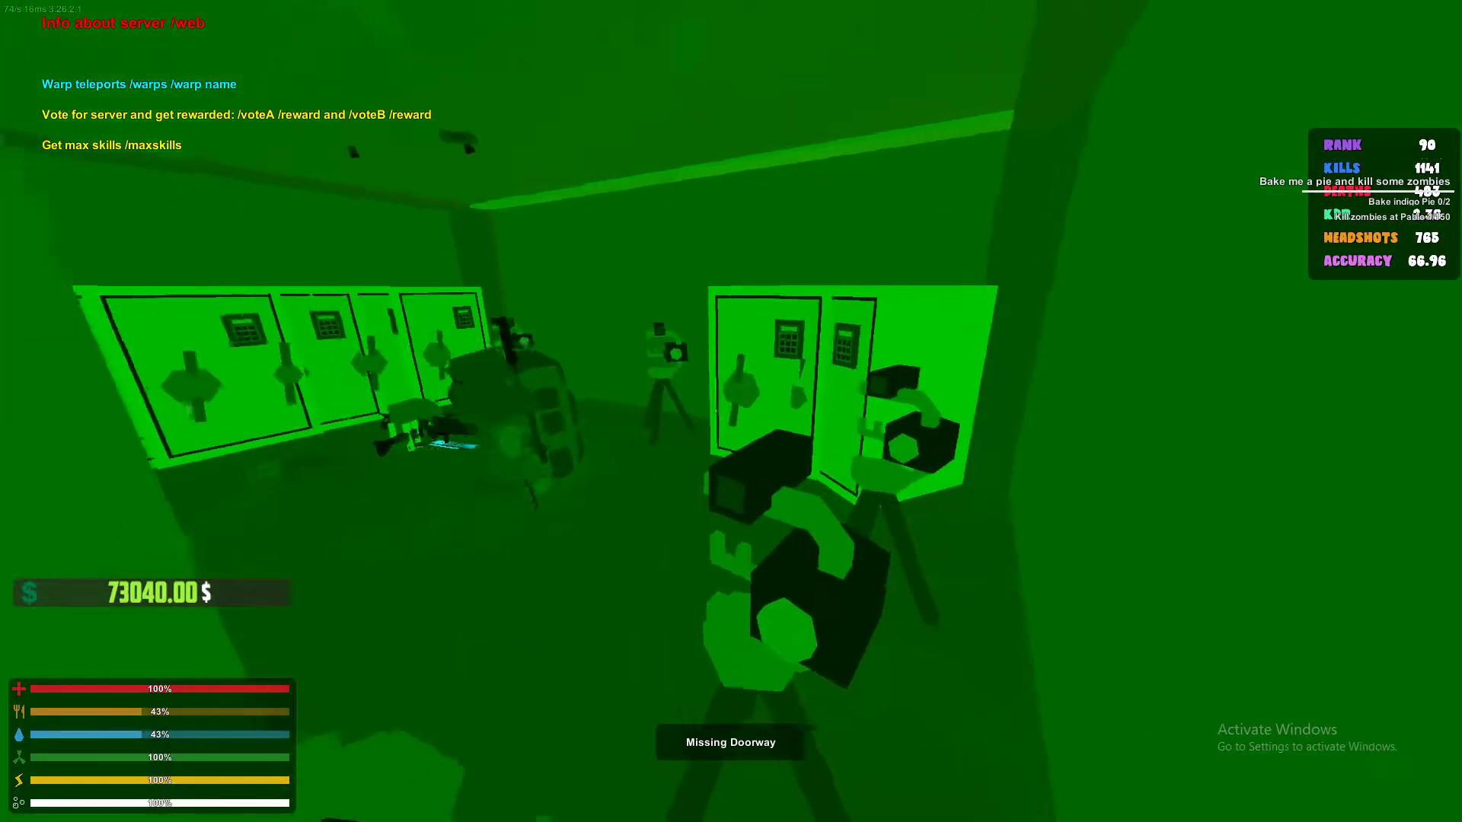
key(w)
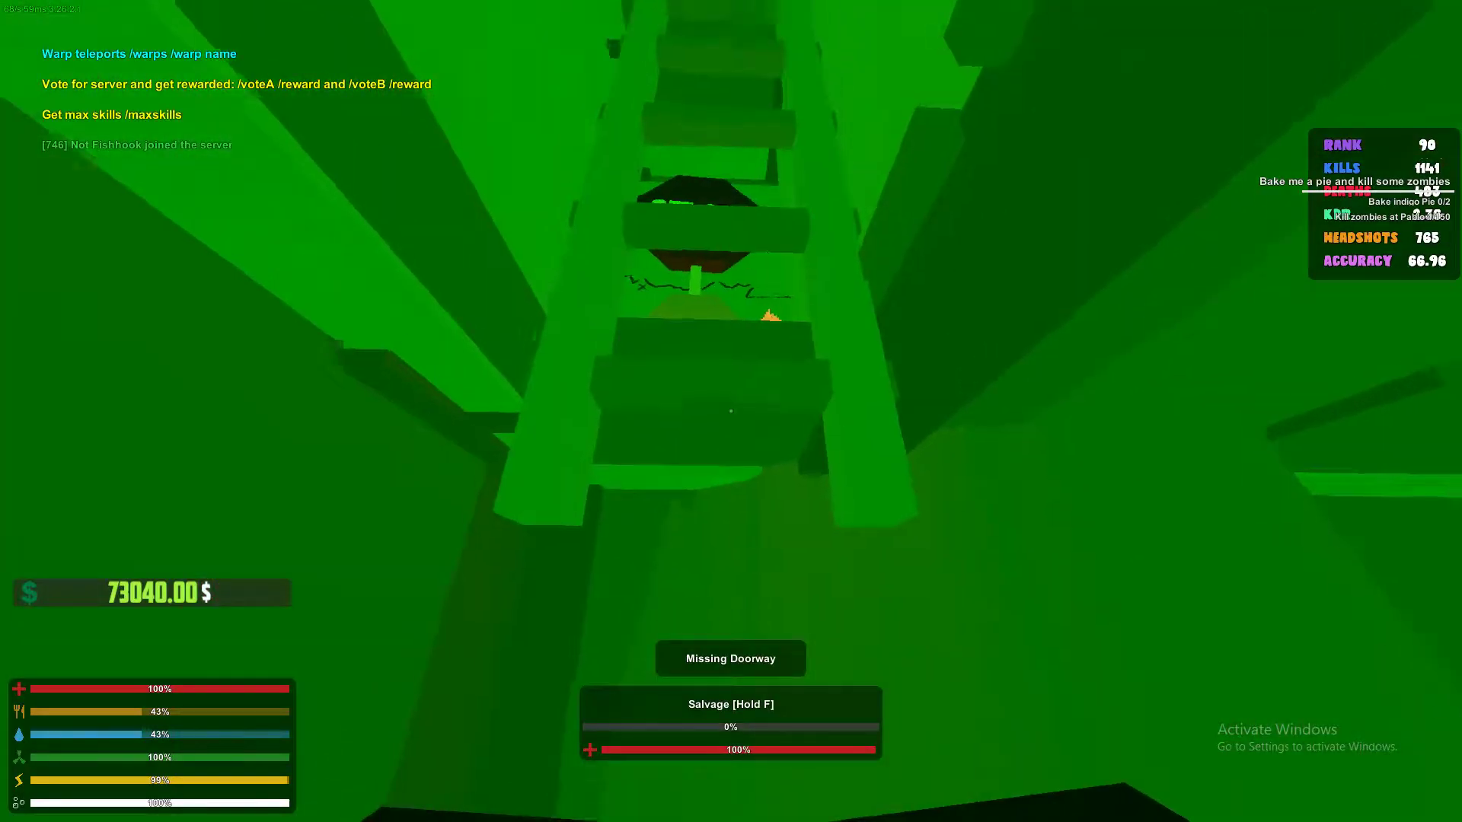
key(w)
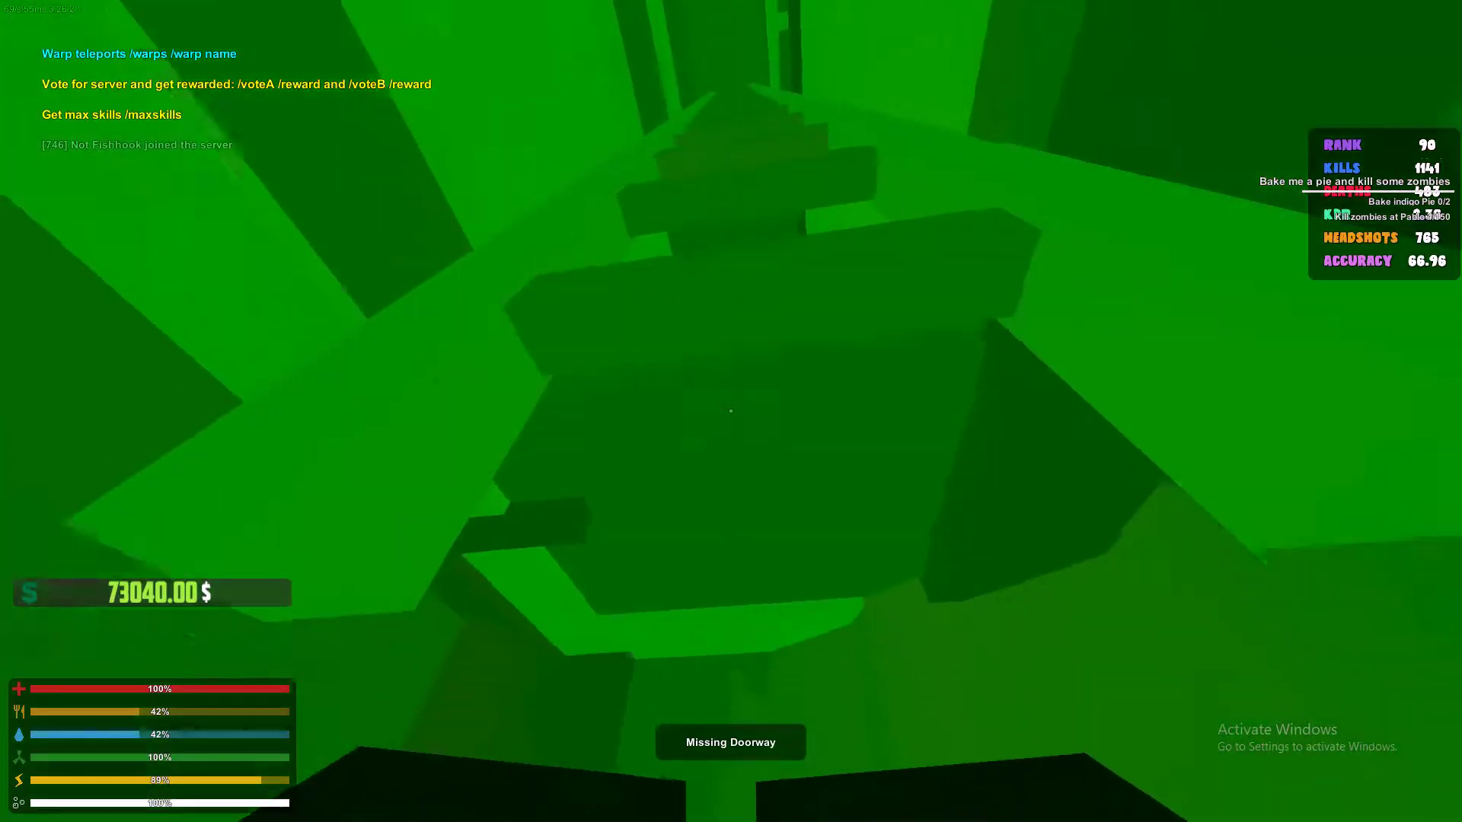
key(w)
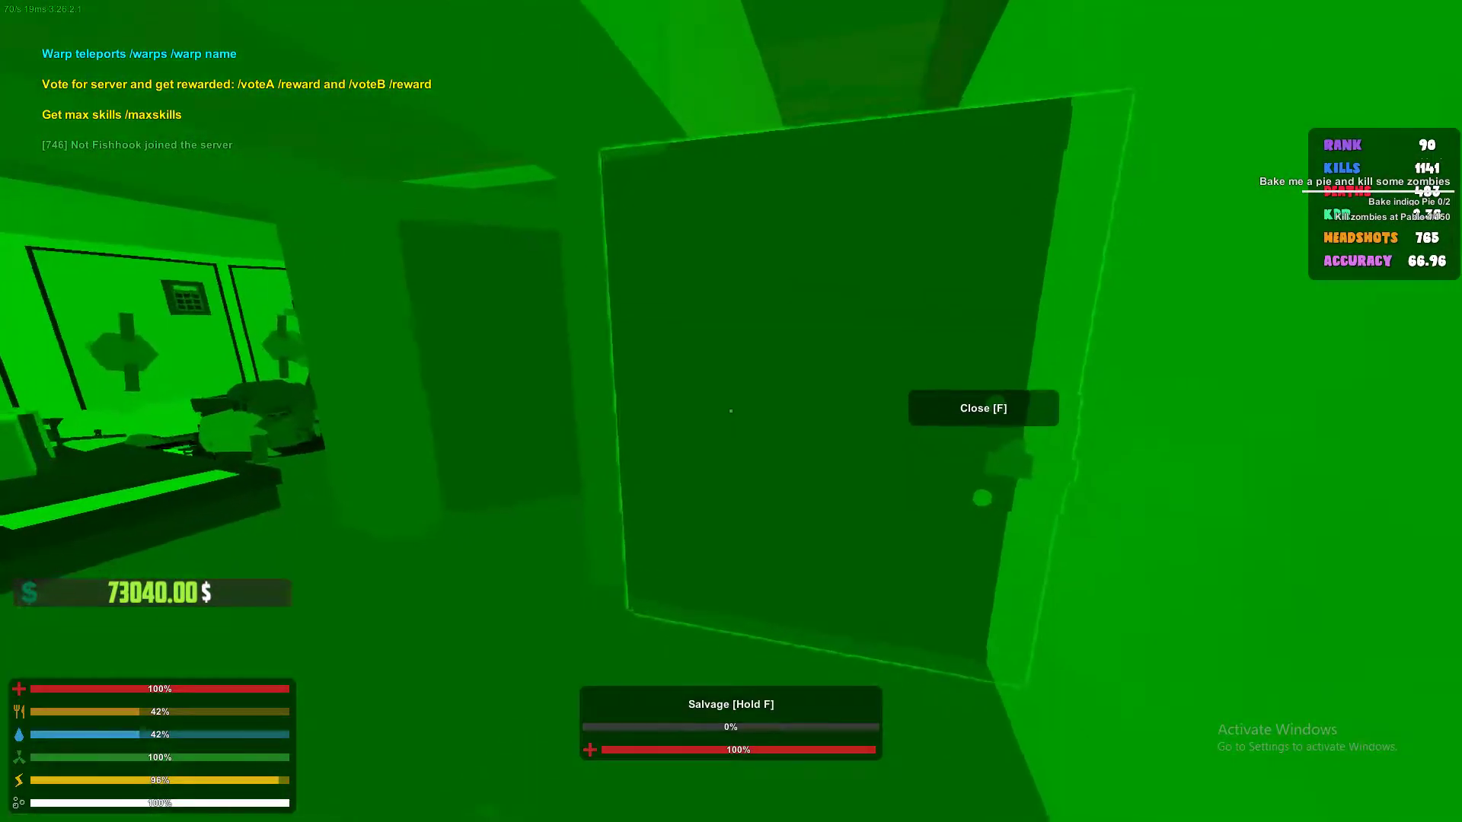
key(f)
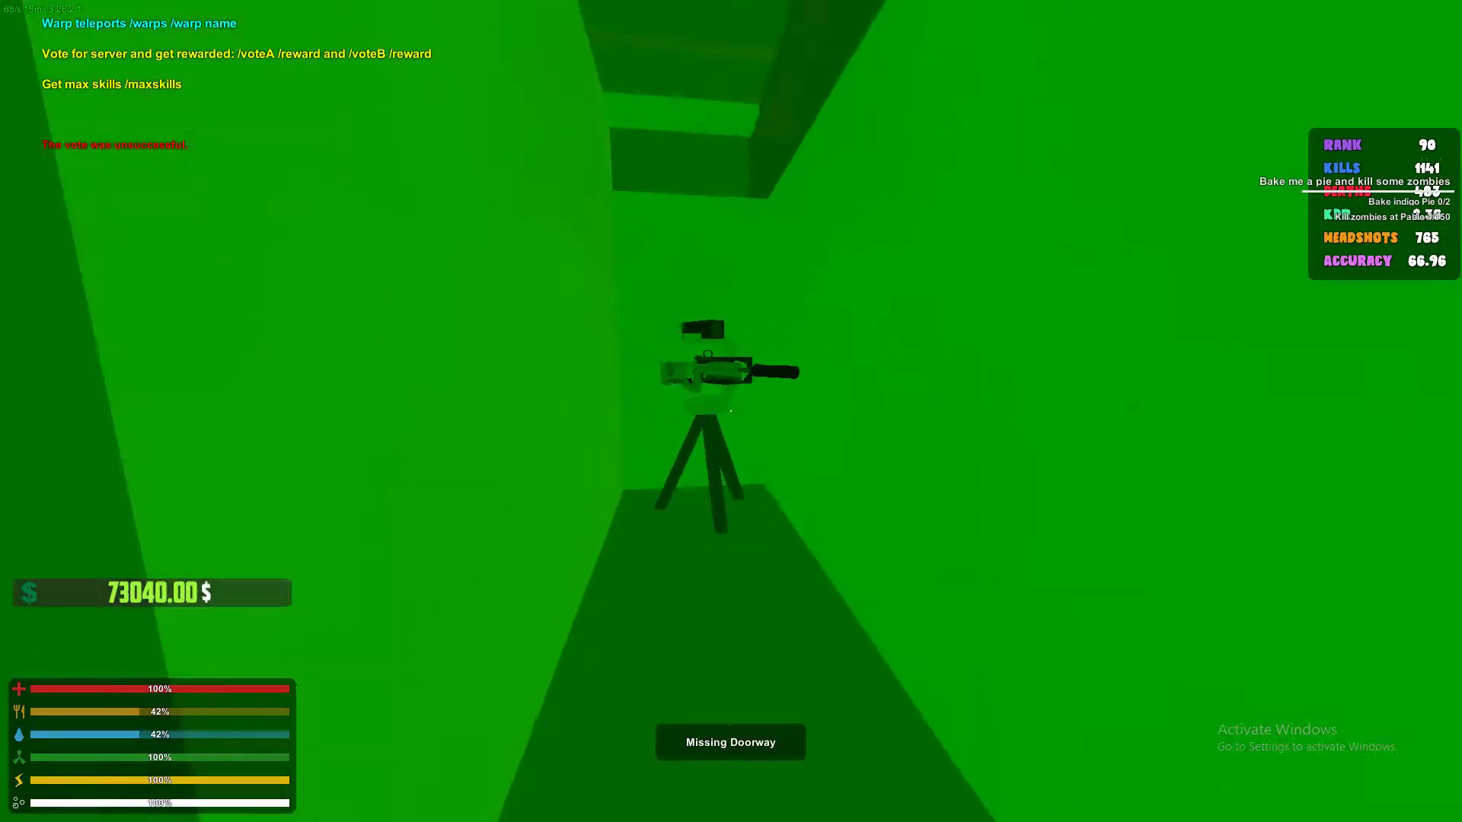
key(g)
key(g)
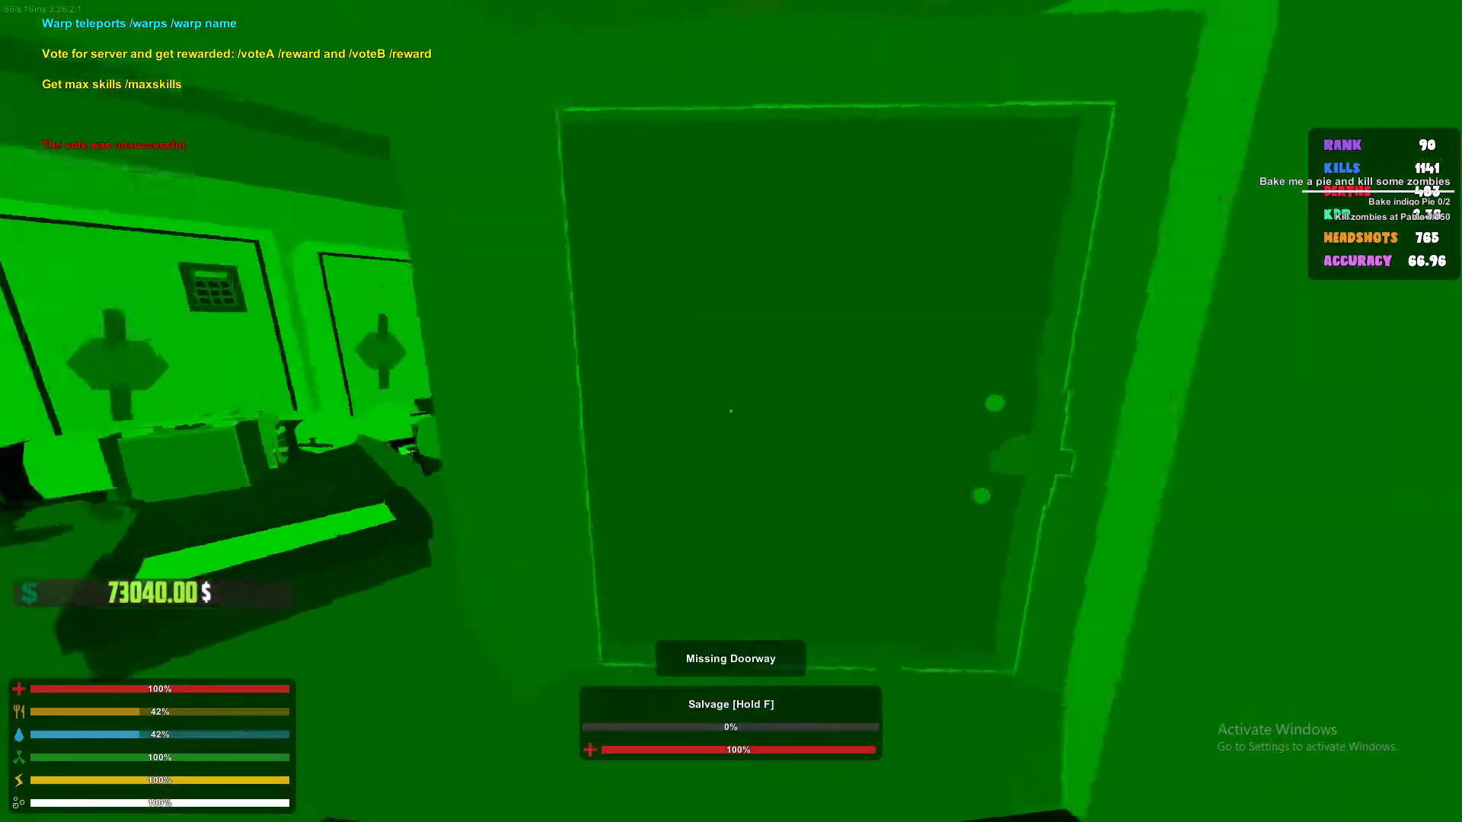
key(g)
key(g)
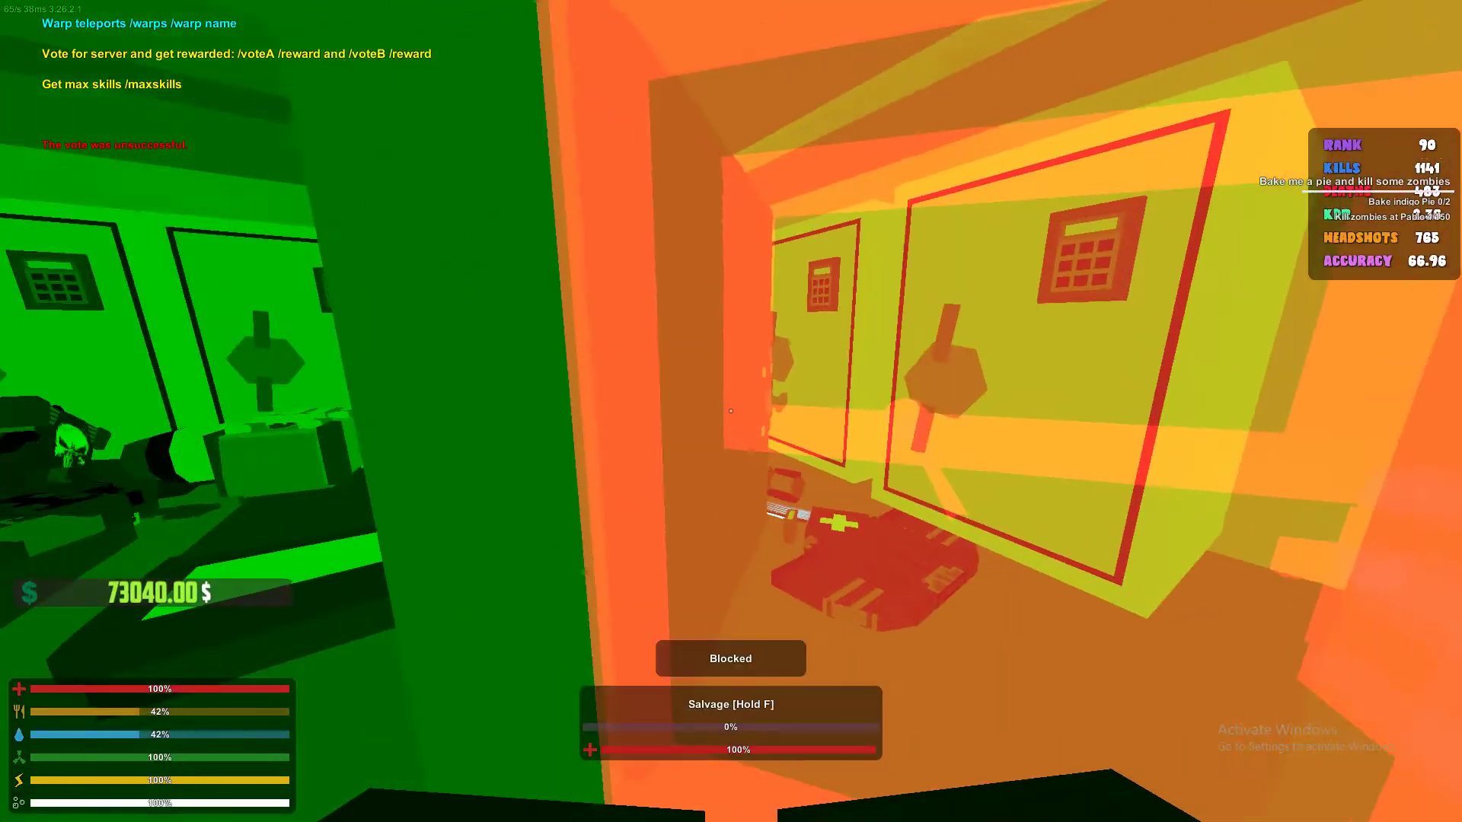
Salvage the blocking door fully and head toward the turret storage.
key(f)
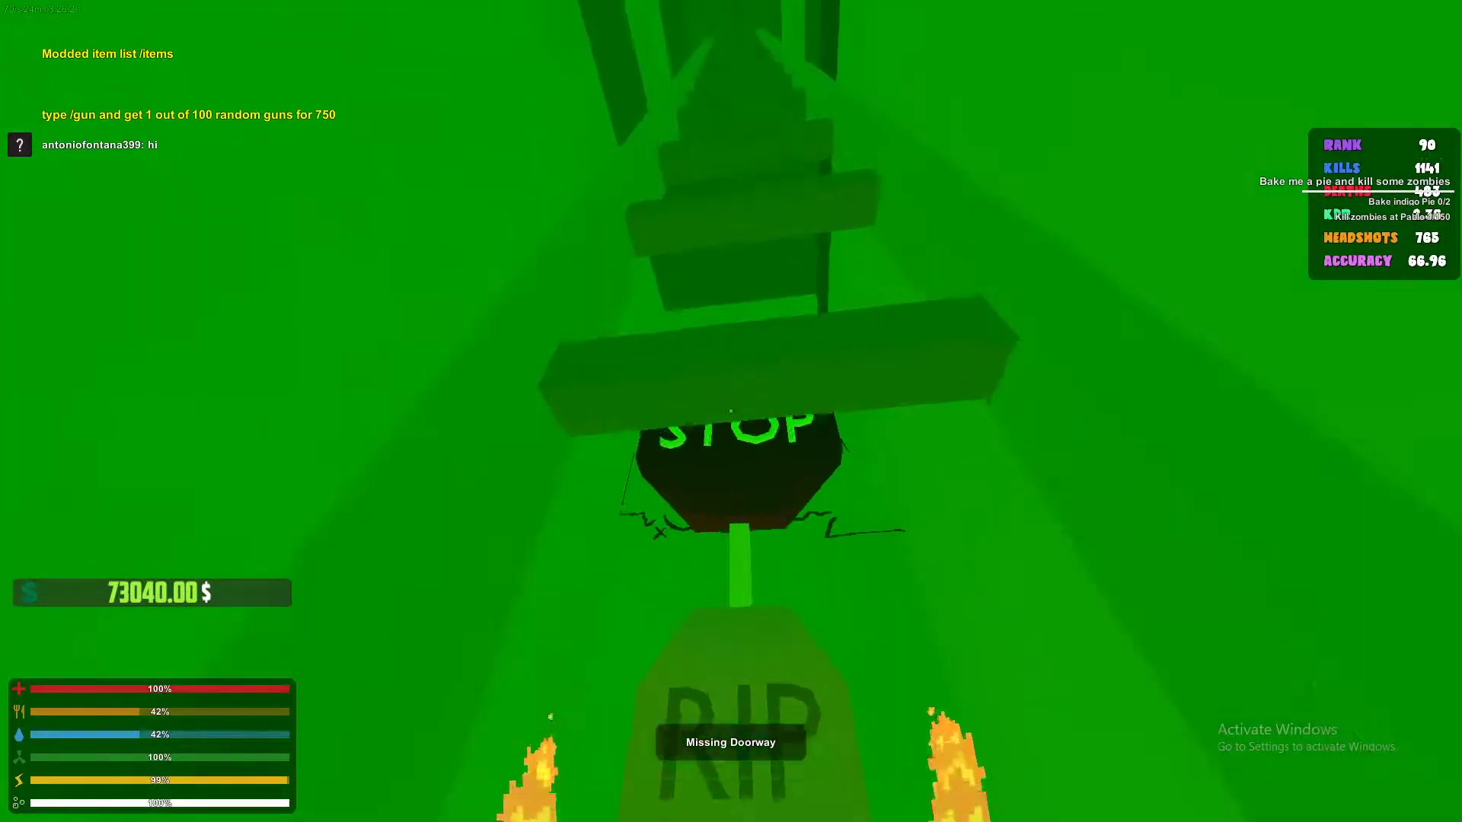
key(f)
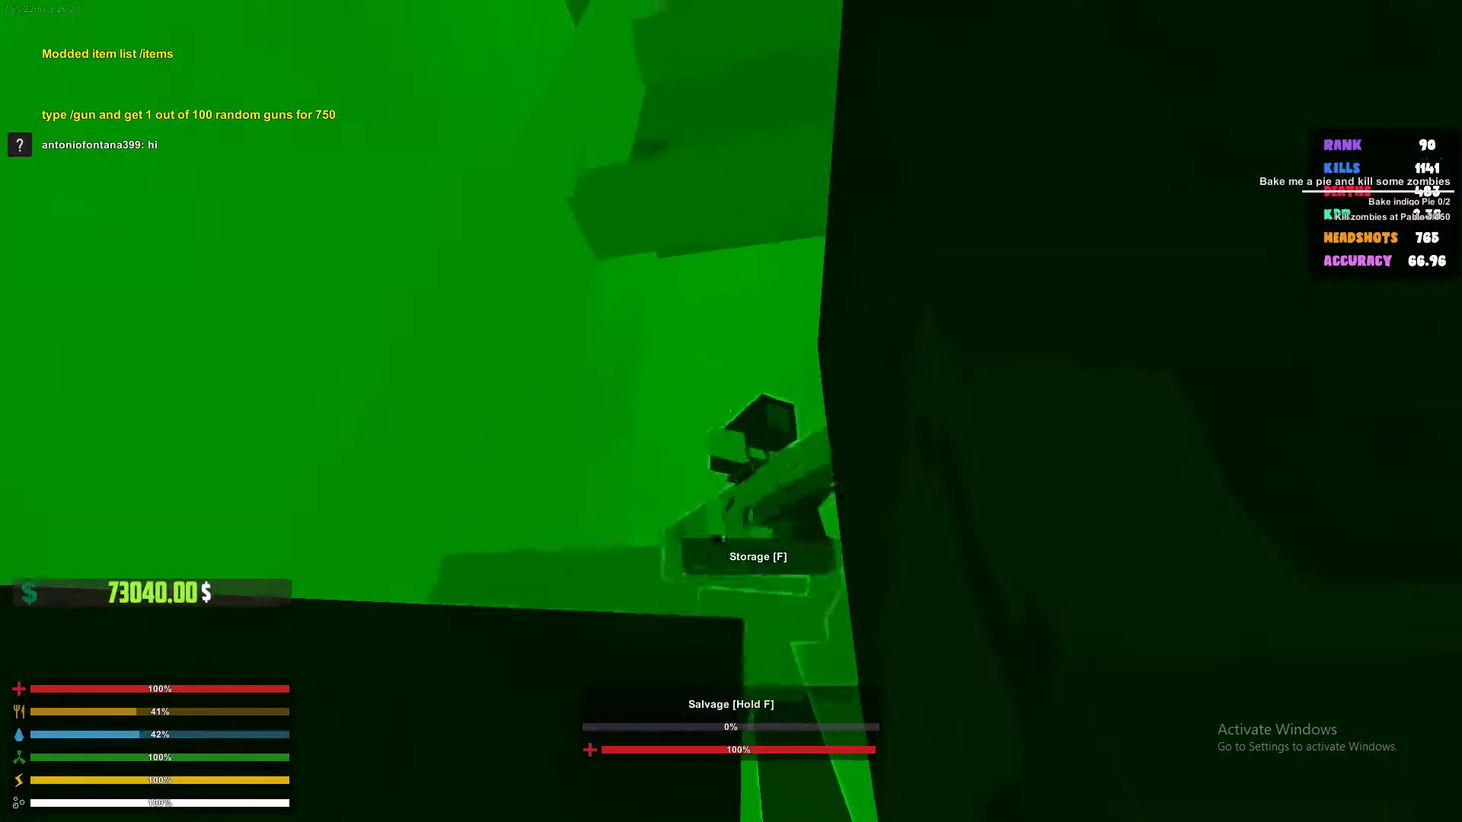
Walk back out through the doorway and equip the lasgun.
key(f)
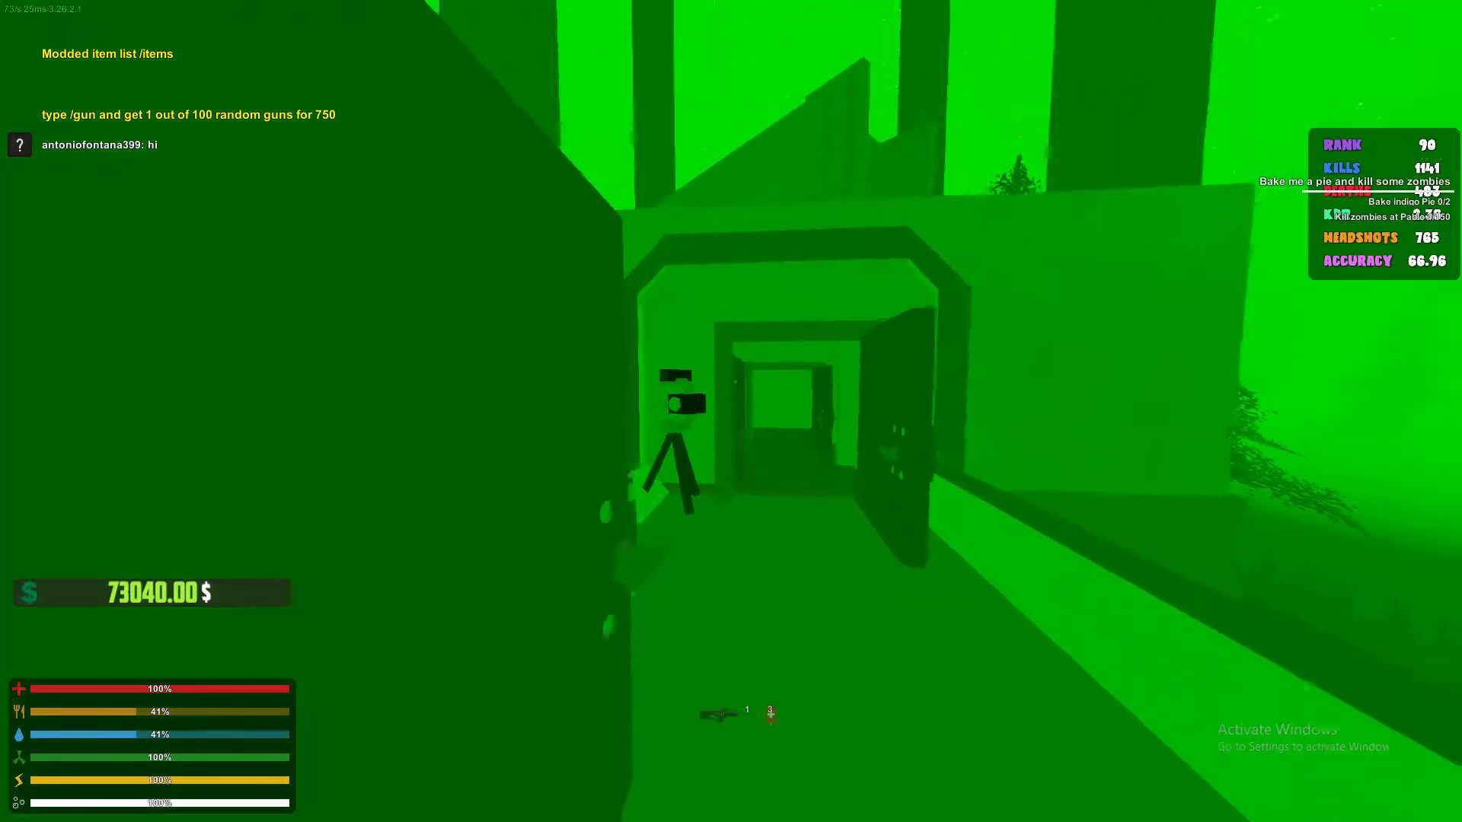
key(f)
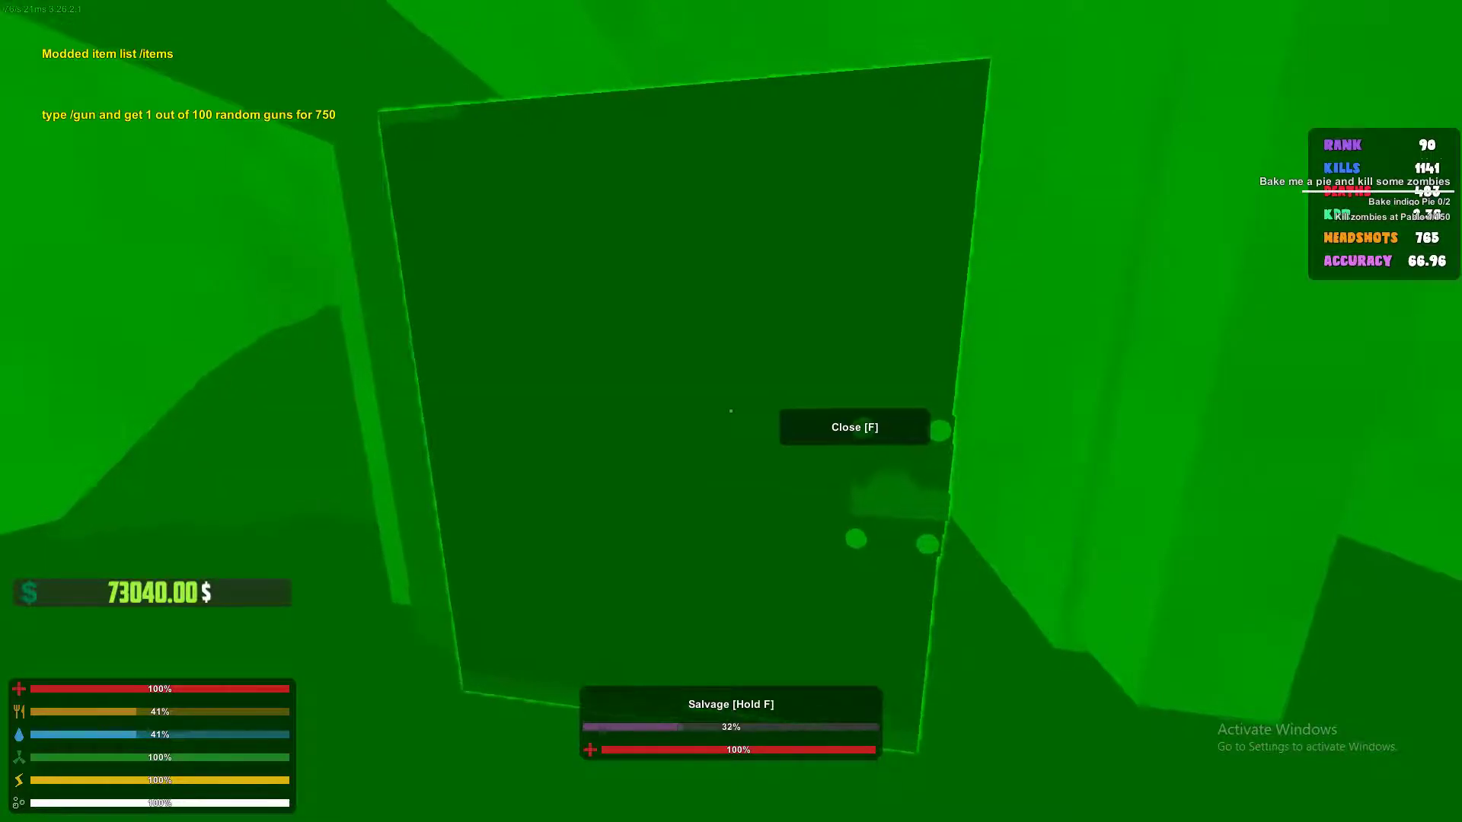
key(1)
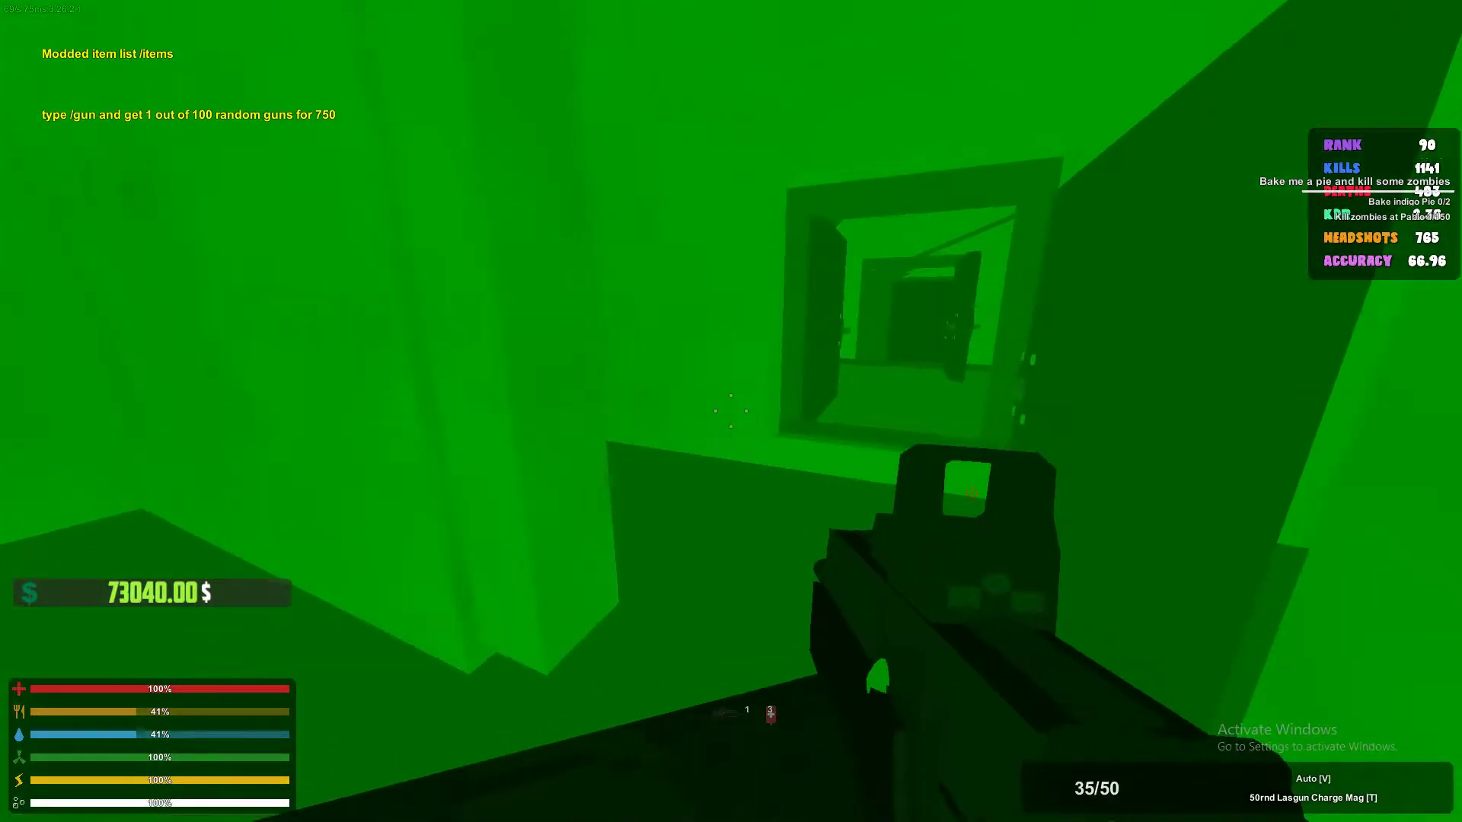
Salvage the next doors, firing one lasgun shot, then bring up the Freighterpack inventory.
key(f)
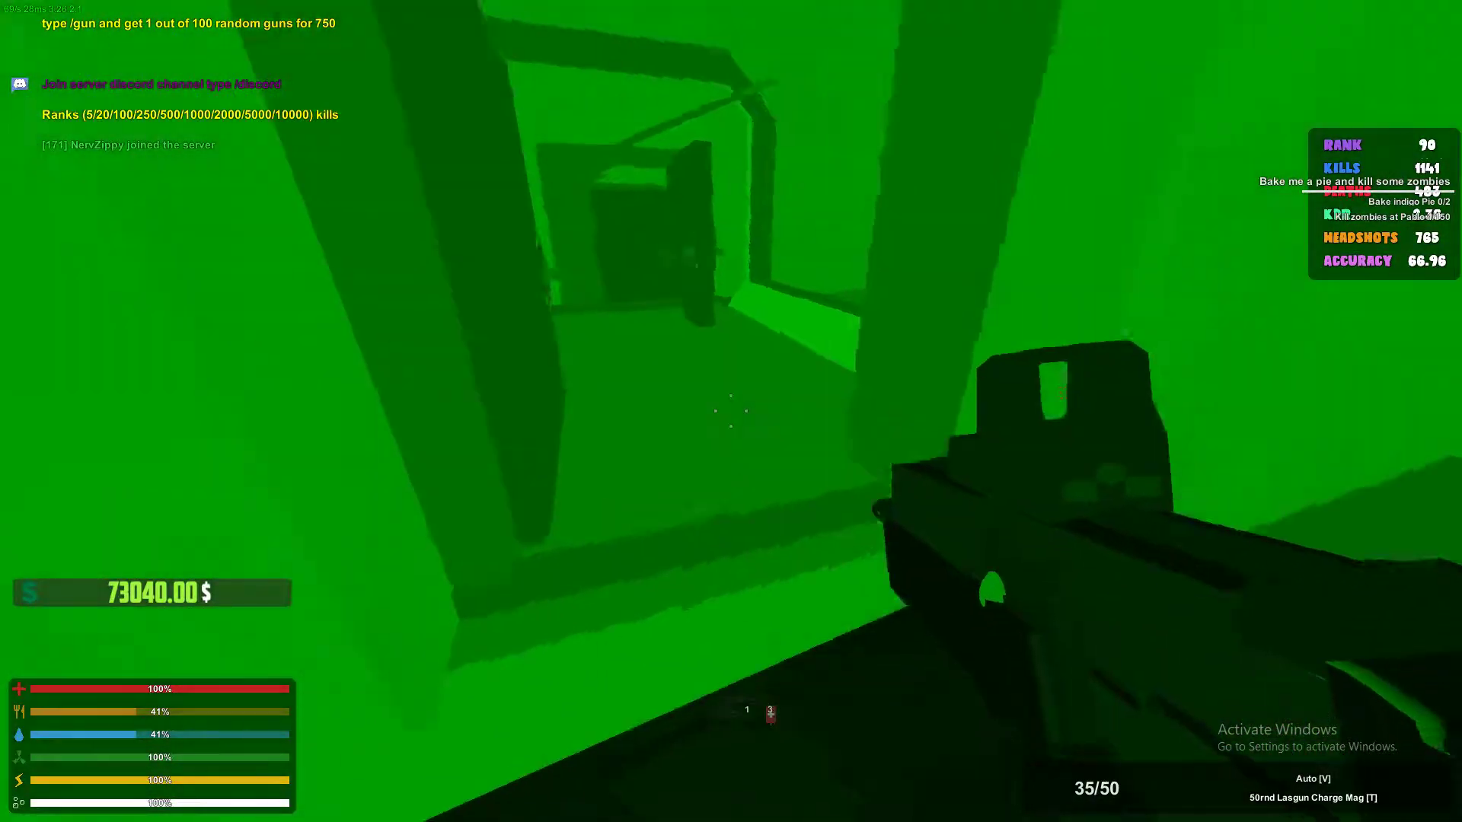
key(f)
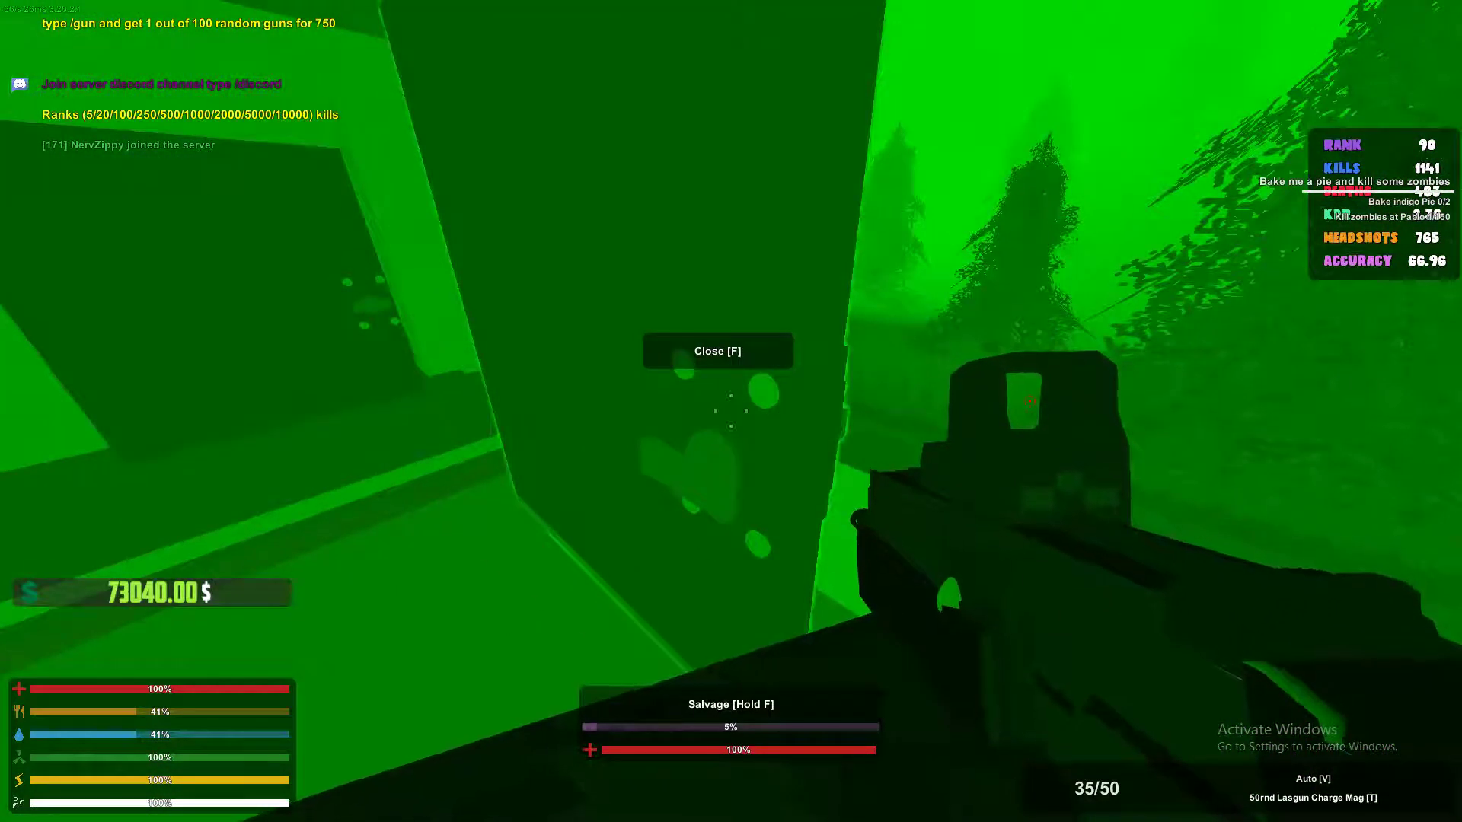
click(732, 412)
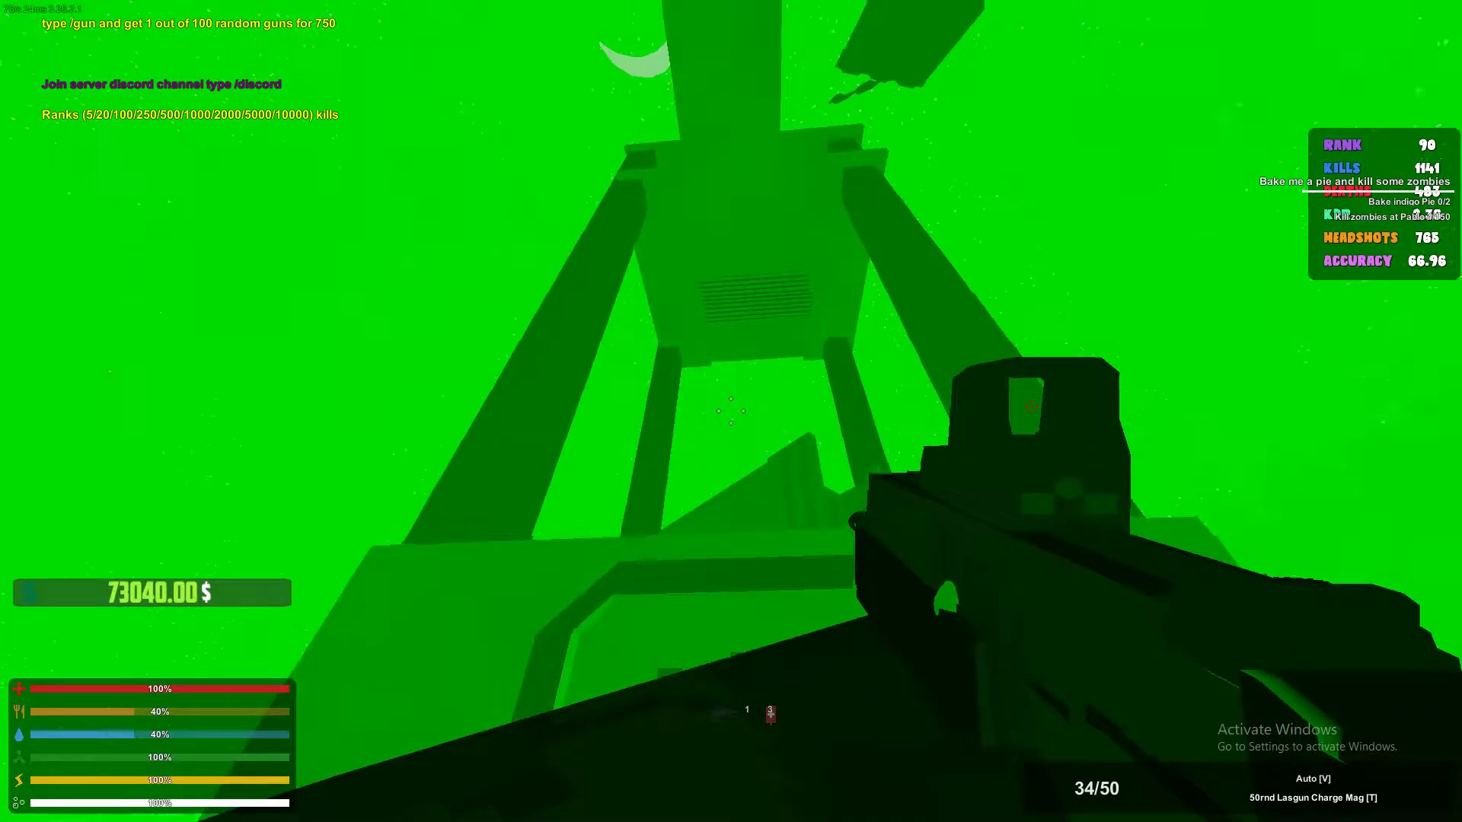
key(f)
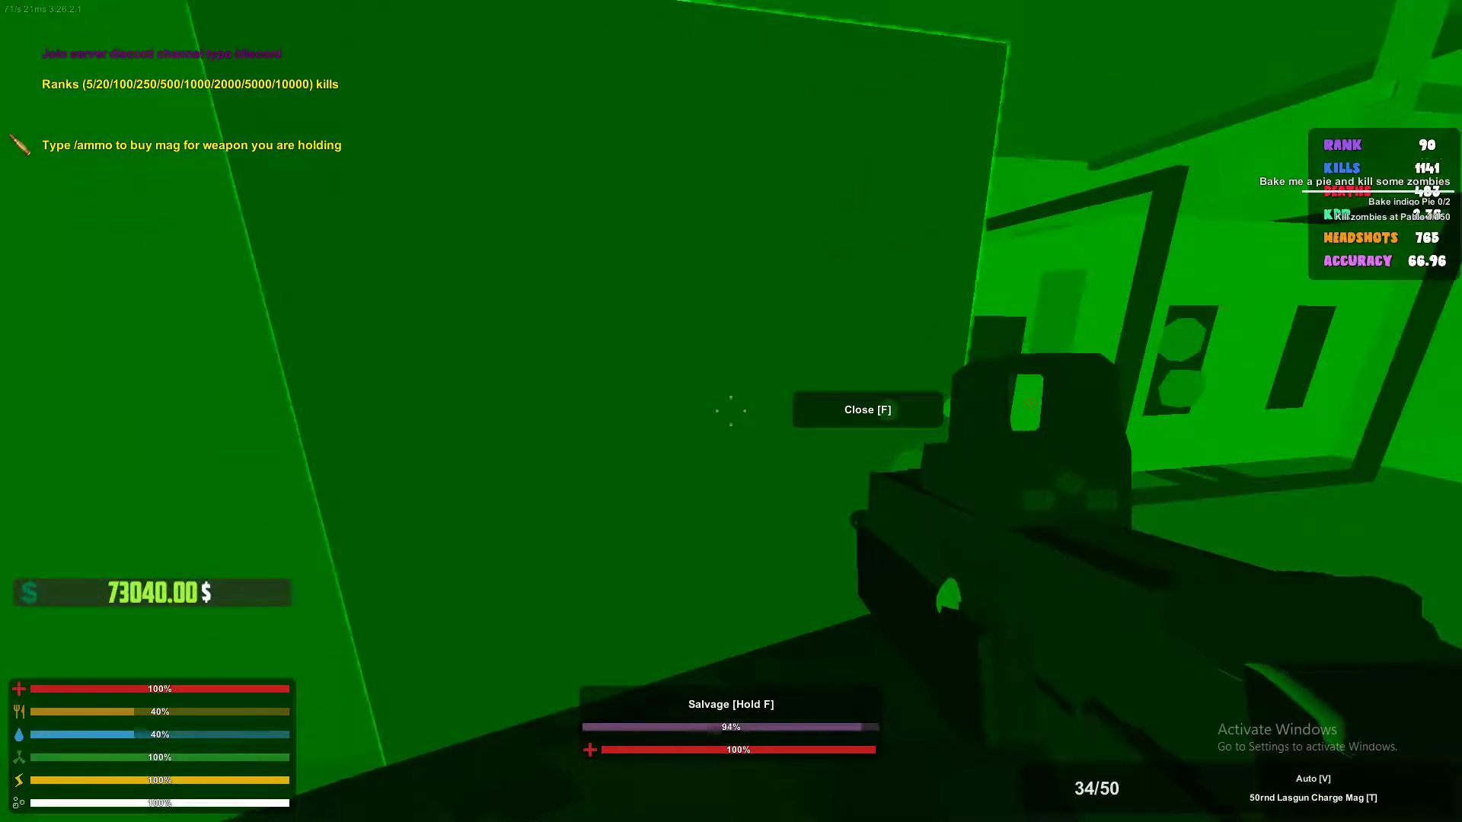
key(g)
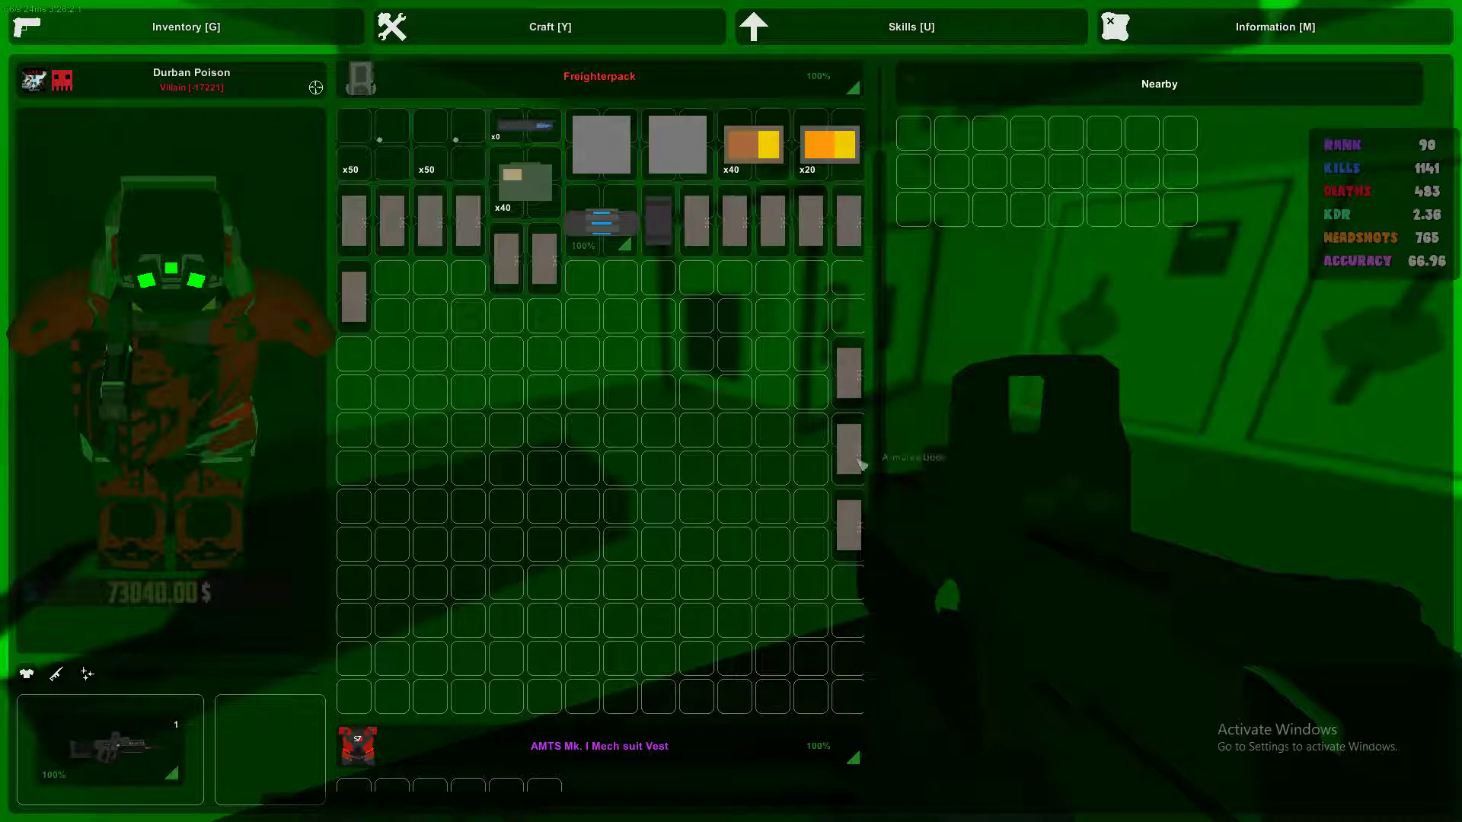
scroll(861, 463, down, 2)
scroll(832, 483, down, 5)
scroll(796, 454, up, 8)
scroll(787, 476, up, 3)
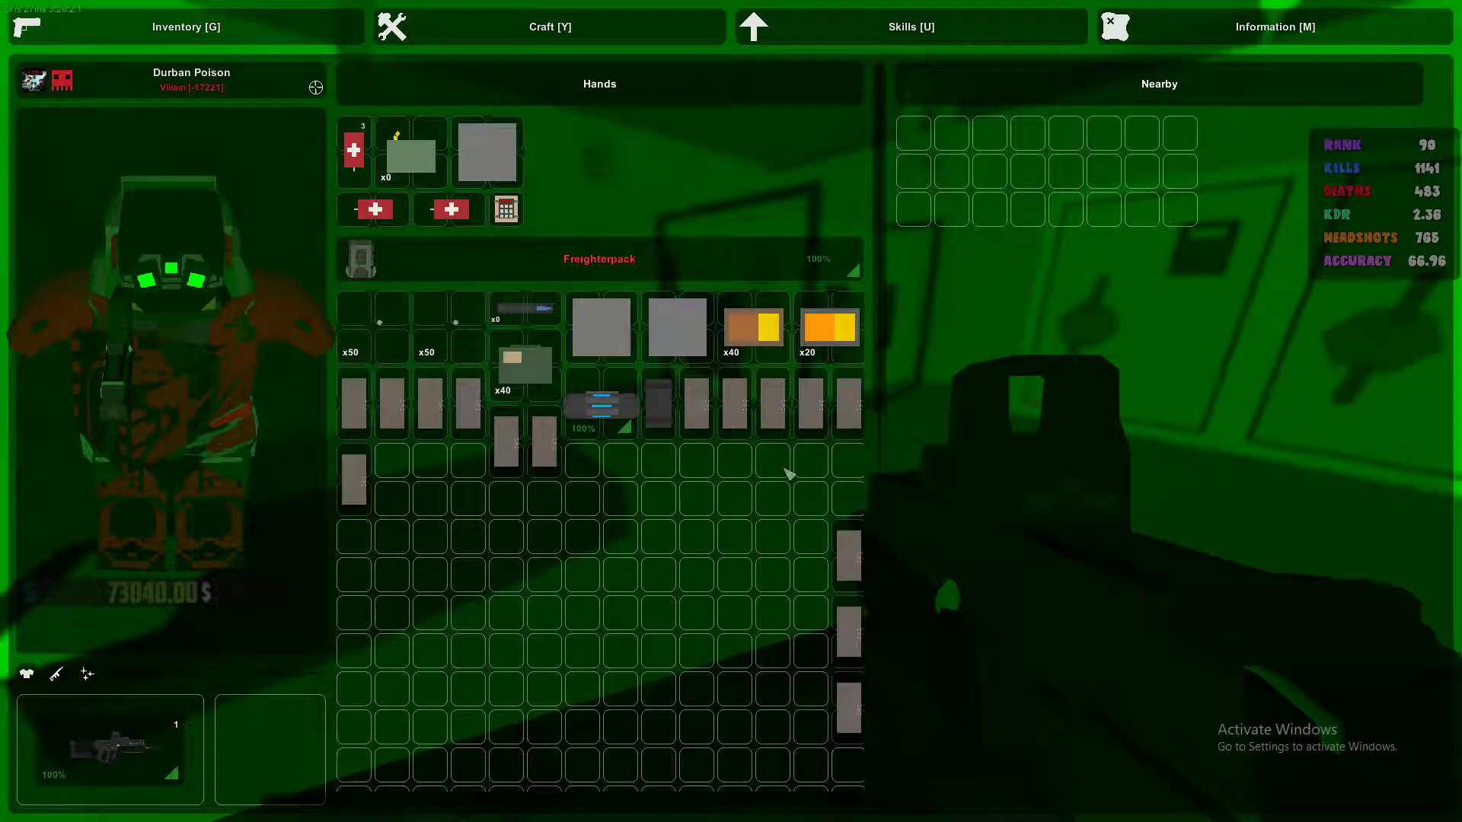
Leave the inventory and salvage the wall storage lockers one after another.
key(g)
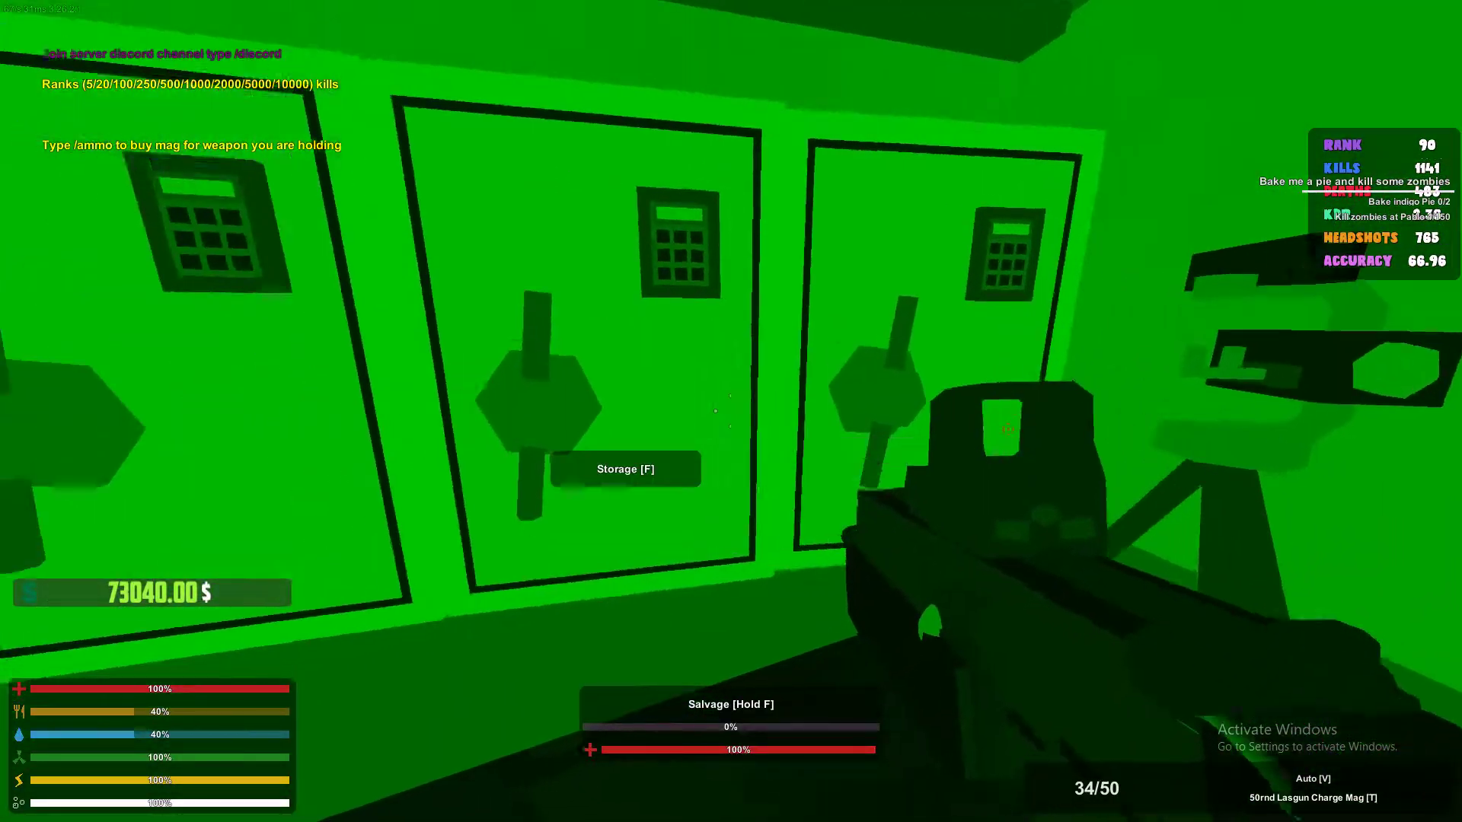
key(f)
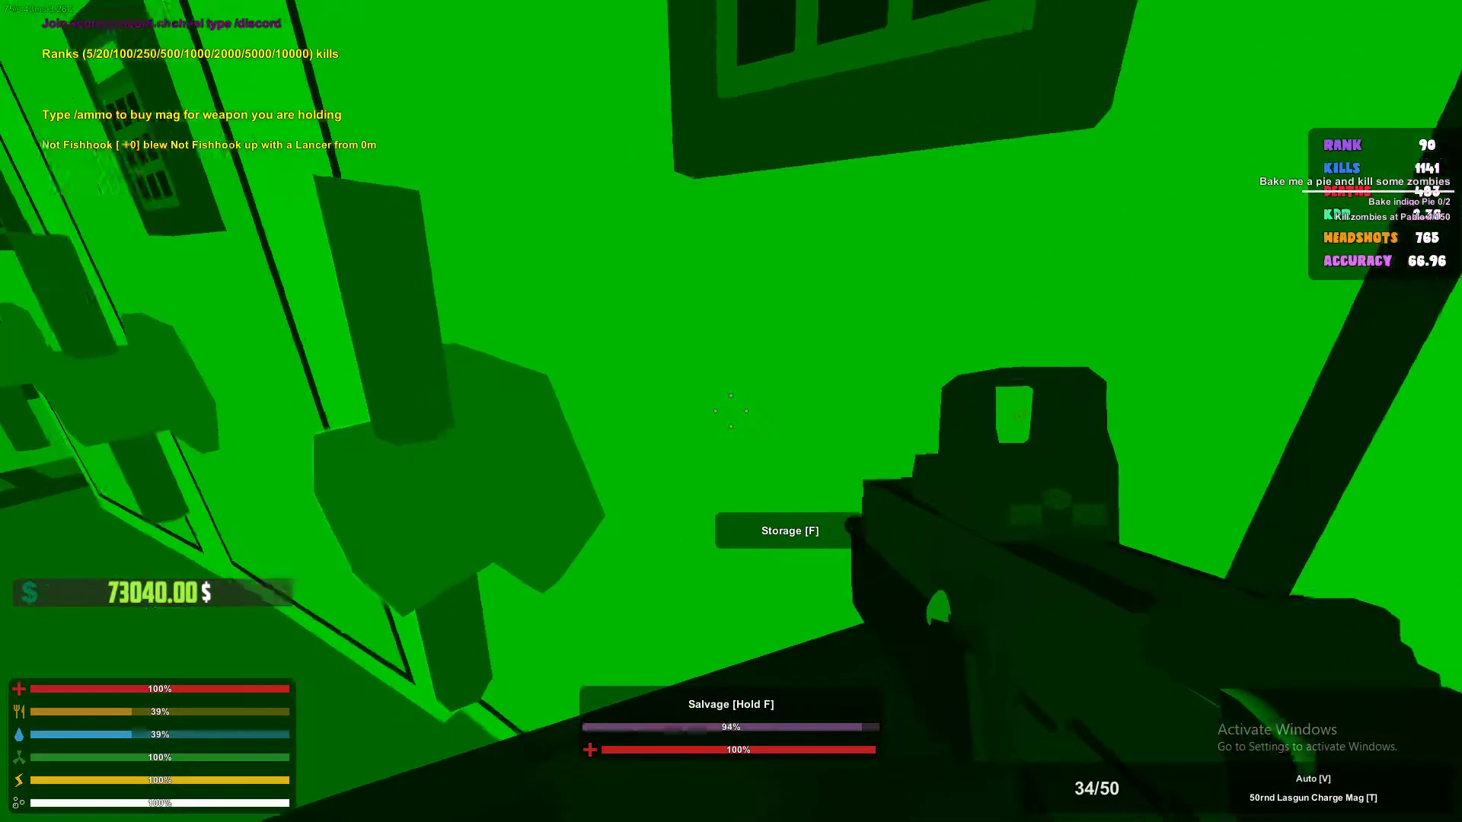
key(f)
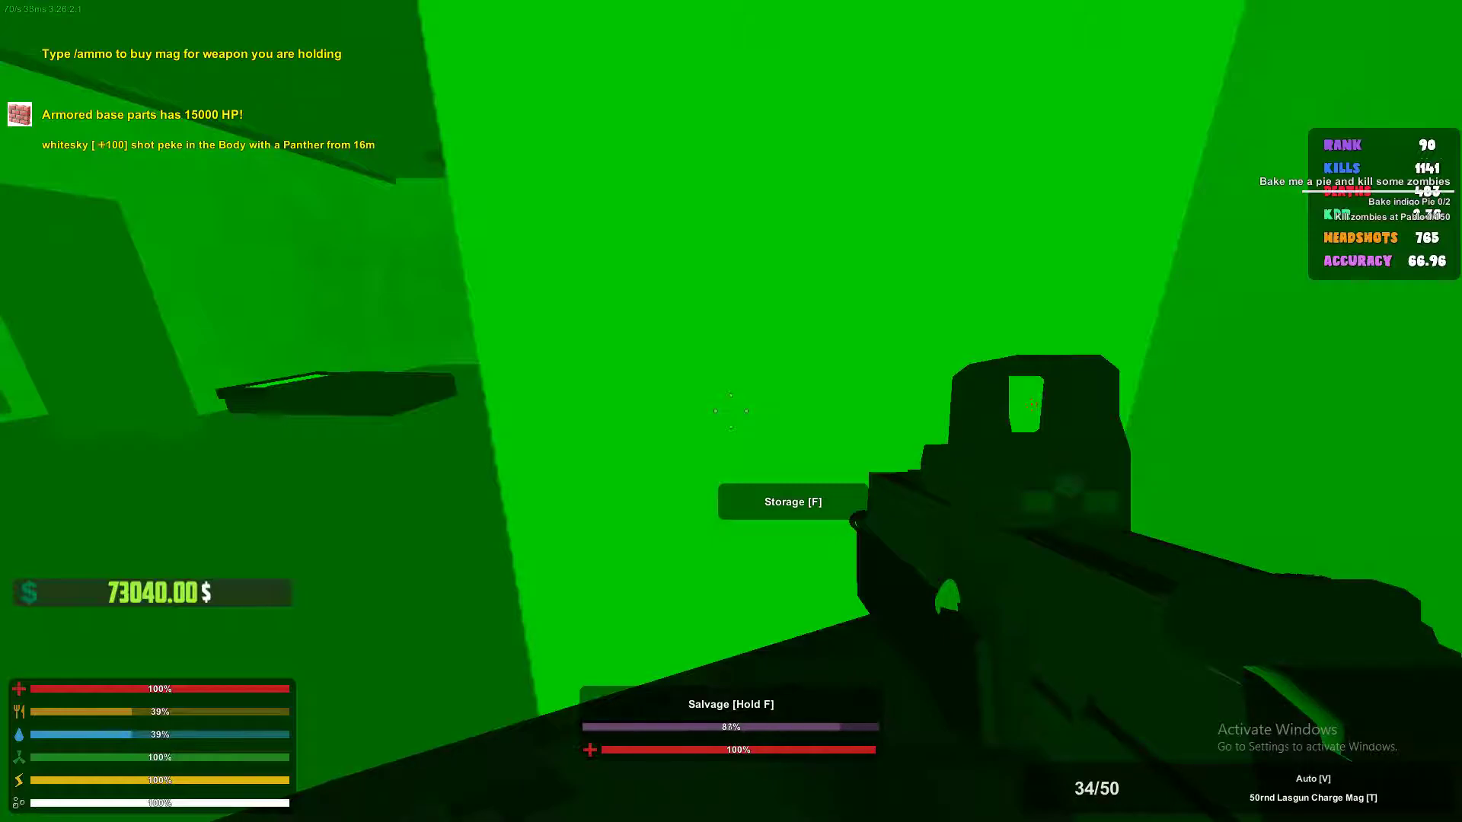
key(f)
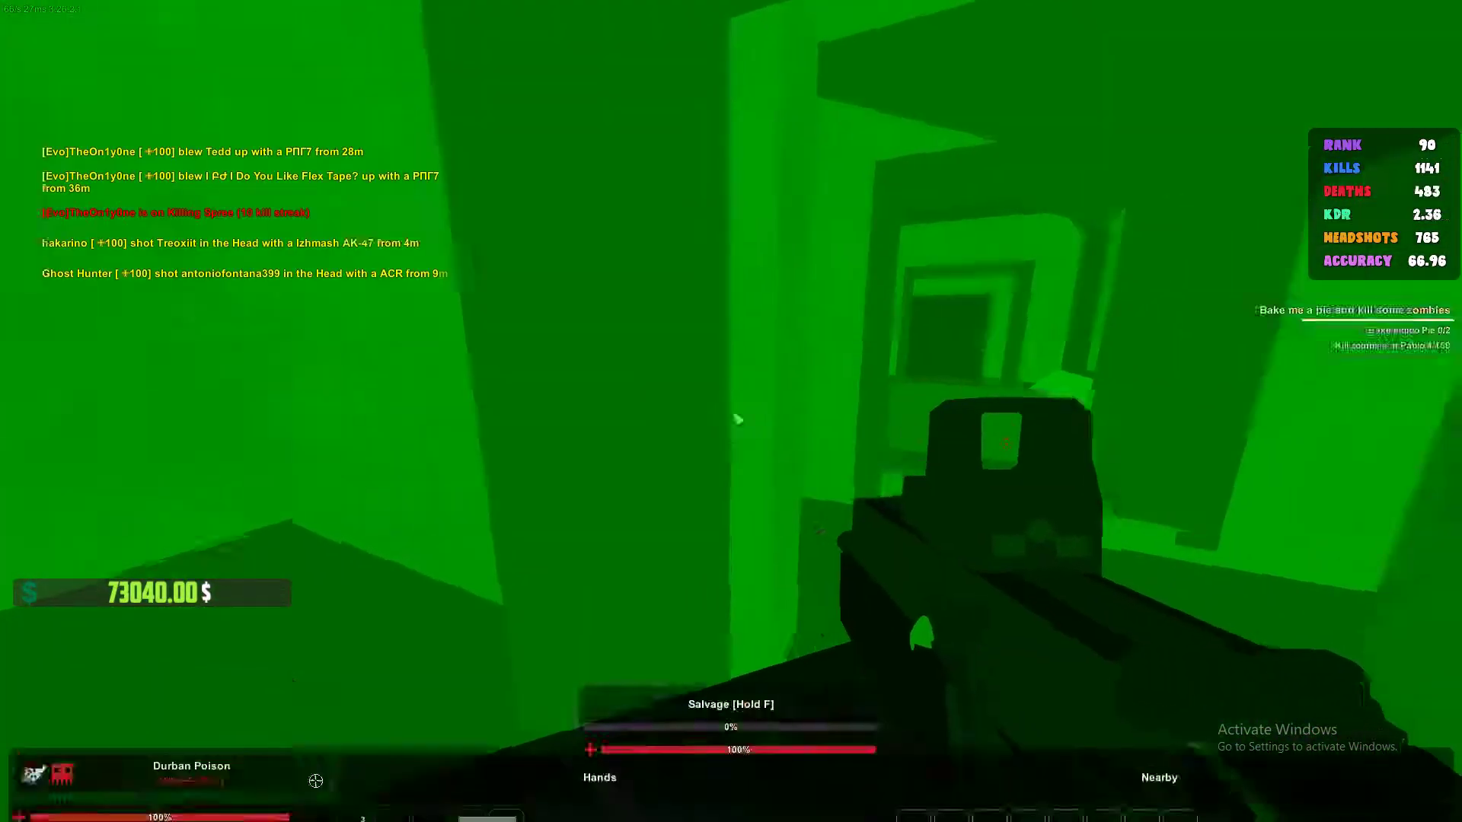
Peek into a locker, then take the ladder down into the room of safes.
key(e)
key(Escape)
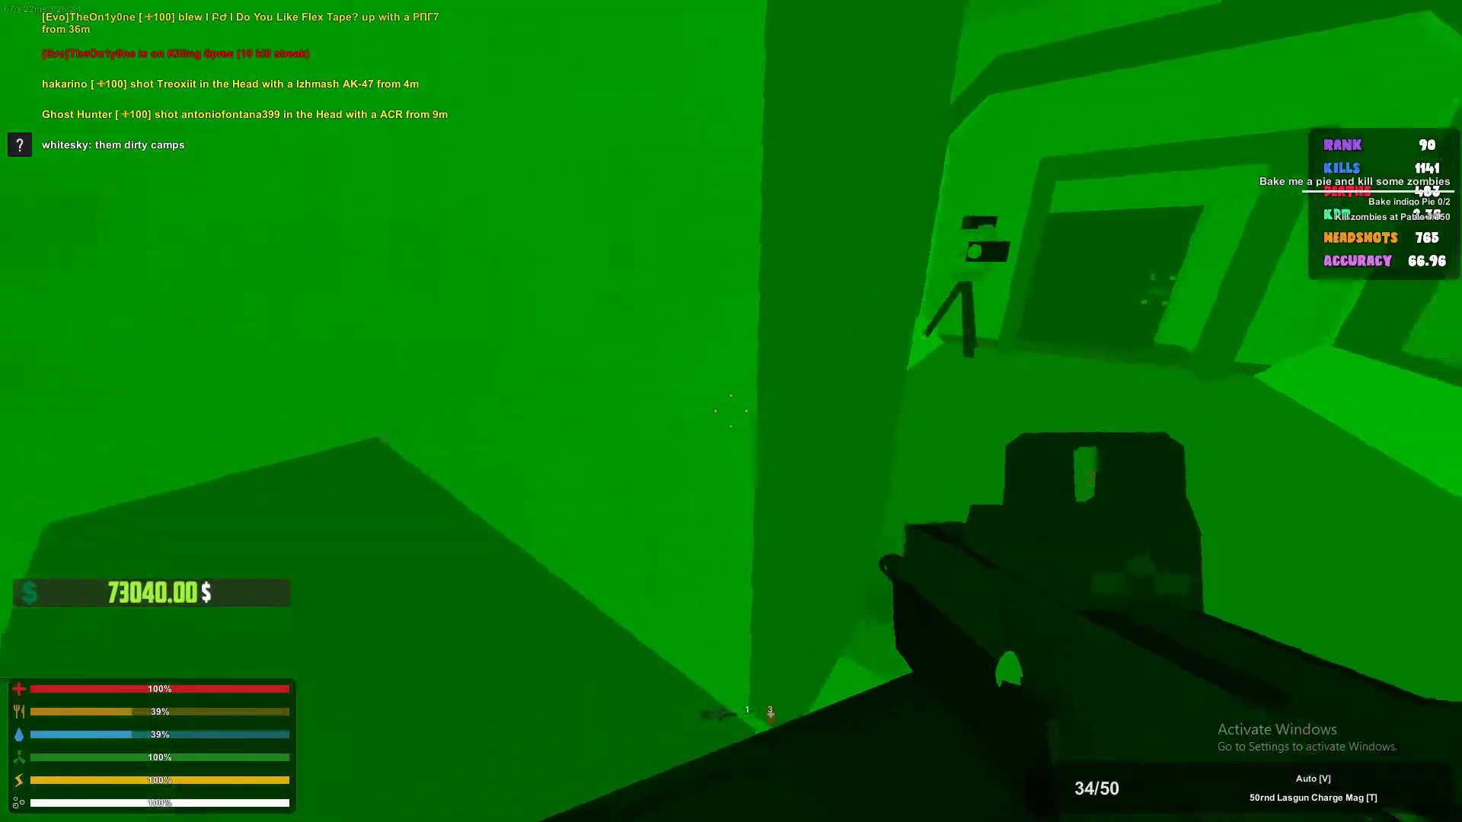
key(w)
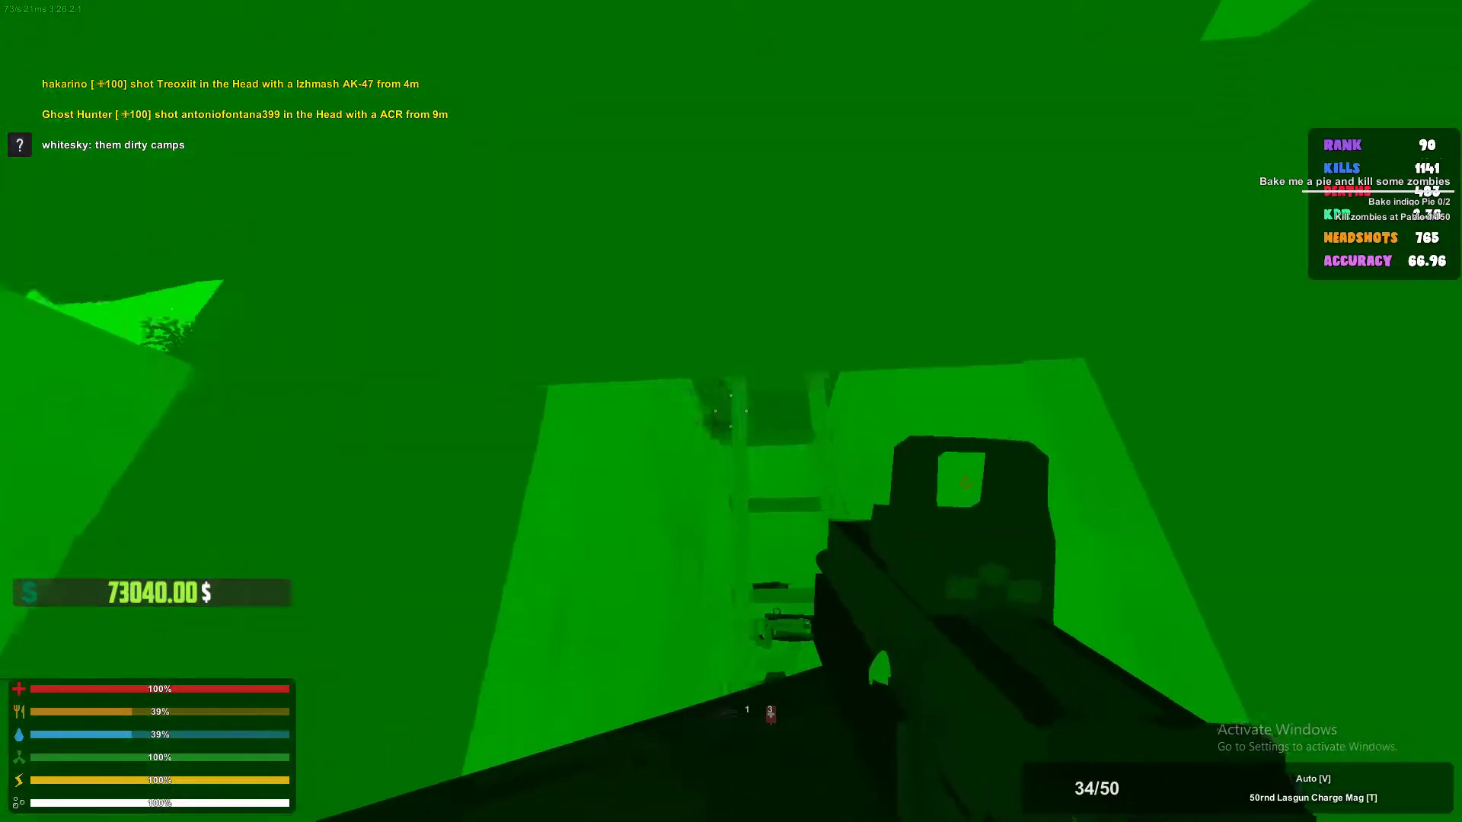
key(w)
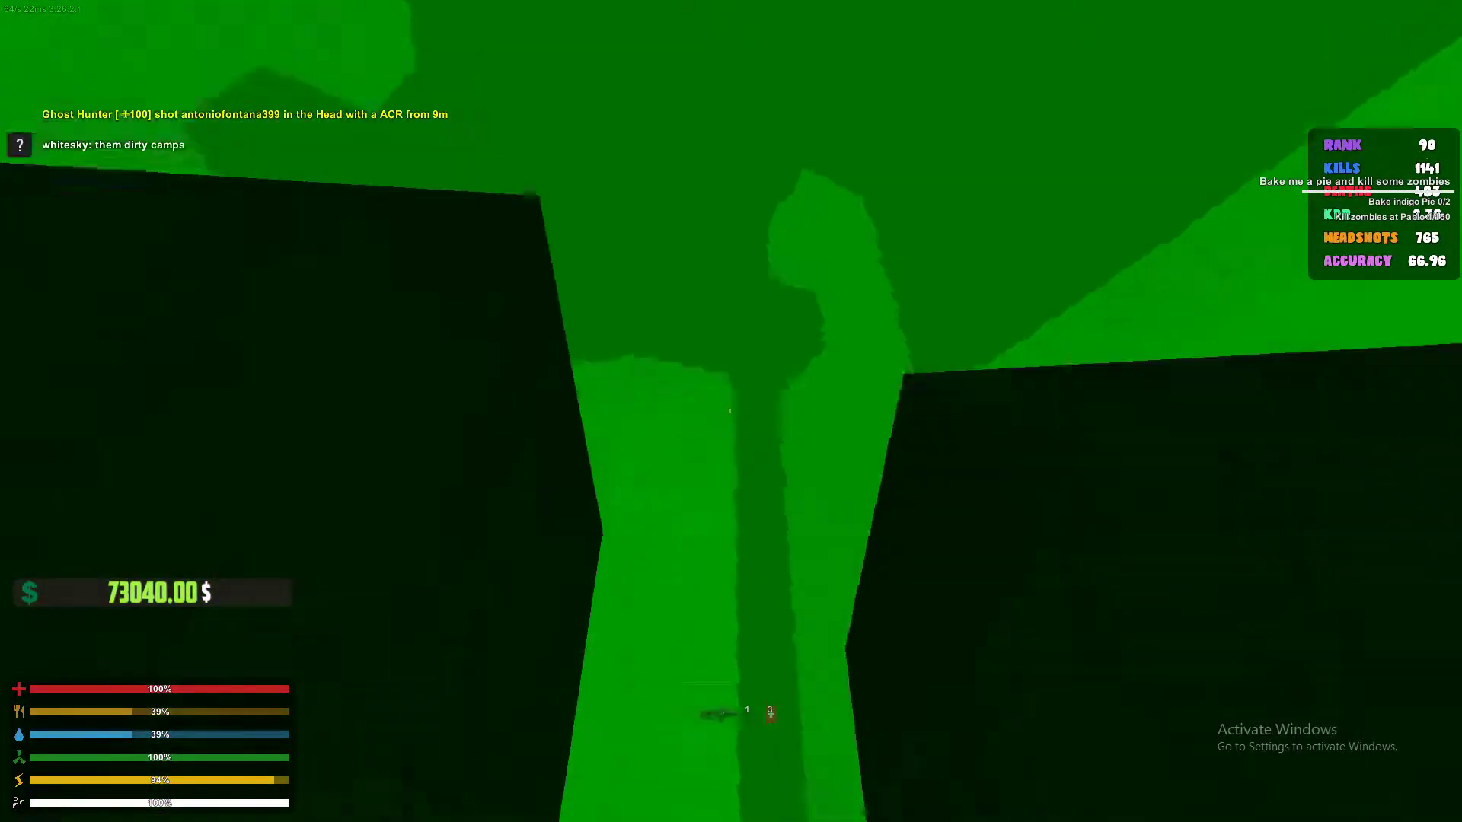
key(w)
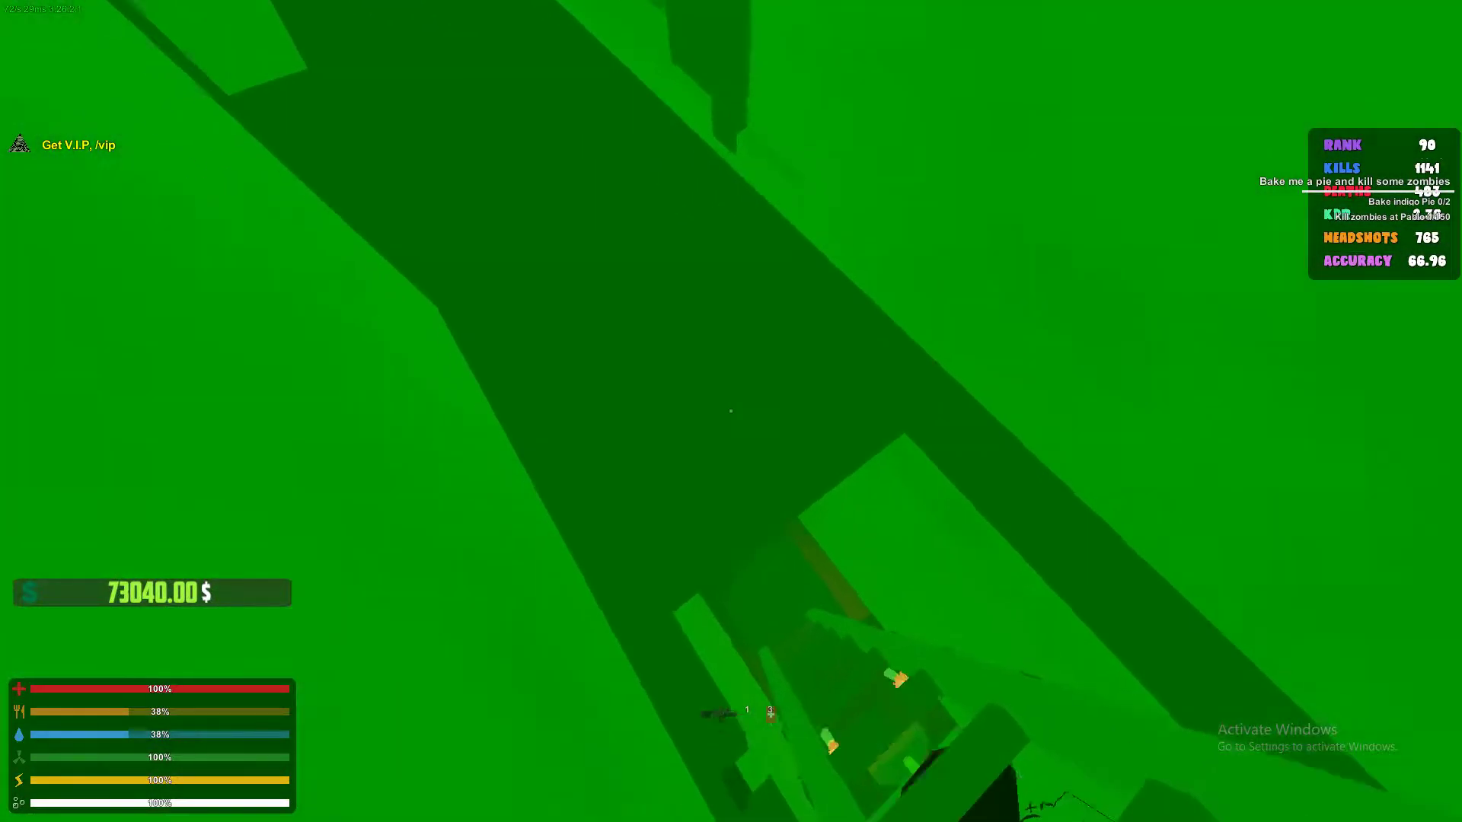
key(w)
key(w)
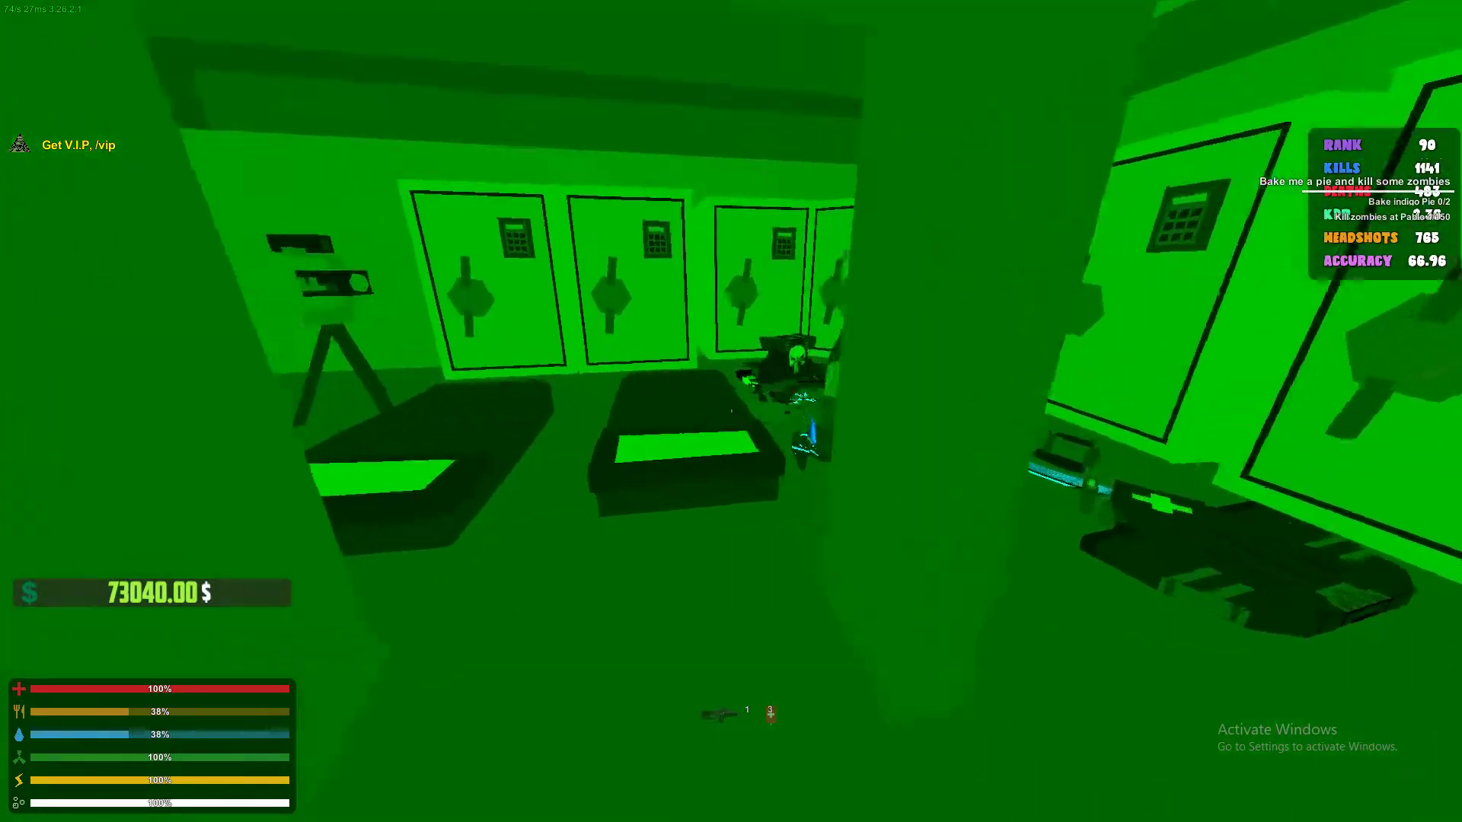
Look through two lockers of guns and armour, then close storage.
key(g)
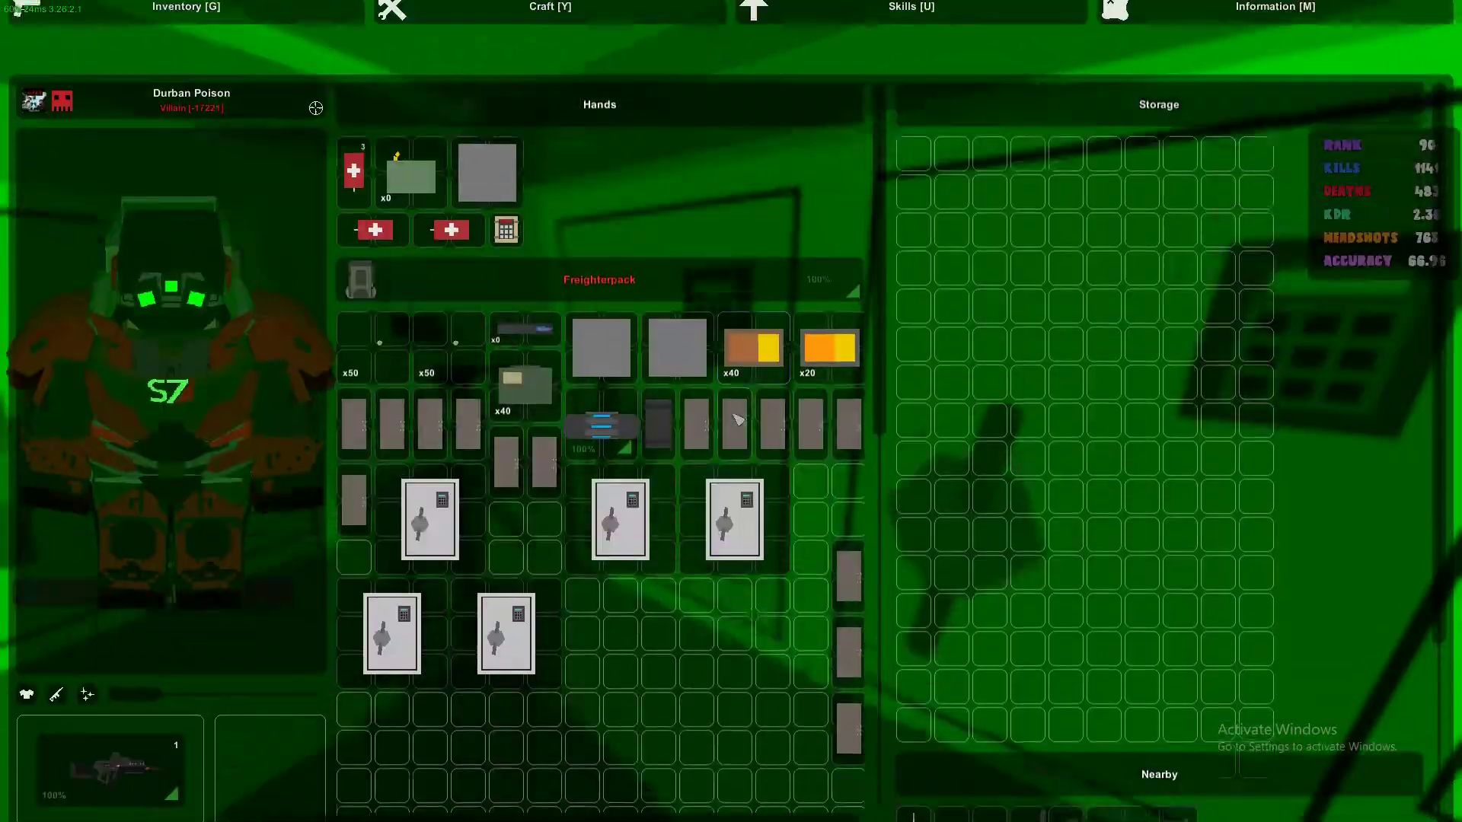
key(Escape)
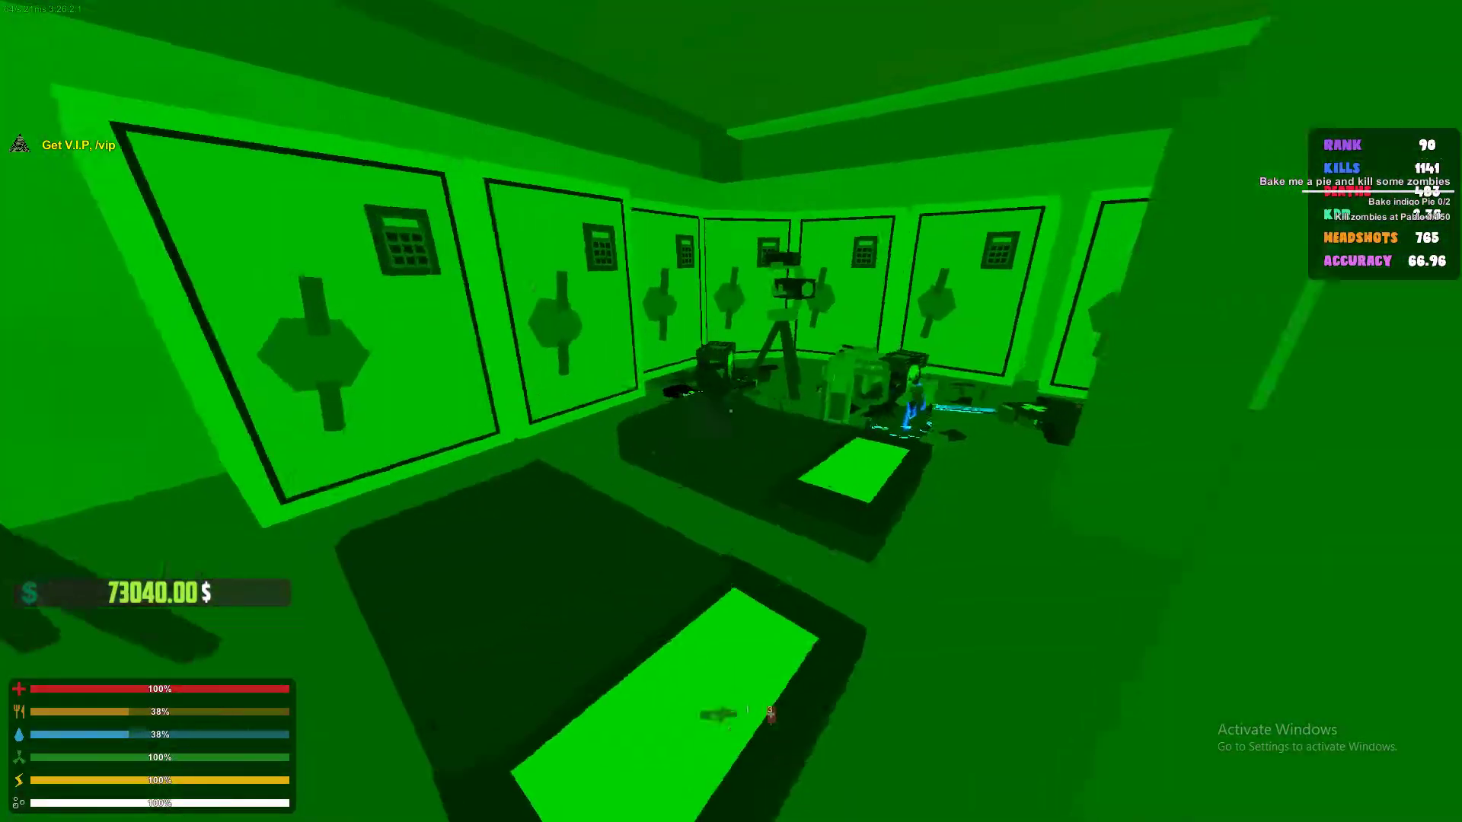
key(g)
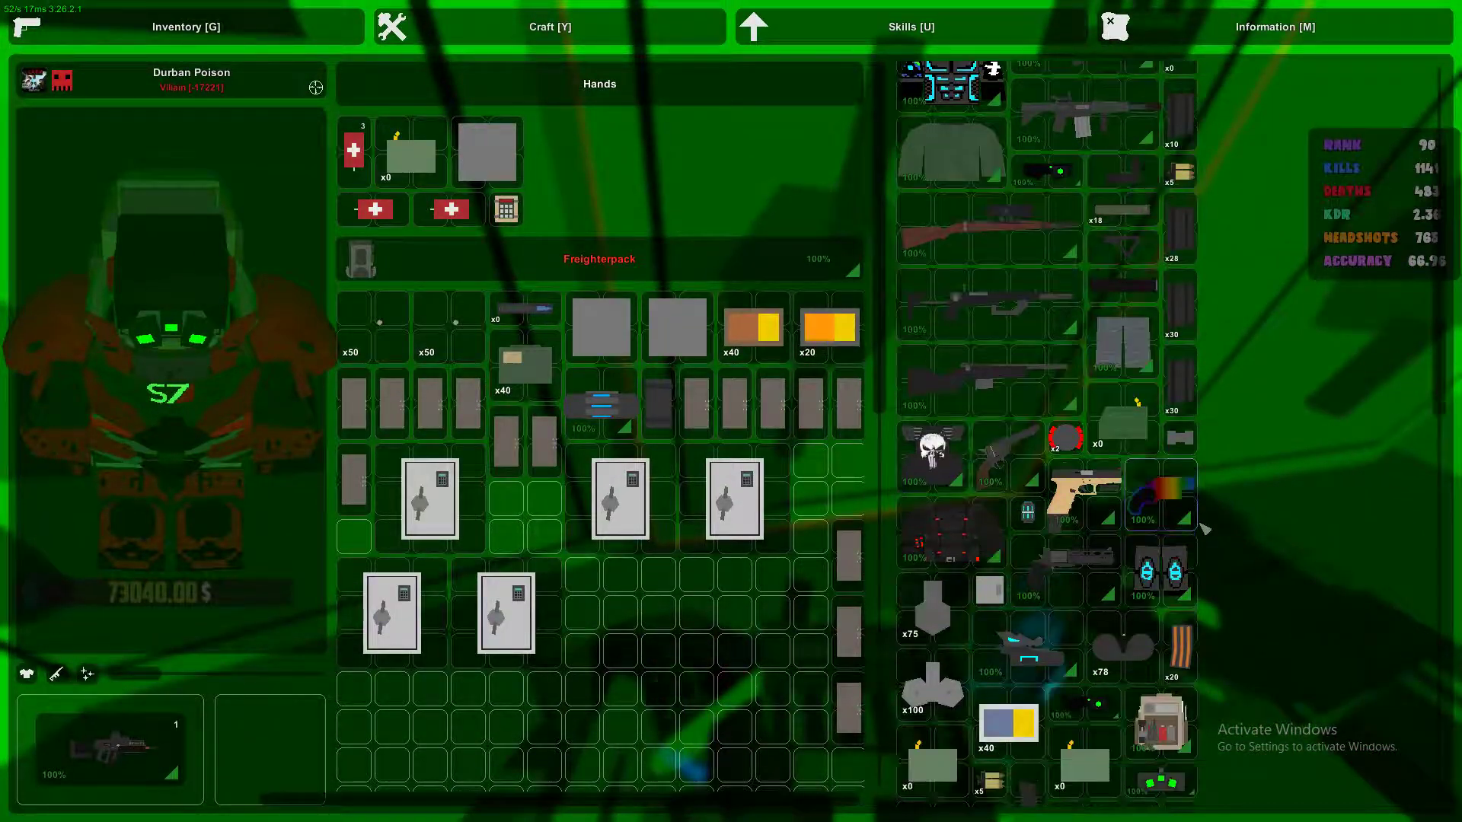
scroll(1191, 520, down, 2)
scroll(1177, 520, down, 2)
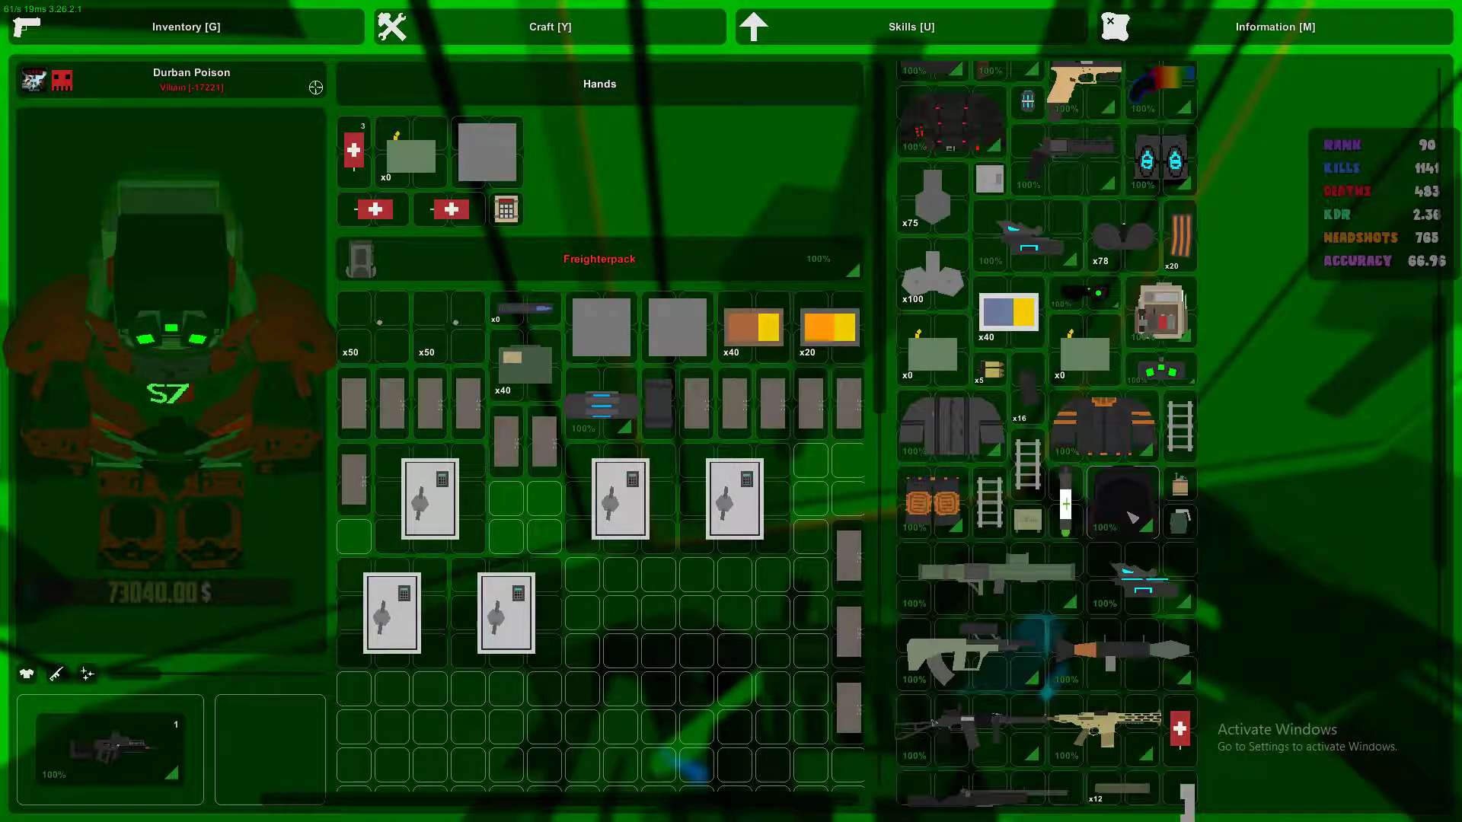
scroll(1131, 518, down, 1)
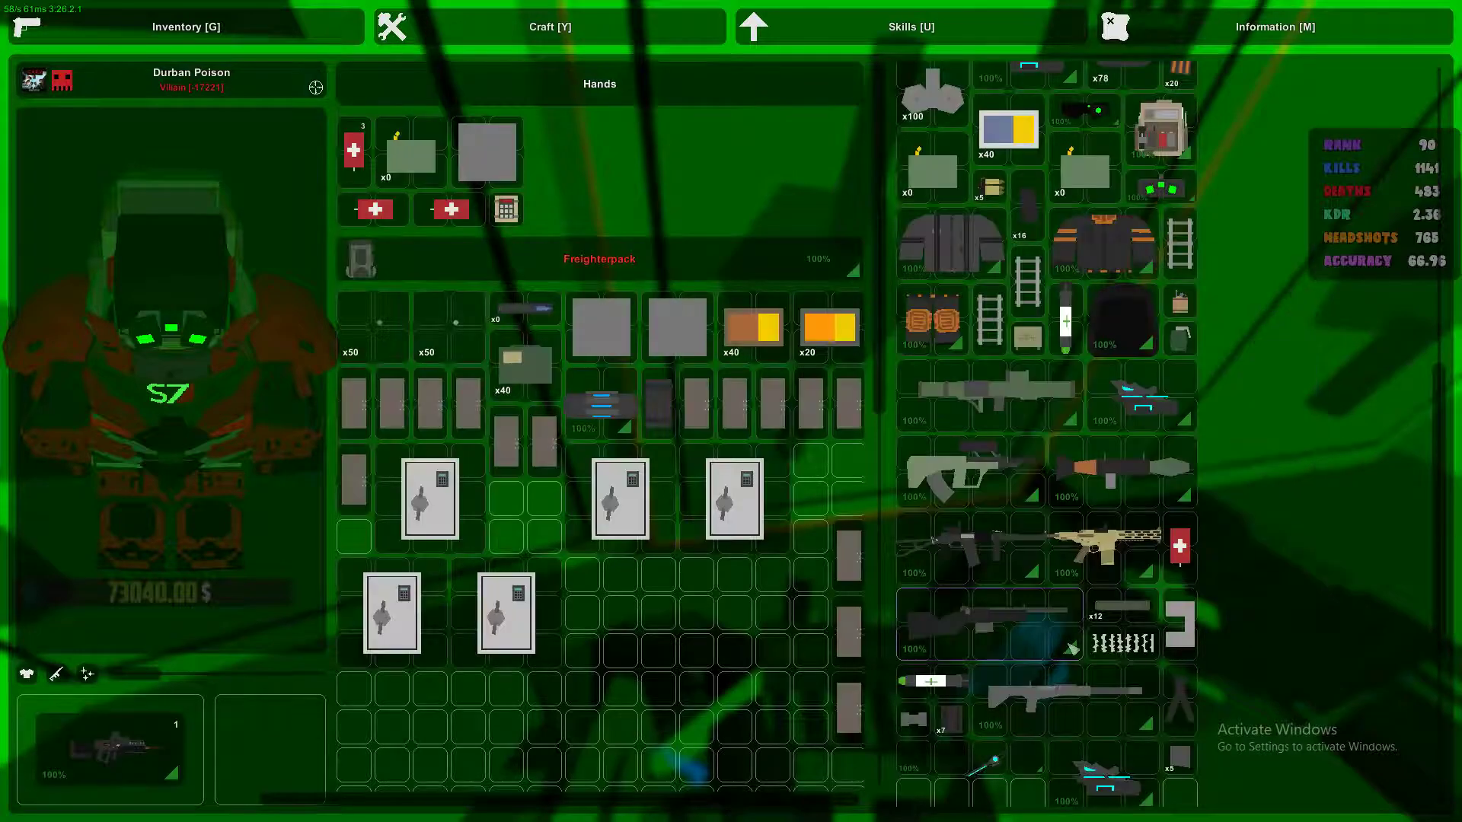
scroll(1047, 435, down, 1)
scroll(1047, 434, down, 4)
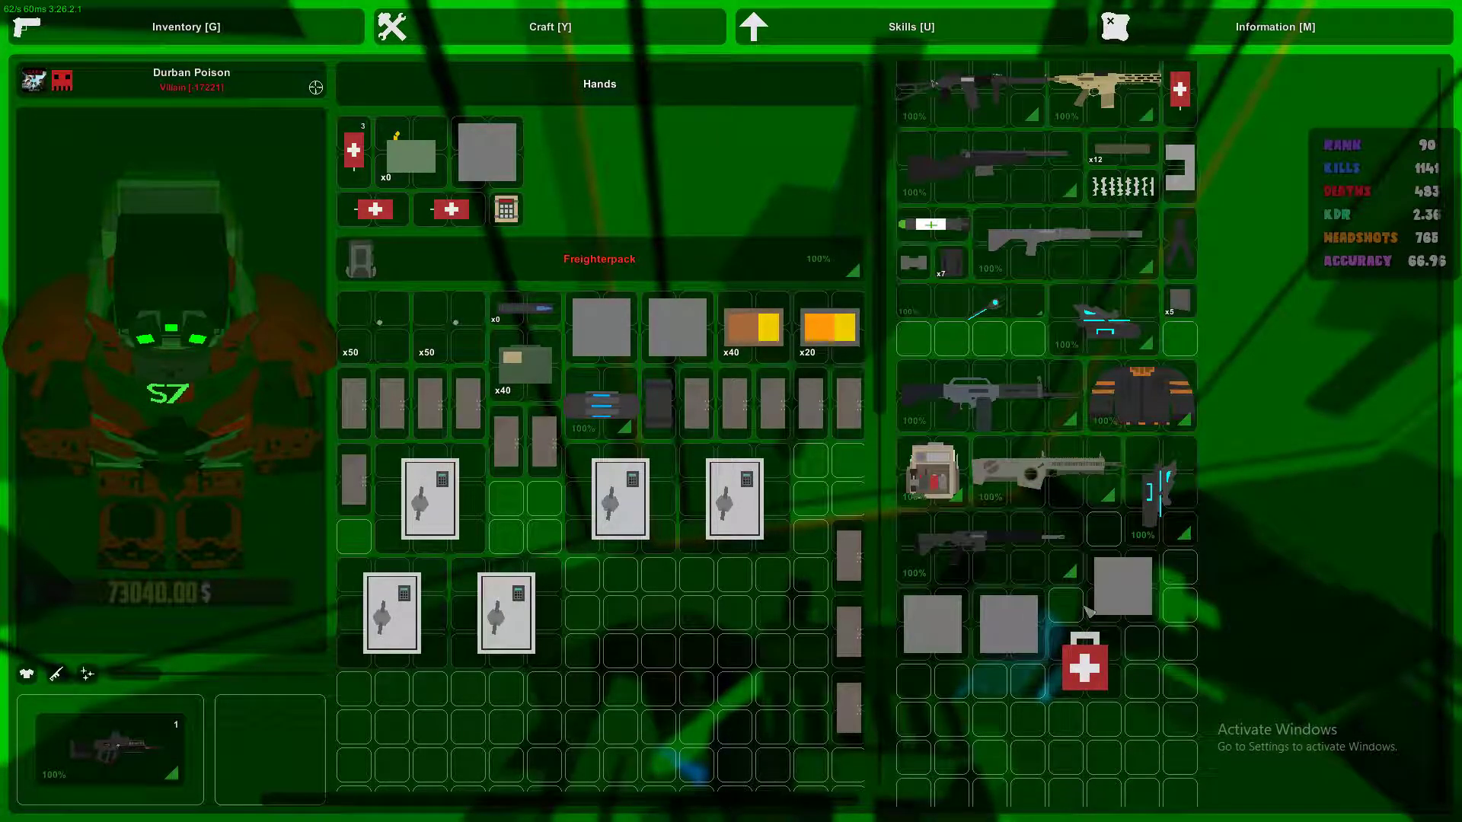
key(g)
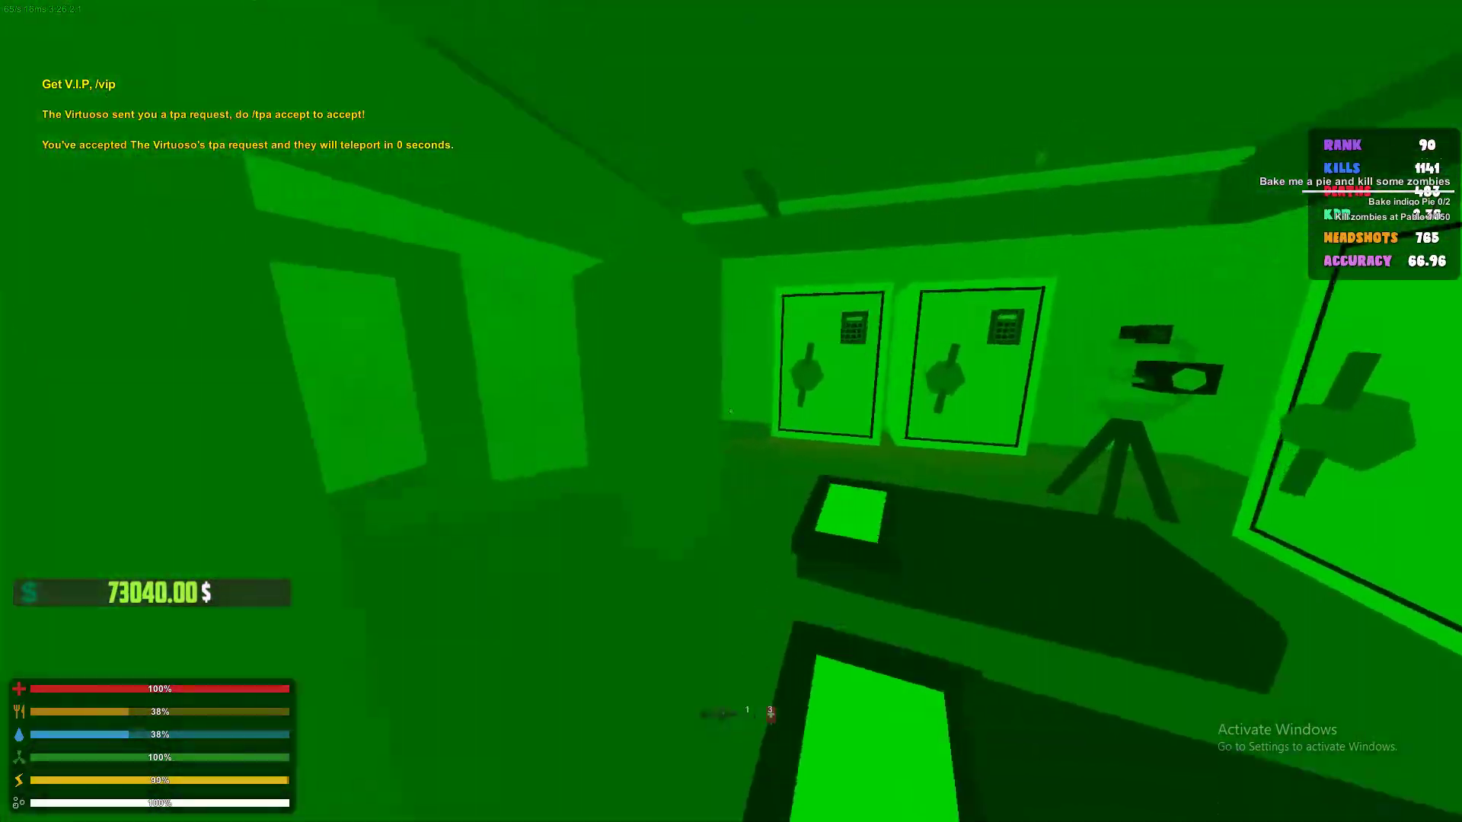
key(f)
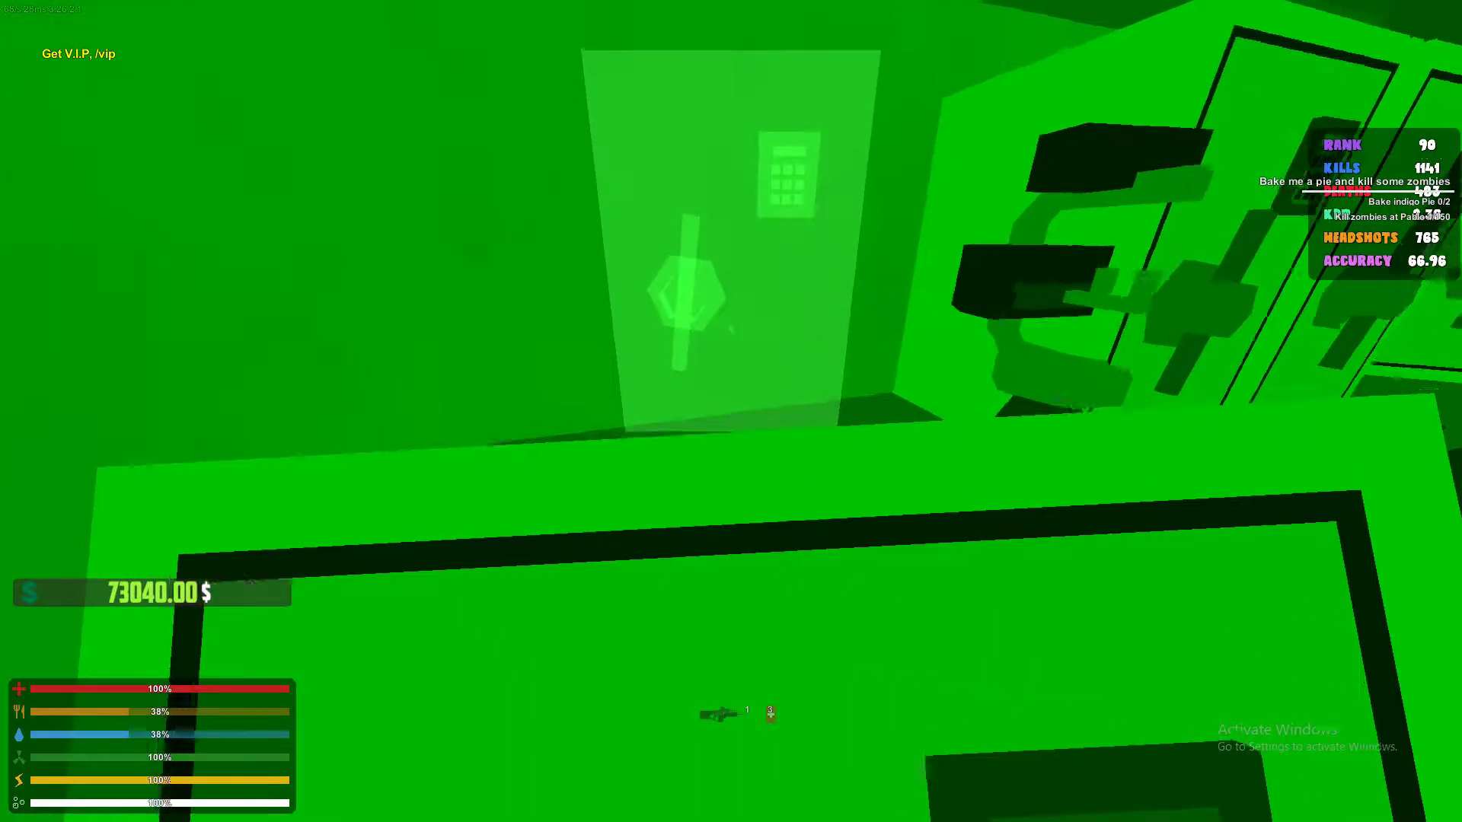
key(1)
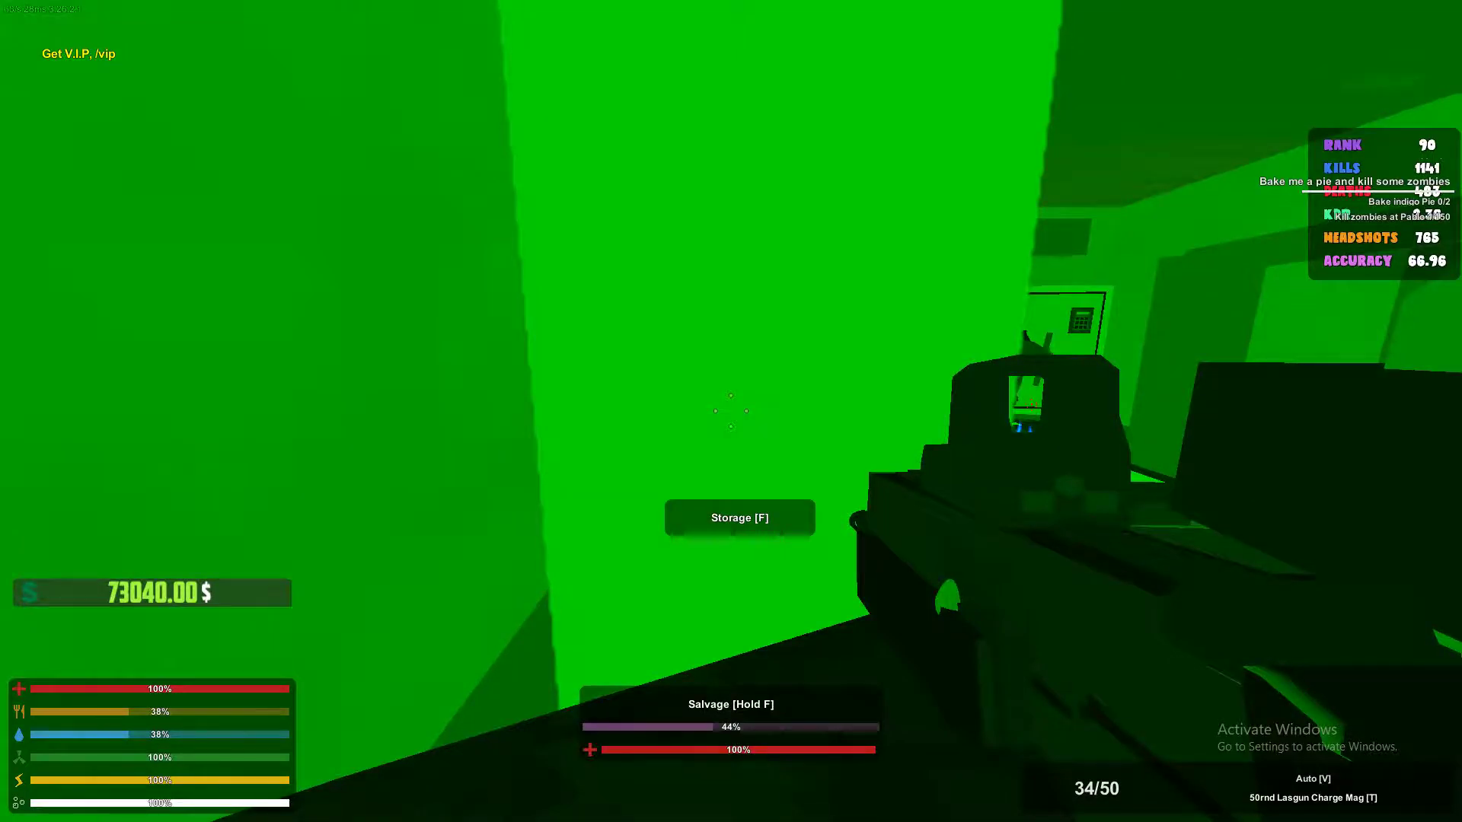
right_click(731, 411)
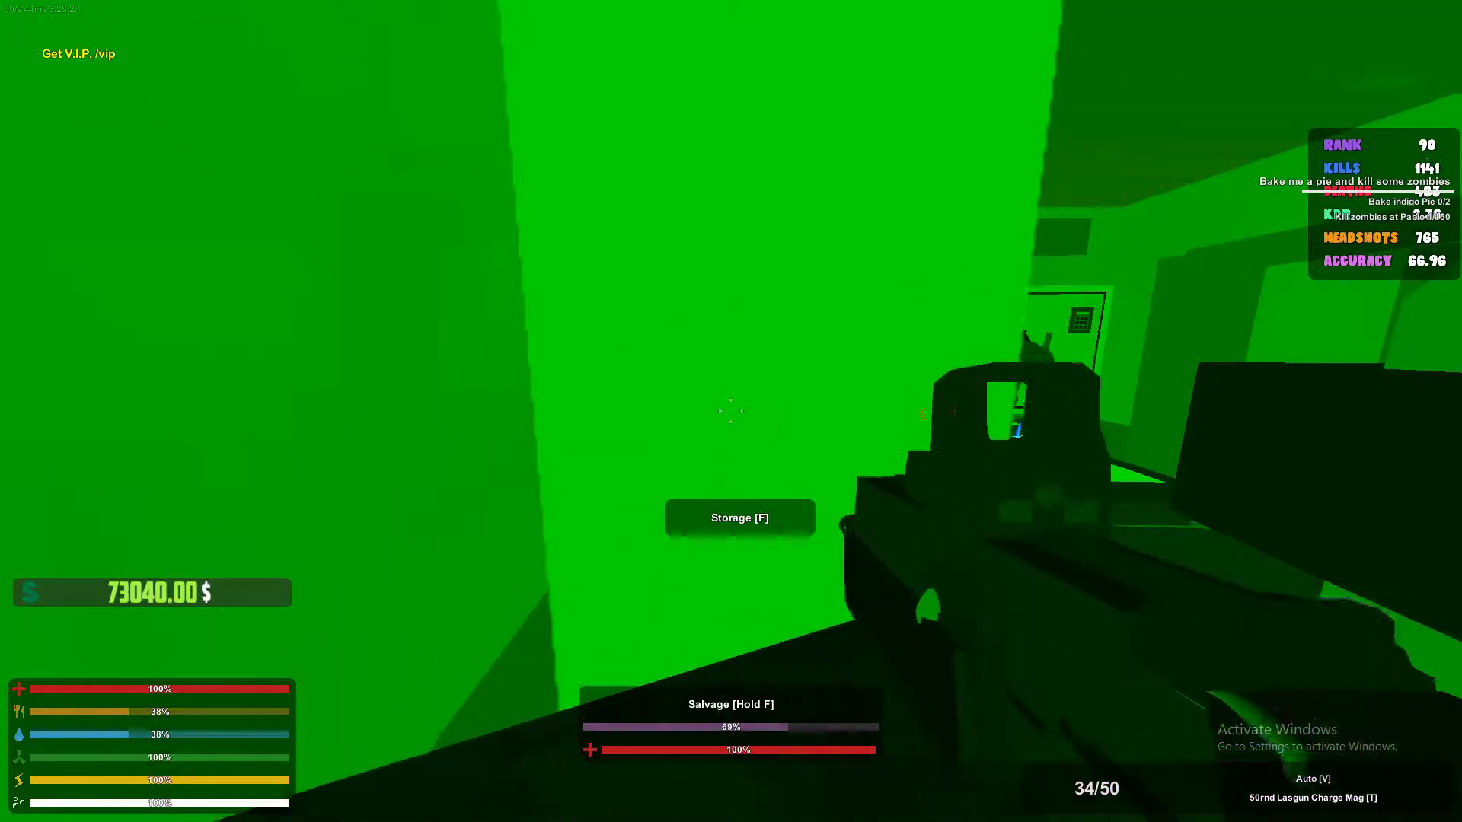
right_click(731, 411)
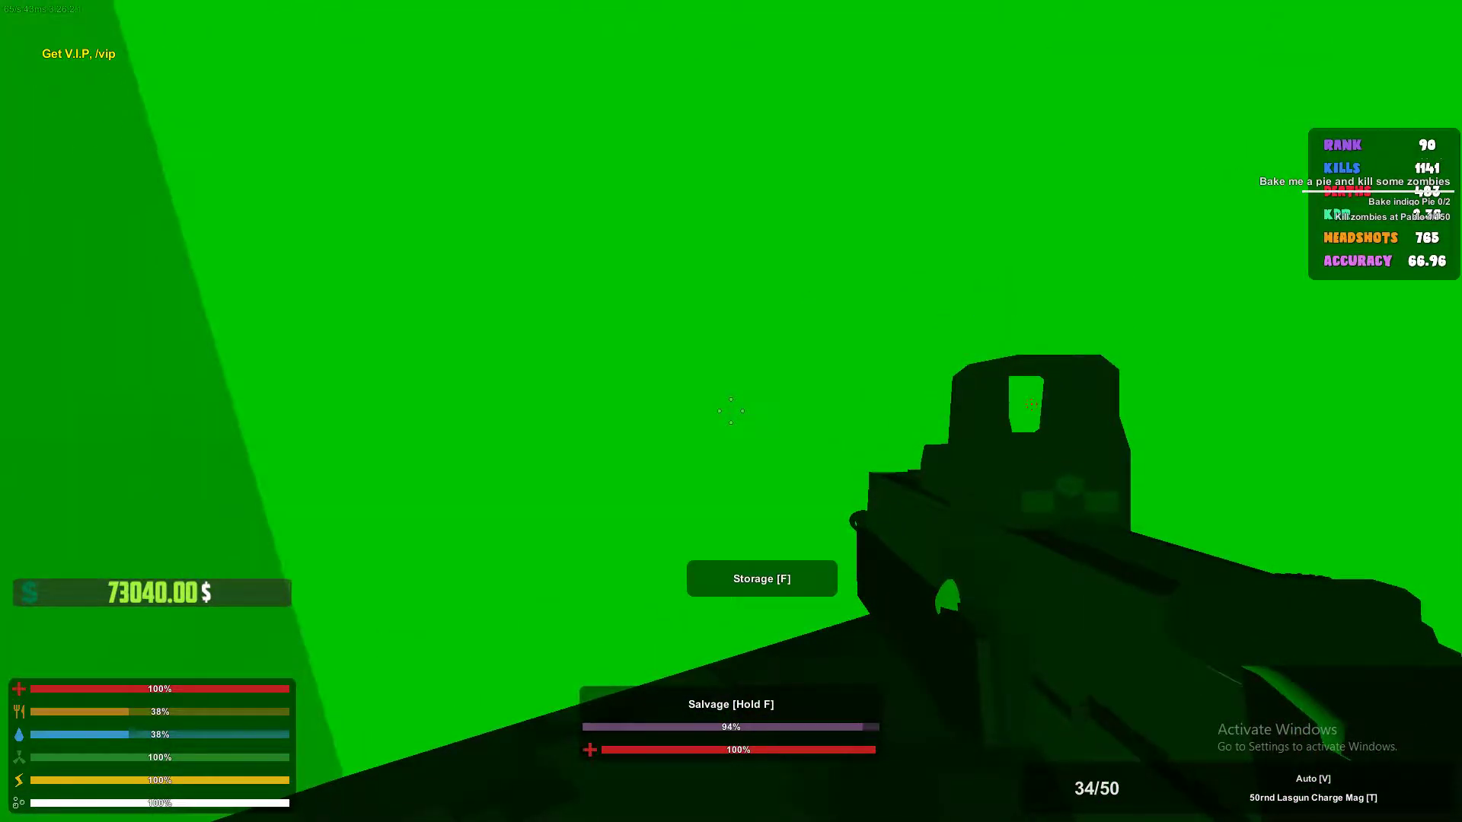
right_click(731, 411)
key(f)
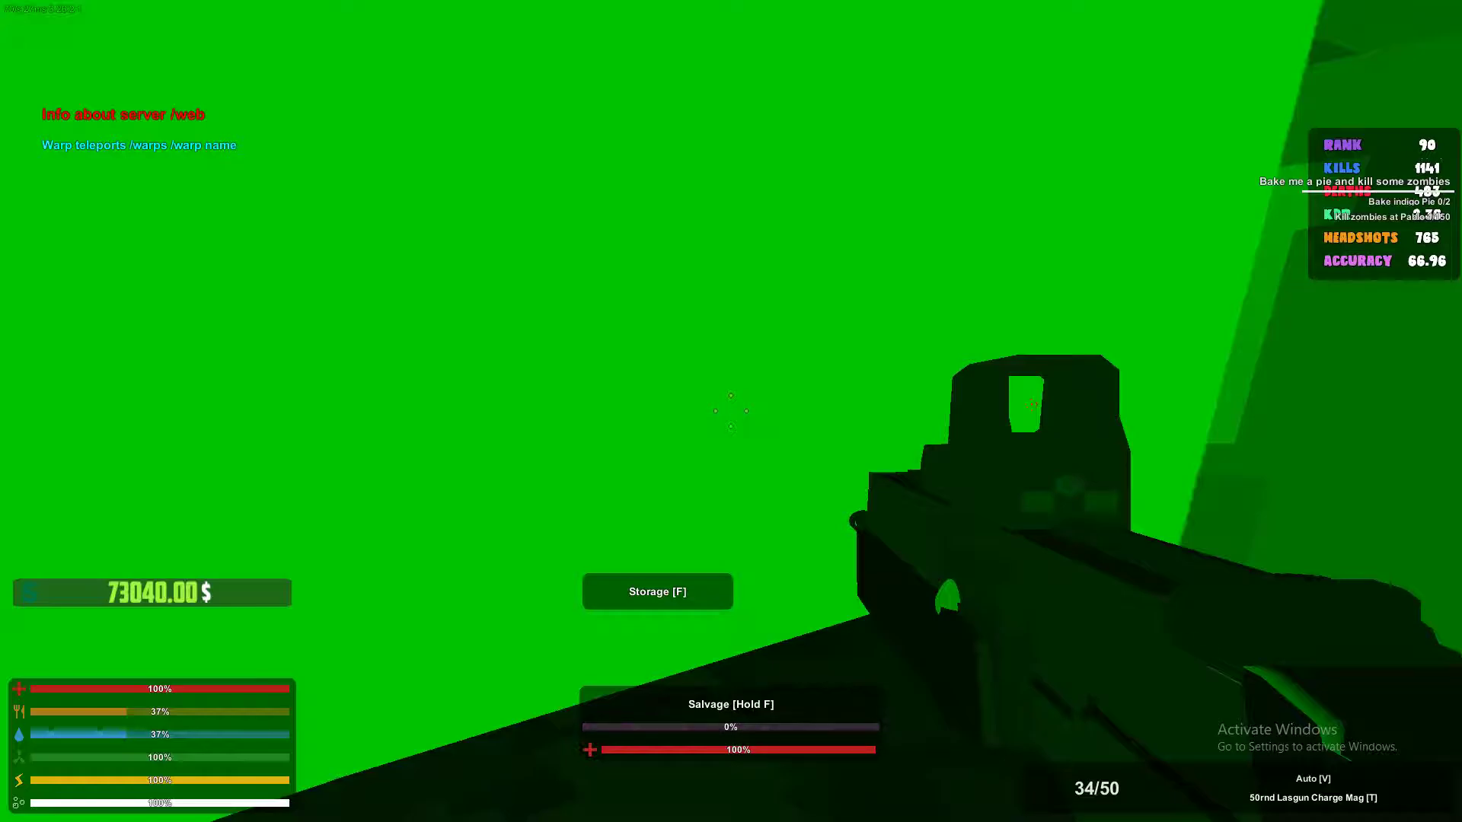
key(f)
scroll(610, 426, down, 3)
scroll(610, 427, down, 2)
key(Escape)
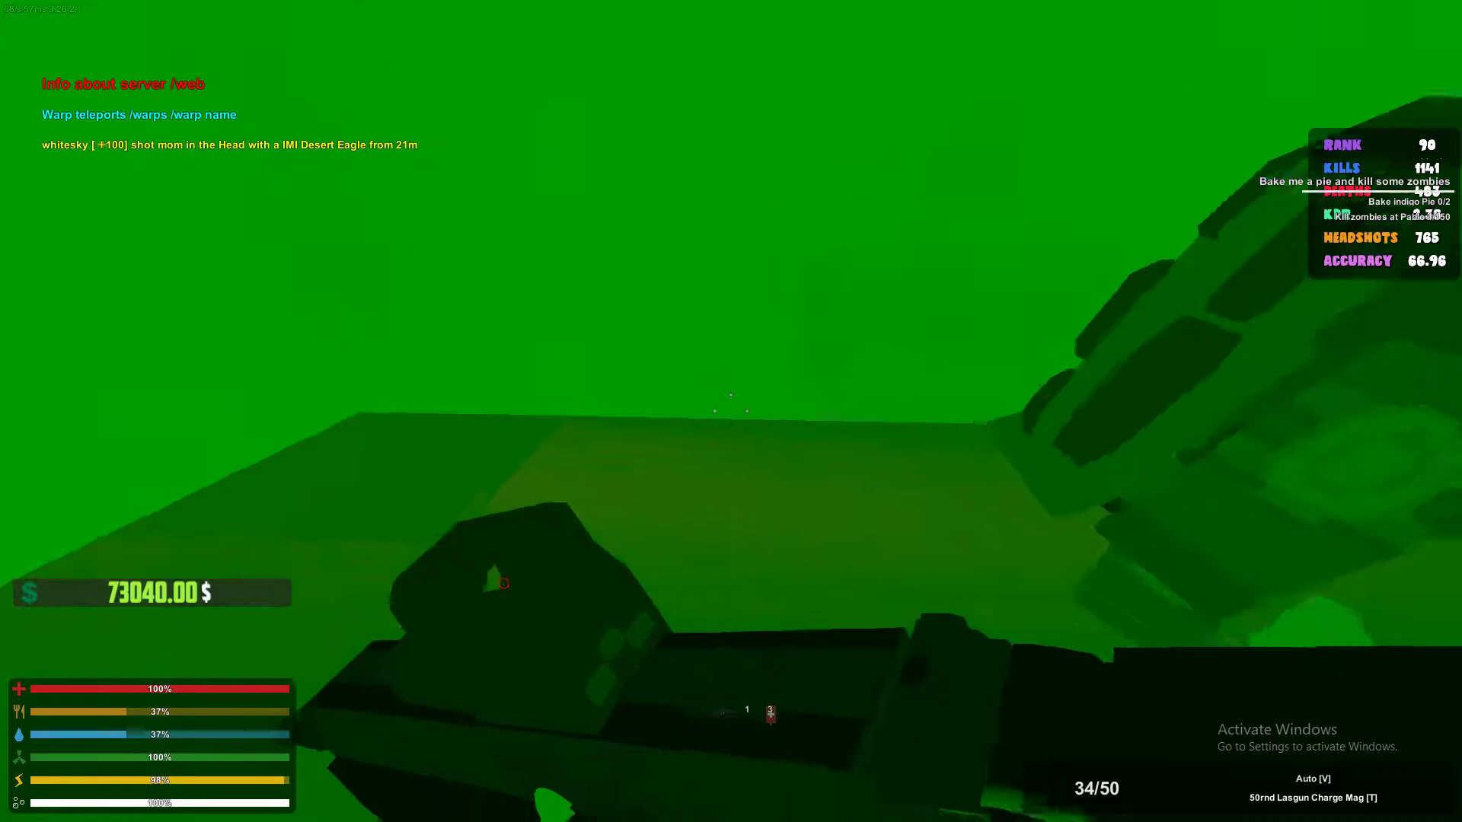
Drop all twelve carried lockers from the backpack and walk into the green-locker room.
key(g)
double_click(391, 568)
double_click(506, 453)
double_click(621, 454)
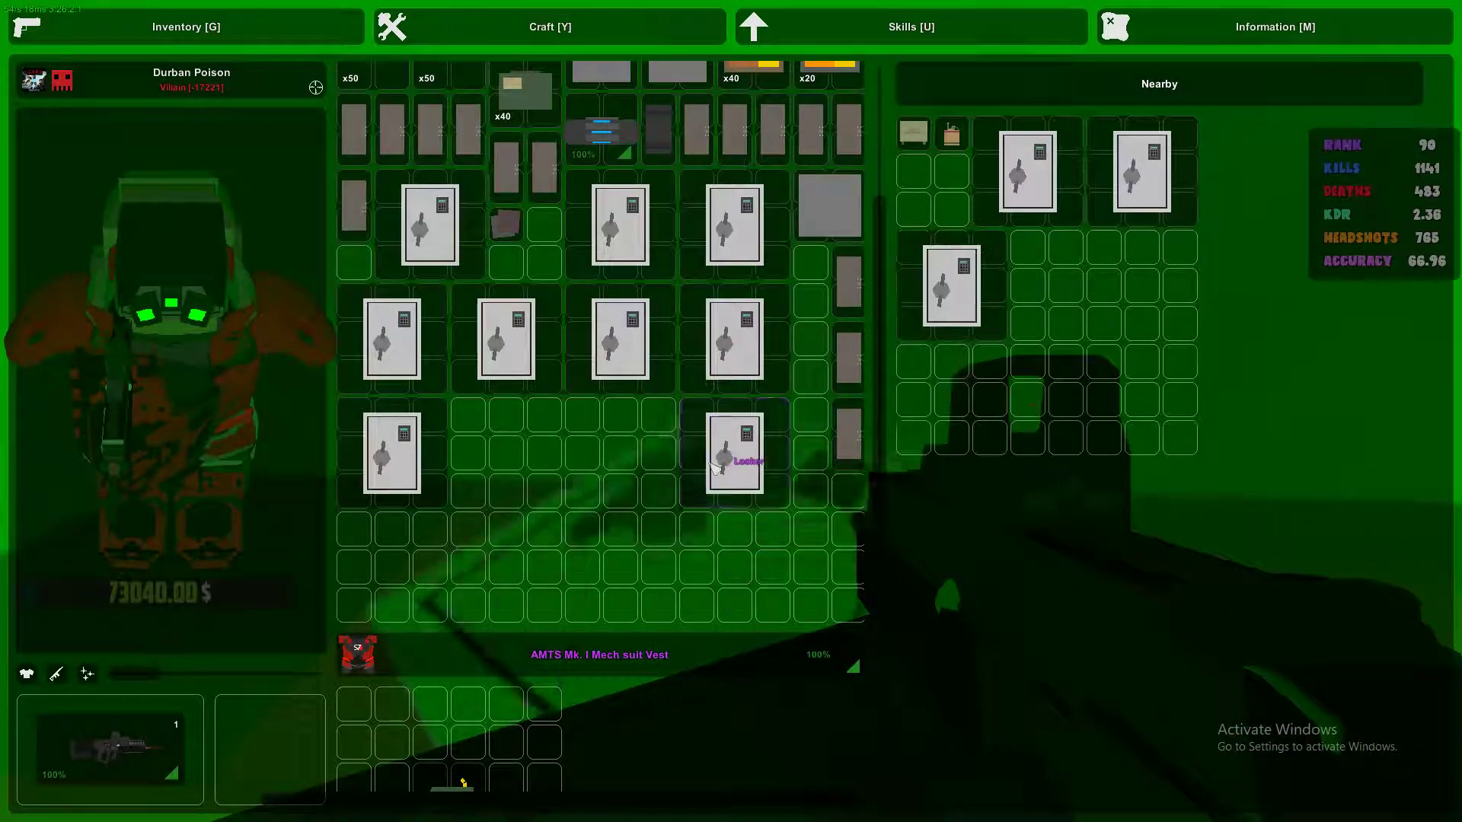
double_click(734, 453)
double_click(392, 454)
double_click(392, 340)
double_click(430, 225)
double_click(505, 339)
double_click(621, 339)
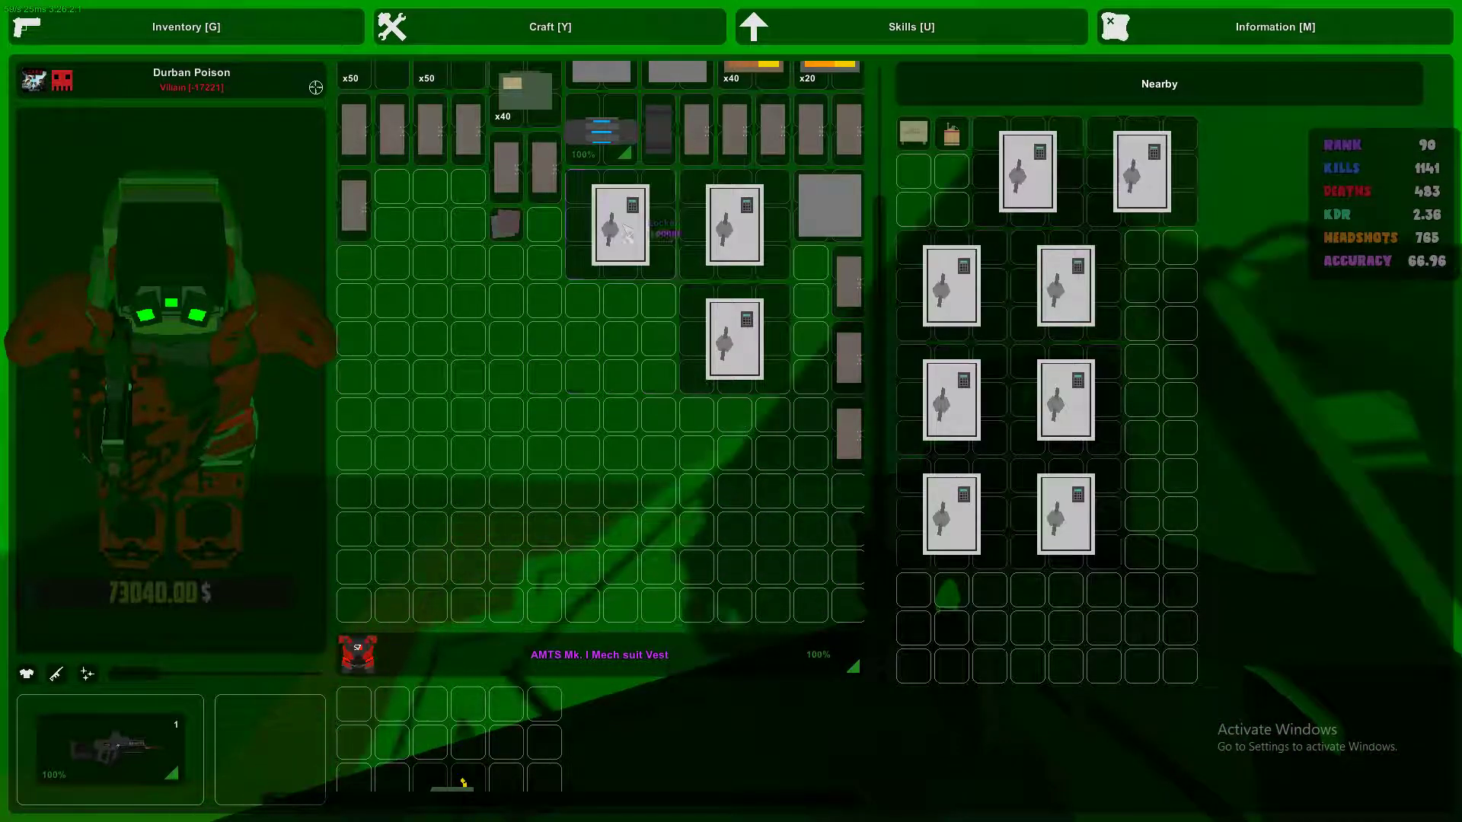
double_click(620, 225)
double_click(735, 226)
double_click(735, 340)
key(g)
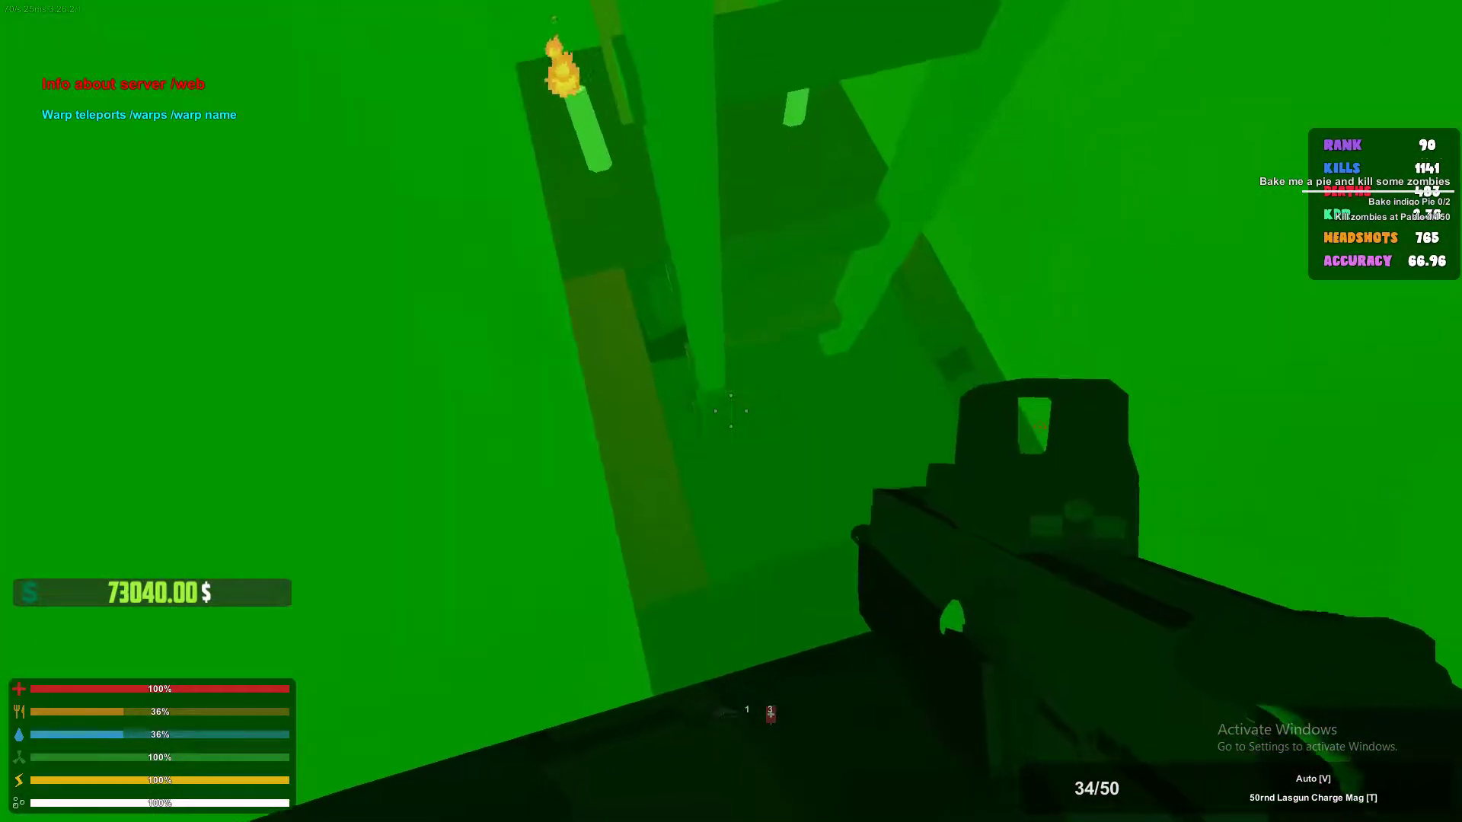
key(w)
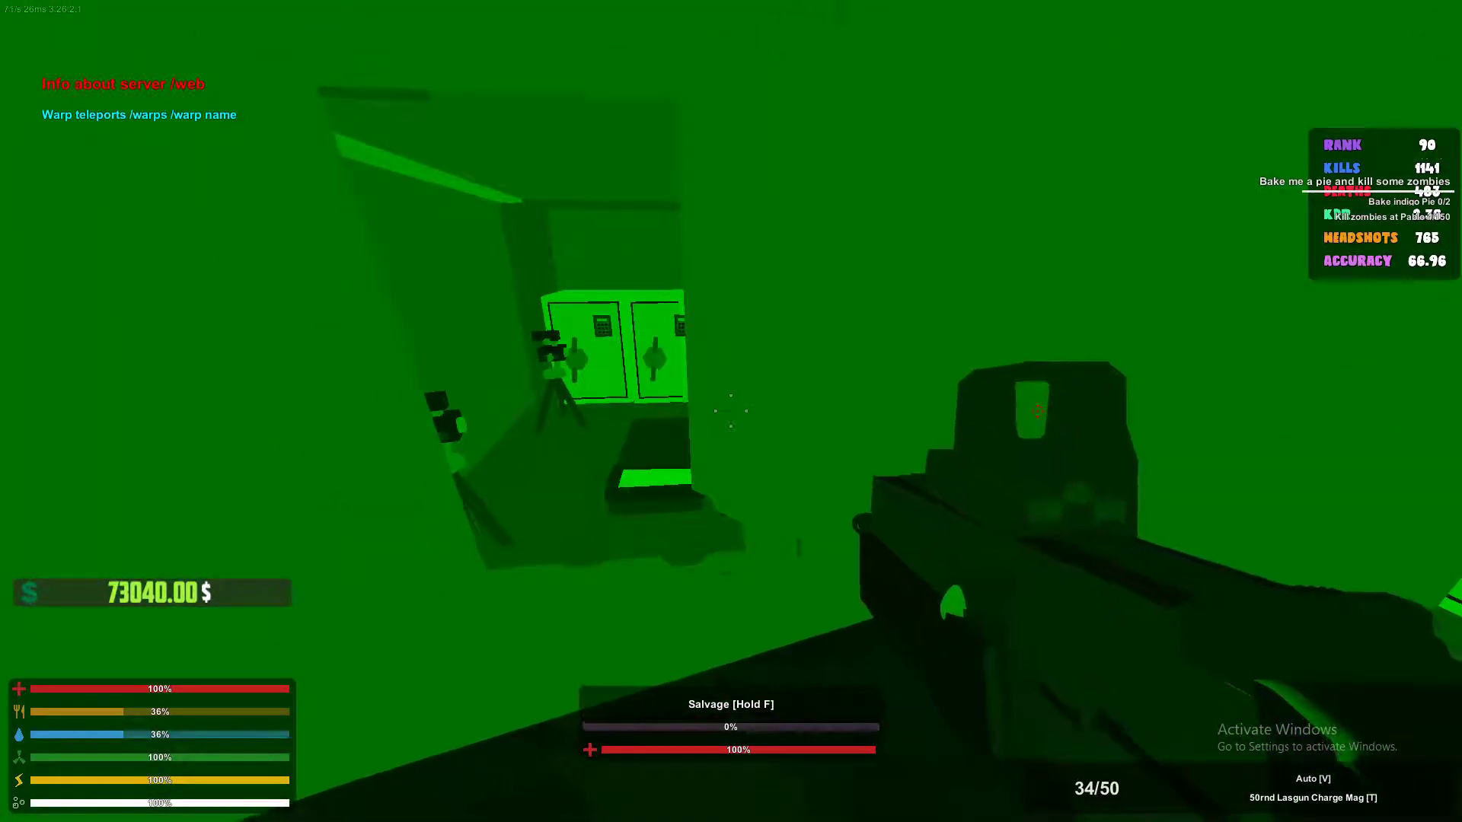
Check two green lockers, leaving a third locker's rifles and armour storage open.
key(f)
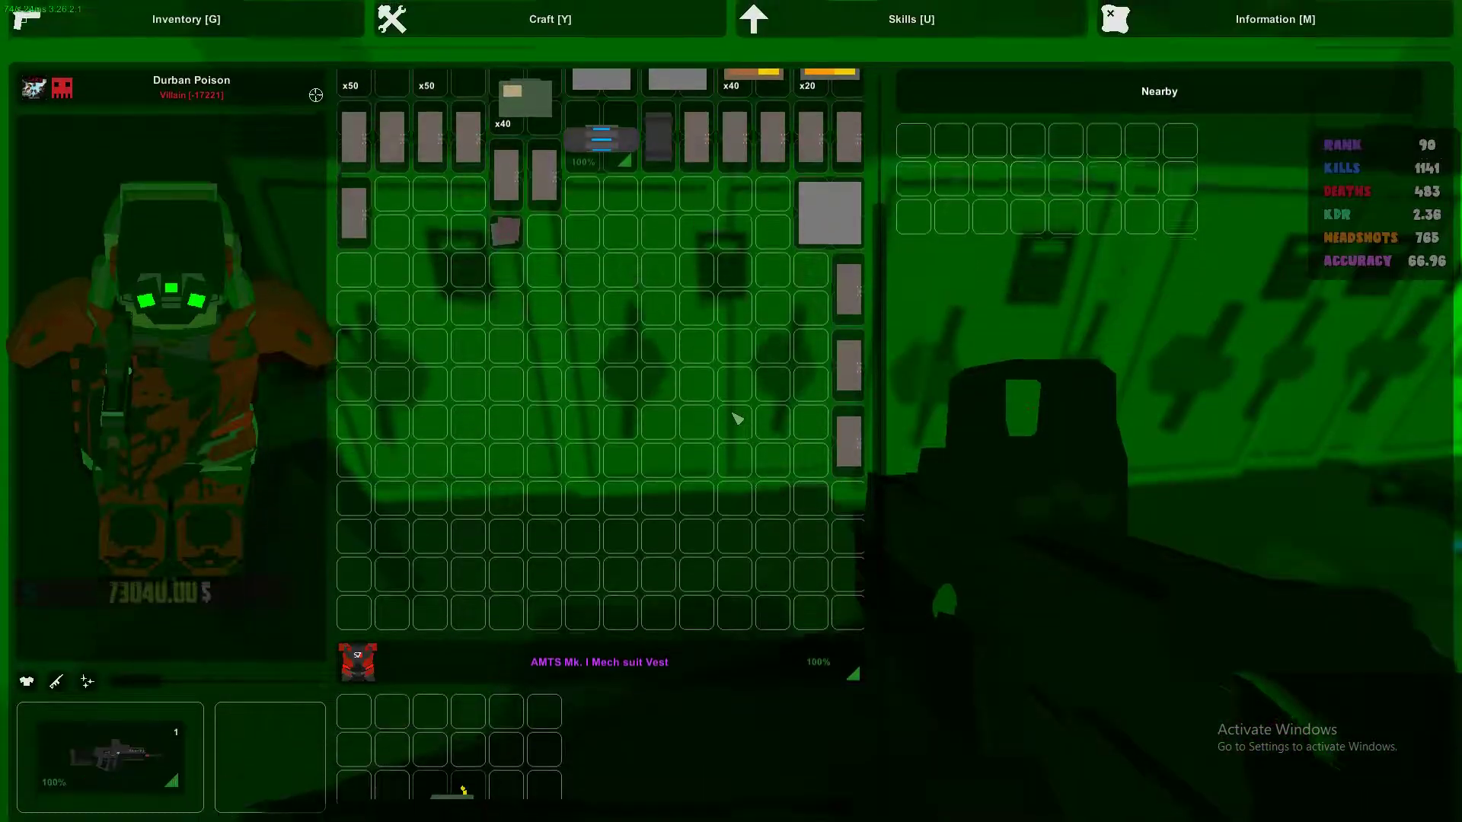
key(Escape)
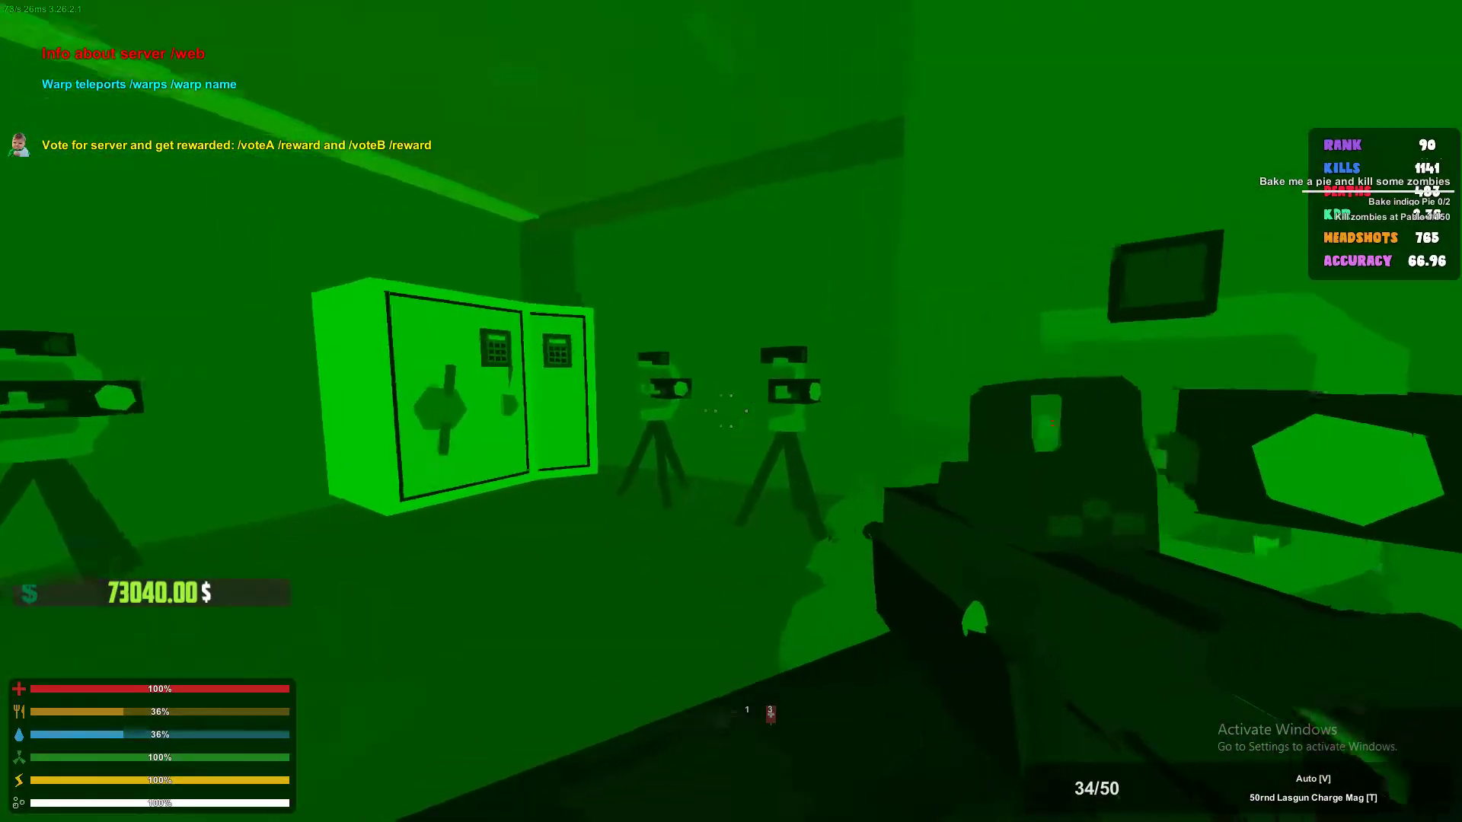
key(f)
key(Escape)
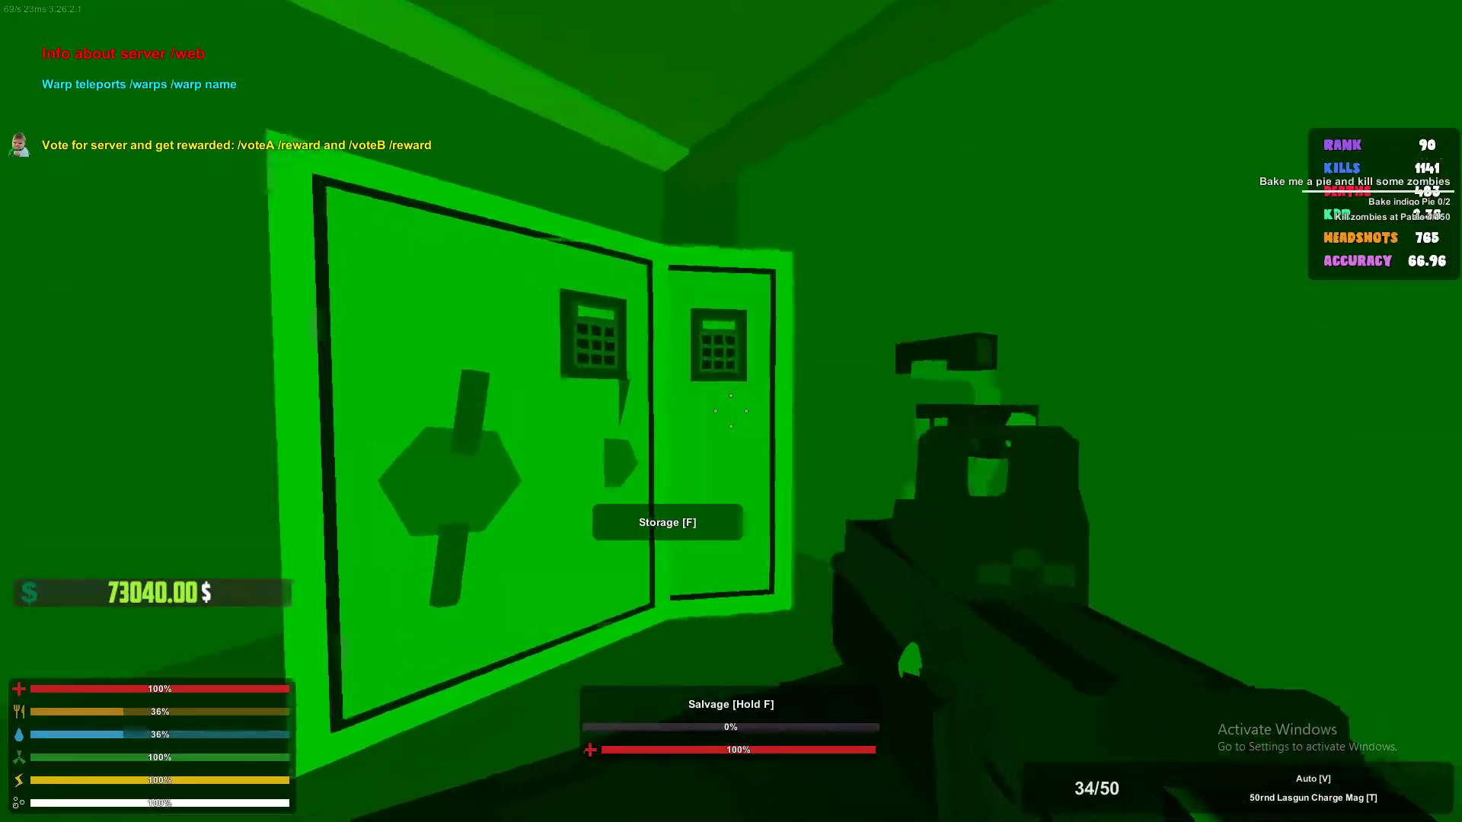
key(f)
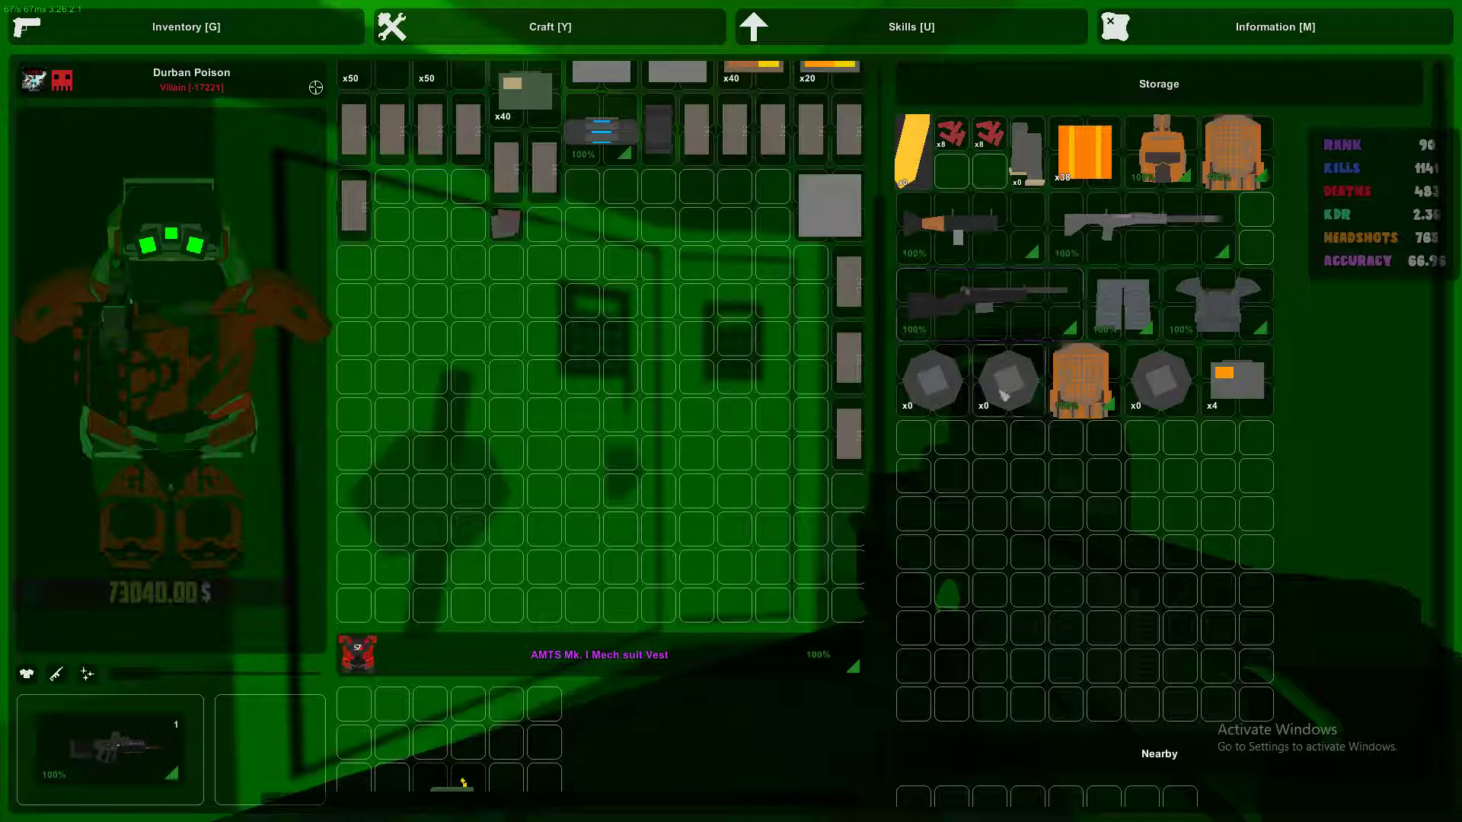
Empty the open locker, moving the grenade, the orange item and four others into the backpack.
double_click(946, 371)
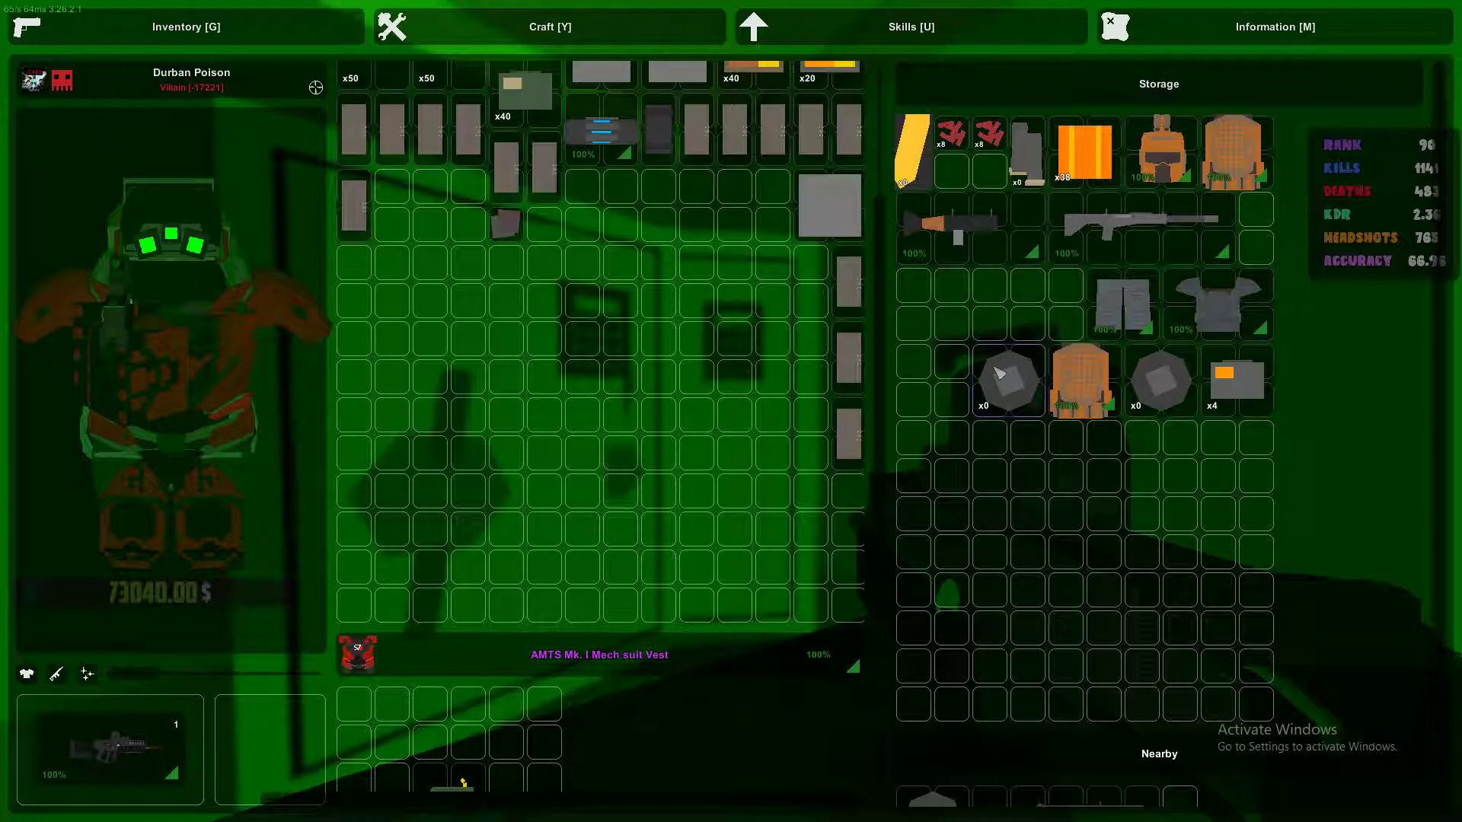
double_click(1210, 315)
double_click(1160, 380)
double_click(1142, 228)
double_click(954, 228)
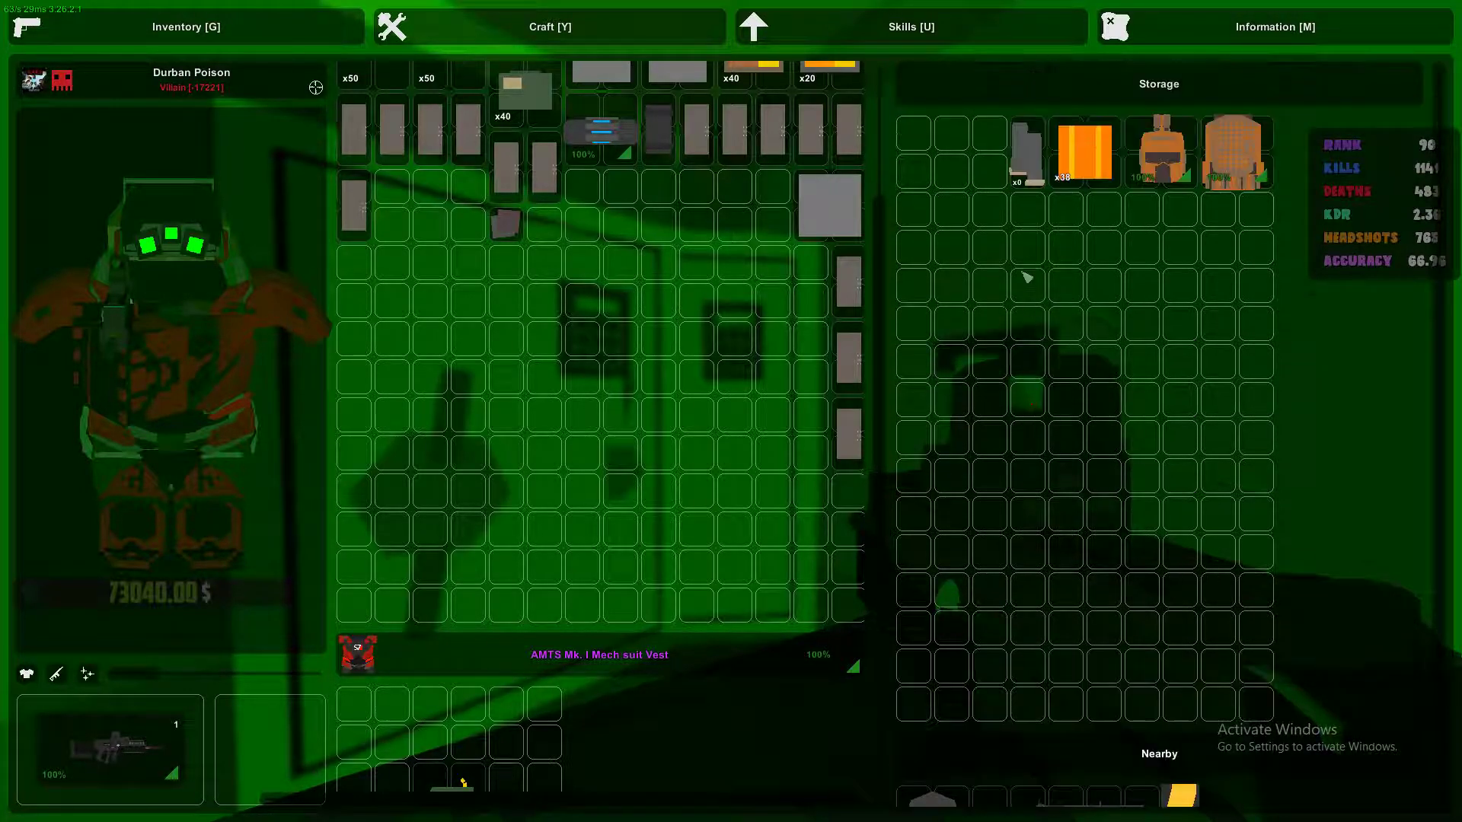
double_click(1231, 165)
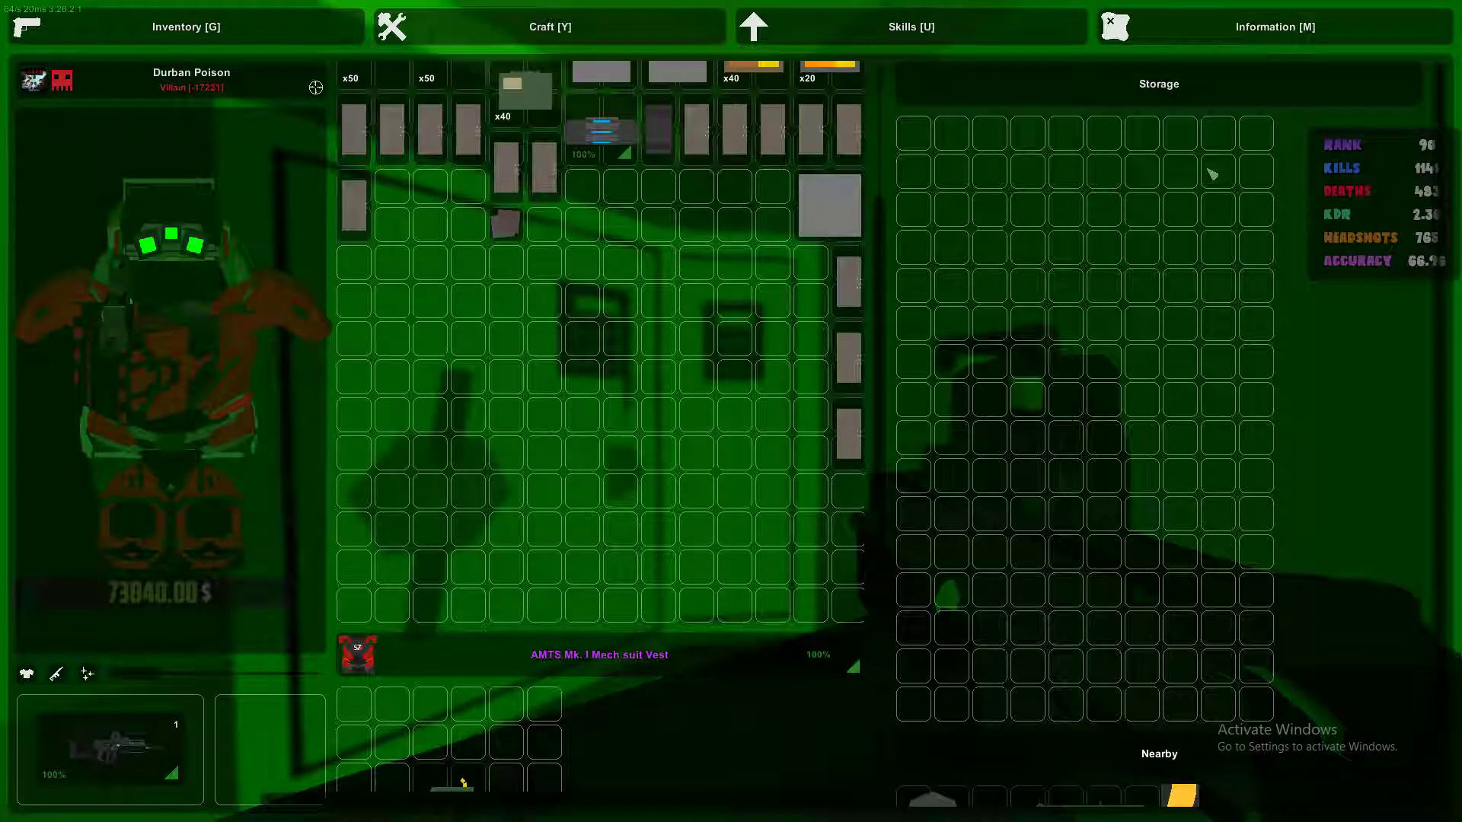
key(g)
Move the three red armour pieces from the neighbouring locker into the backpack.
key(f)
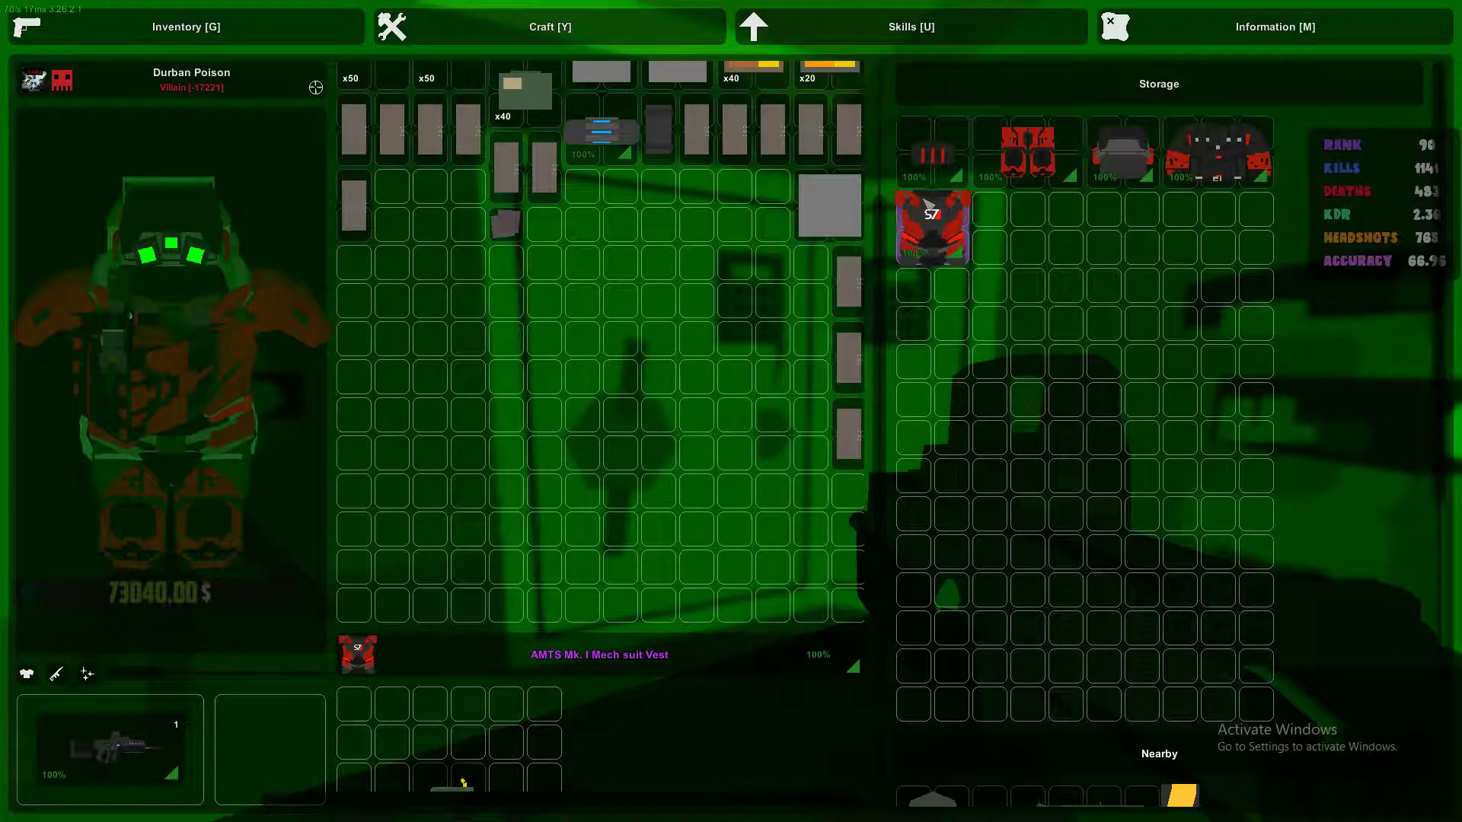
double_click(1029, 149)
double_click(1122, 151)
double_click(1219, 152)
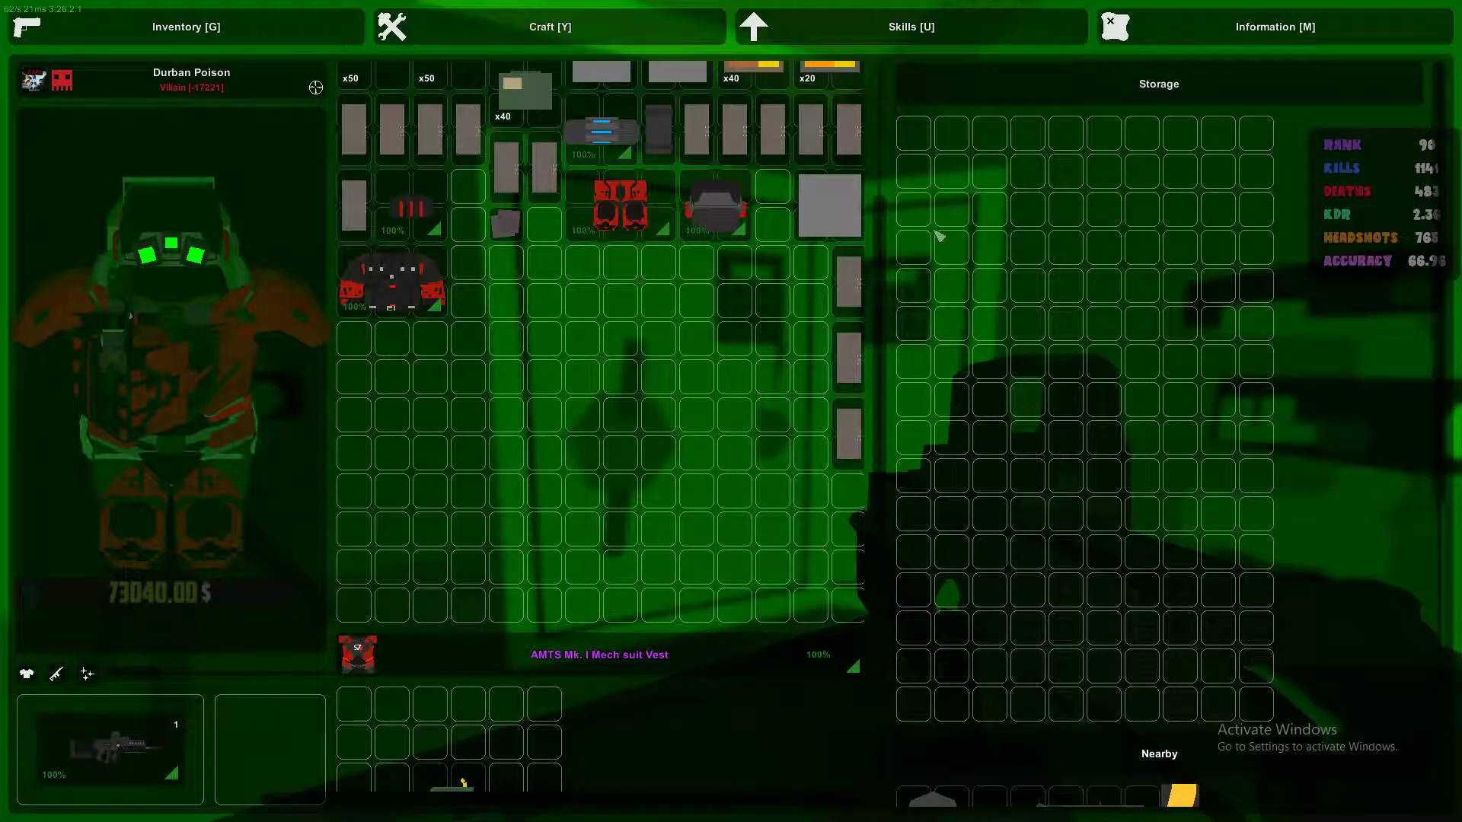
key(g)
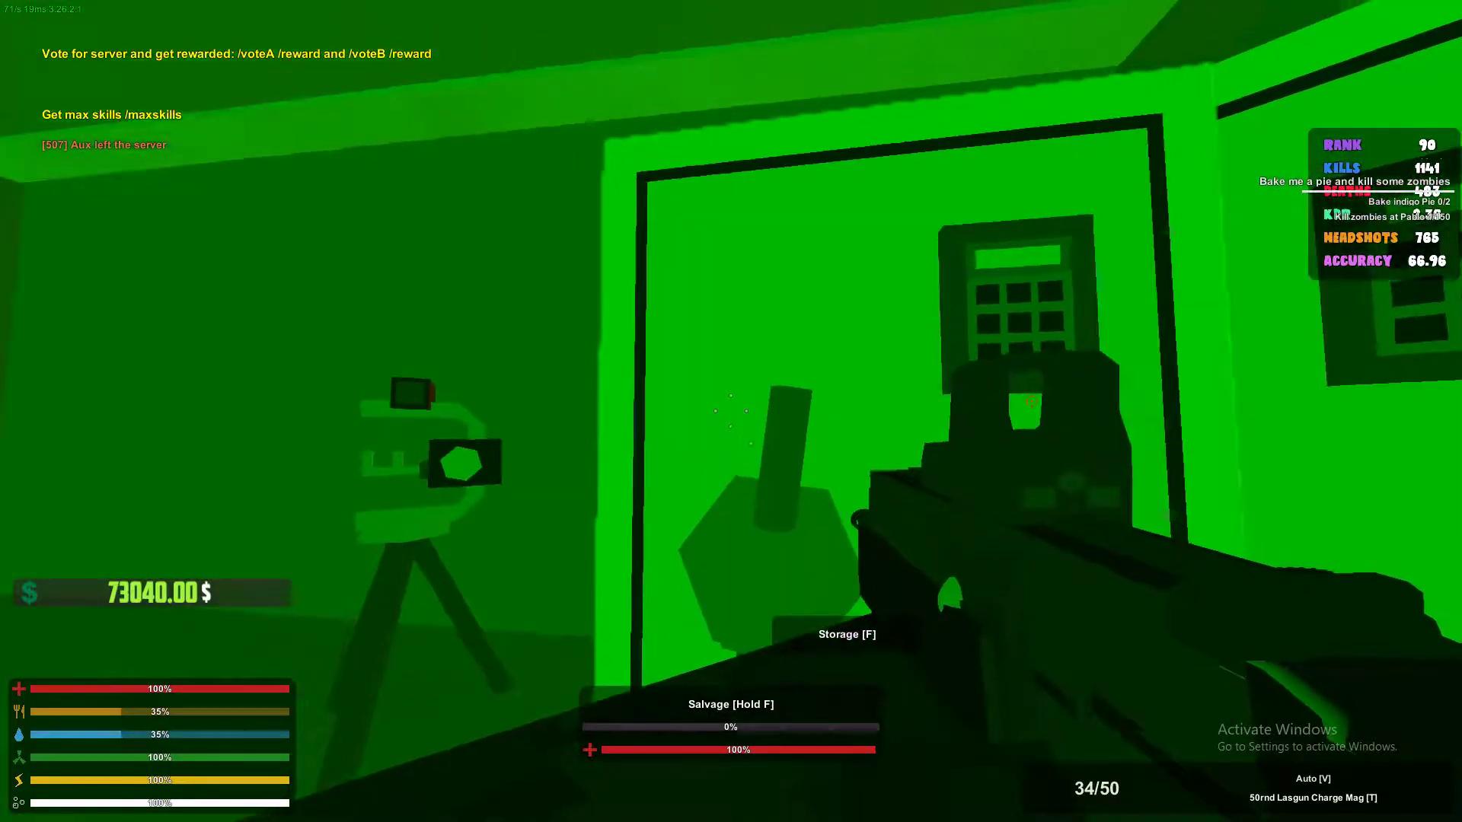
key(f)
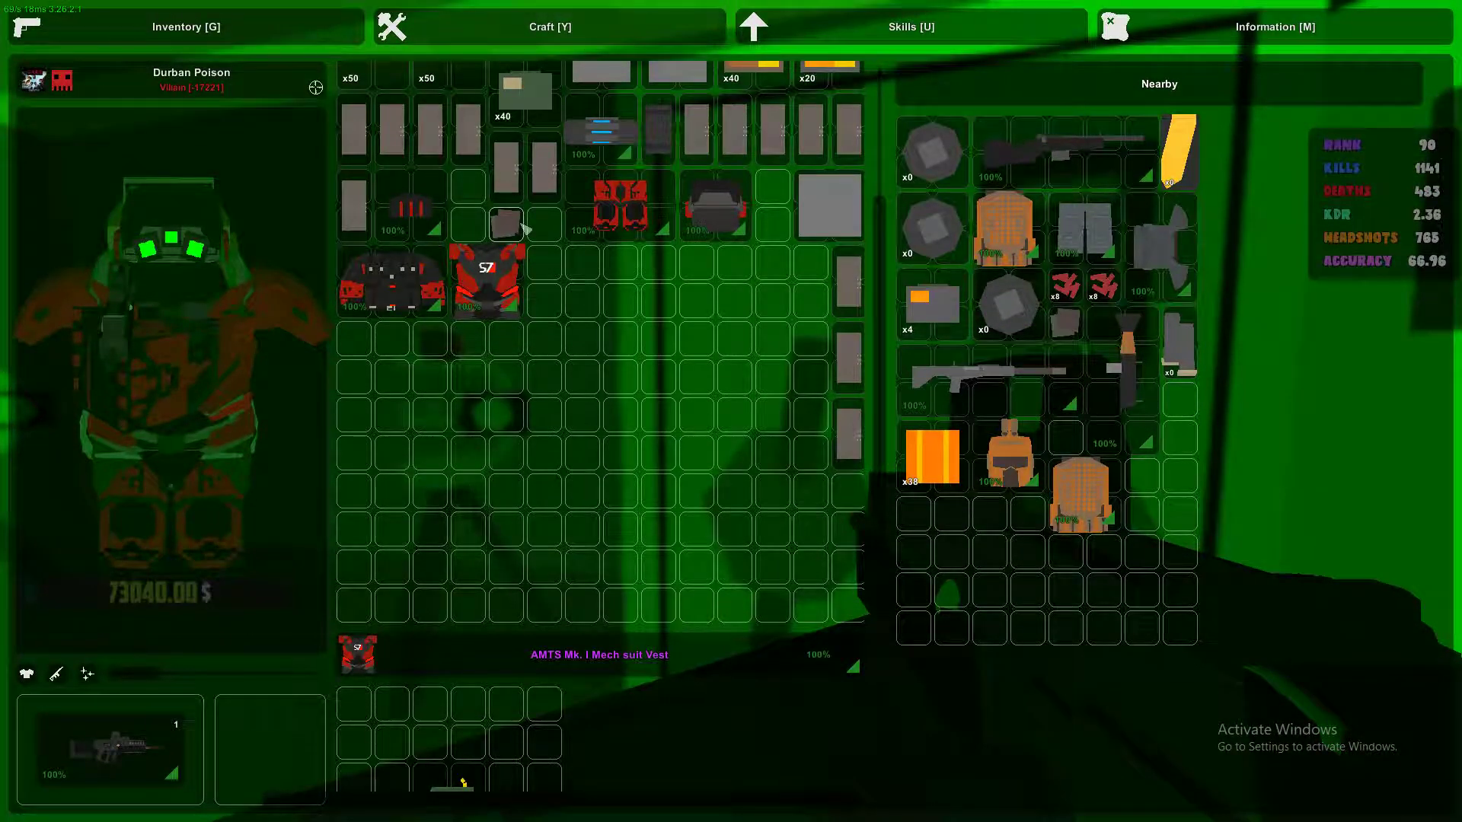
key(g)
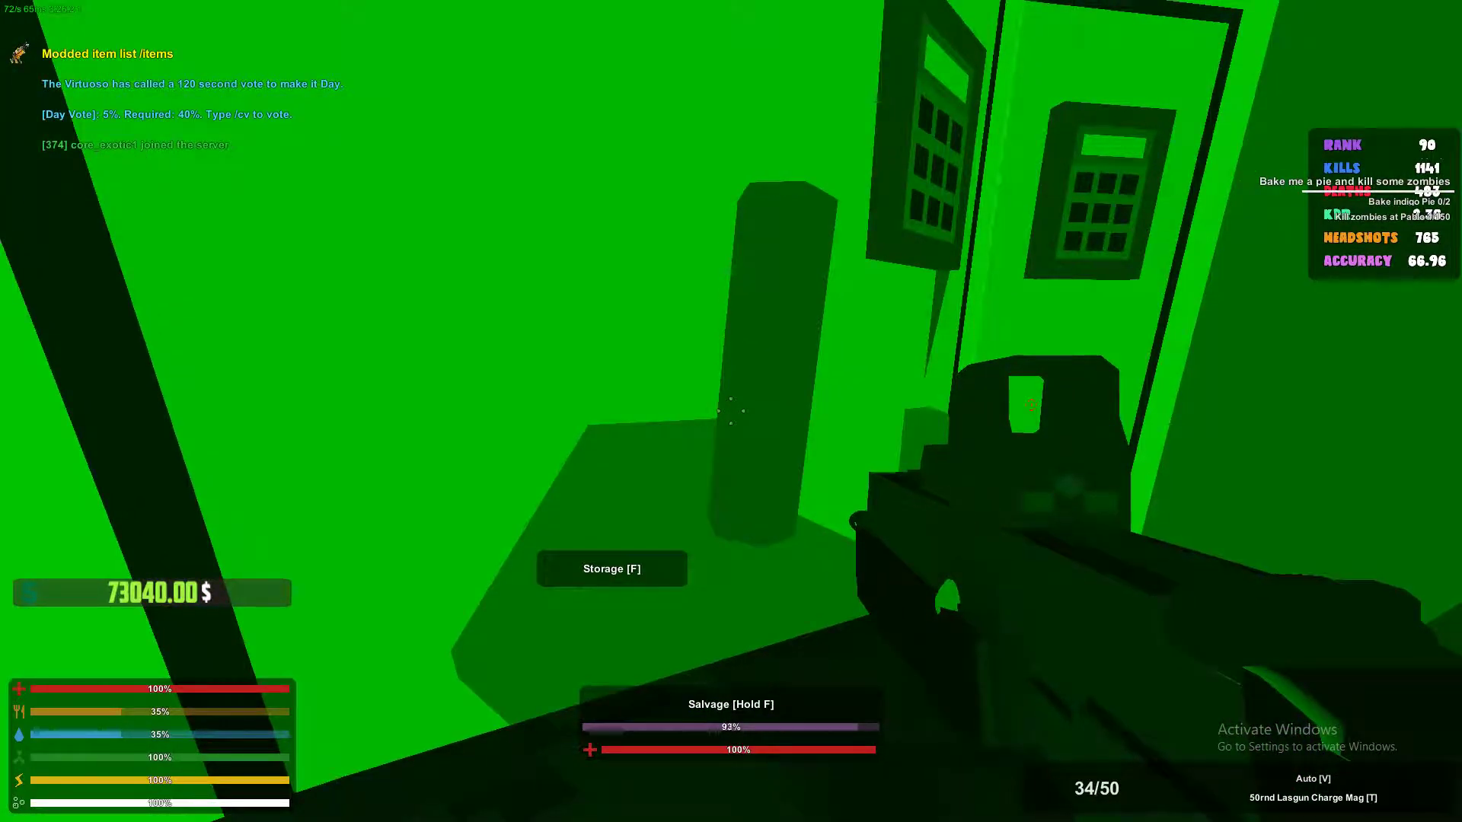
Salvage the empty lockers and move the Blood Dragon launcher into the backpack.
key(j)
key(Escape)
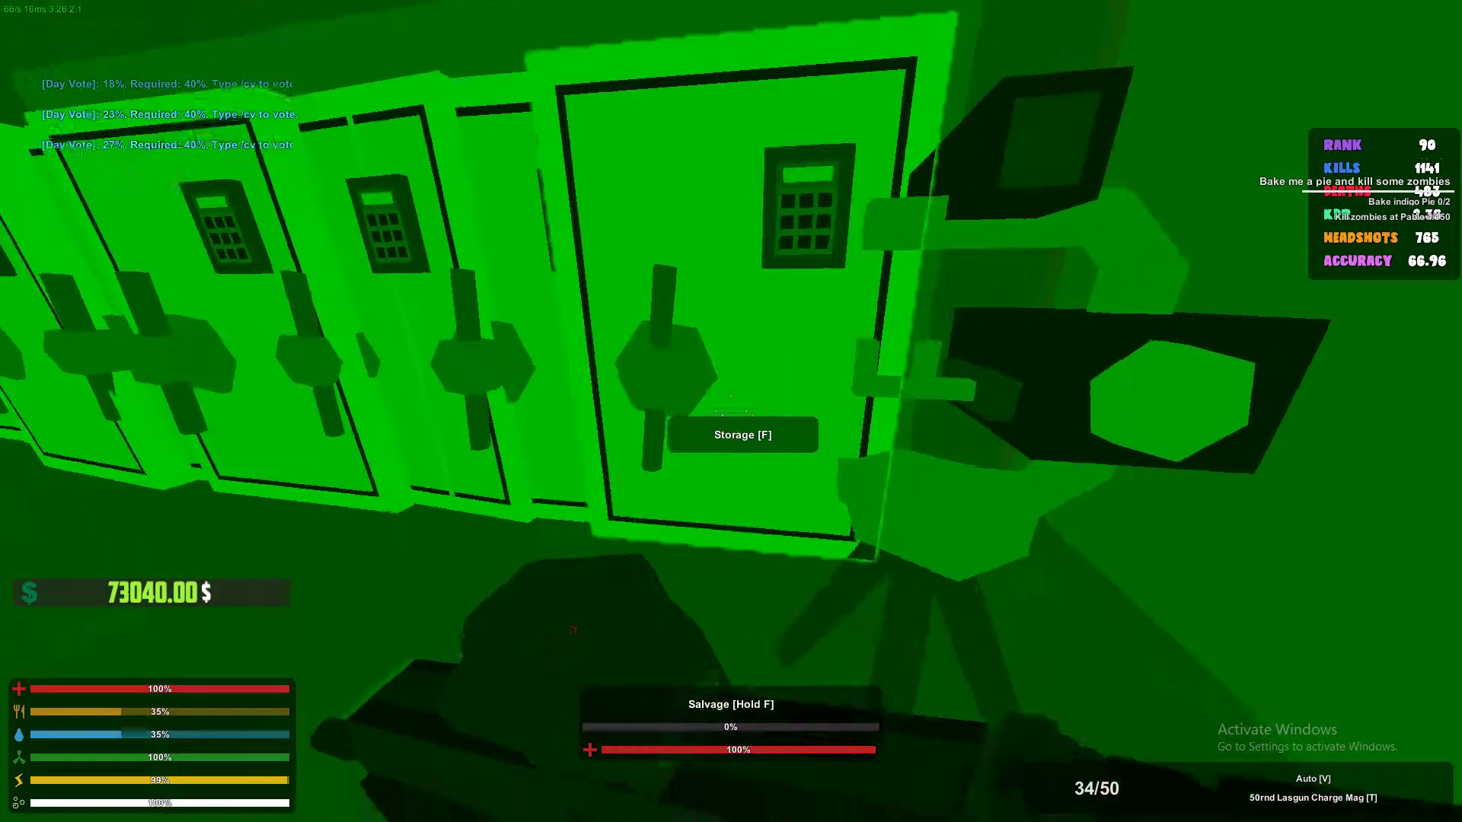
key(f)
click(985, 418)
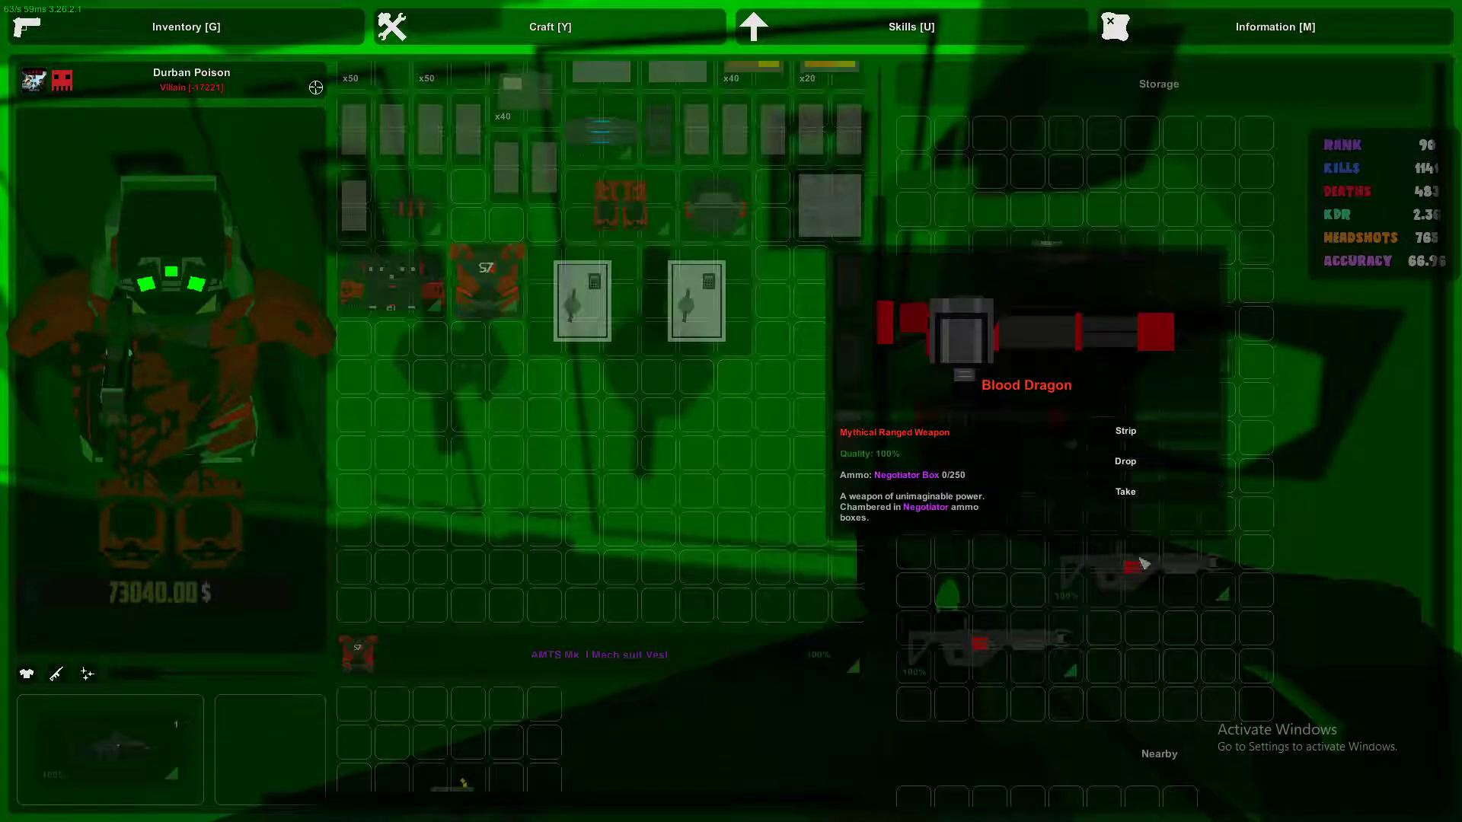
click(1076, 503)
click(1019, 420)
click(1000, 588)
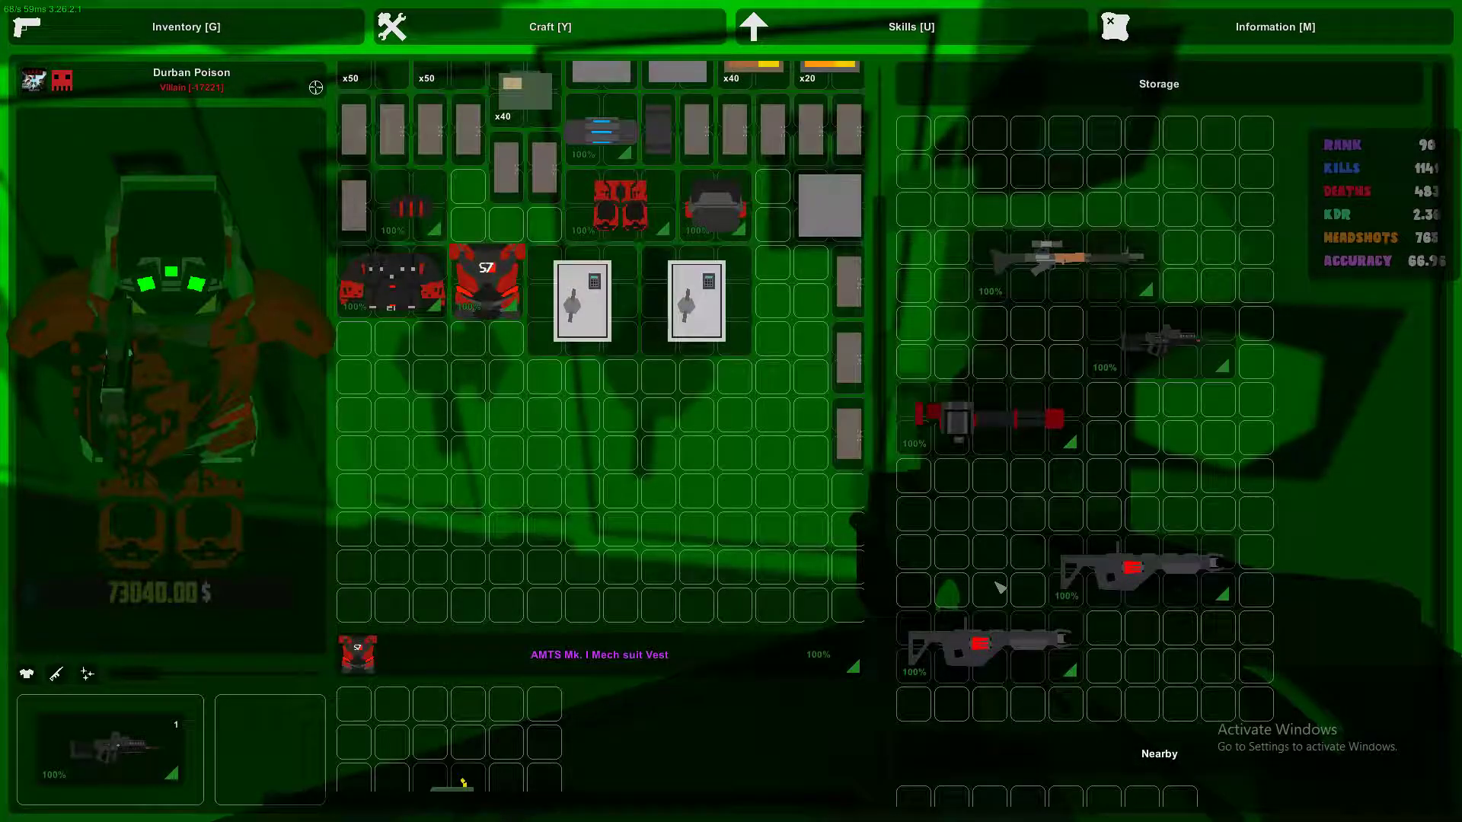
double_click(1017, 430)
click(1108, 577)
Move both Shadowstalker rifles and two more rifles from the locker into the backpack.
click(1122, 710)
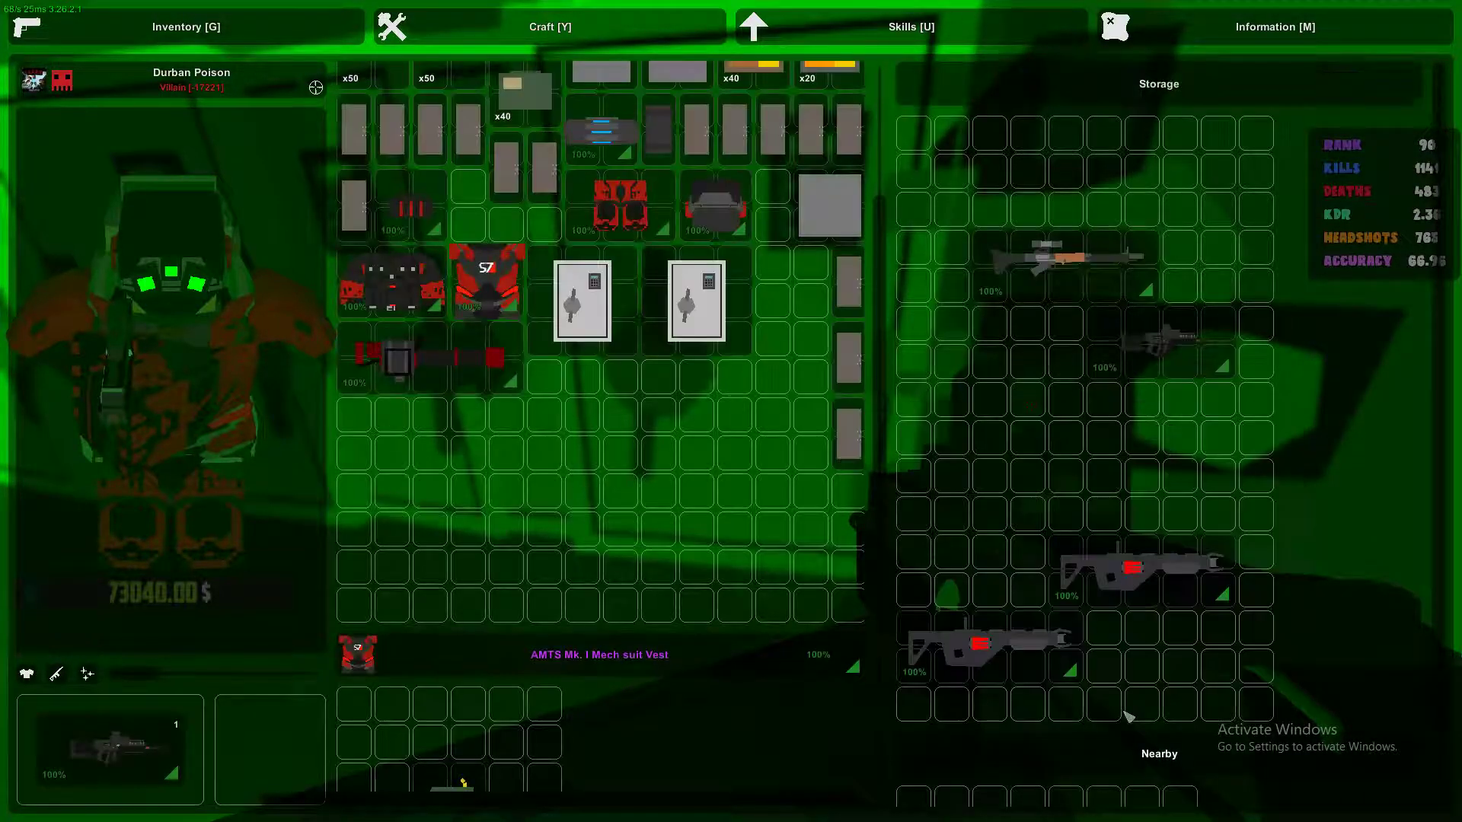
click(992, 649)
click(1065, 395)
double_click(1142, 572)
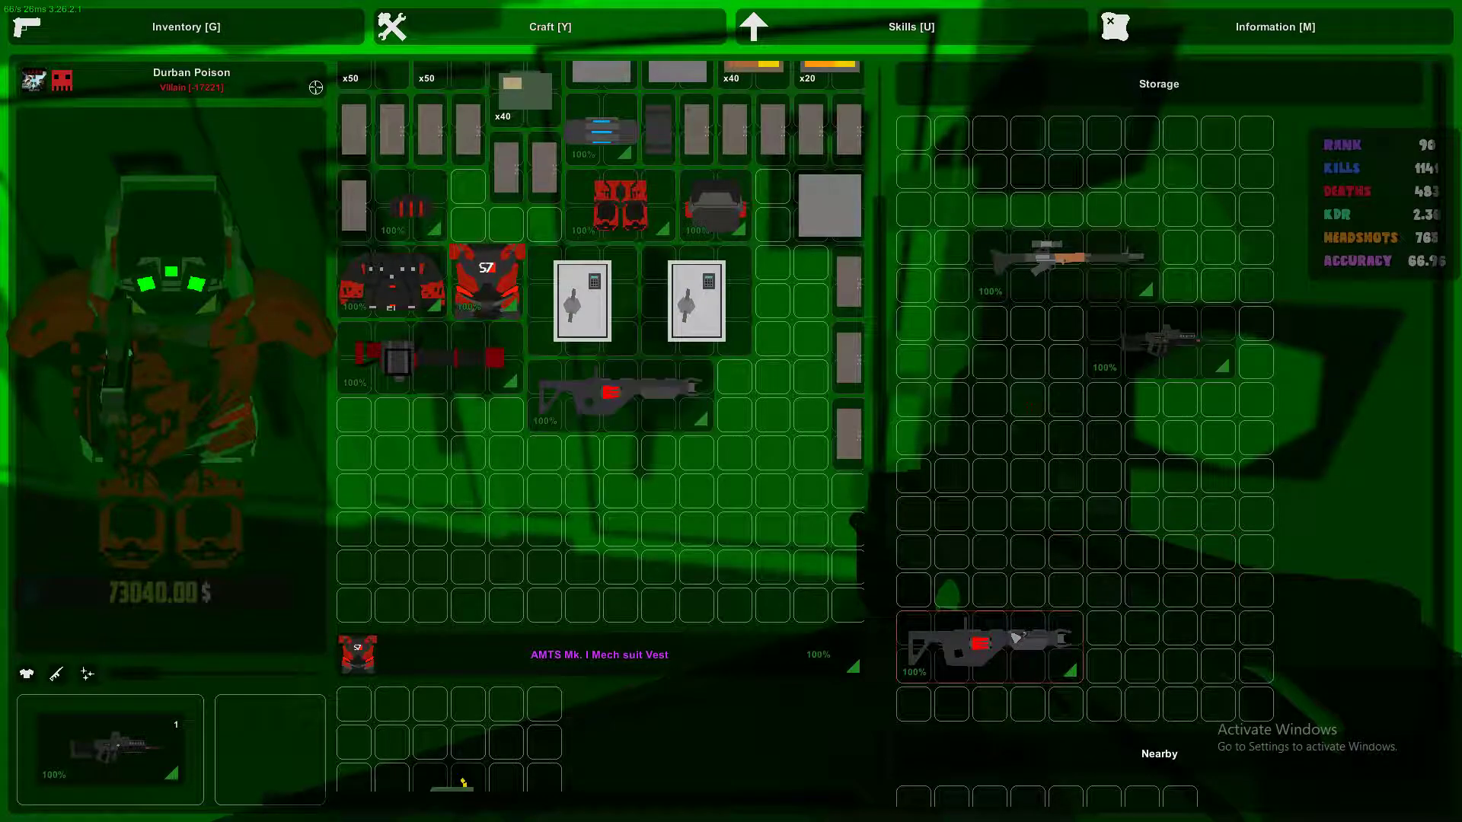
double_click(1011, 623)
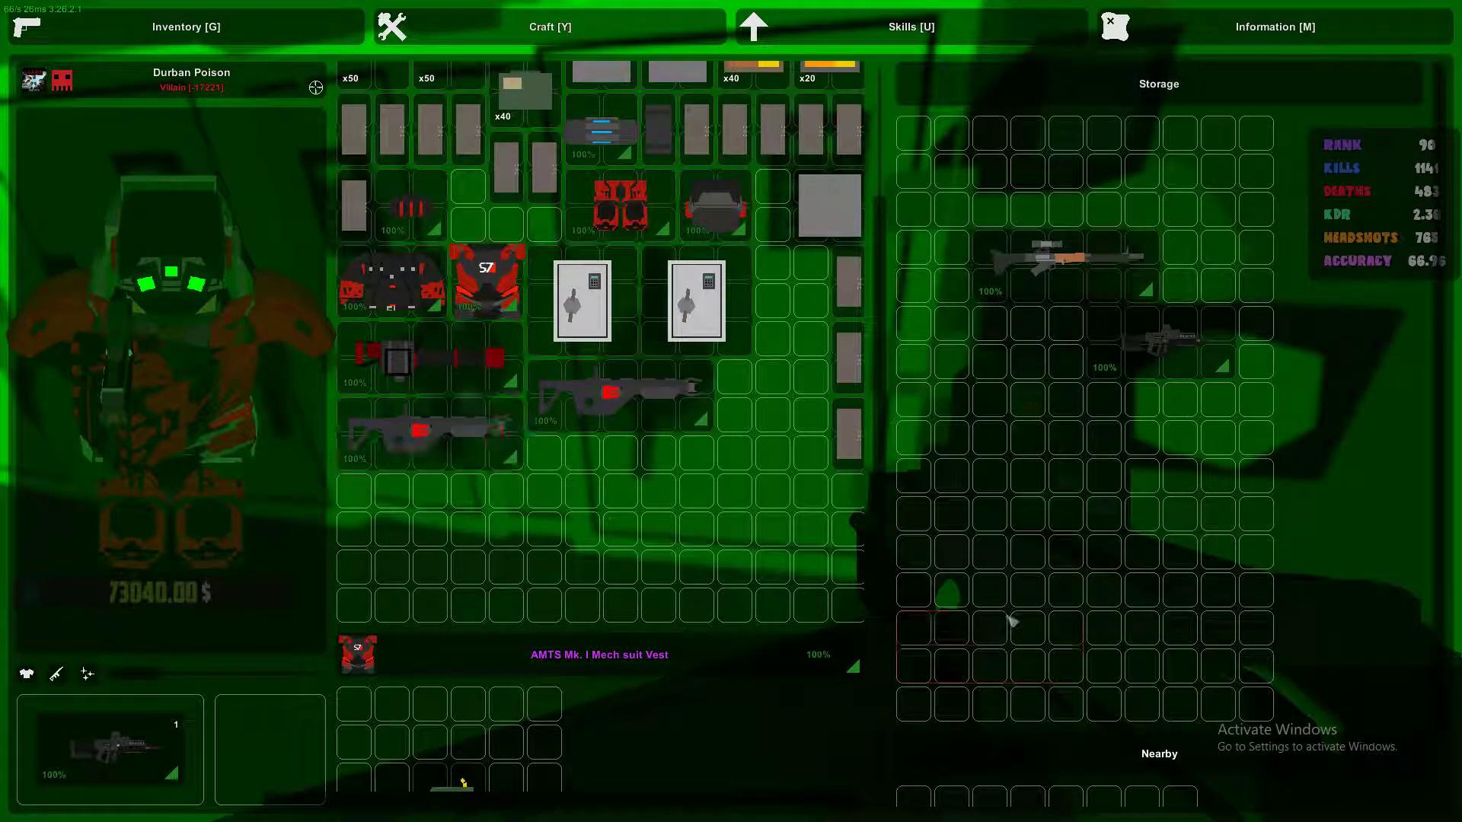
double_click(1156, 347)
double_click(1070, 260)
Check the TAC-120 Mark III, then take two scoped rifles into the backpack.
click(626, 462)
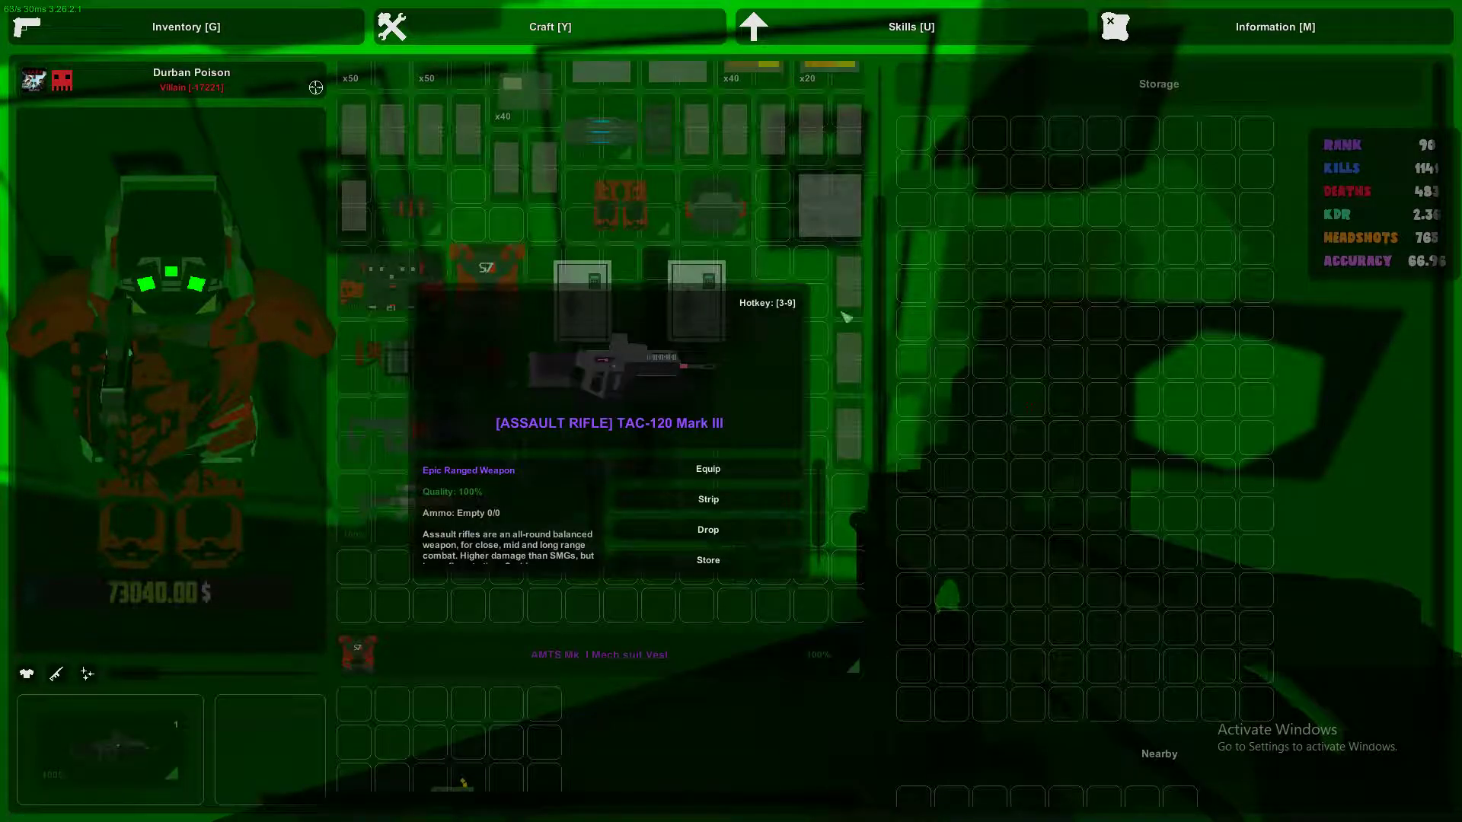
key(g)
key(f)
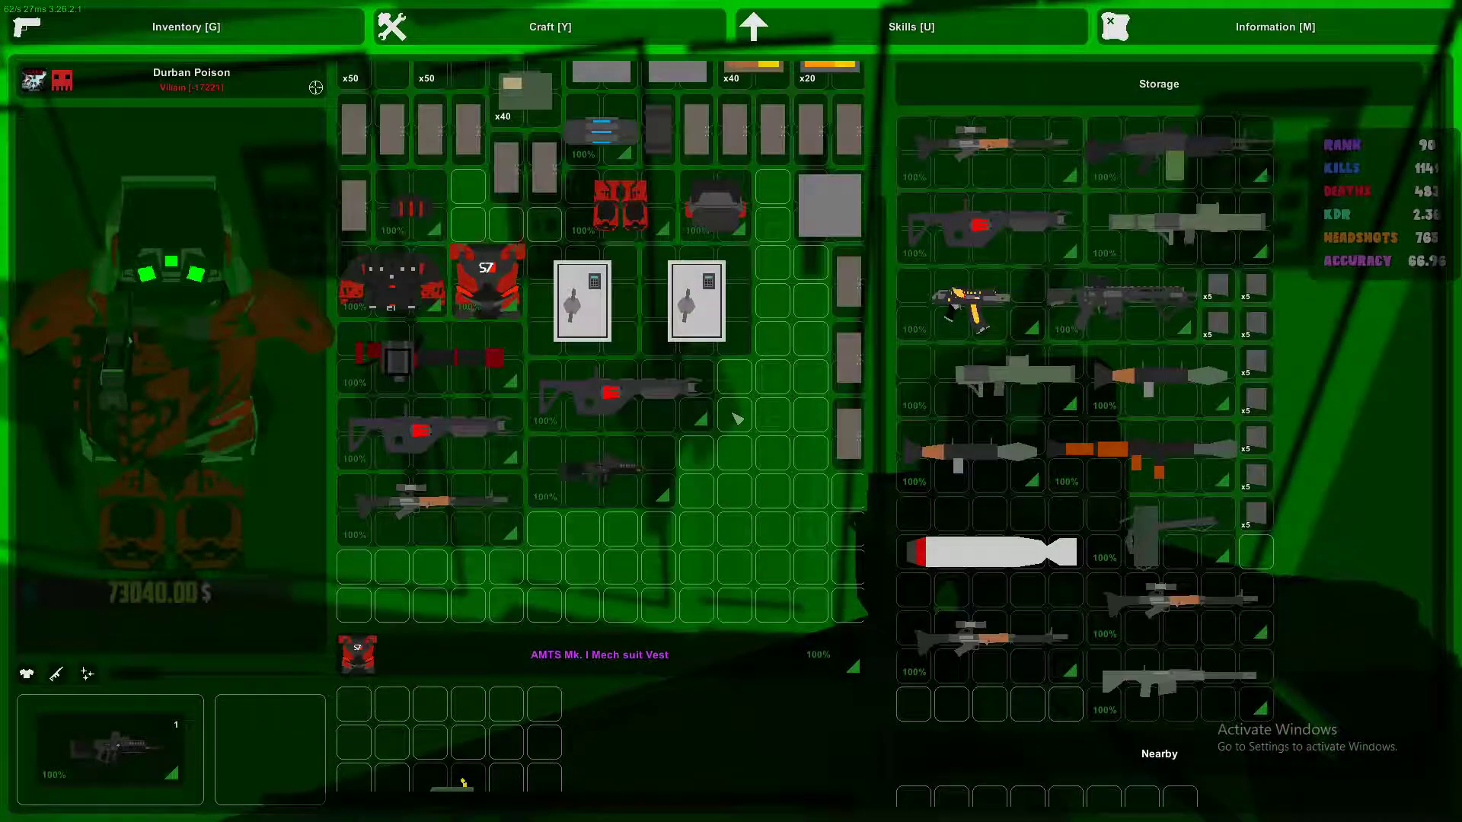
scroll(679, 516, up, 2)
scroll(680, 516, down, 1)
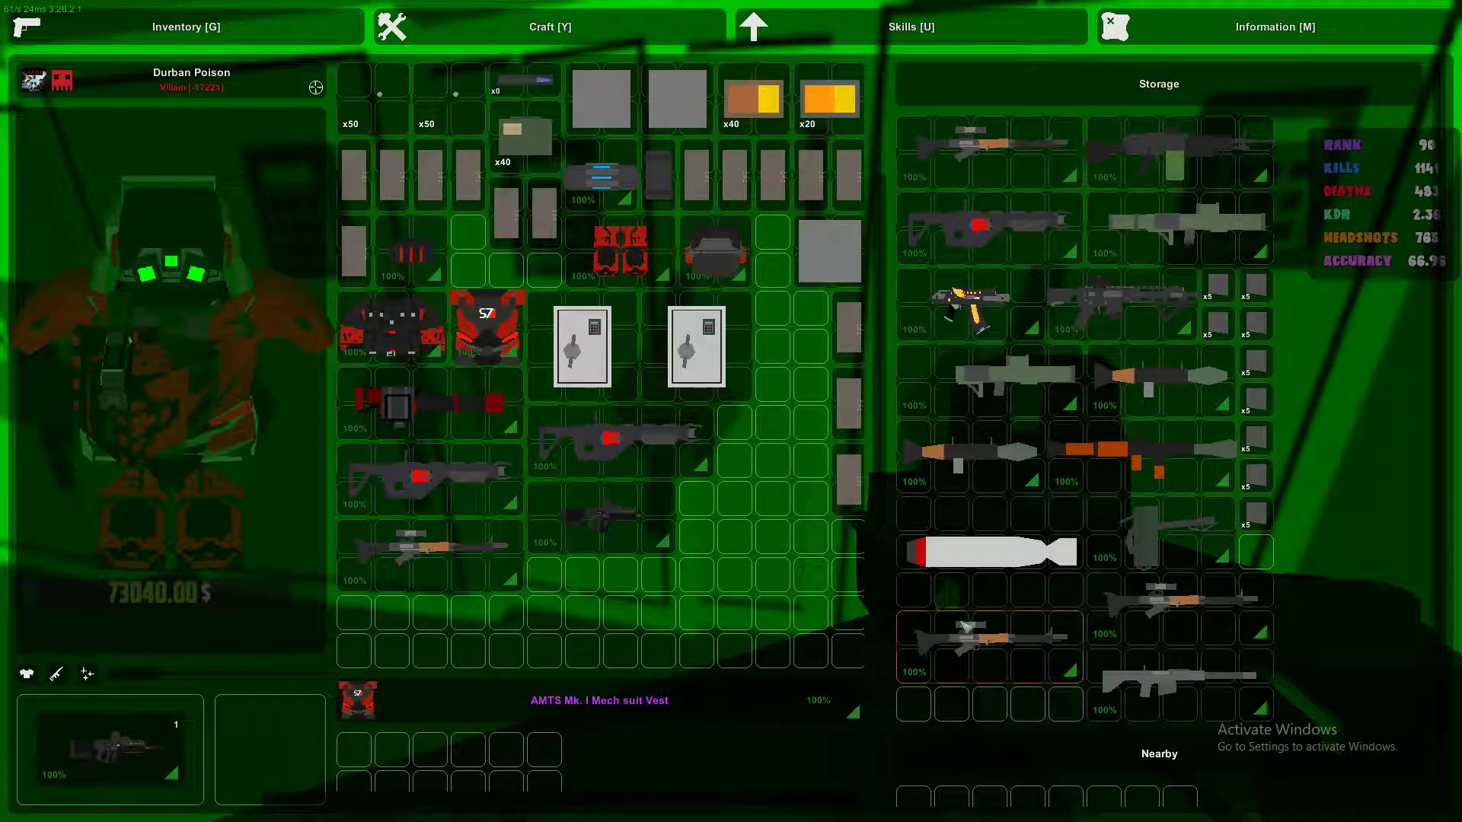
double_click(998, 668)
double_click(1178, 606)
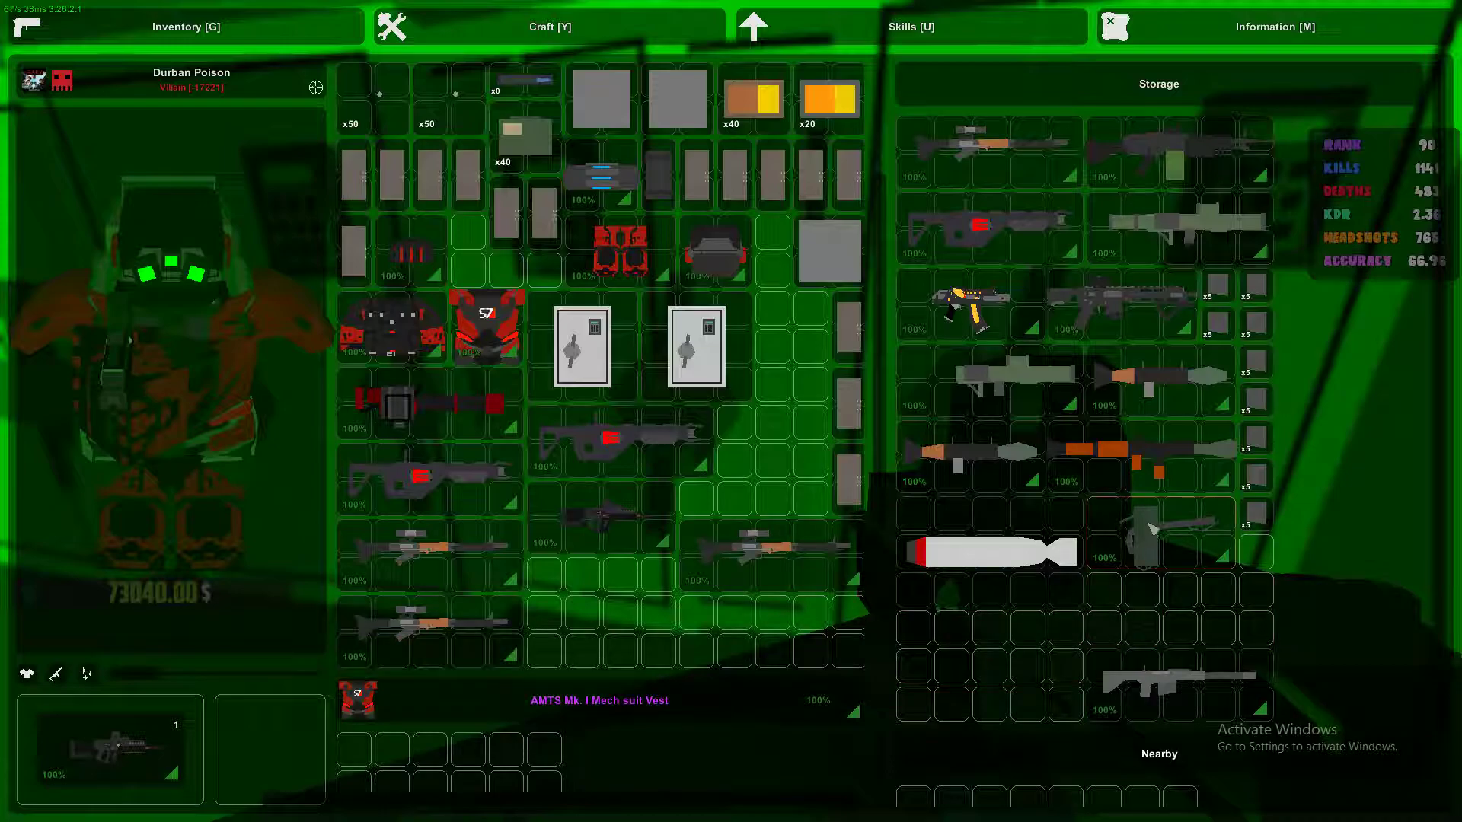
key(g)
key(g)
key(g)
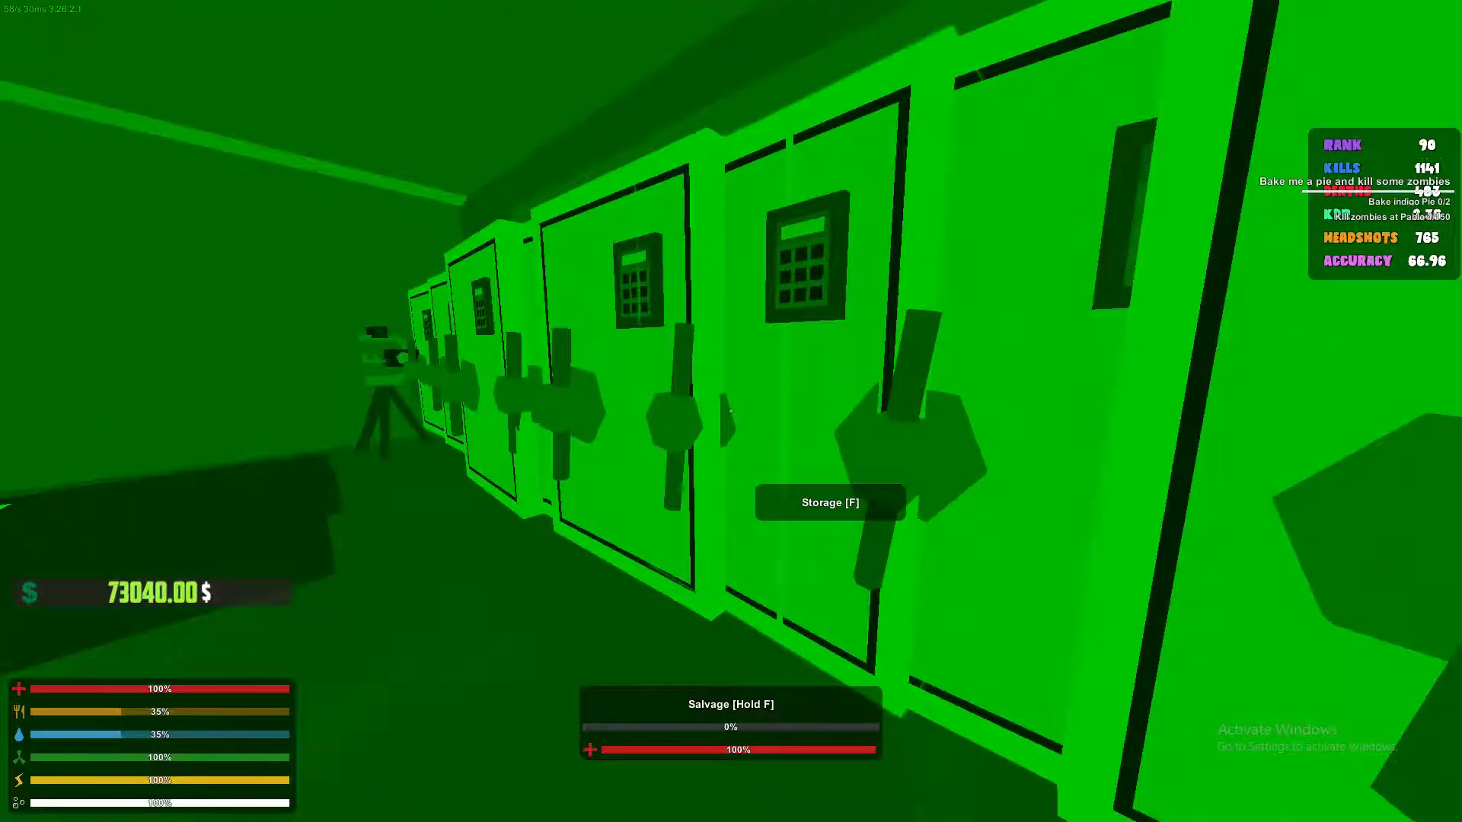
Sweep the flamethrower left across the target room twice, then reload it.
click(732, 411)
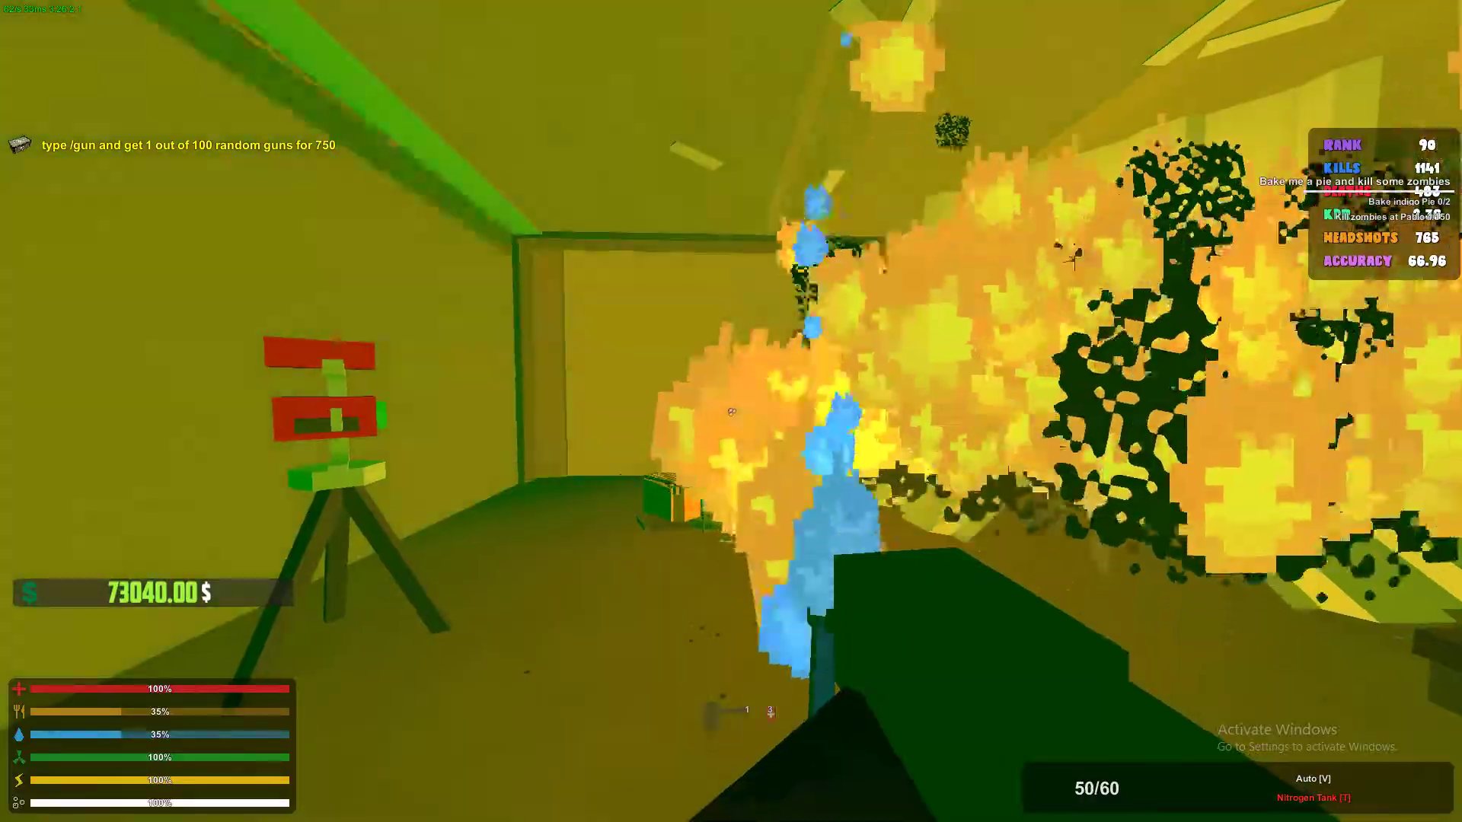
drag(731, 412, 731, 412)
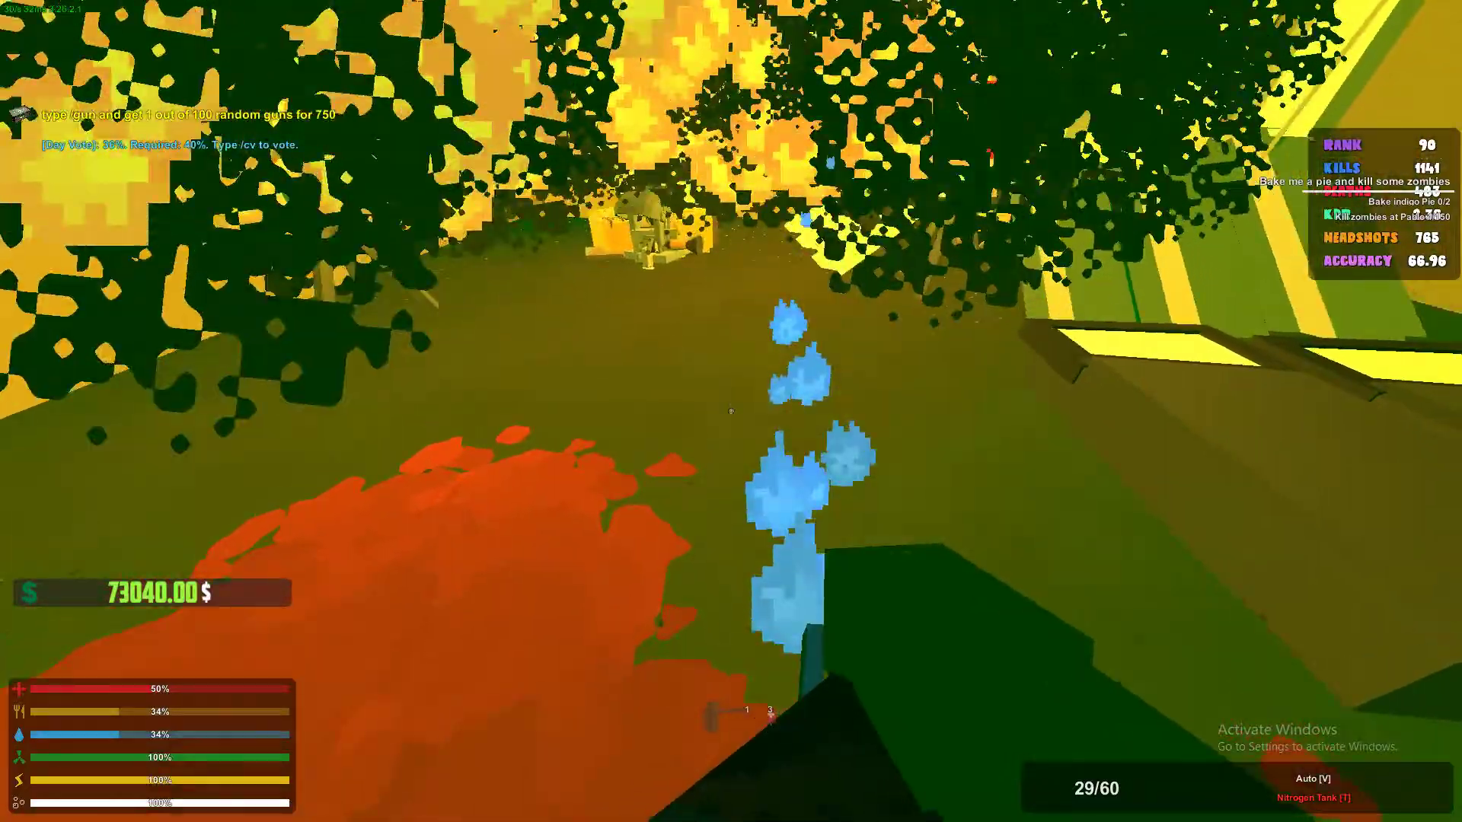
key(1)
key(2)
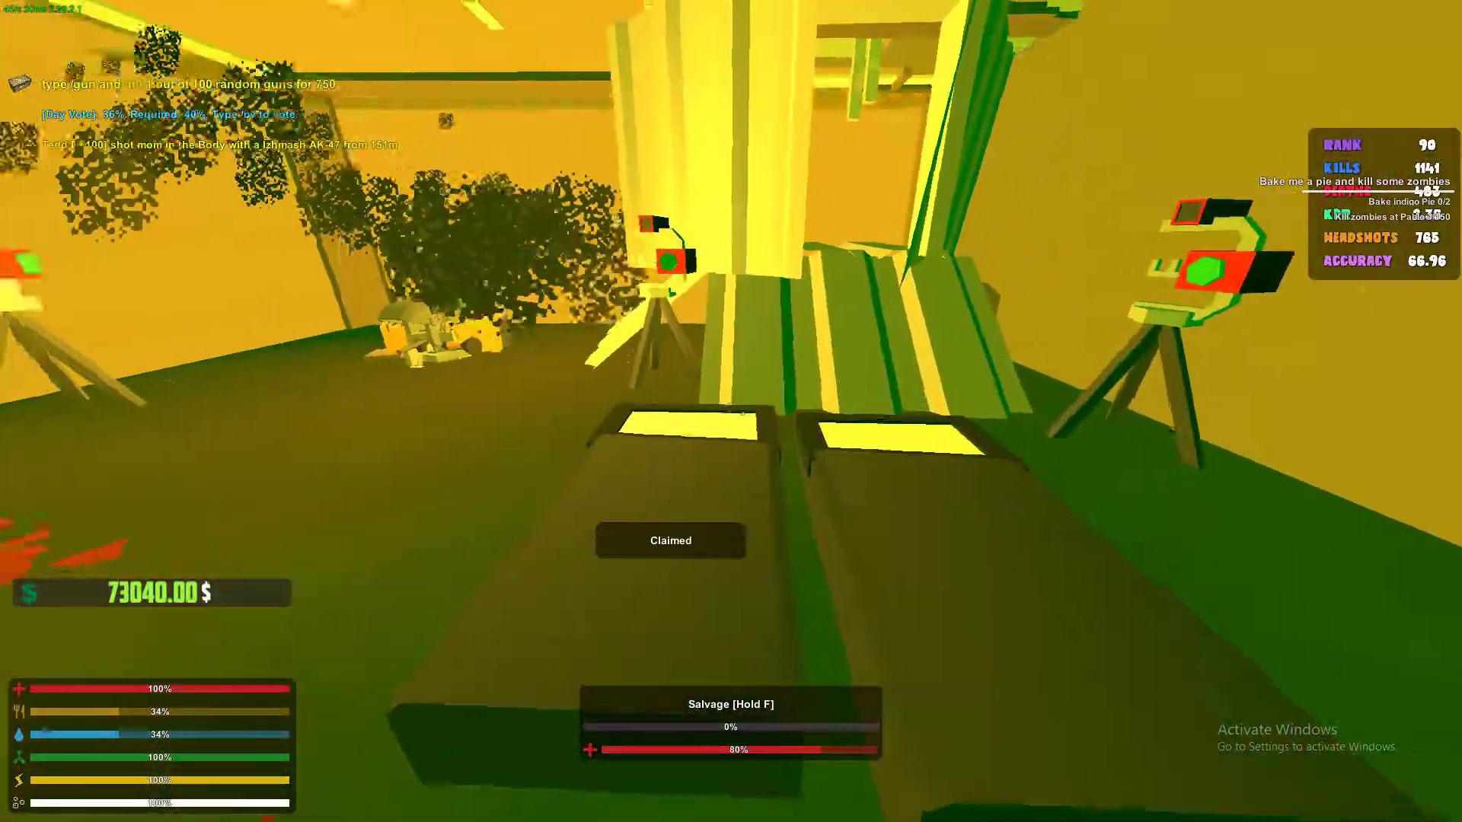
key(1)
click(731, 412)
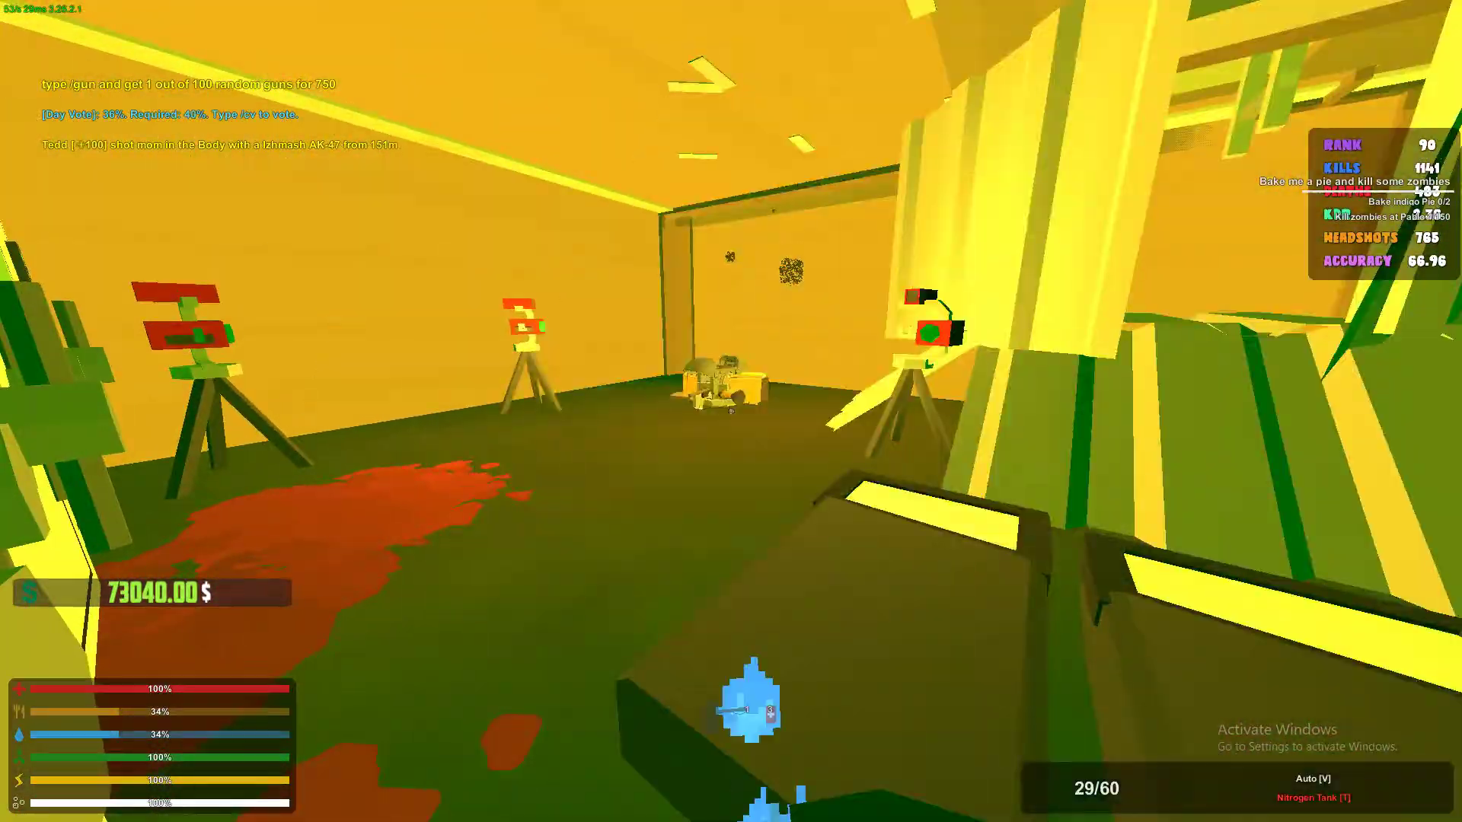
drag(731, 412, 731, 412)
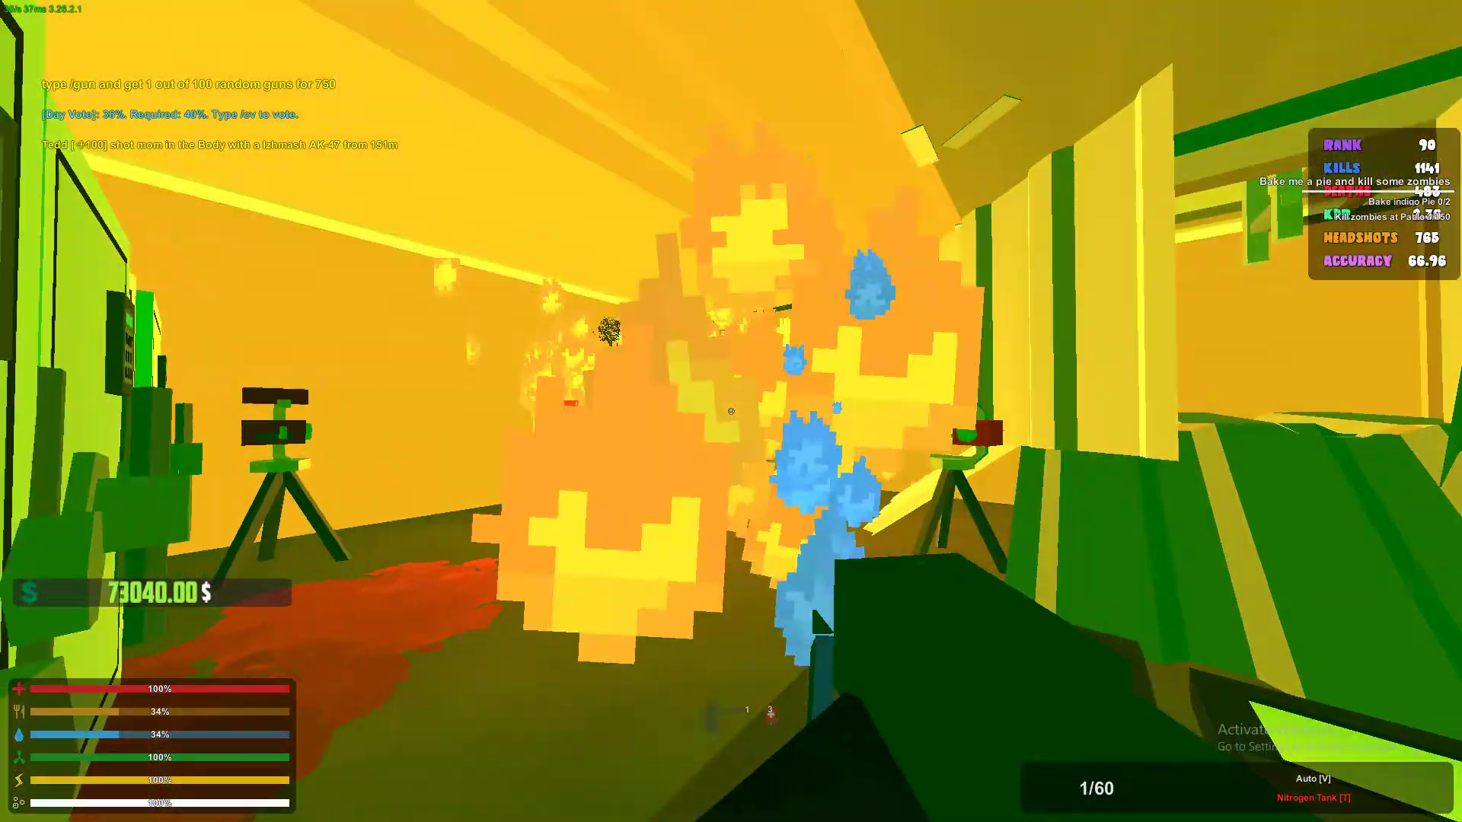
key(r)
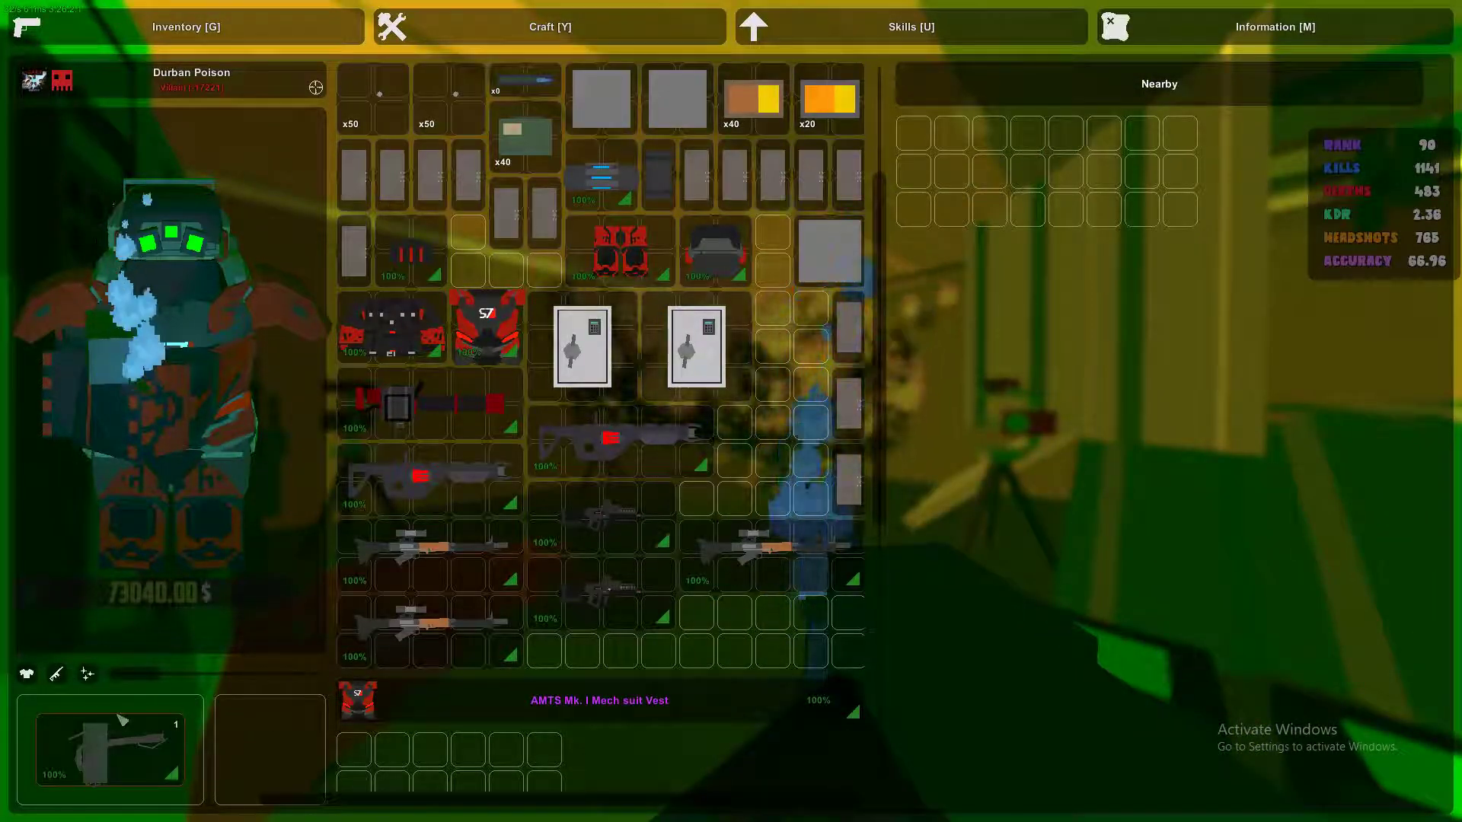
Take the Shadowstalker Mk. II from the first safe.
key(g)
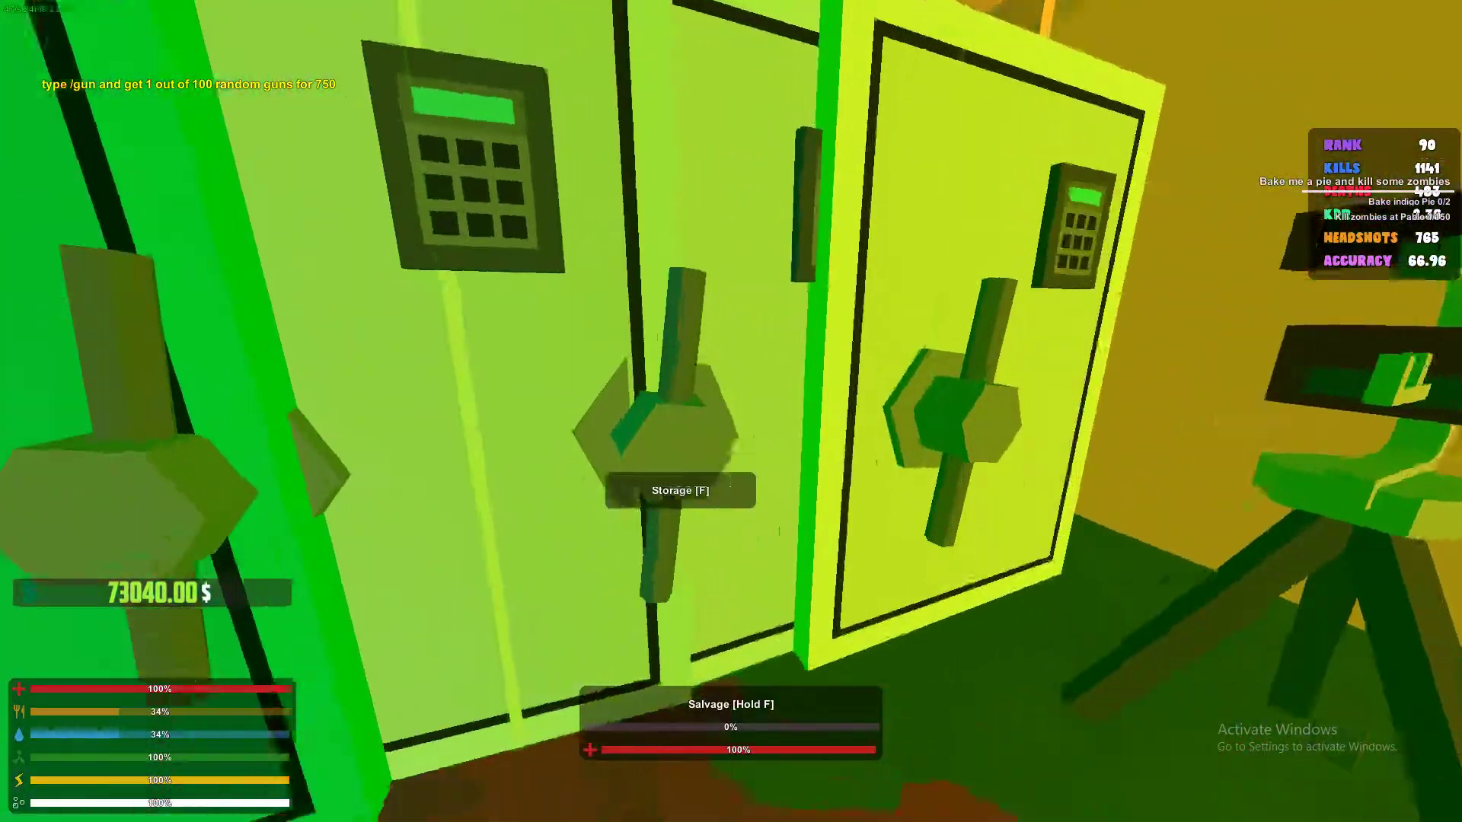
key(f)
click(1066, 234)
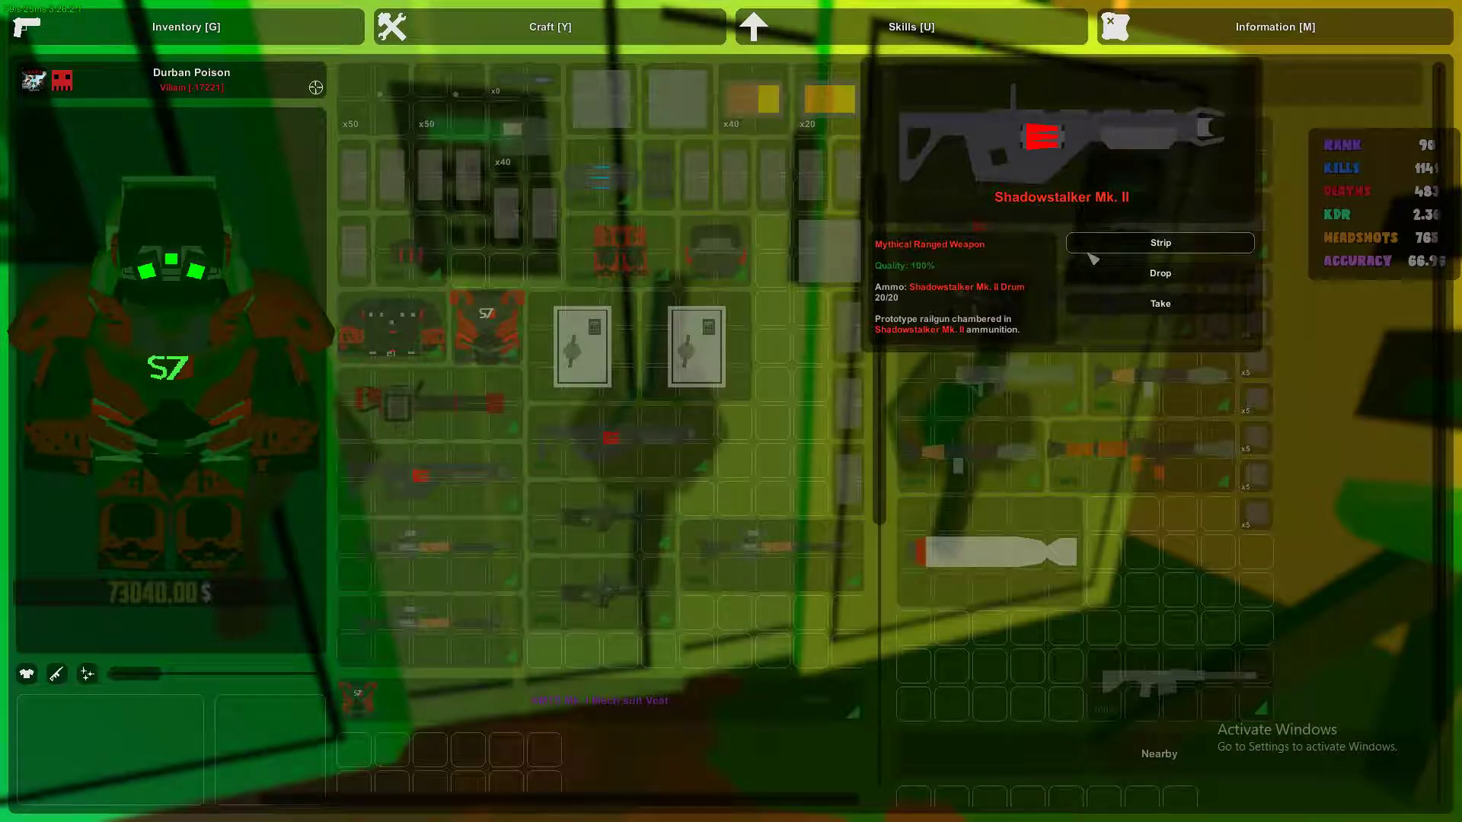
click(1089, 252)
scroll(1068, 397, down, 2)
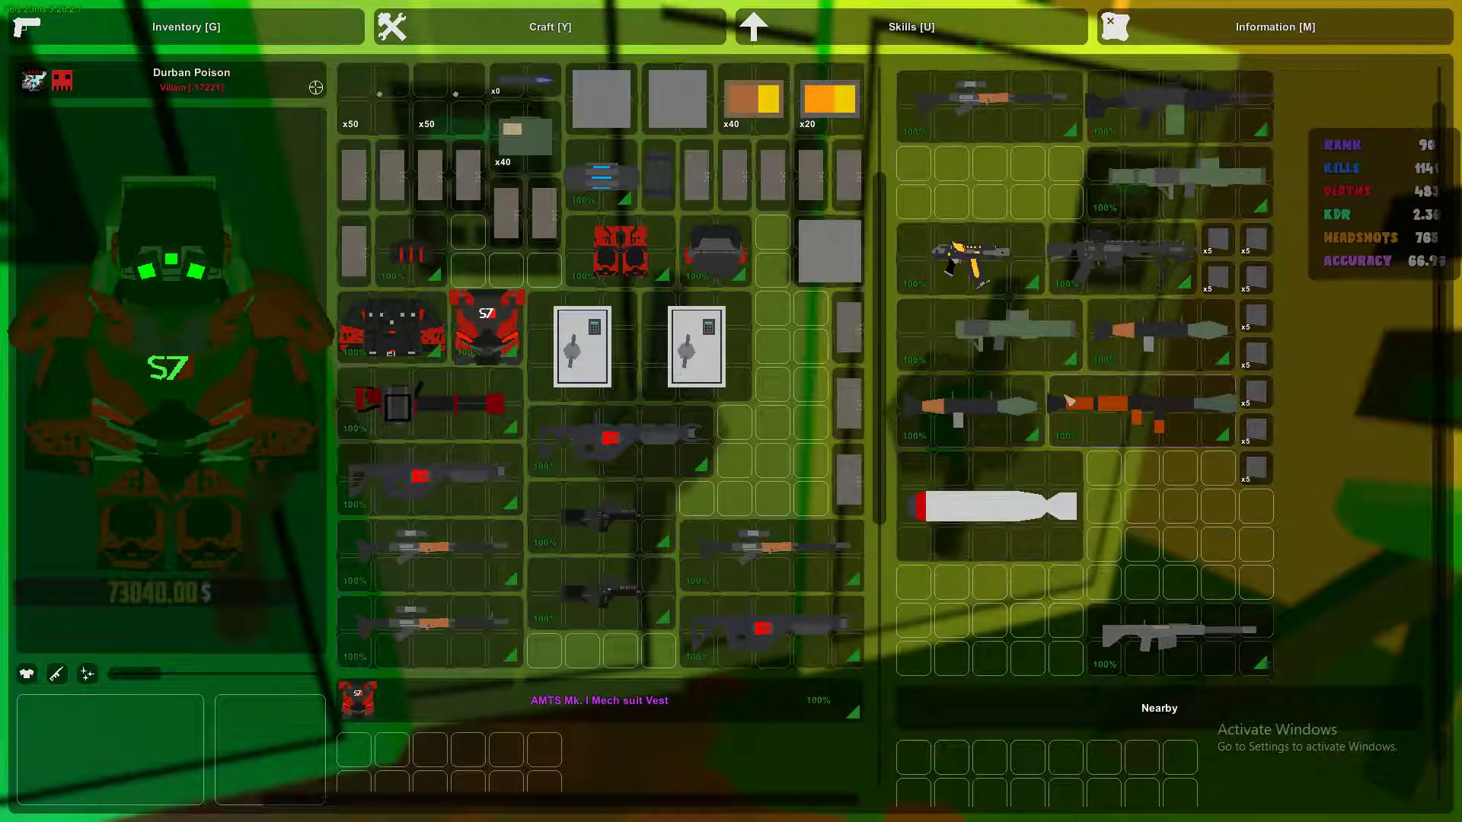
scroll(1065, 396, up, 2)
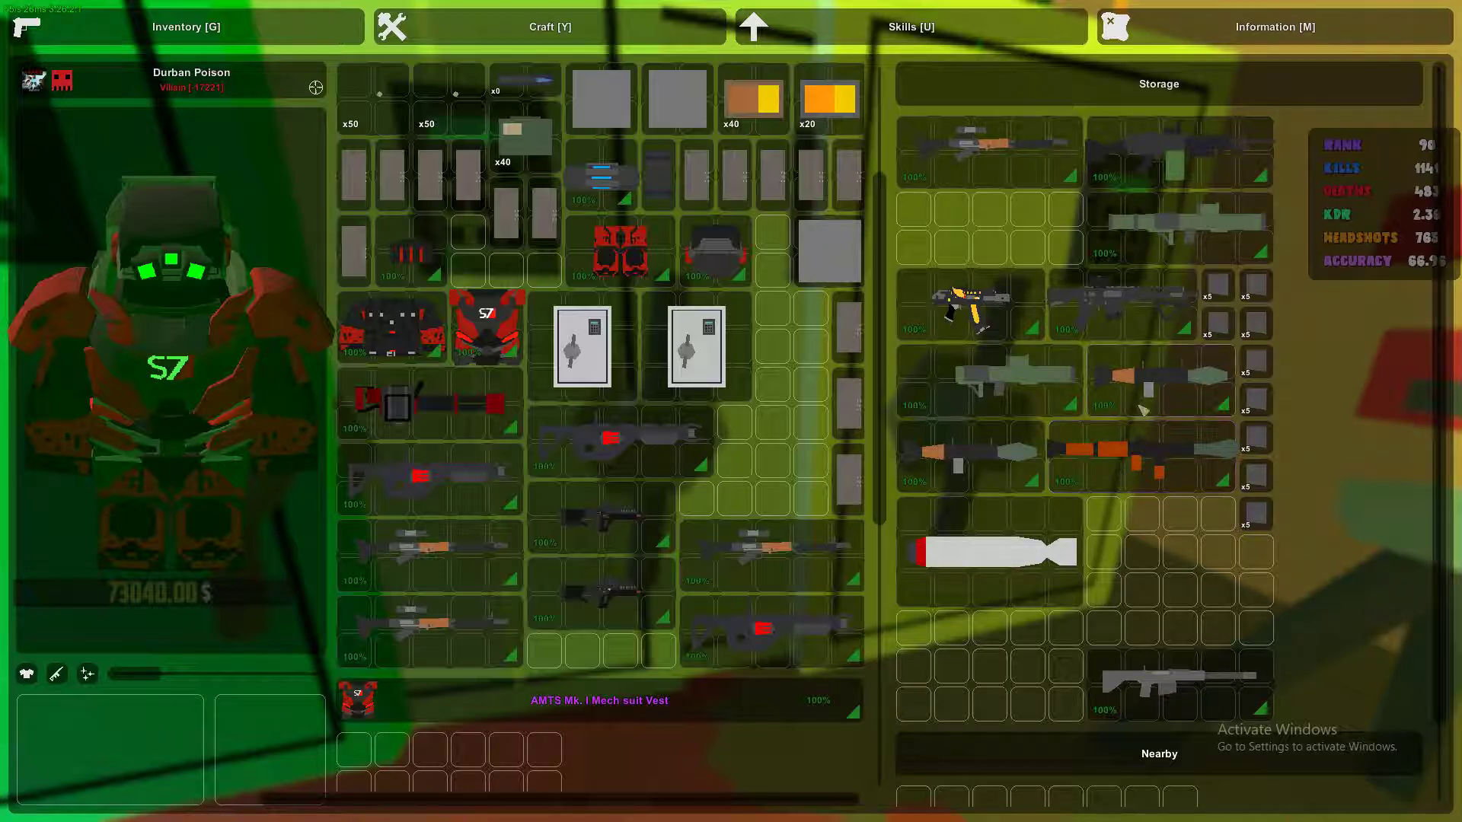
key(Escape)
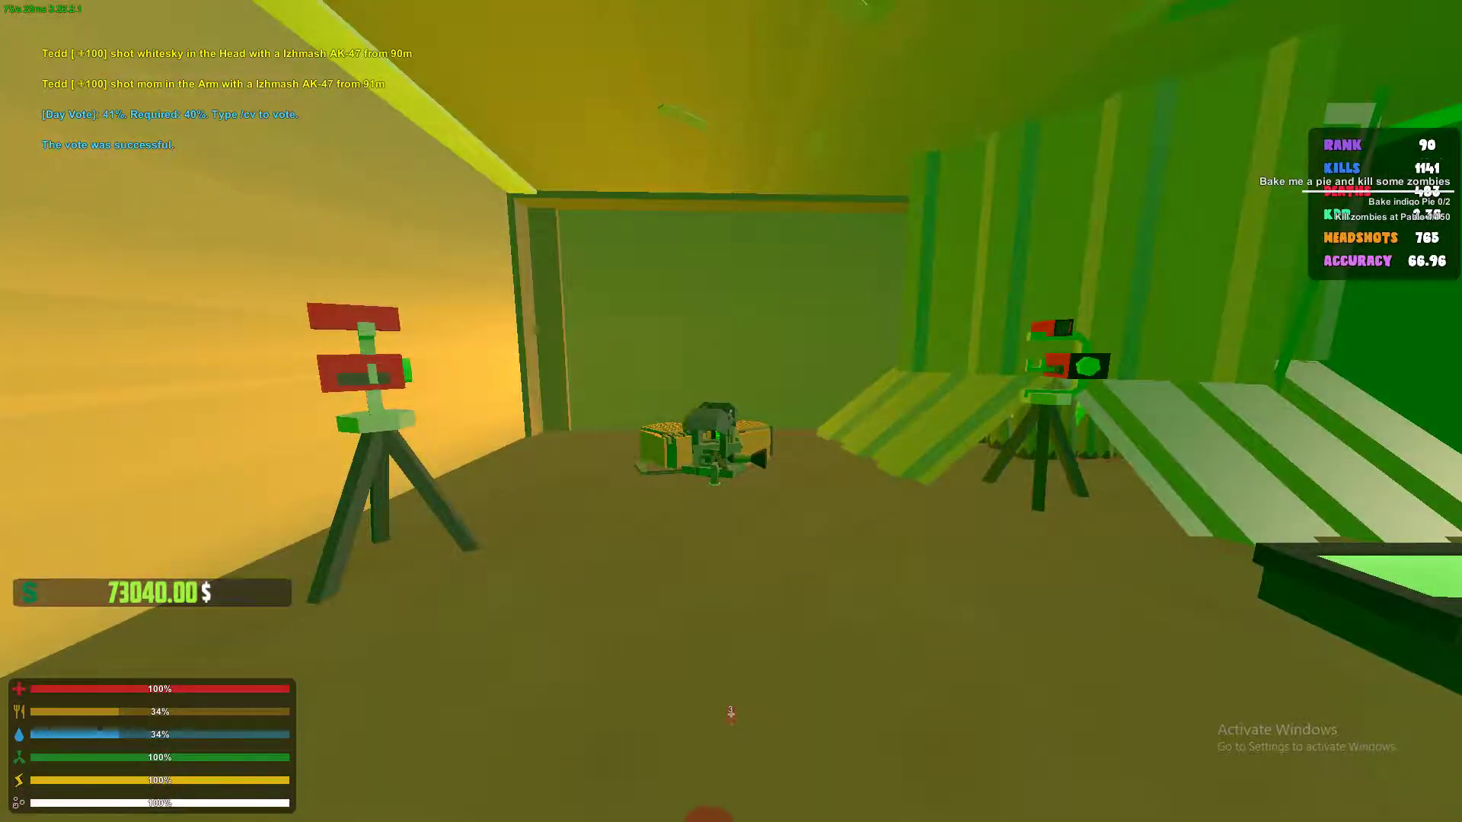
Check the next safes, inspecting the M249 but leaving it stored.
key(f)
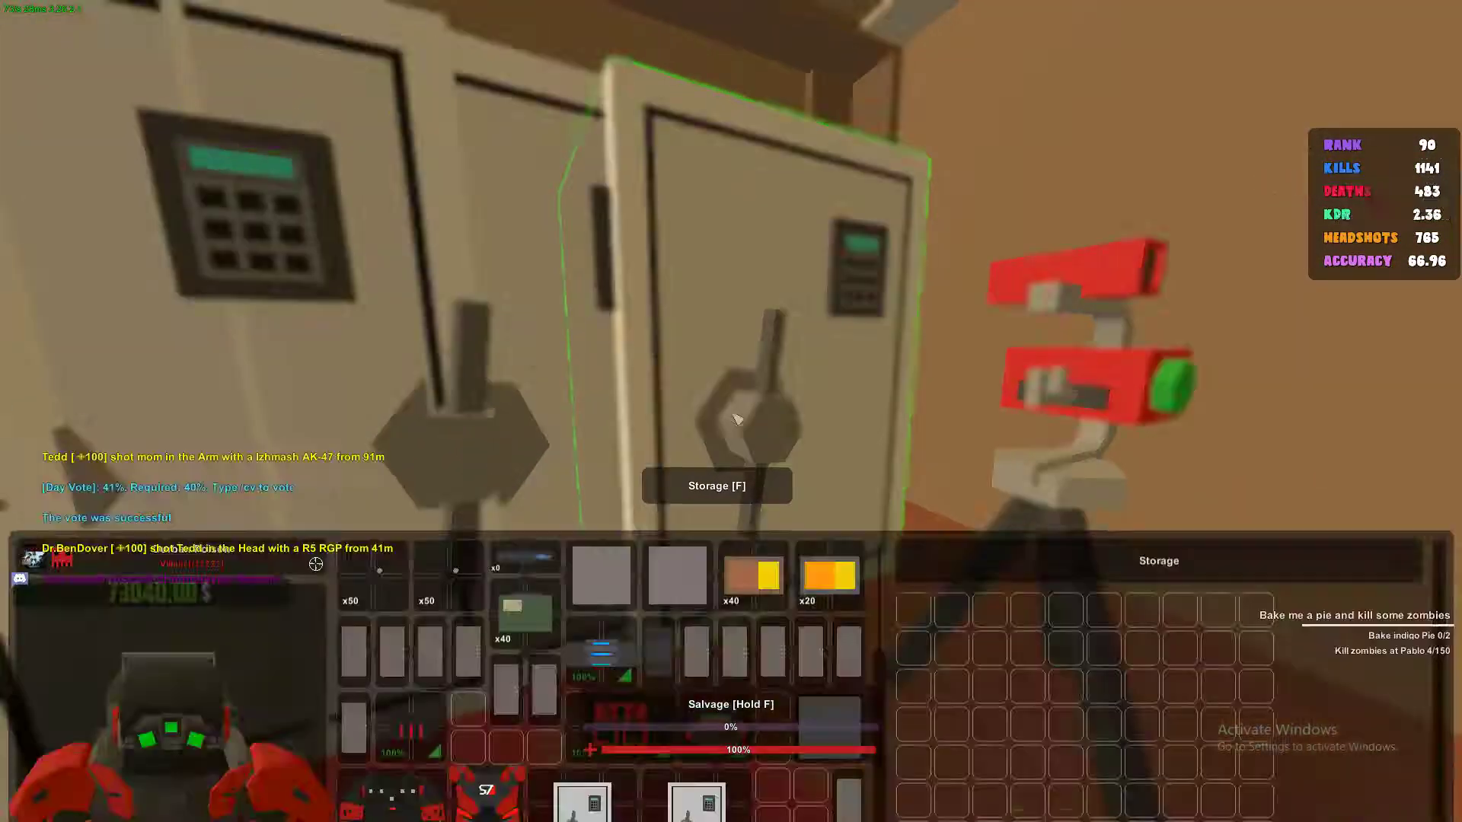
key(Escape)
key(f)
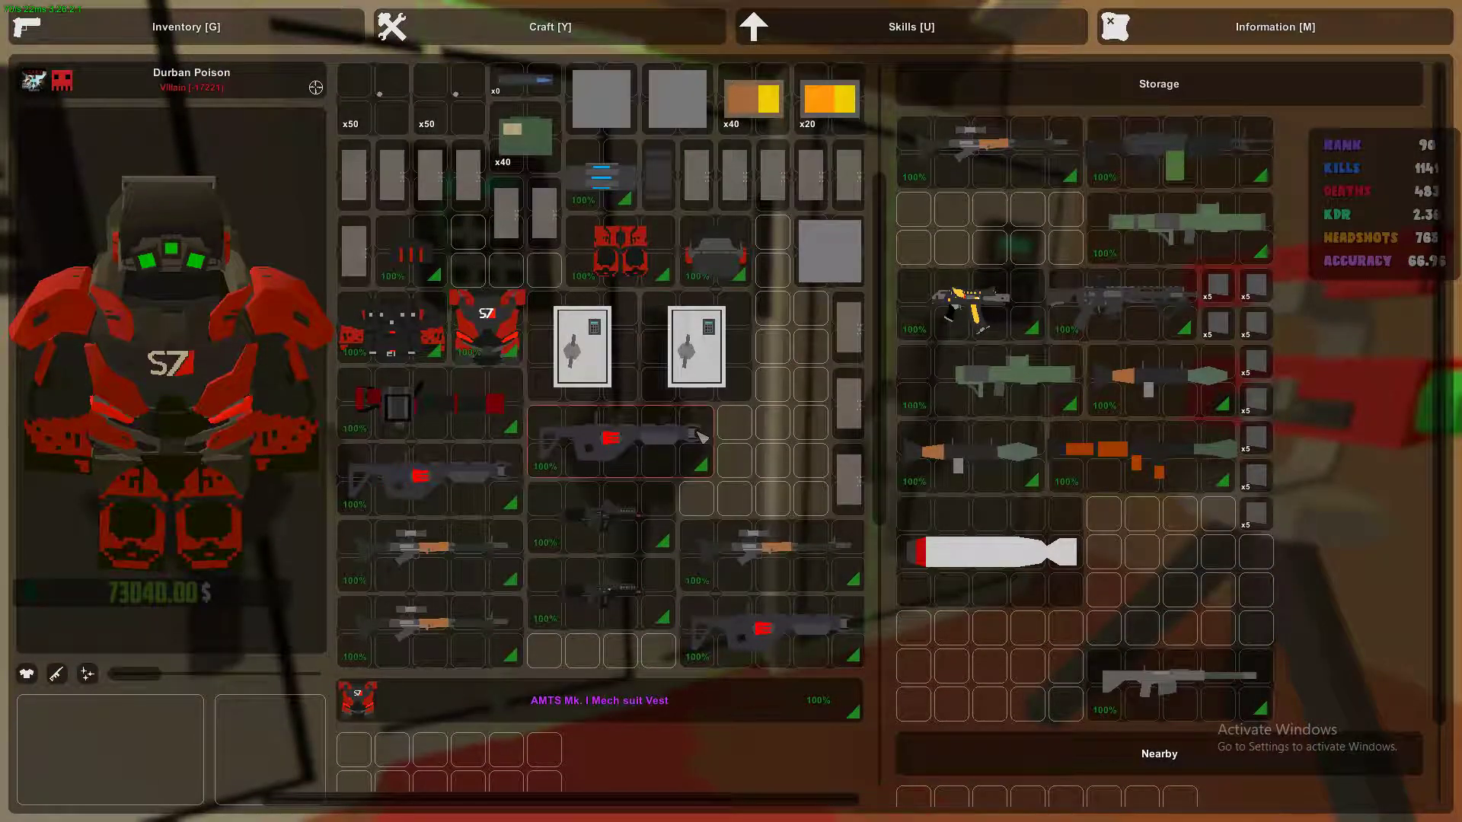
click(1142, 188)
click(1133, 414)
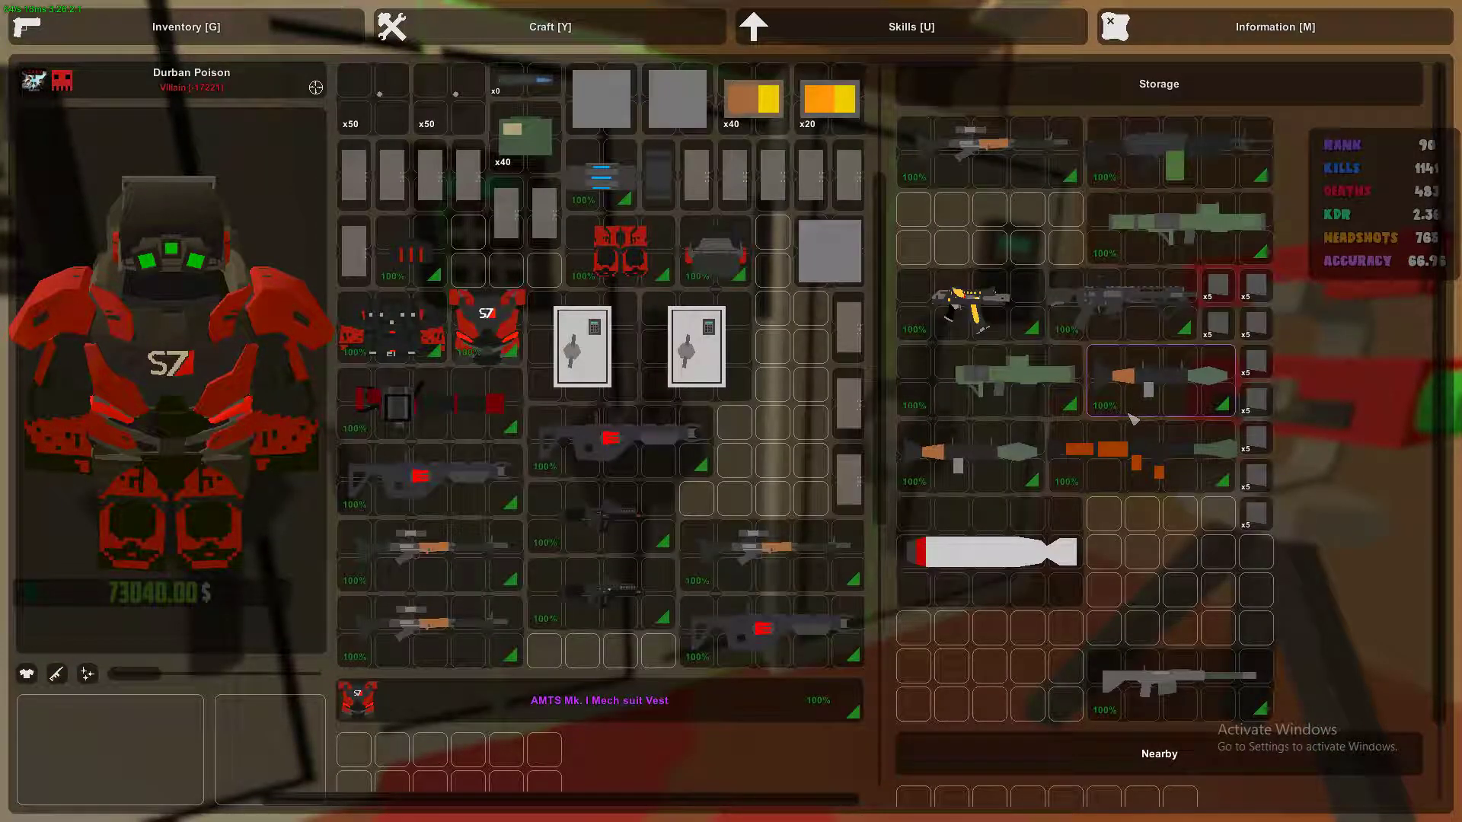
key(Escape)
Take the Kekistani Rifle from another safe.
key(f)
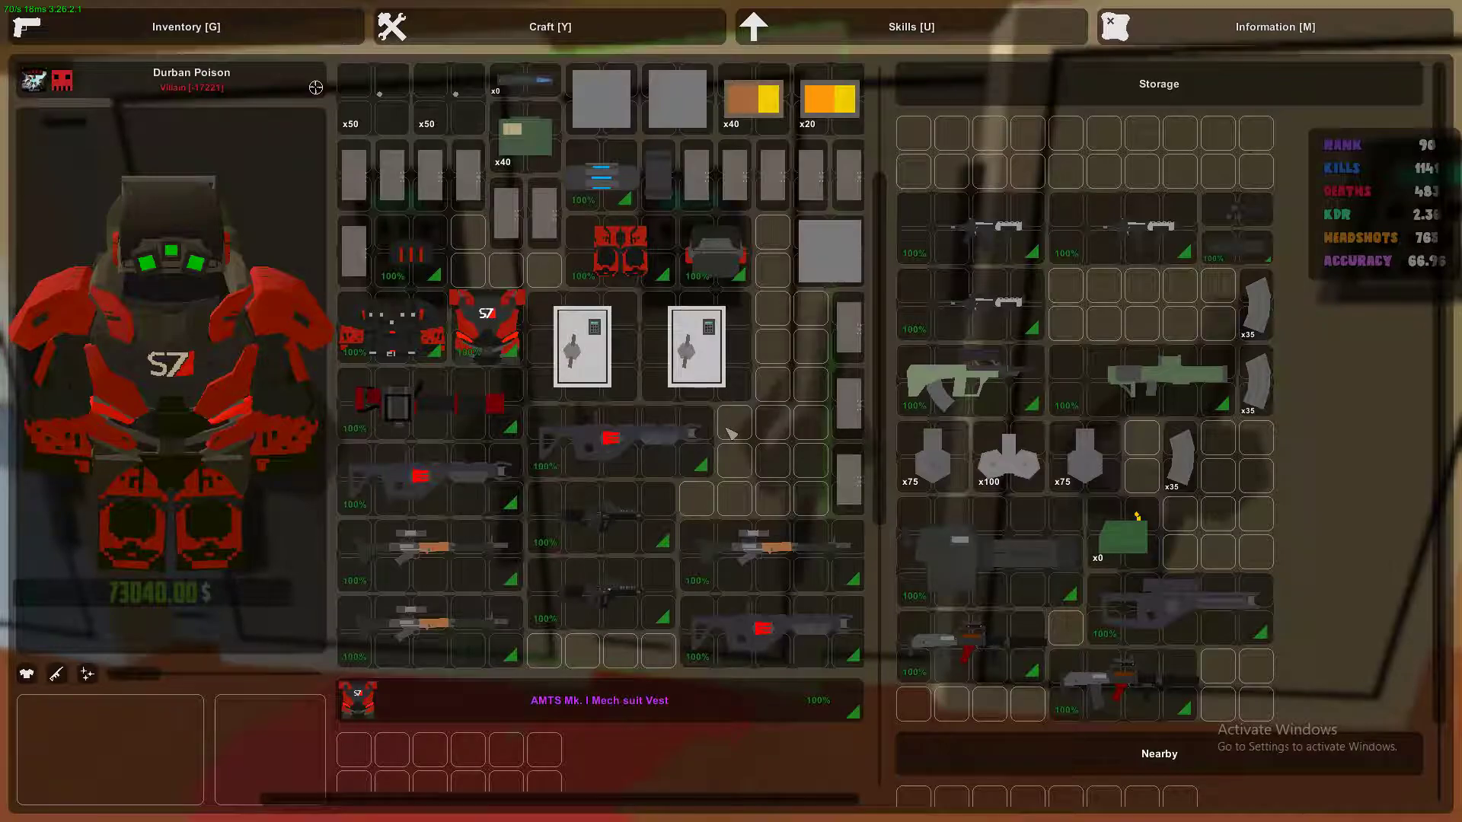
click(1045, 287)
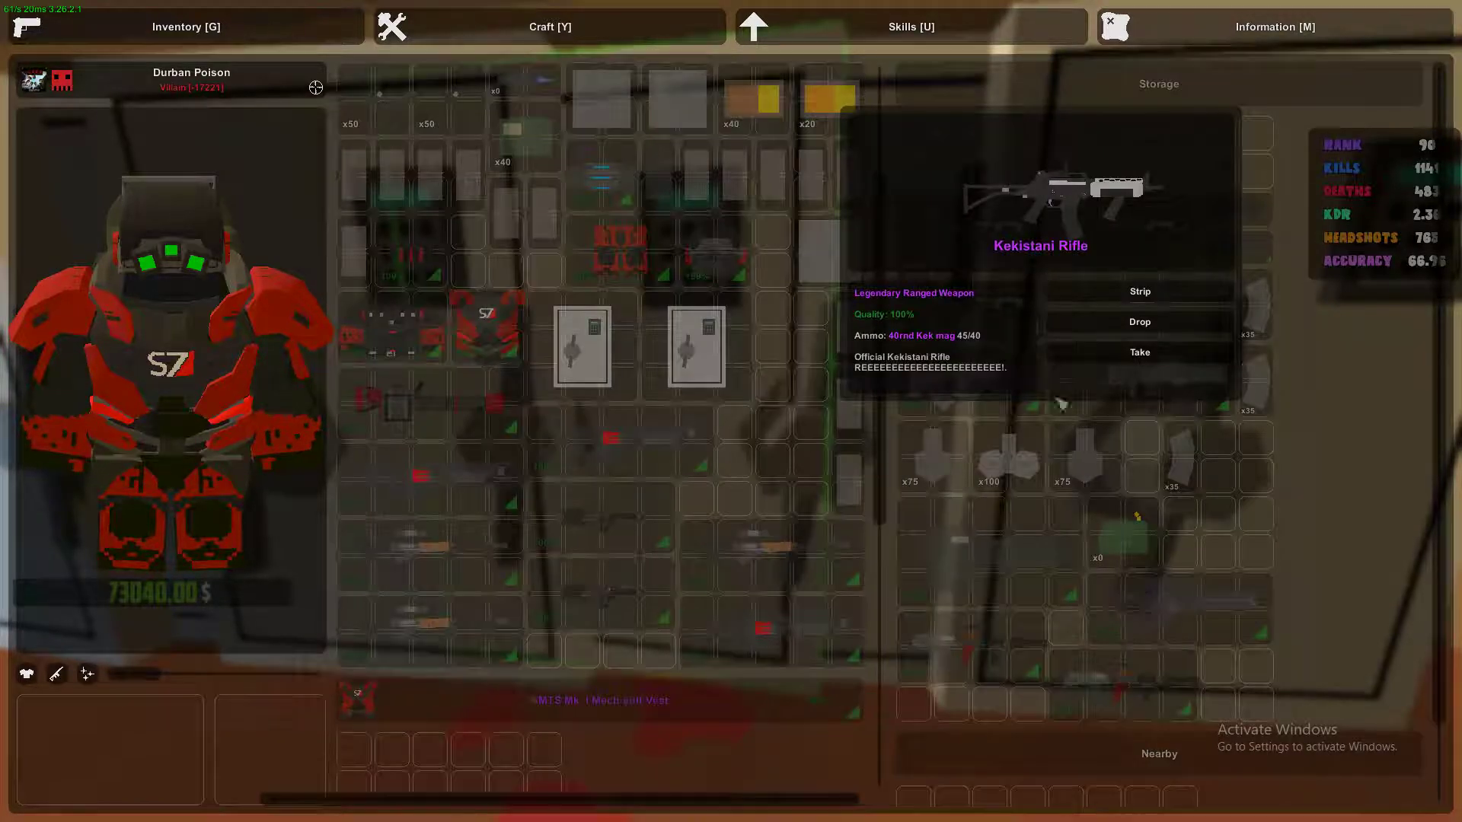
click(1080, 531)
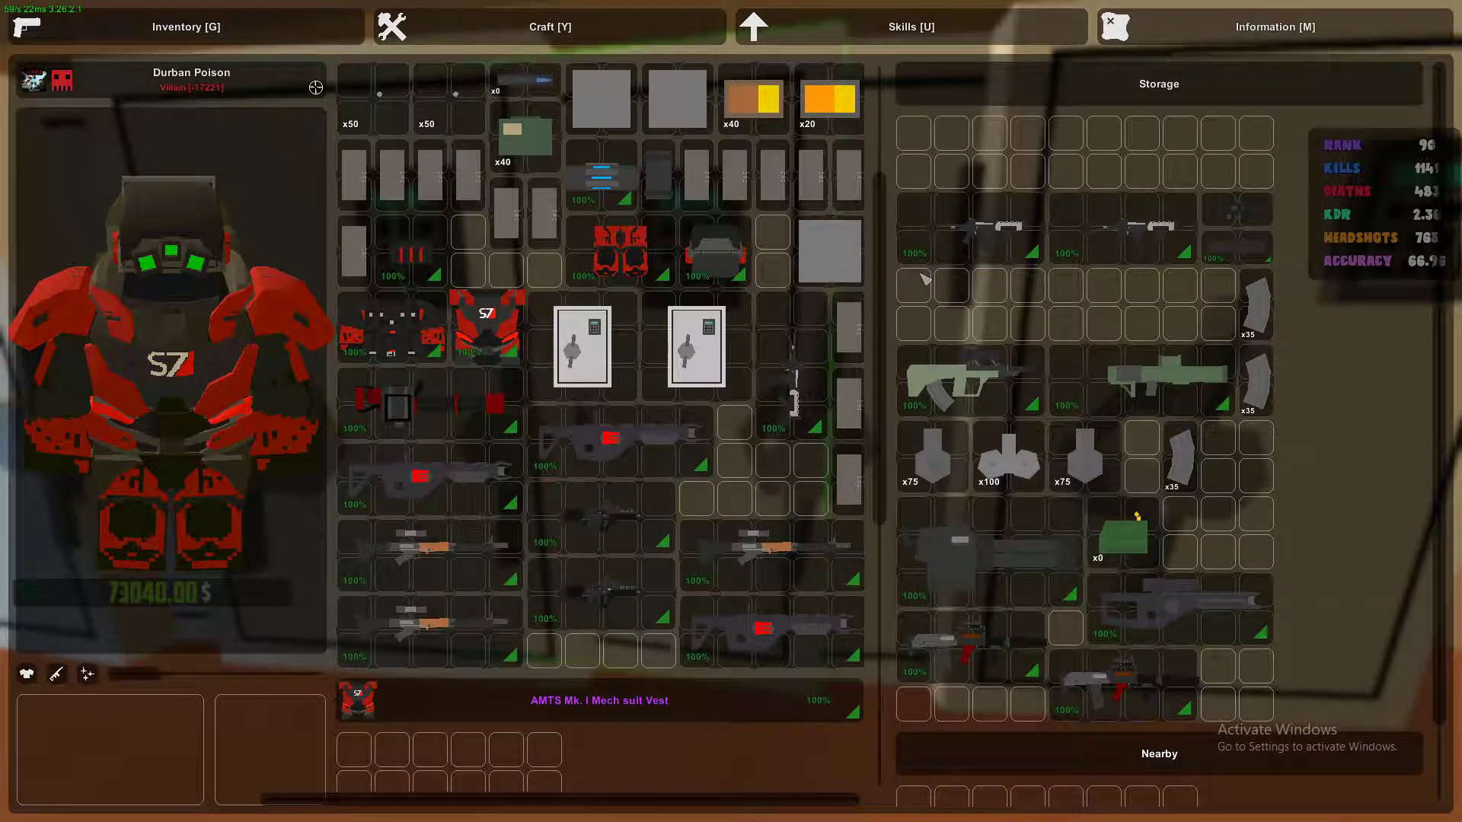
key(Escape)
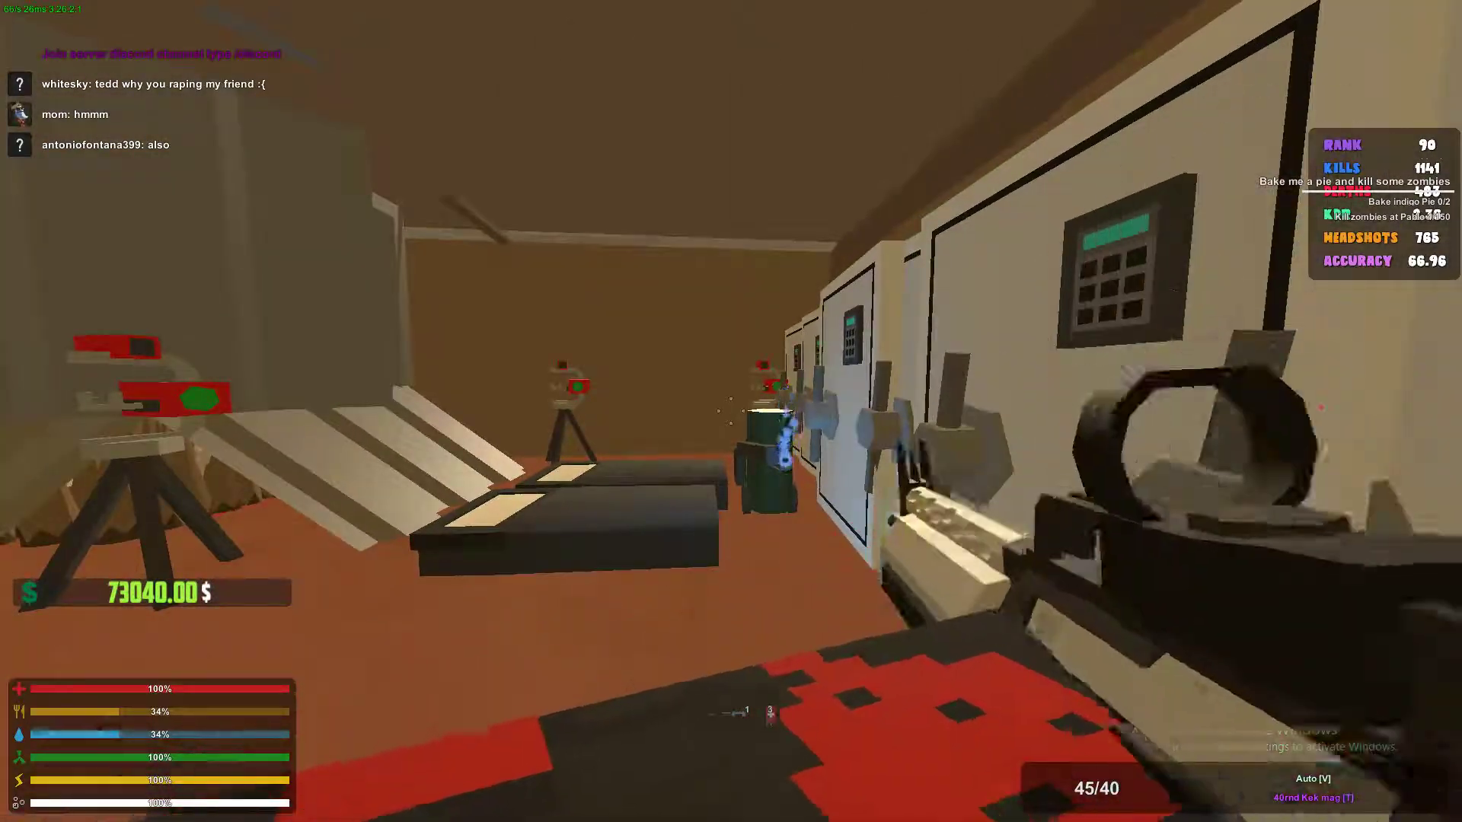
Walk toward the safes, fire two Kekistani Rifle shots, and check a safe's storage.
key(w)
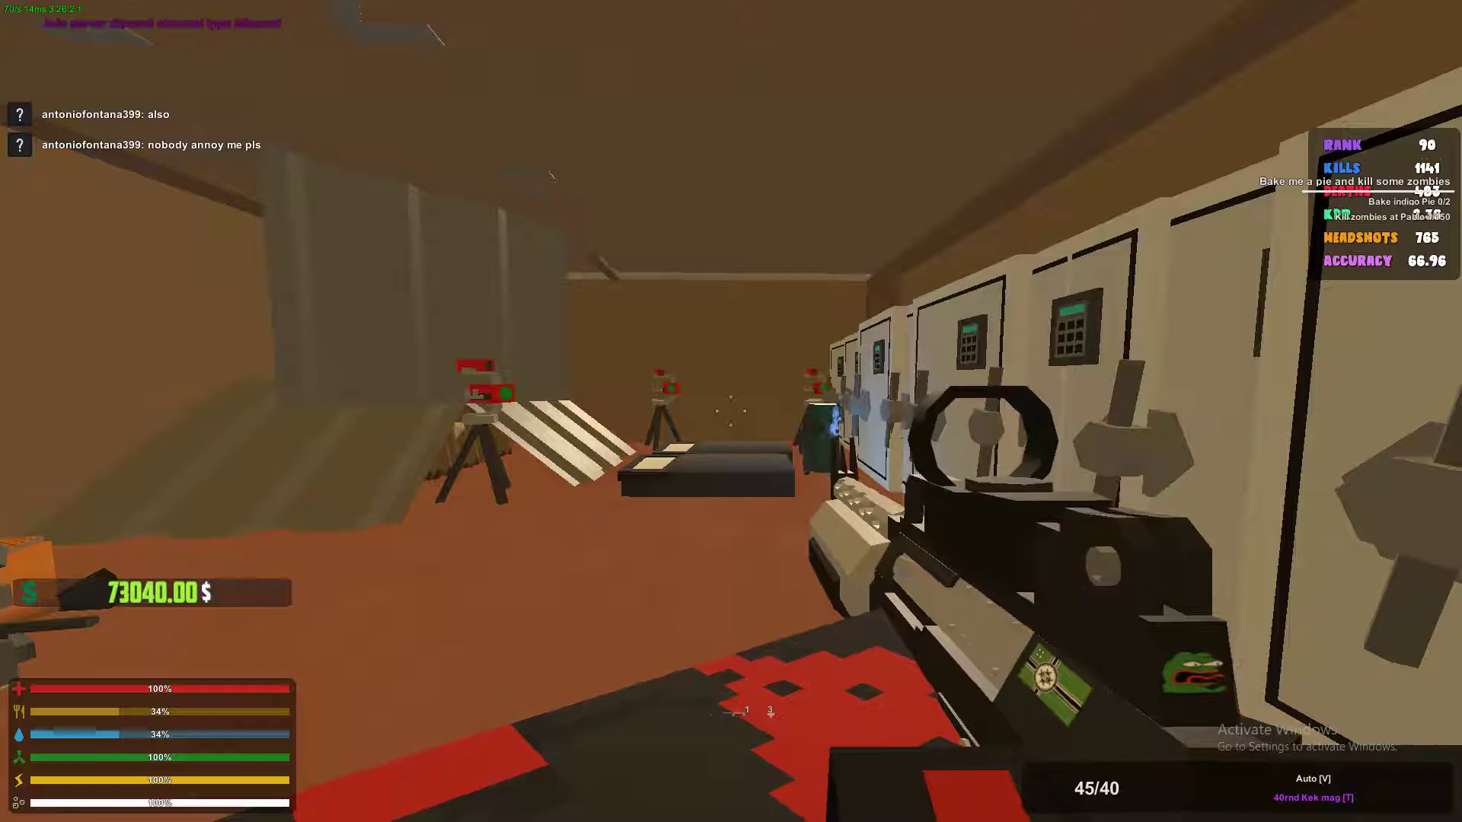
click(731, 411)
click(731, 411)
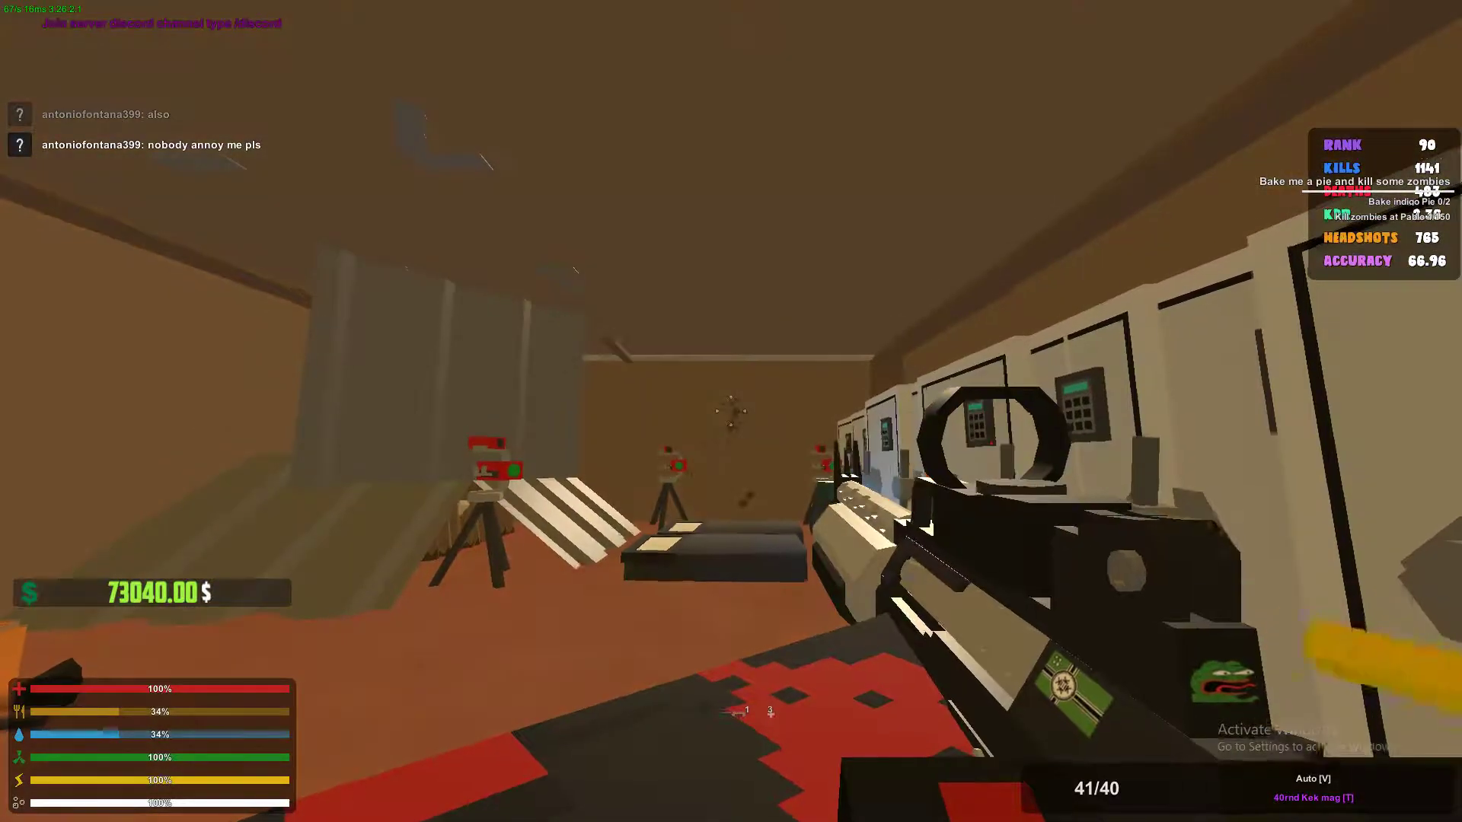
key(f)
key(g)
Unequip the Kekistani Rifle from the primary slot into the safe.
key(f)
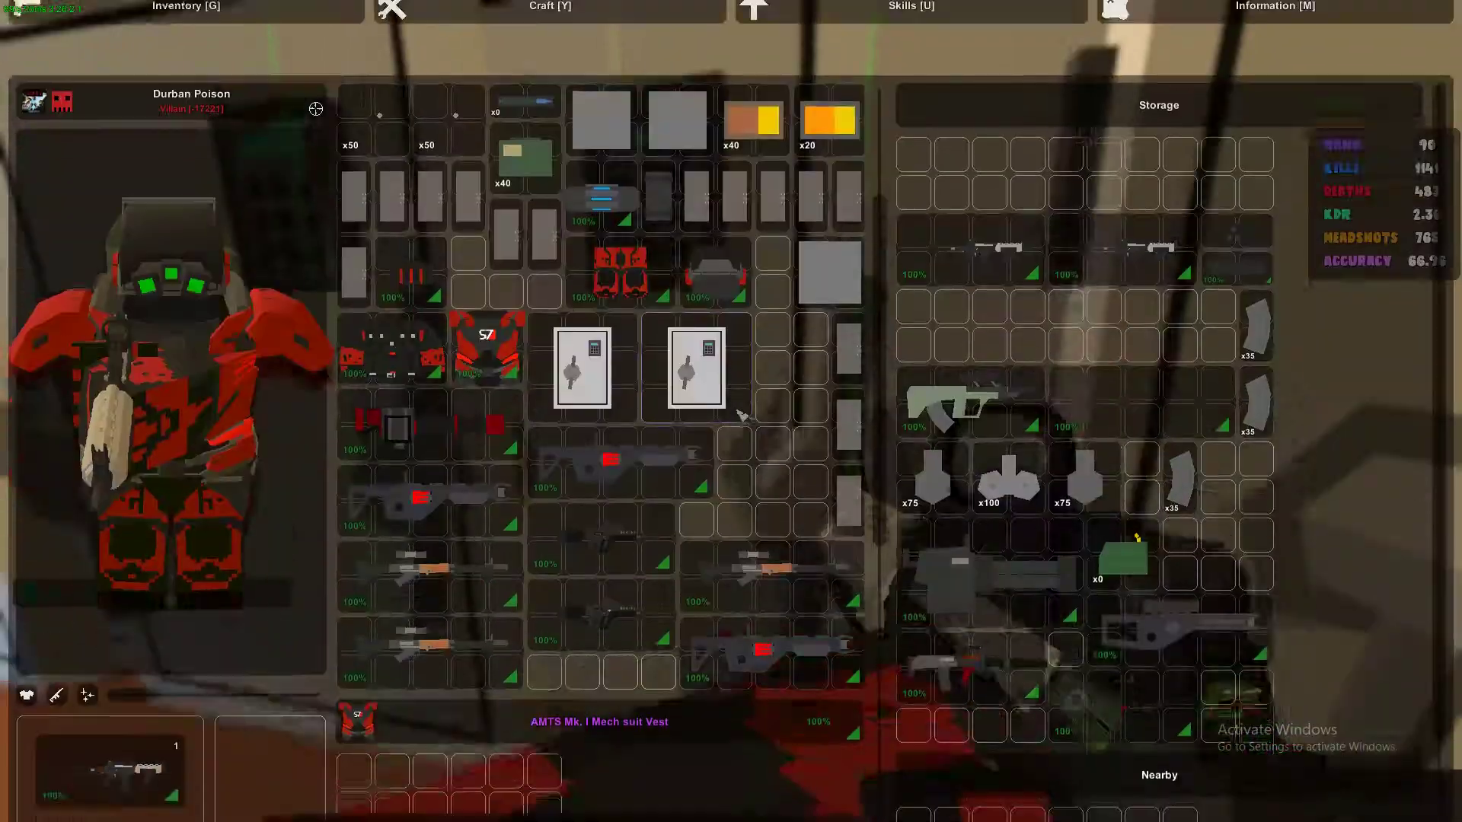
drag(102, 728, 1003, 560)
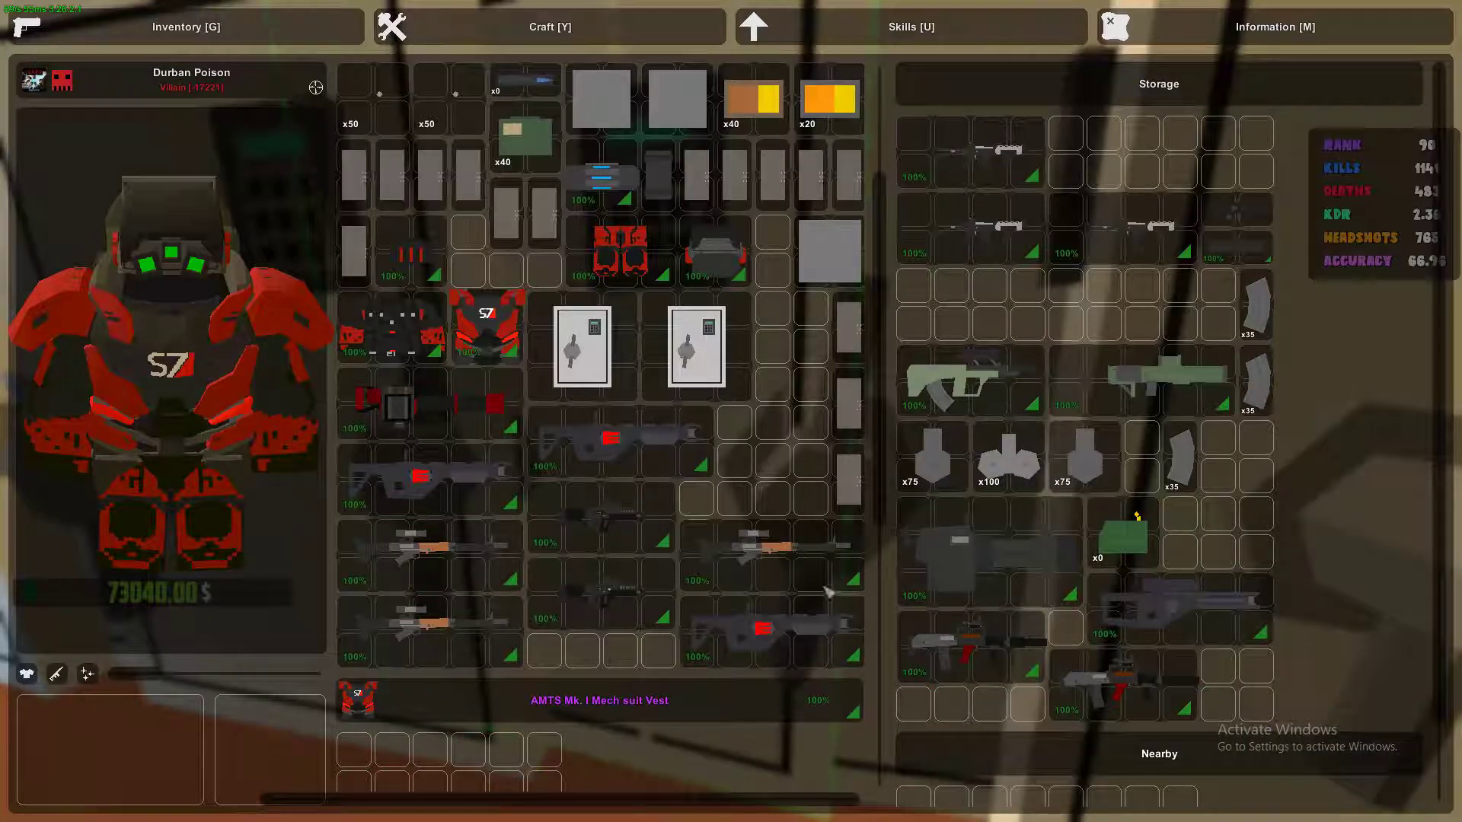
key(g)
Inspect the black and red rifles stored in another safe.
key(f)
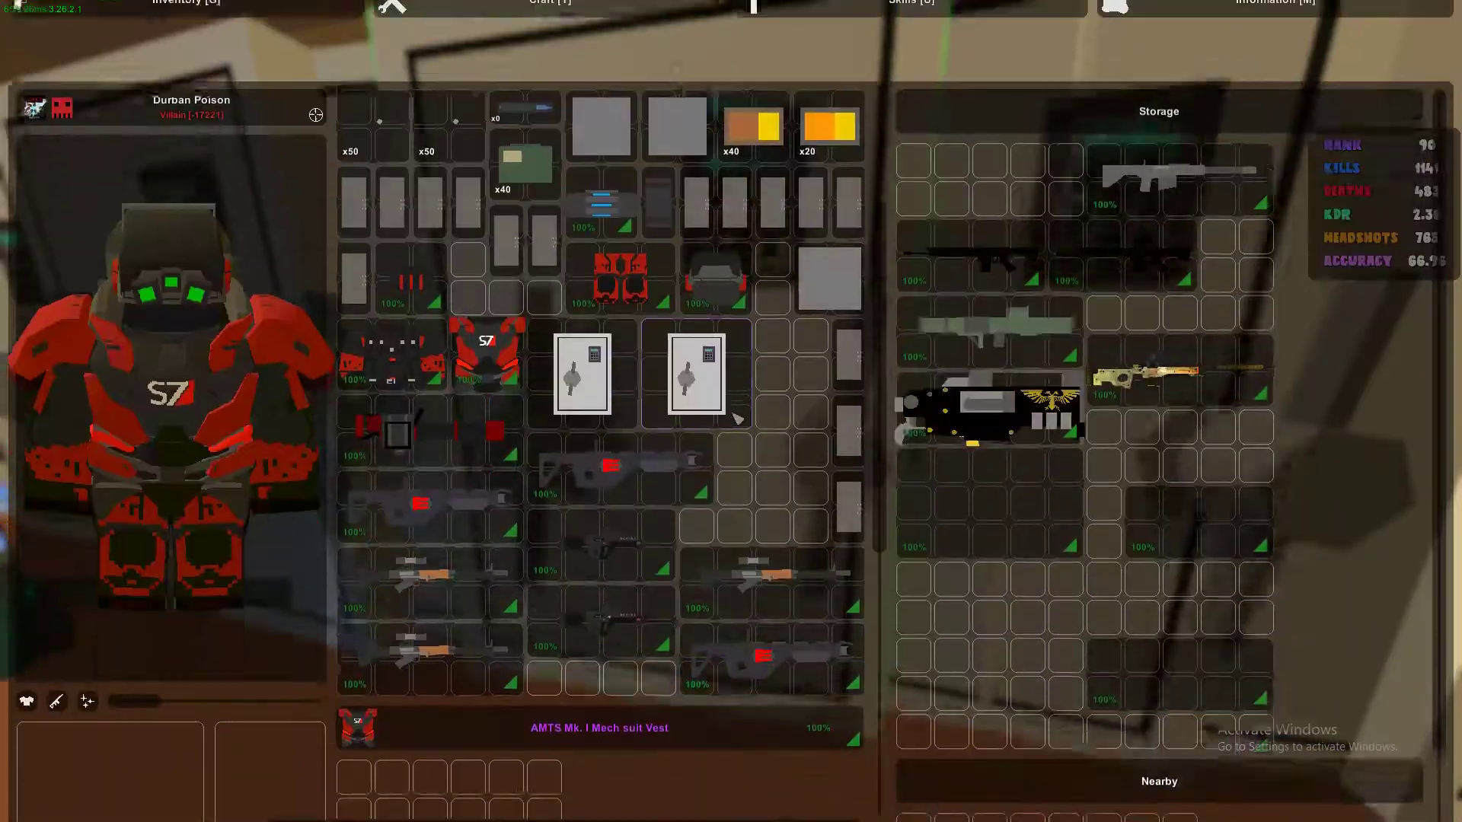
click(1191, 214)
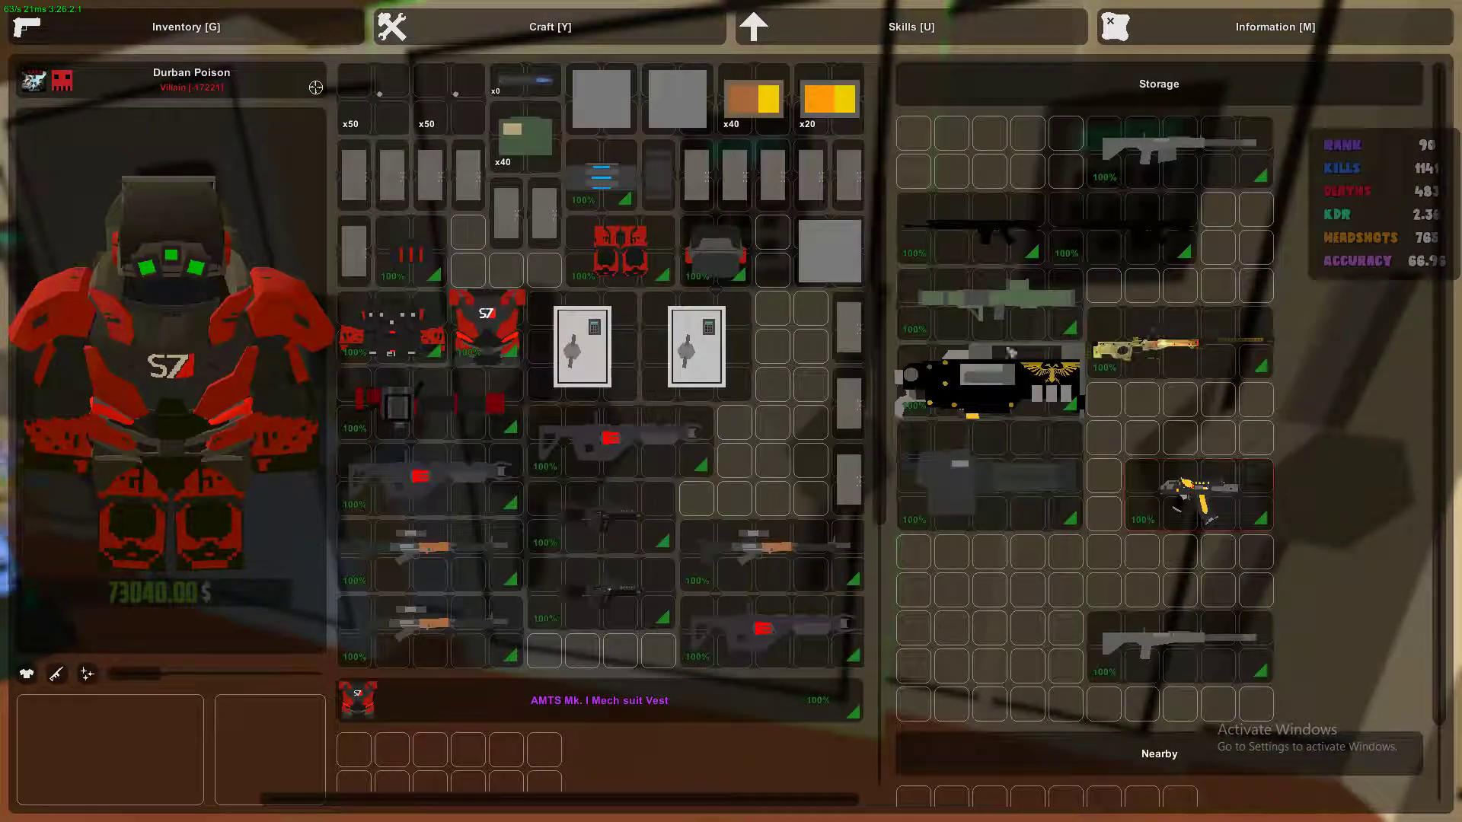
click(1006, 228)
click(1003, 498)
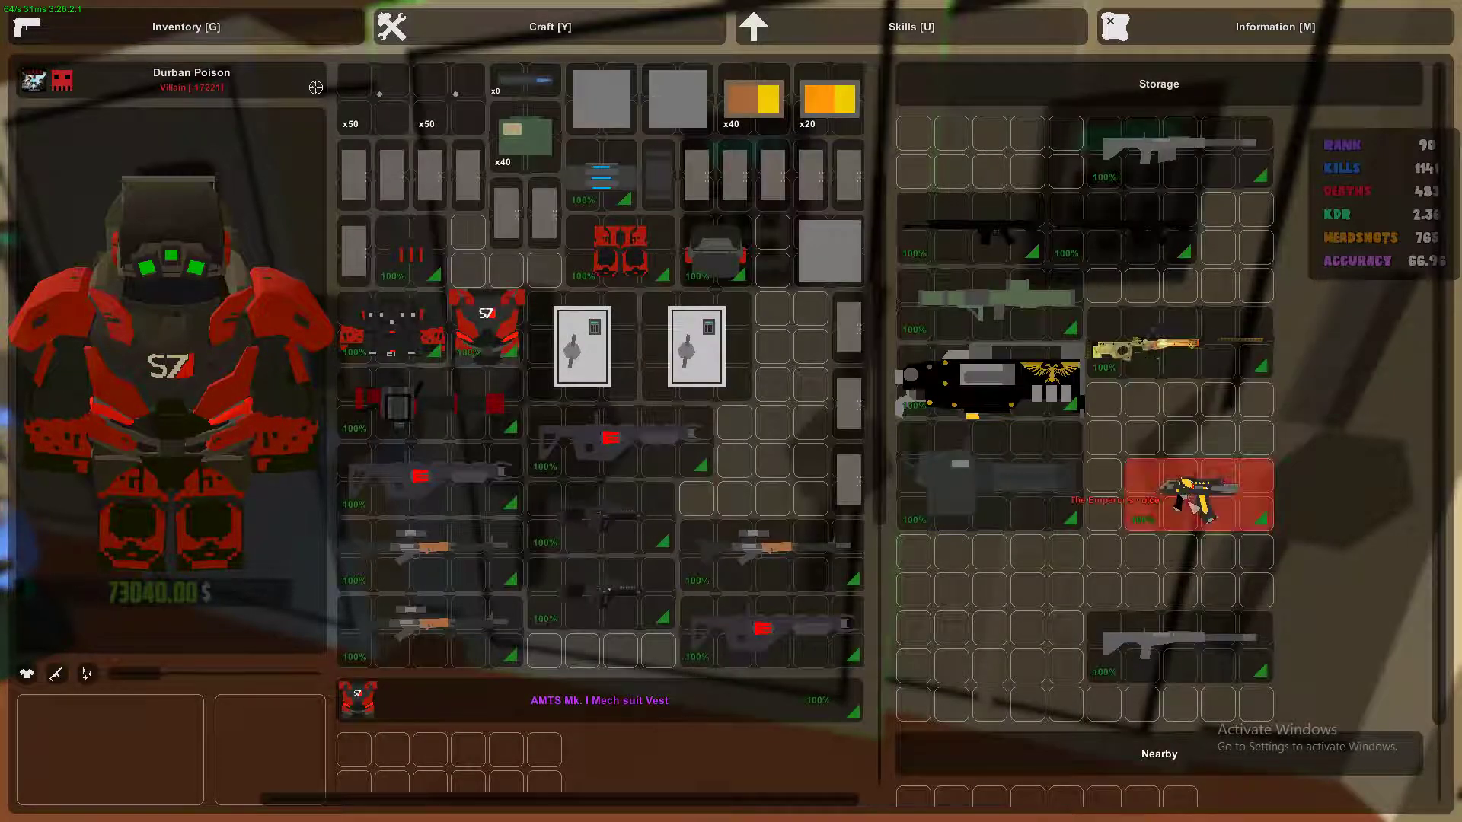
click(1199, 495)
click(1086, 678)
key(g)
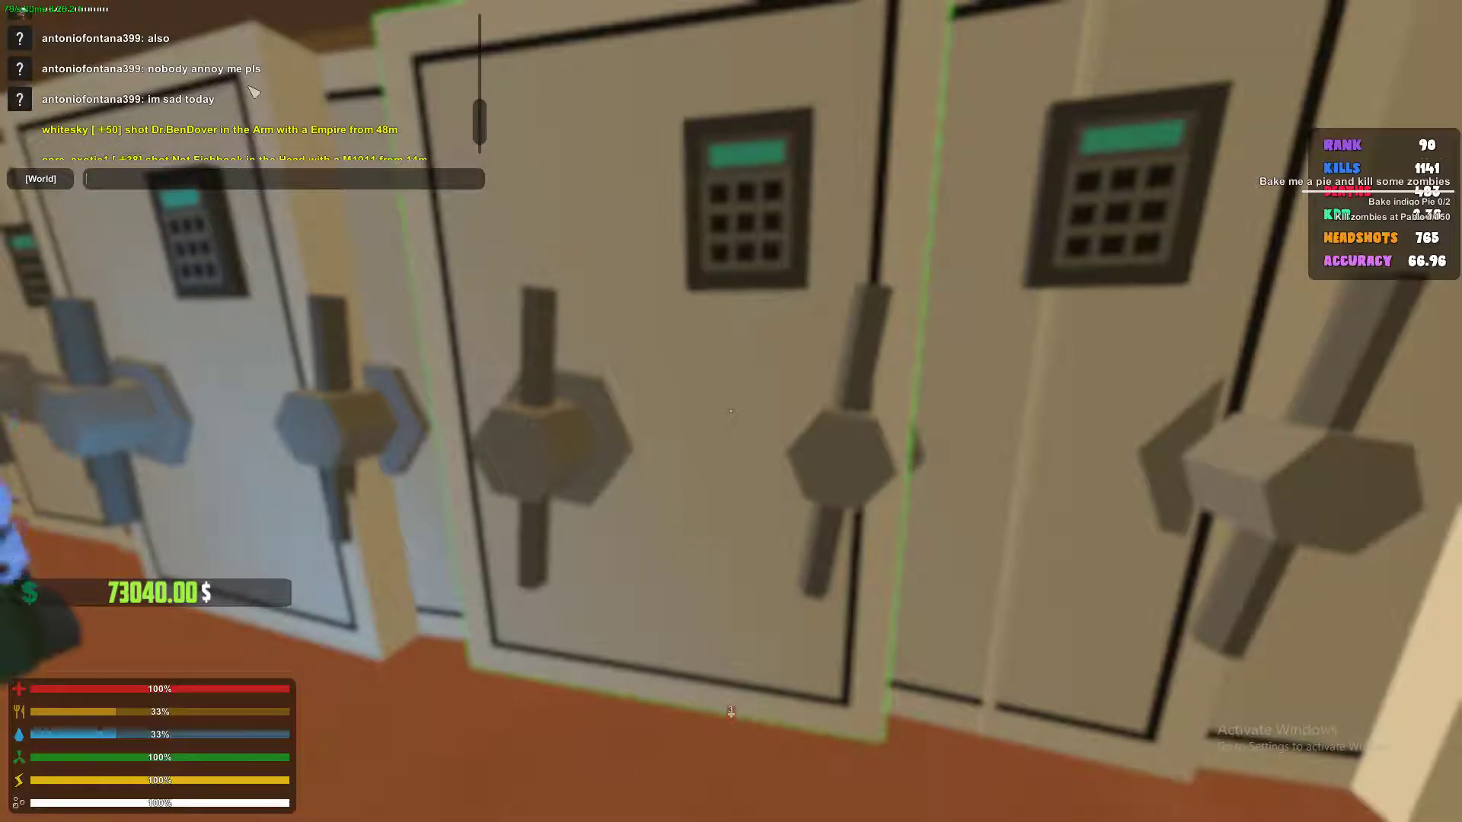
Browse the contents of several nearby safes one after another.
key(Escape)
key(f)
key(g)
key(f)
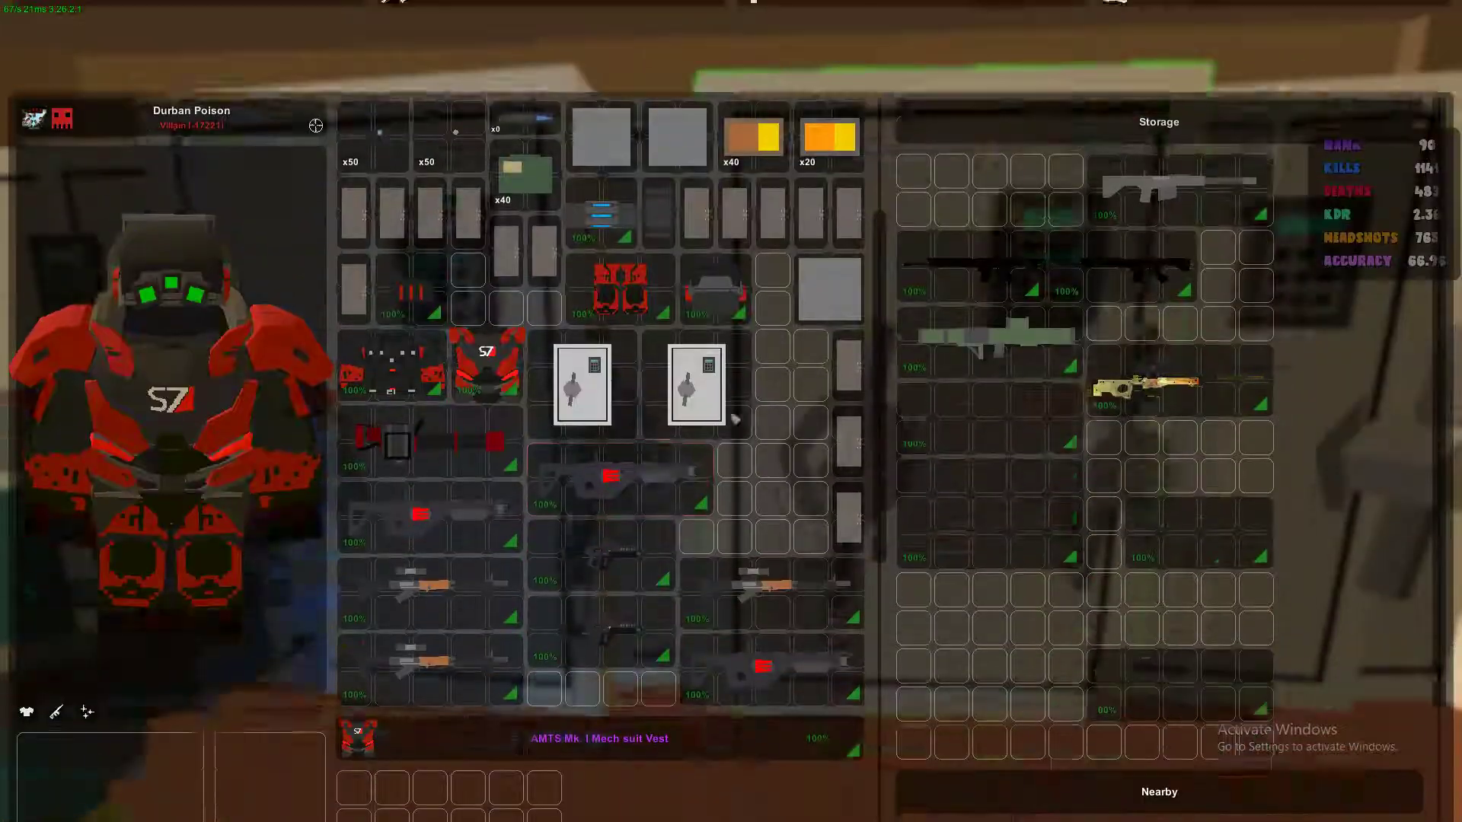
key(g)
key(f)
key(g)
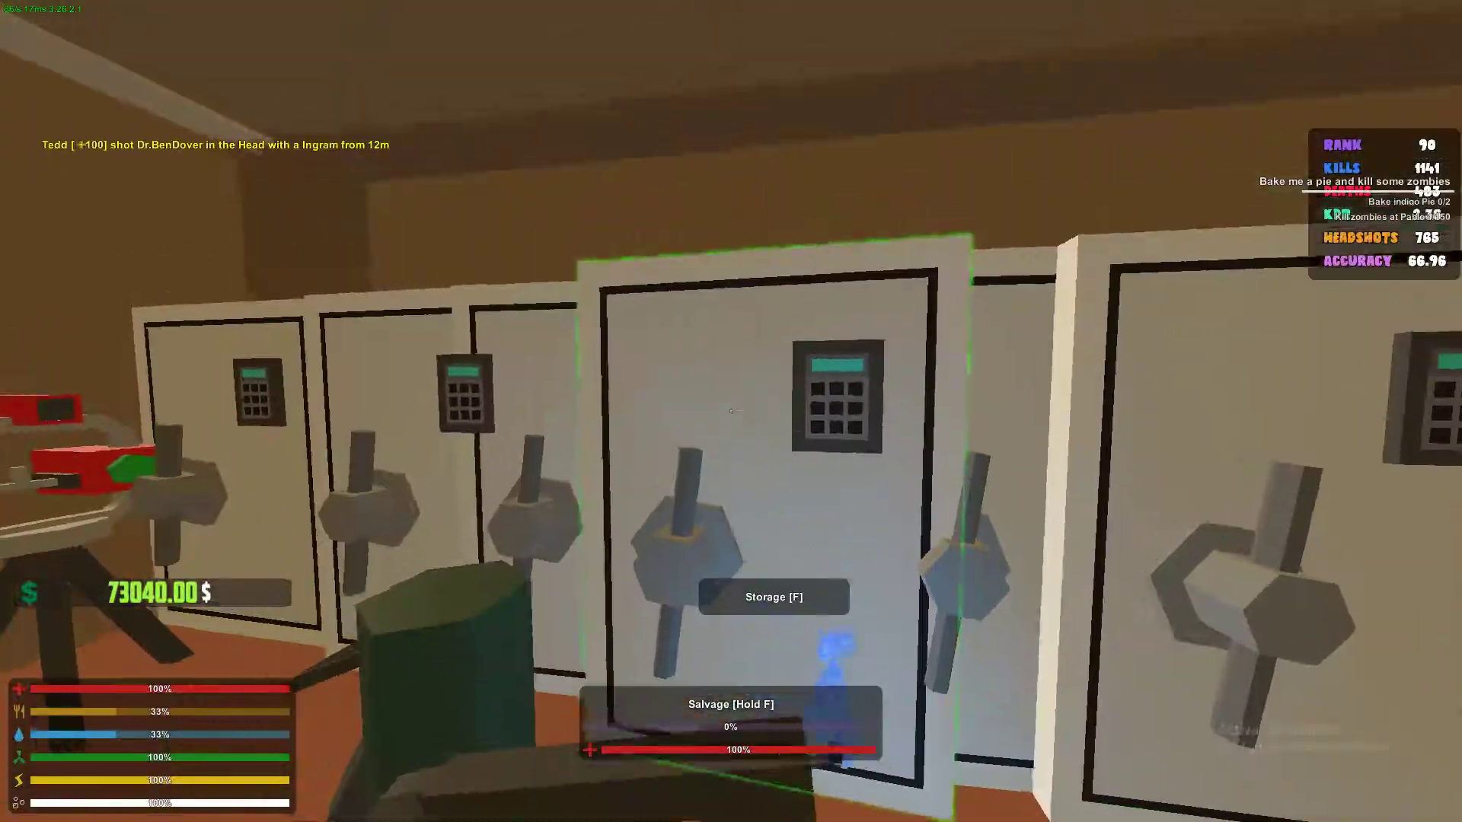
key(f)
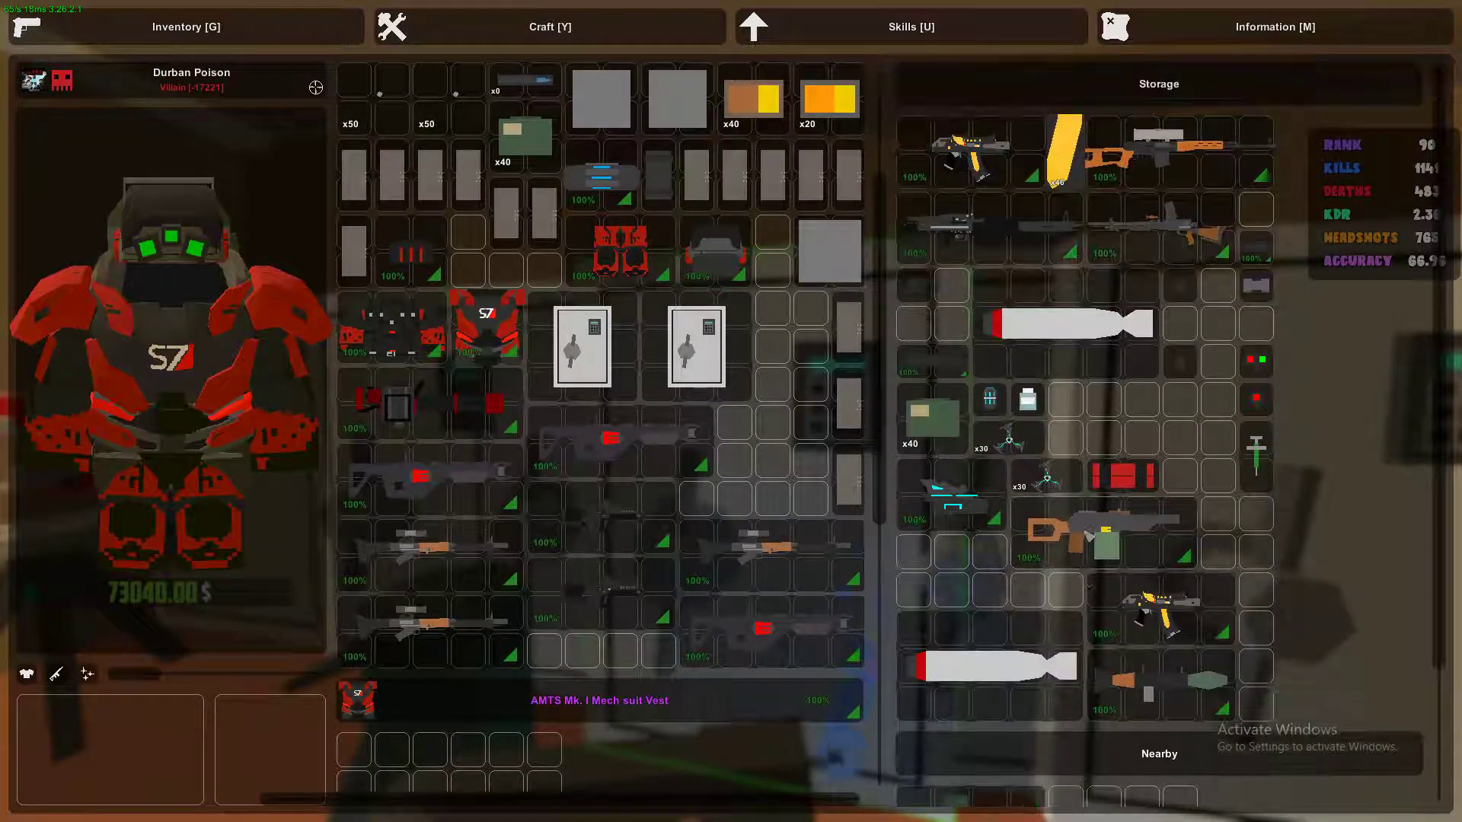
key(g)
Check the armor safe and the weapon safes, then leave the storage screen.
key(f)
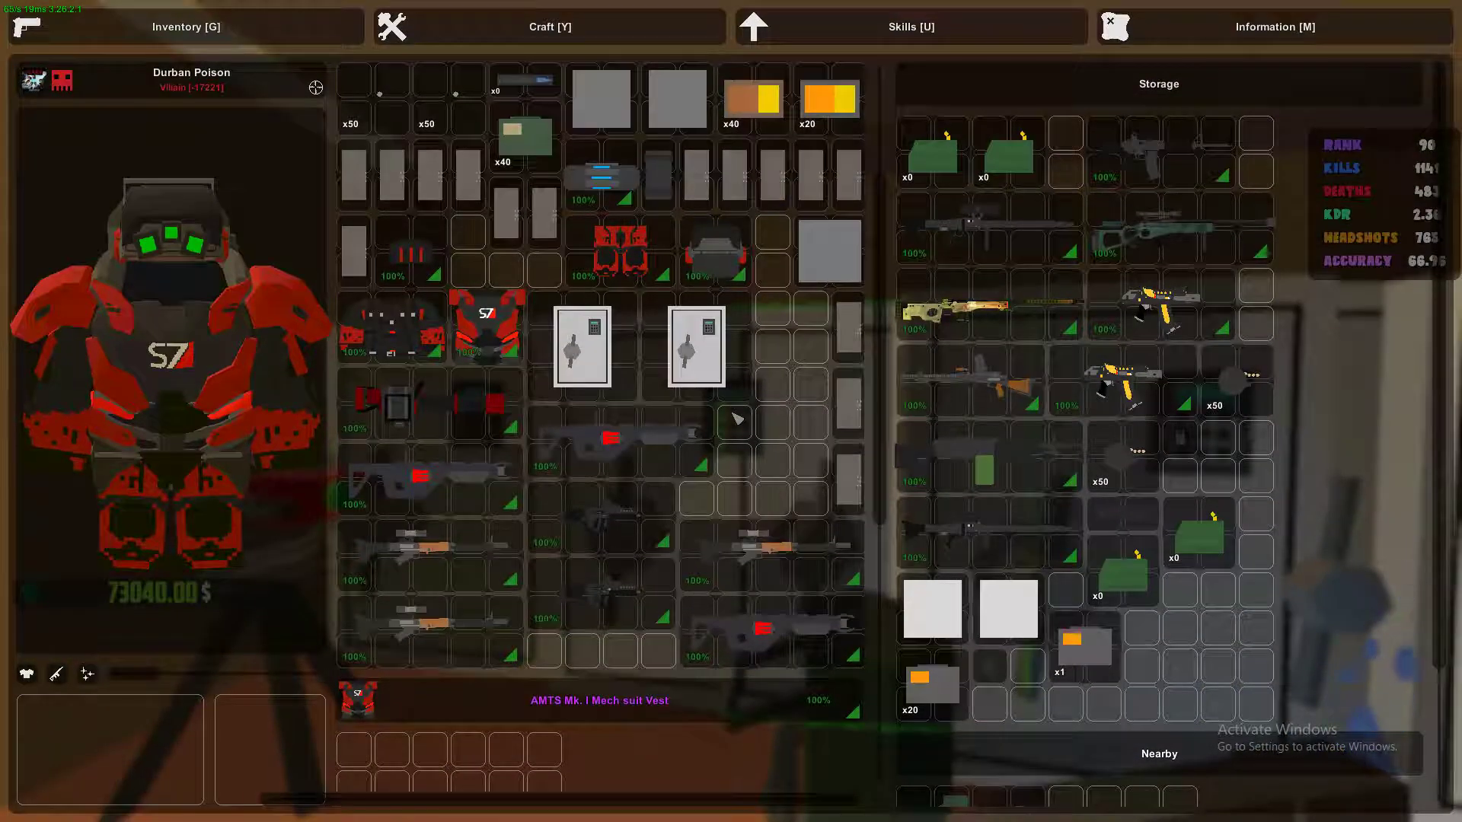
key(g)
key(f)
key(g)
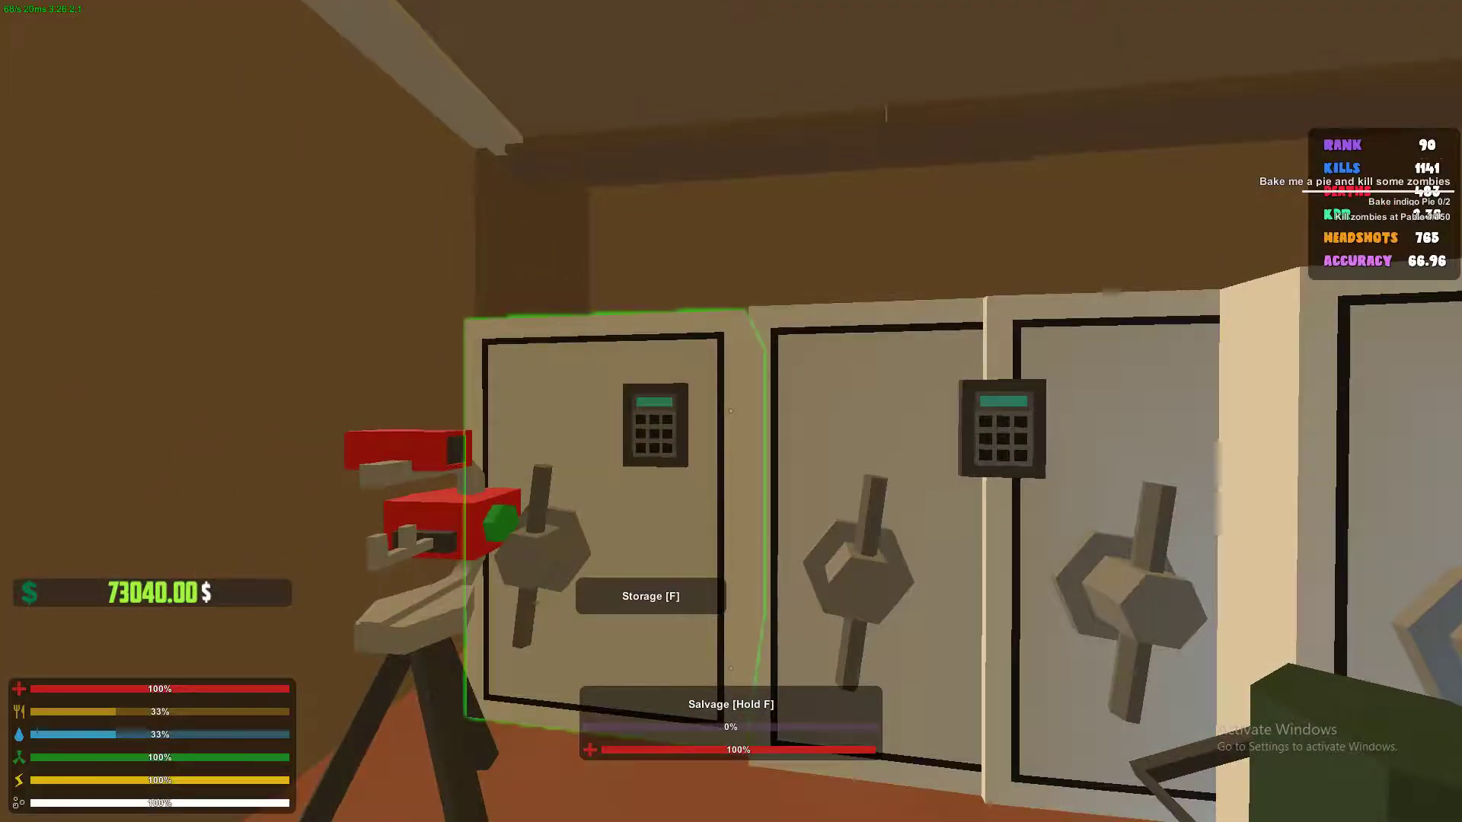
key(f)
key(g)
key(f)
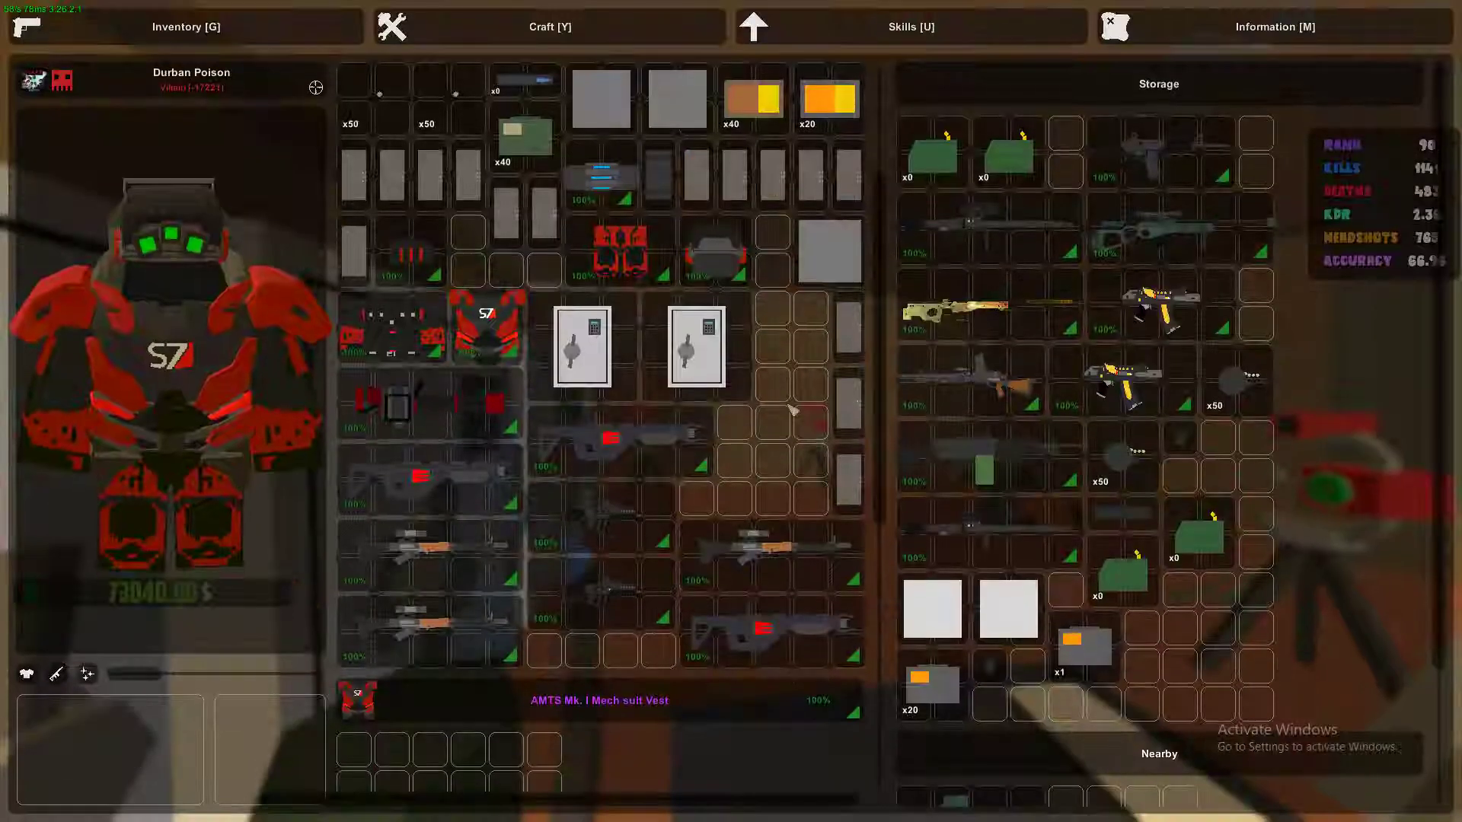
key(g)
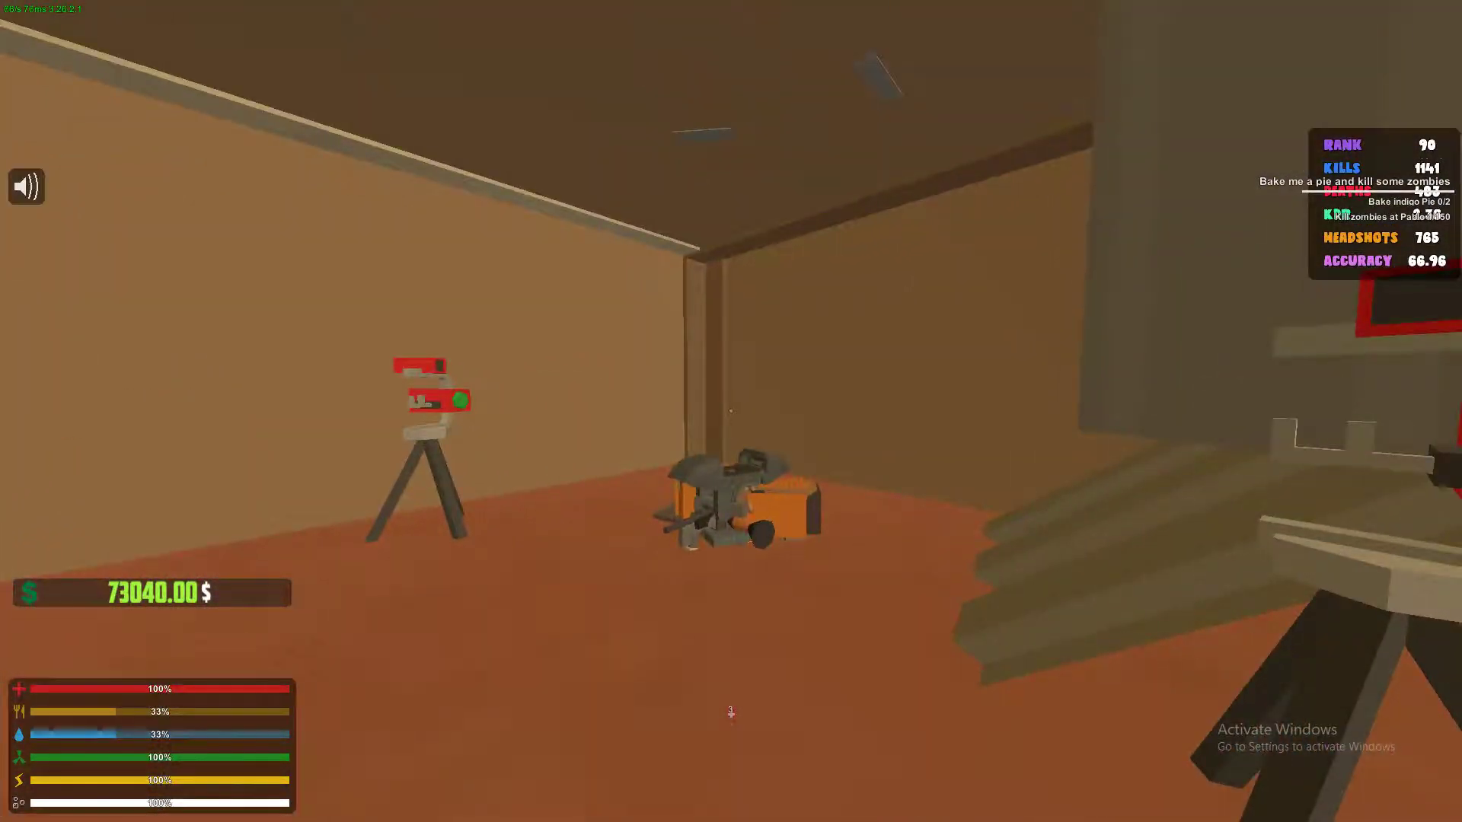